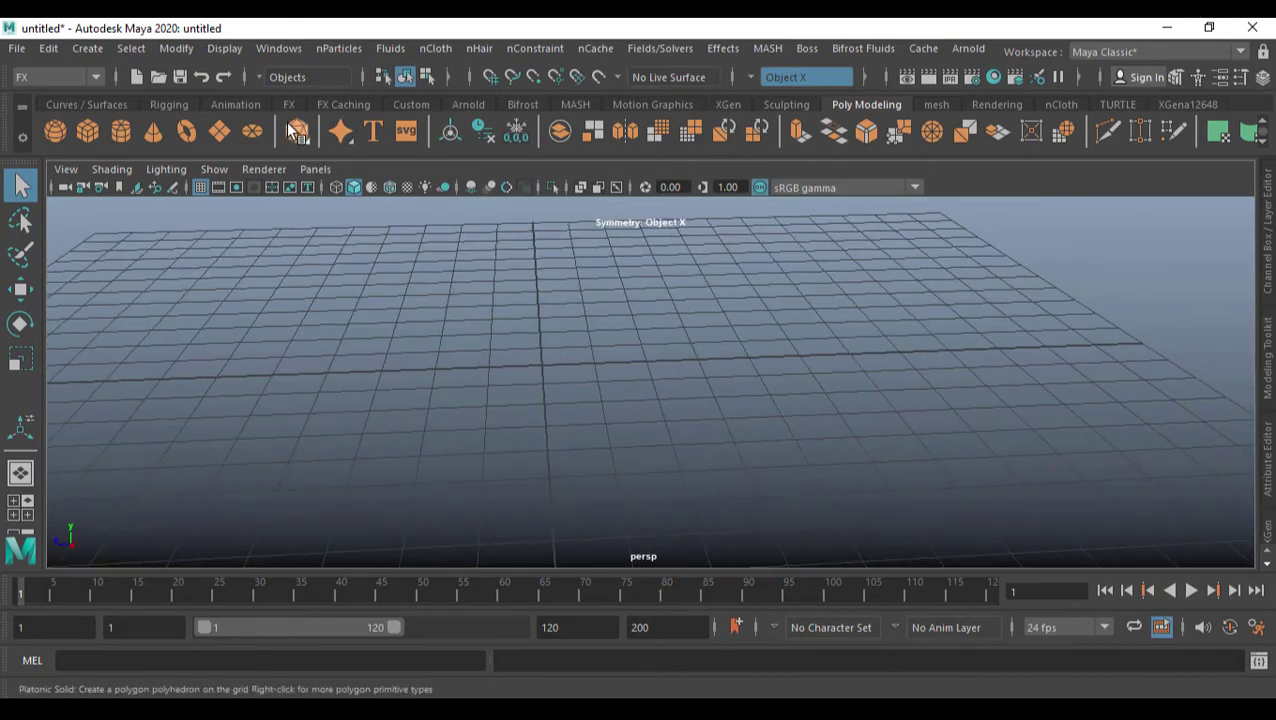
Create a polygon platonic solid and move it about 6.85 units along Z.
left_click_drag(535, 350, 586, 337, "alt")
key("w")
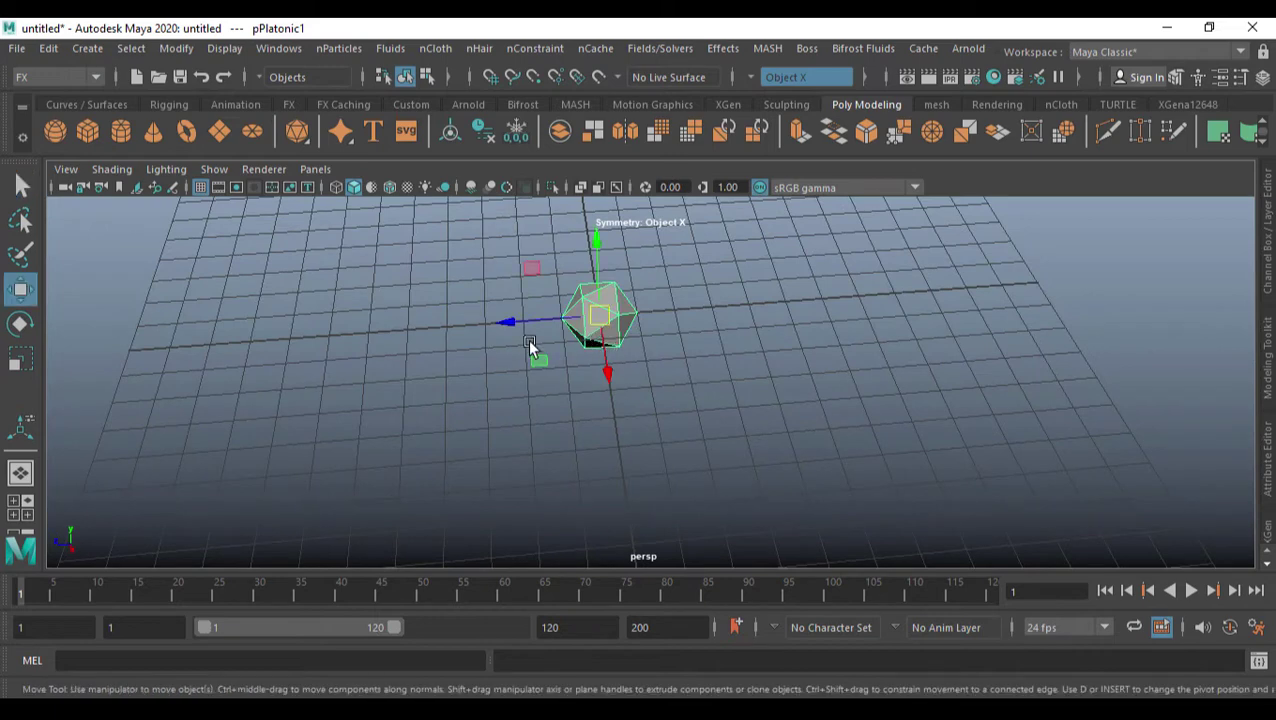
left_click_drag(500, 325, 236, 343)
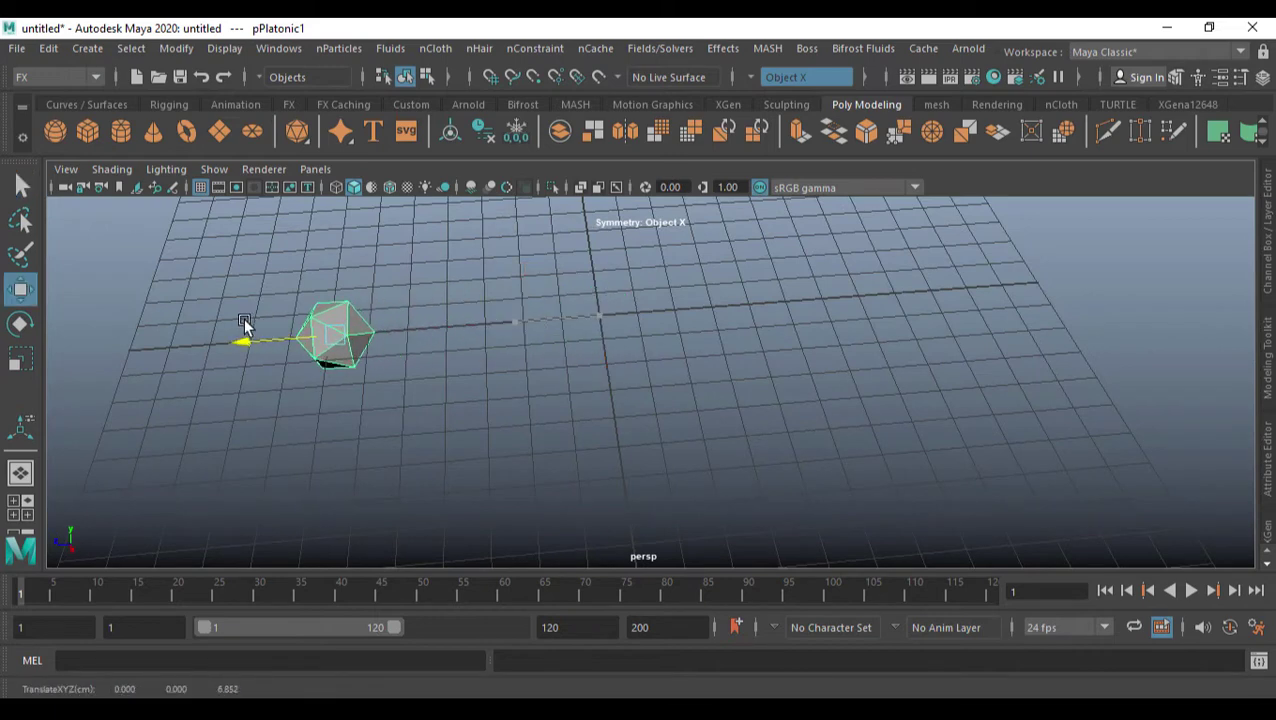
Create a second platonic solid at the origin and raise it about 1.25 units in Y.
left_click(299, 130)
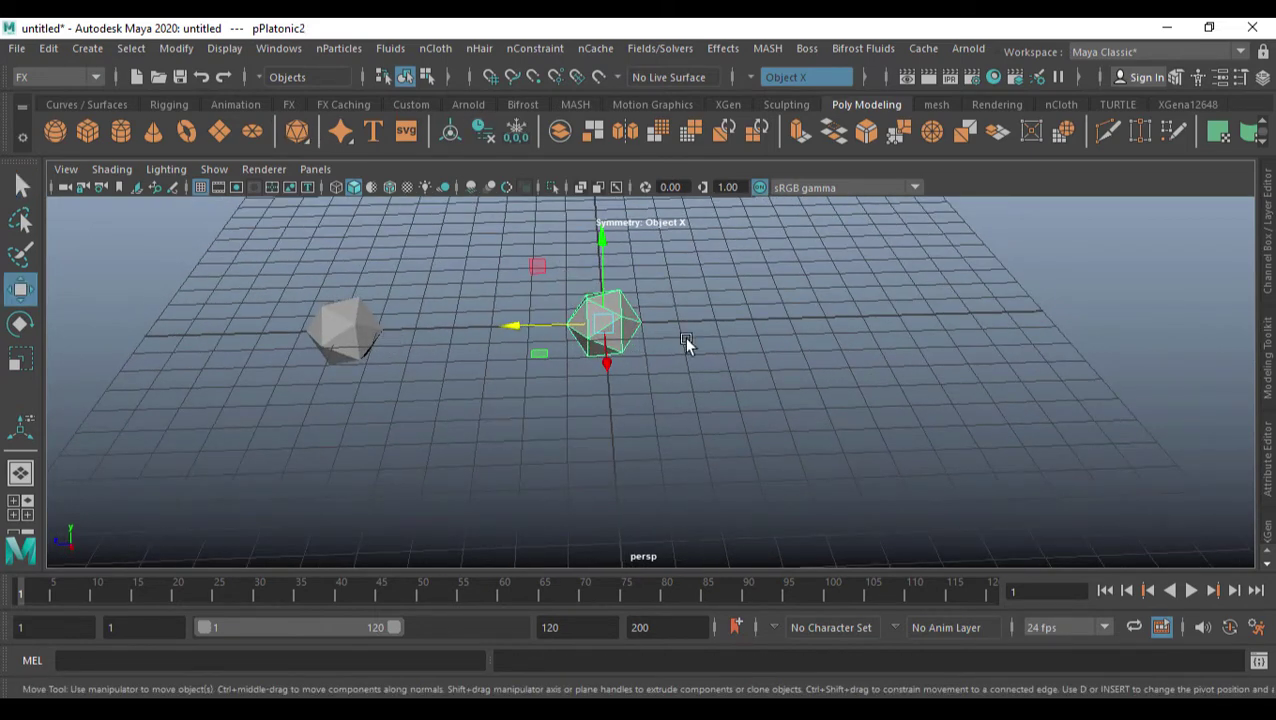
left_click_drag(681, 373, 567, 245, "alt")
left_click_drag(666, 356, 615, 372, "alt")
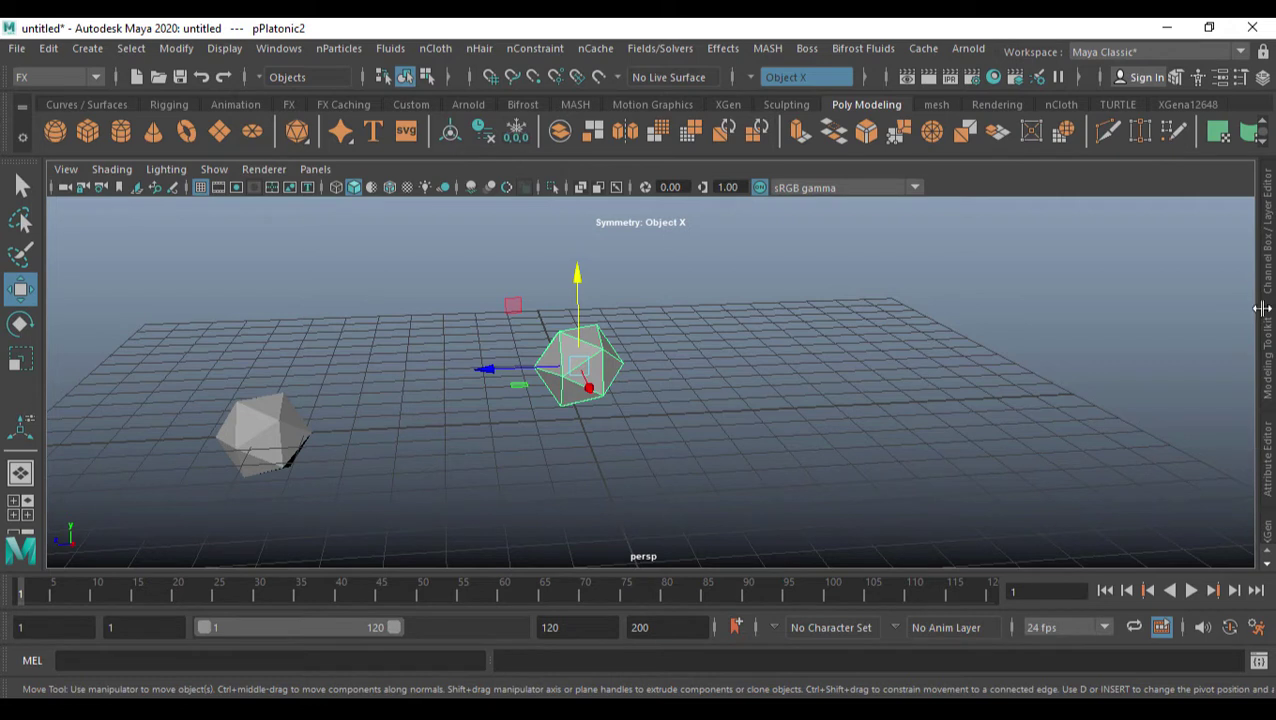
Set the second platonic solid's subdivisions to 2.
left_click(1268, 268)
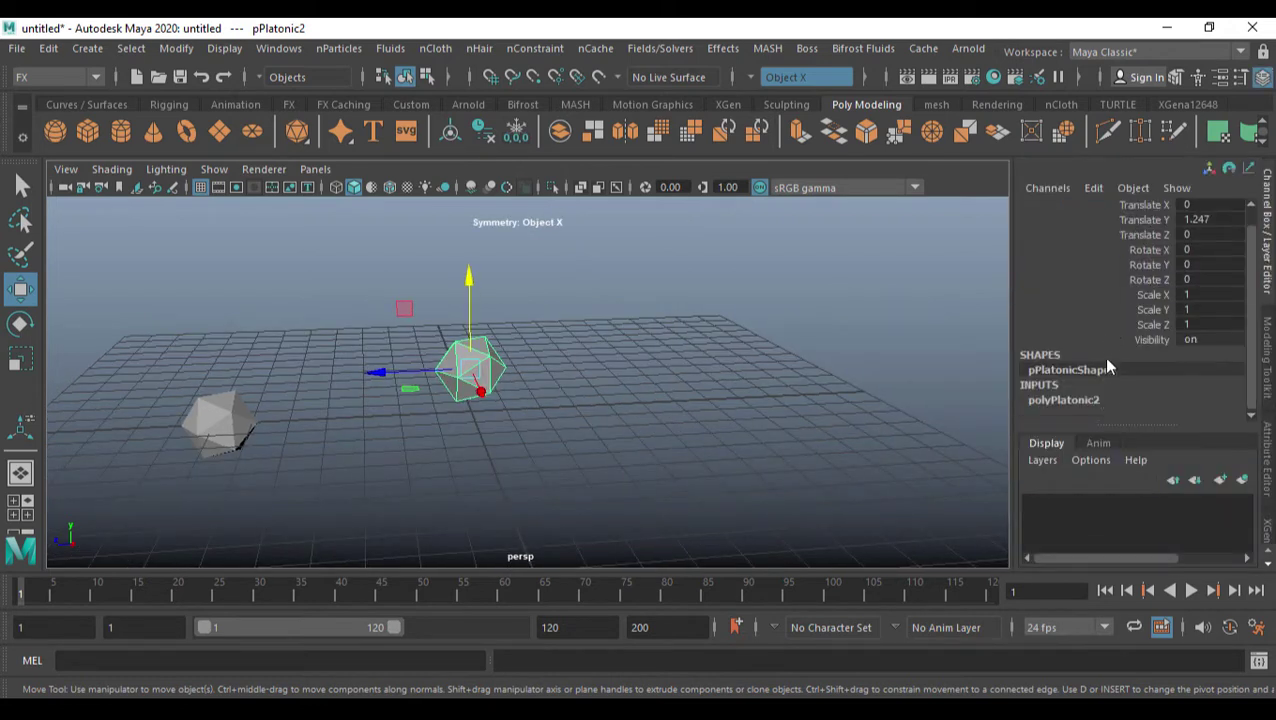
left_click(1063, 400)
scroll(1146, 389, "down", 2)
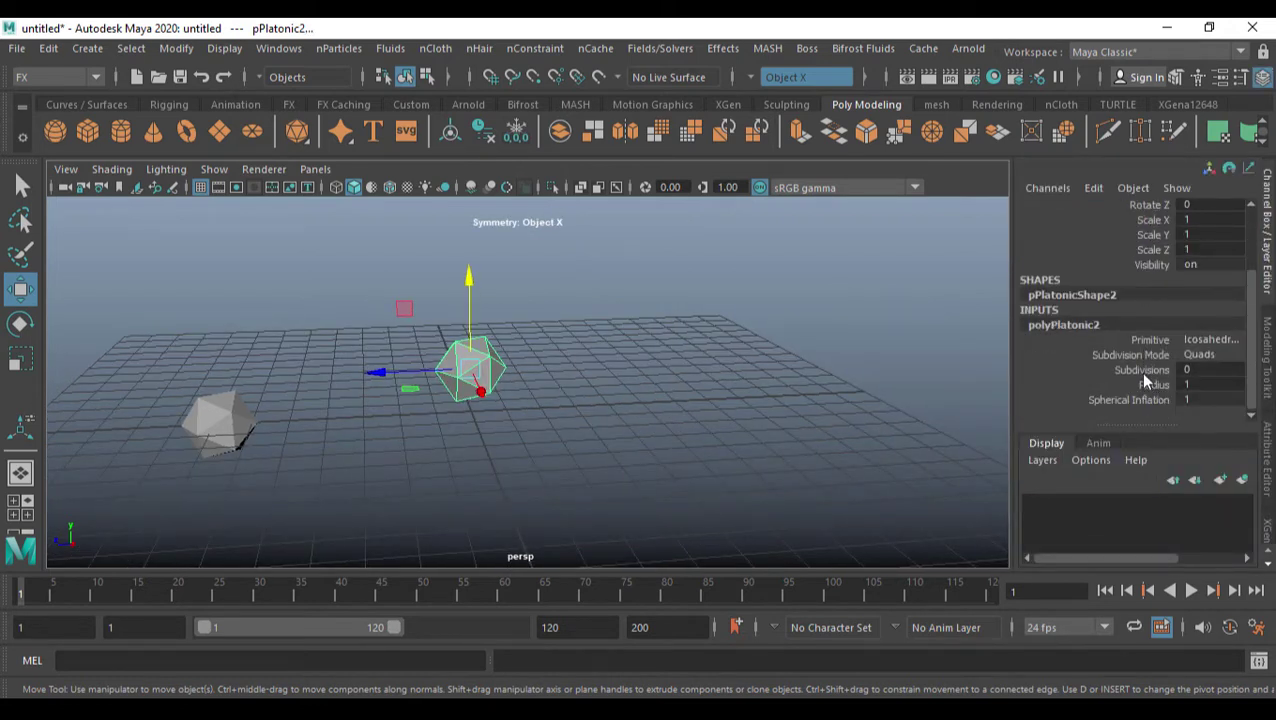
double_click(1188, 370)
type("2")
key("Return")
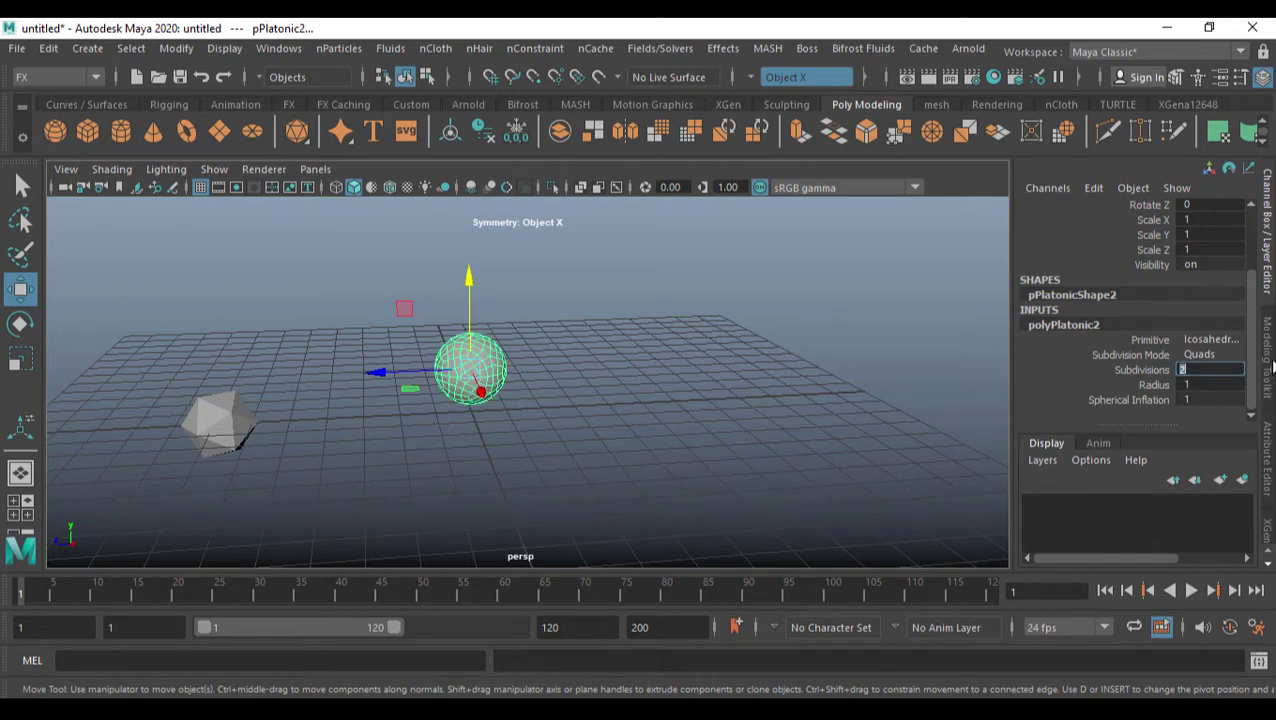
Scale the subdivided solid up uniformly to about 2.5.
scroll(553, 367, "up", 3)
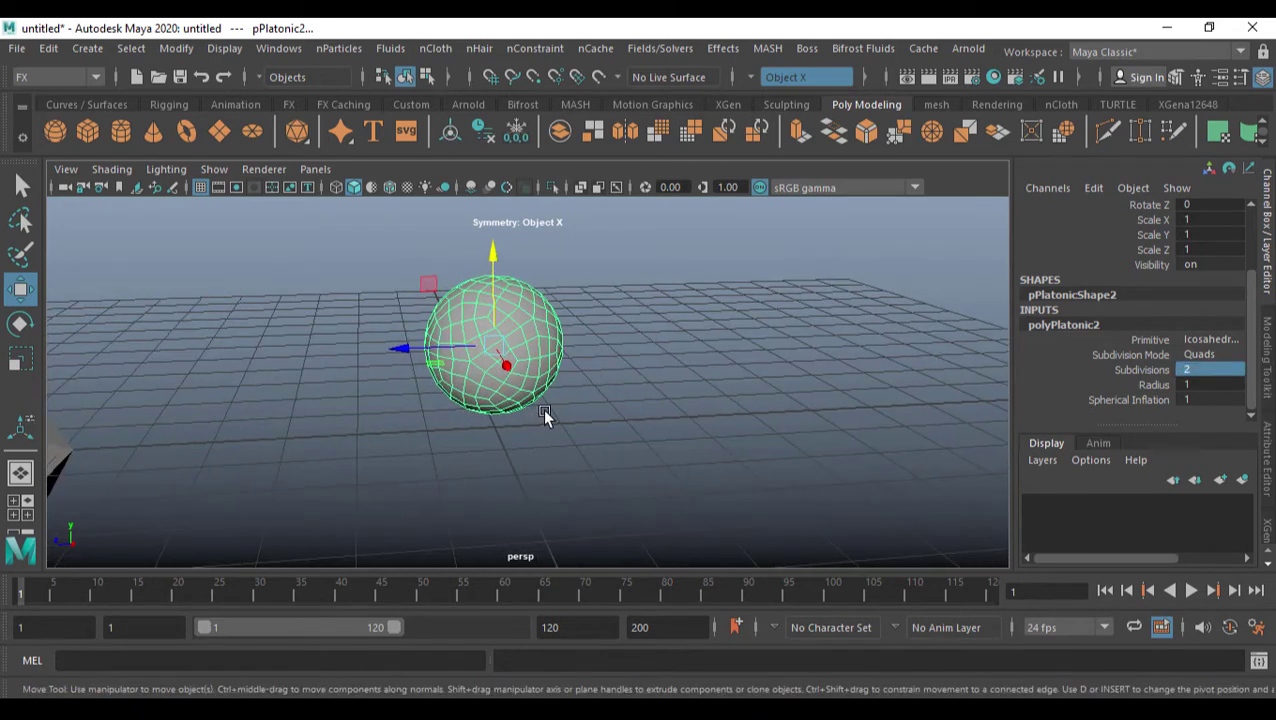
scroll(547, 422, "down", 3)
key("r")
left_click_drag(498, 370, 487, 430)
left_click(334, 392)
left_click_drag(334, 392, 359, 412, "alt")
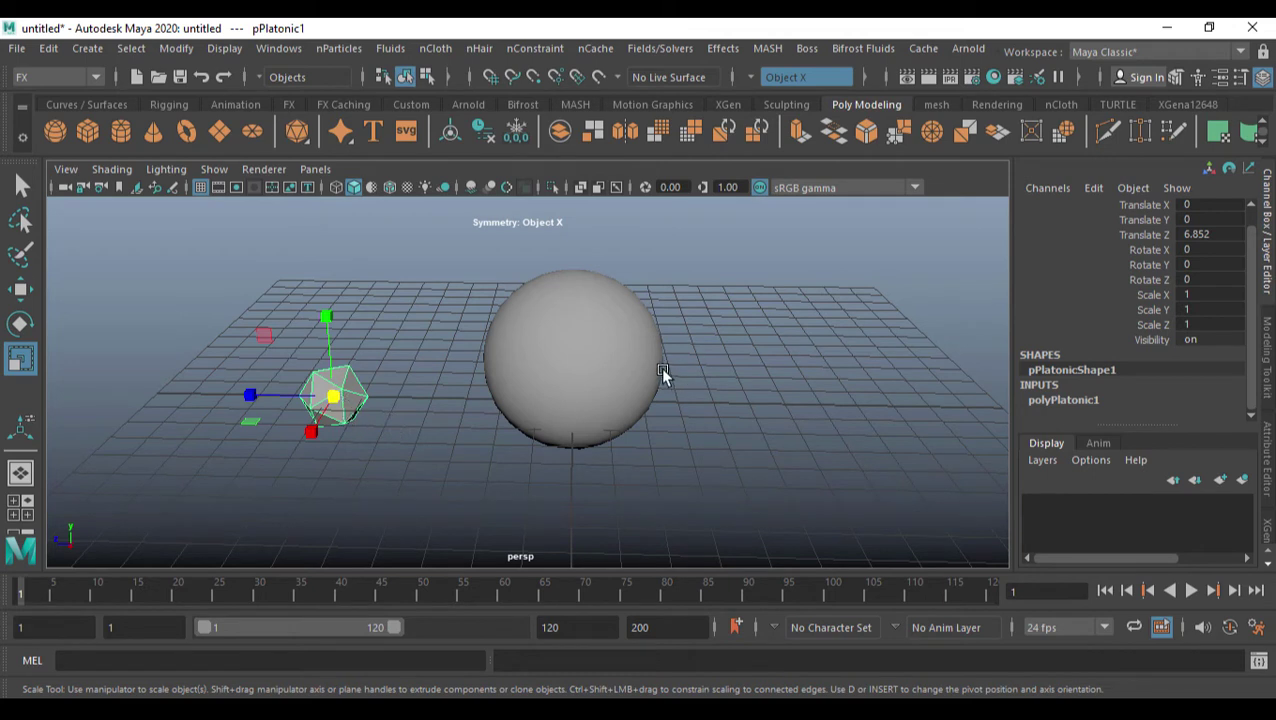
Rename the large sphere's platonic input node as main.
left_click(632, 360)
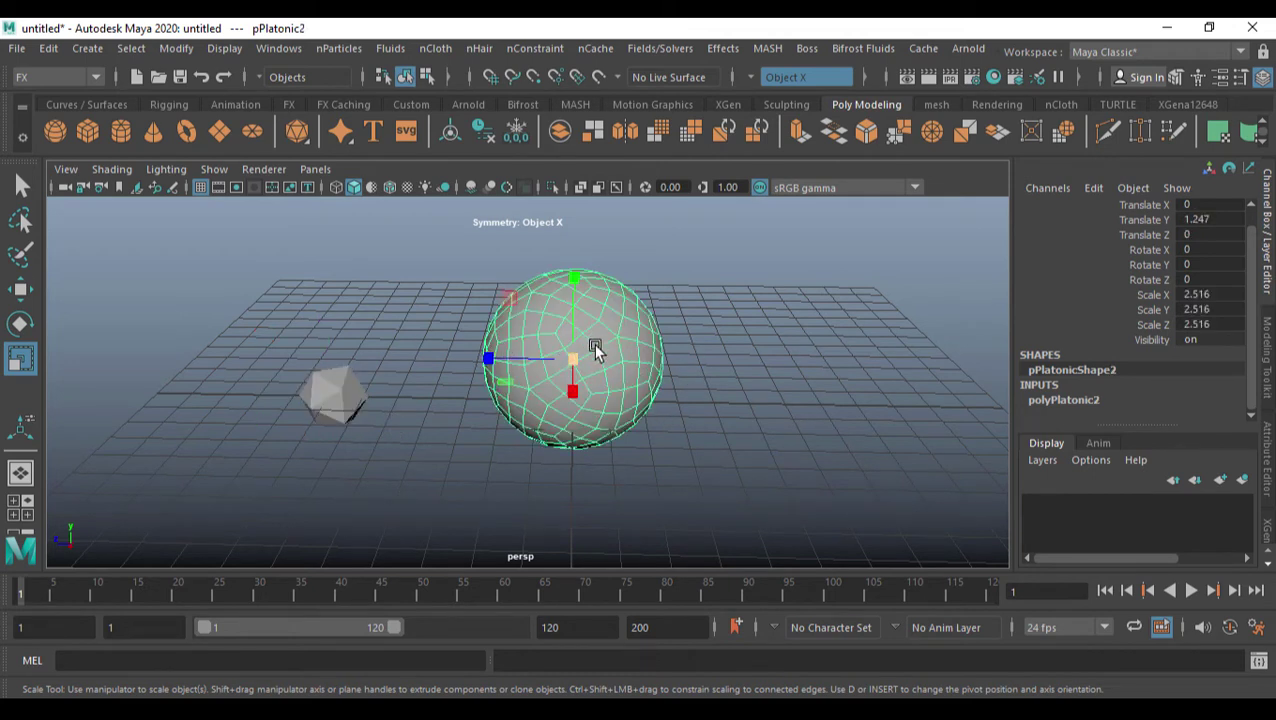
left_click(1066, 399)
double_click(1088, 399)
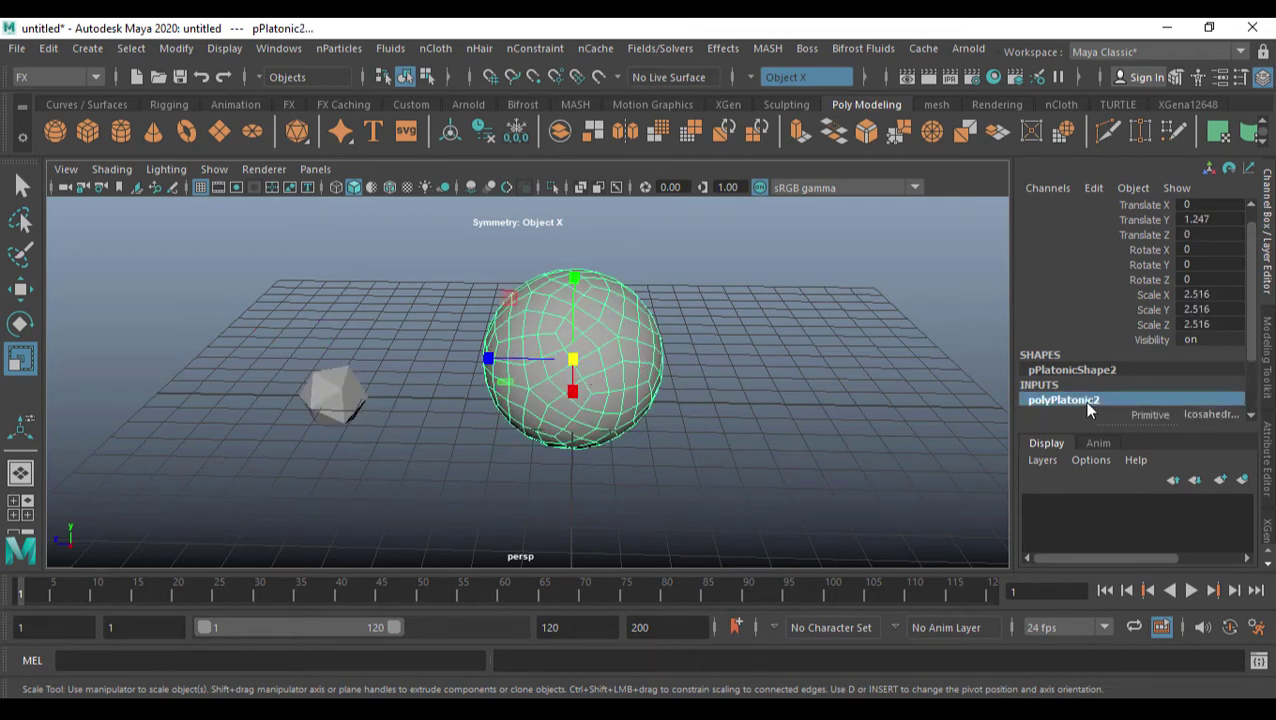
type("mai")
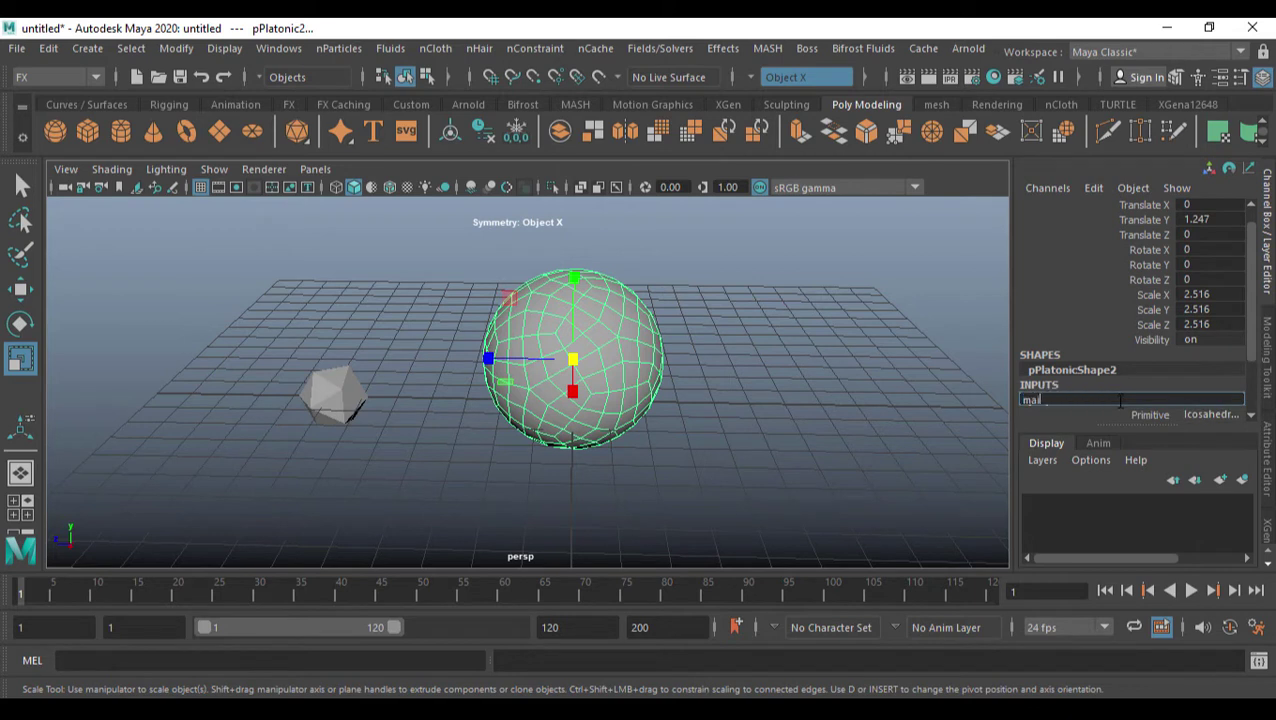
type("n")
key("Return")
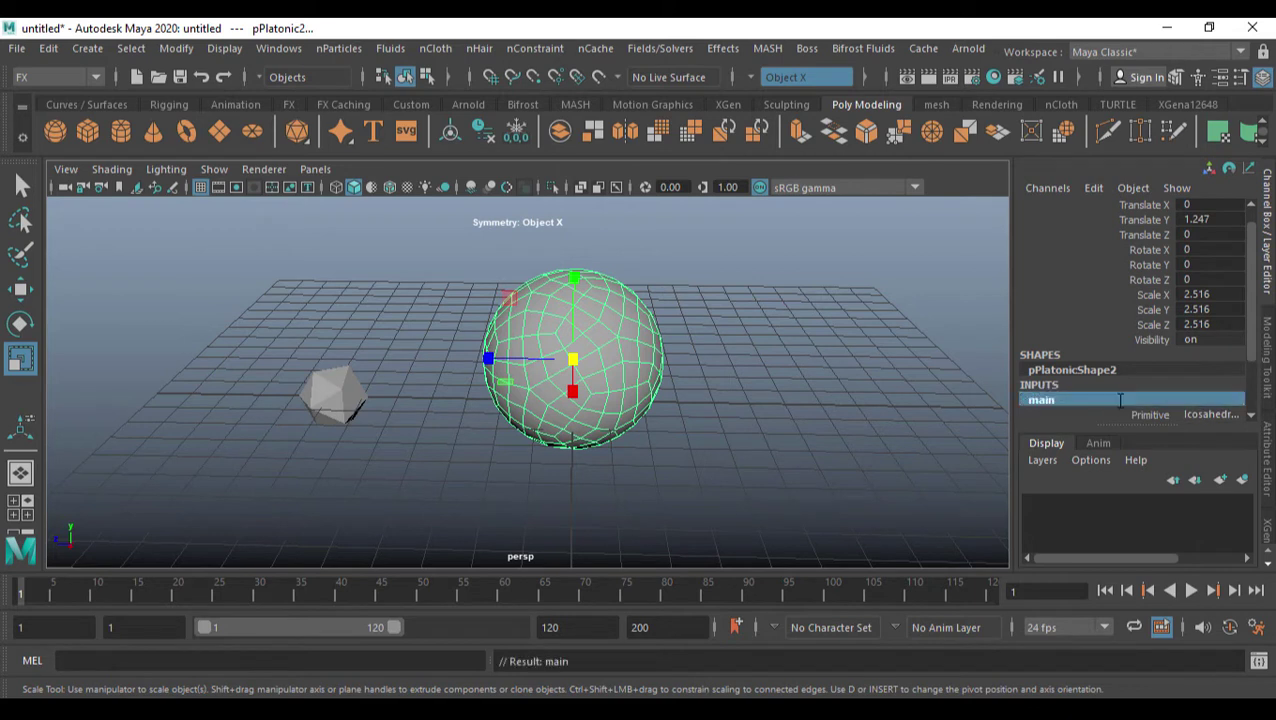
Rename the small solid's platonic input node as sub.
left_click(345, 380)
left_click(1069, 398)
double_click(1085, 398)
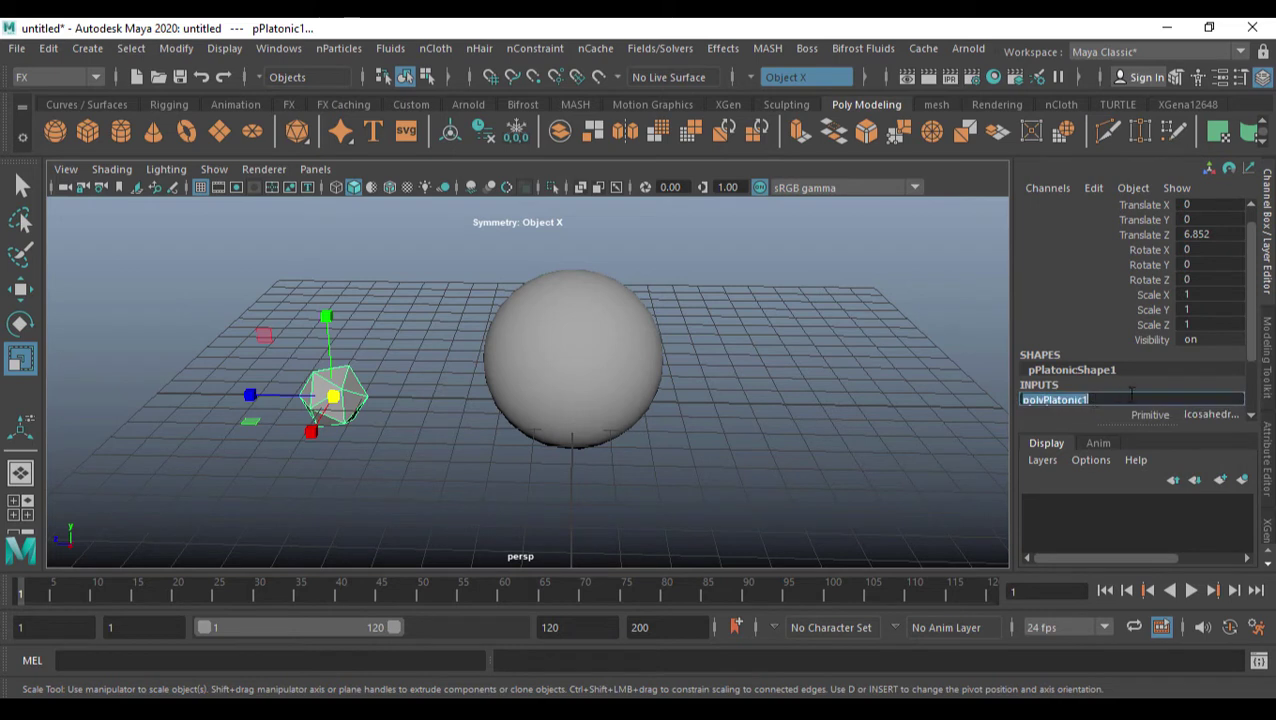
type("sub")
key("Return")
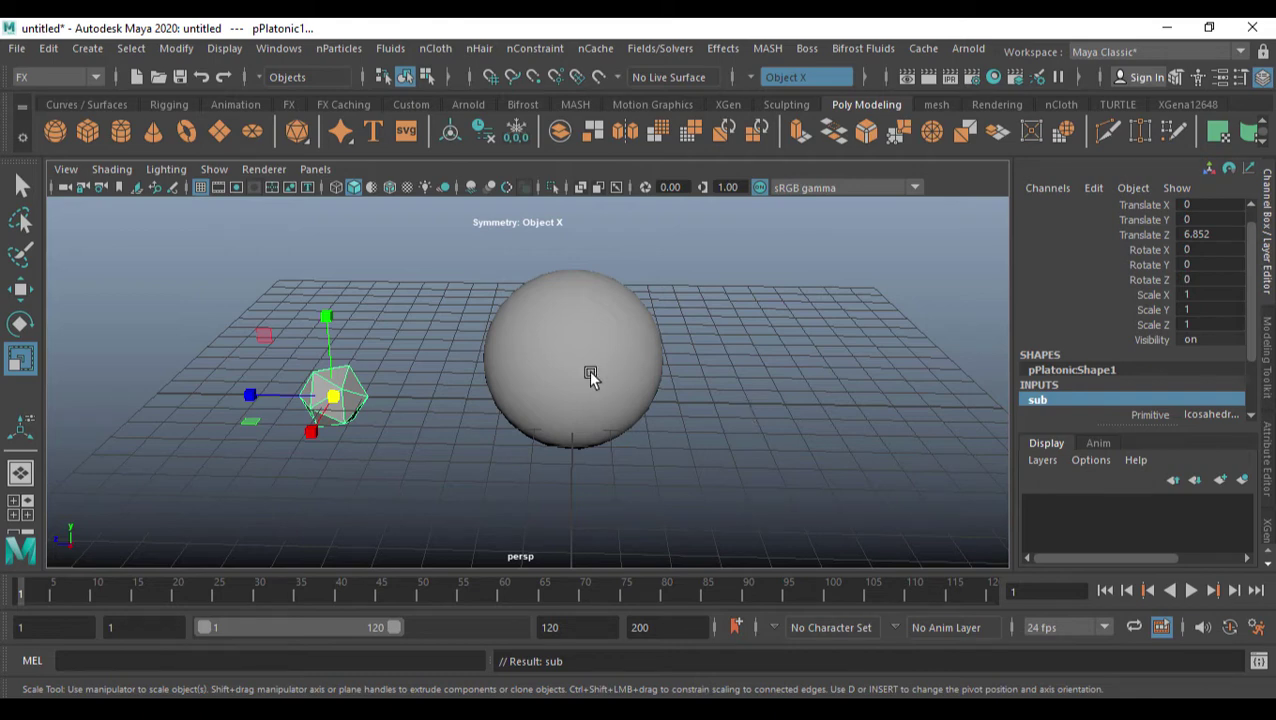
Create a MASH network from the small platonic solid.
left_click_drag(590, 373, 448, 408, "alt")
left_click(320, 409)
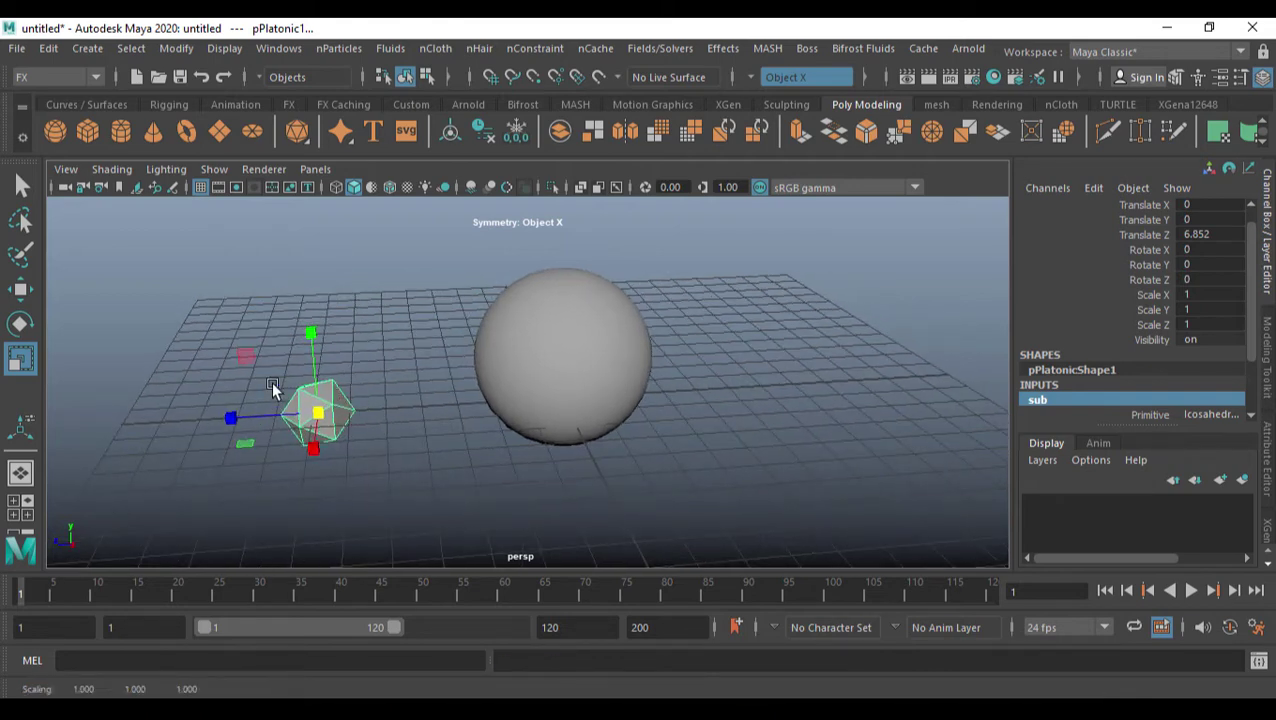
left_click(767, 50)
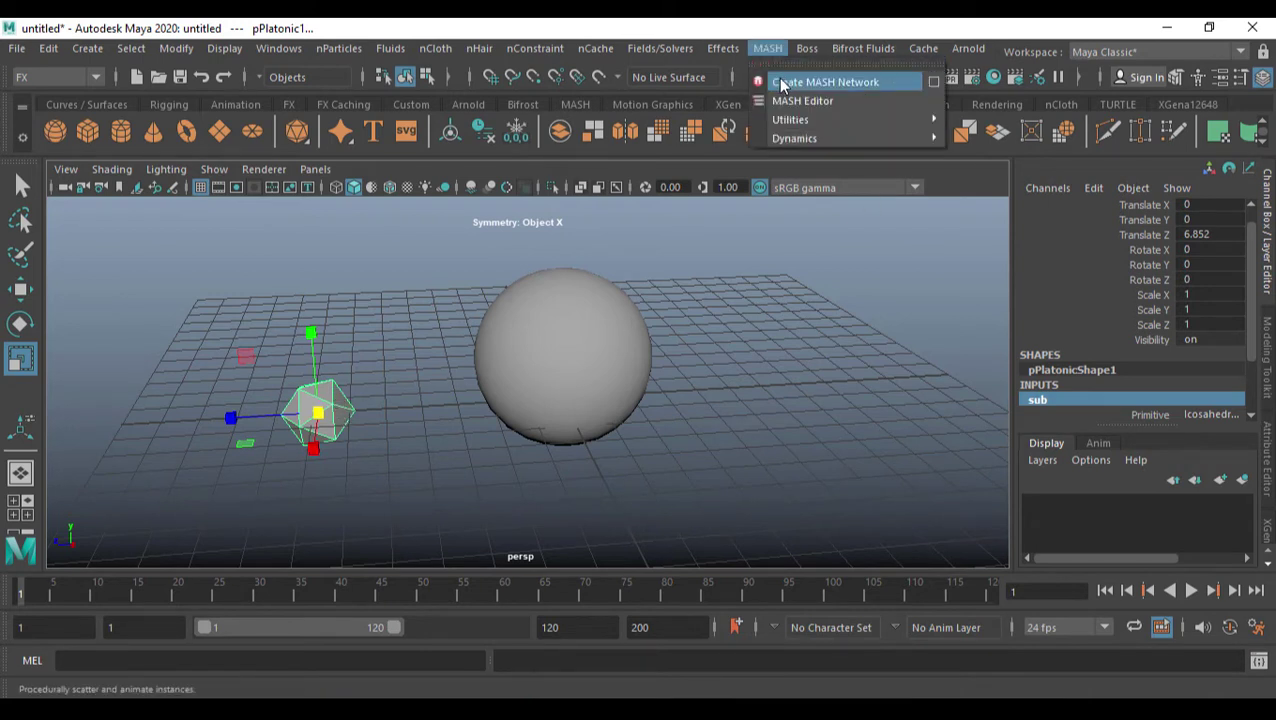
left_click(770, 25)
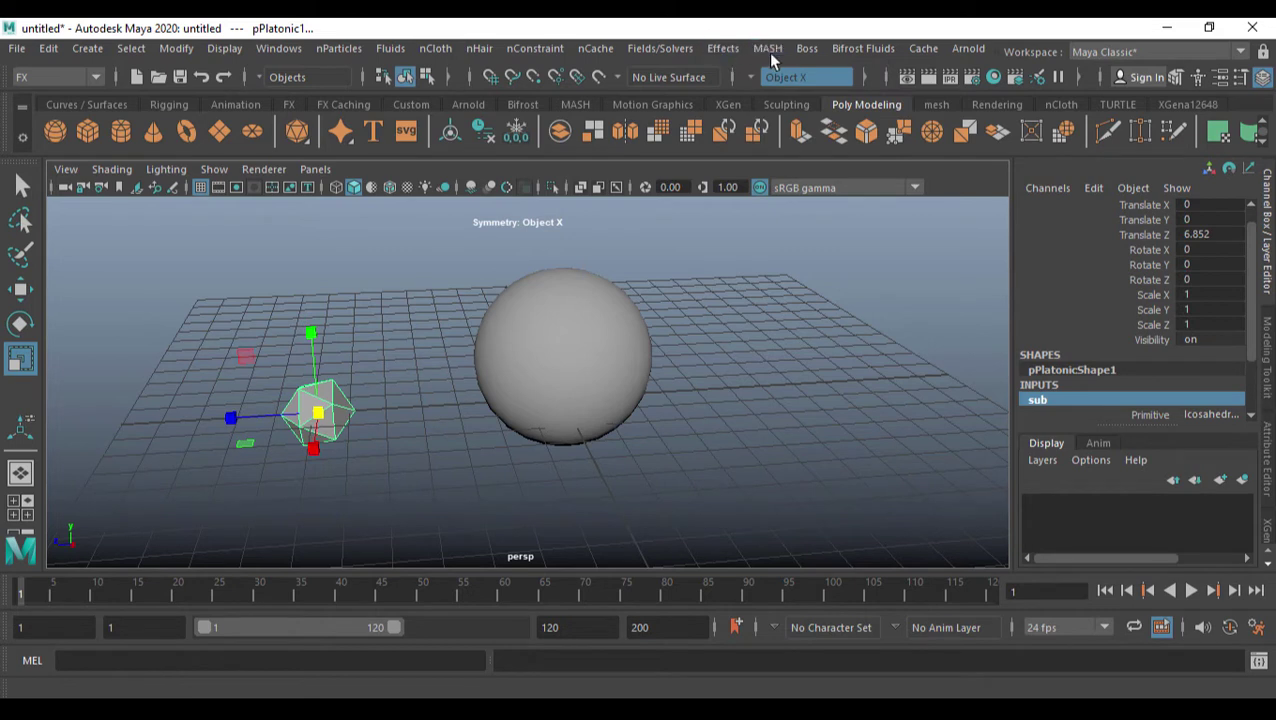
left_click(48, 79)
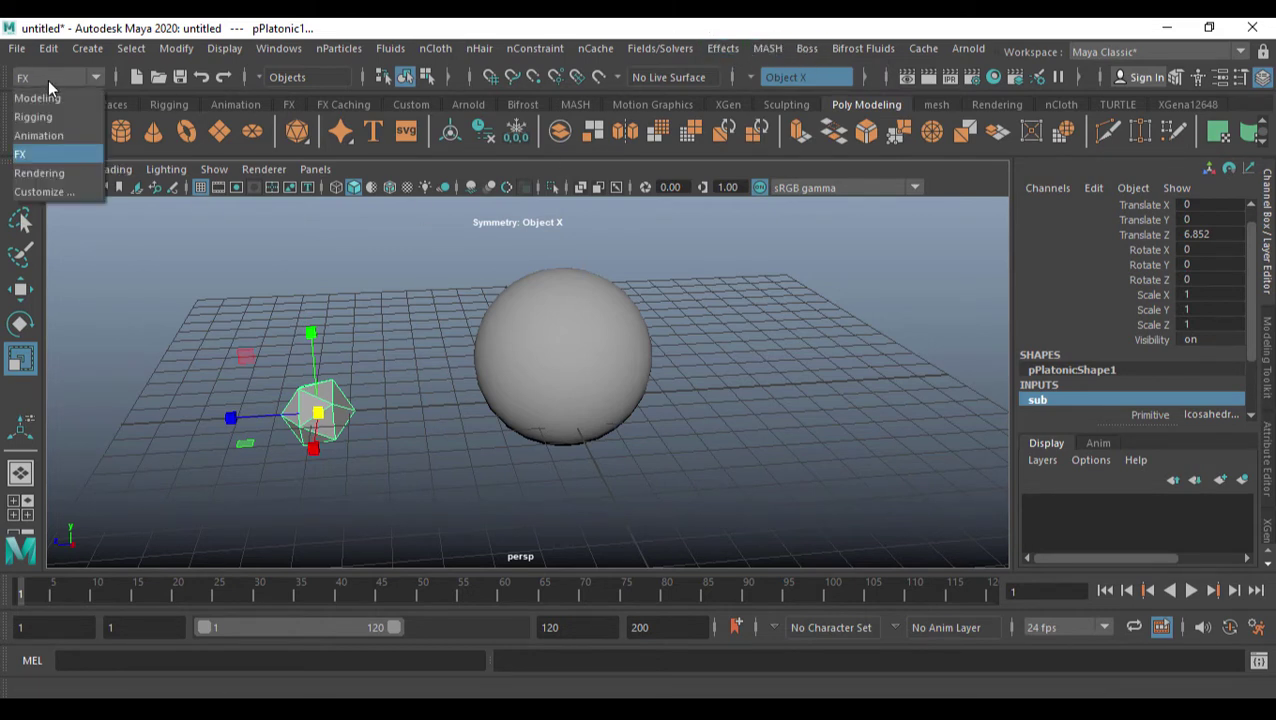
left_click(50, 152)
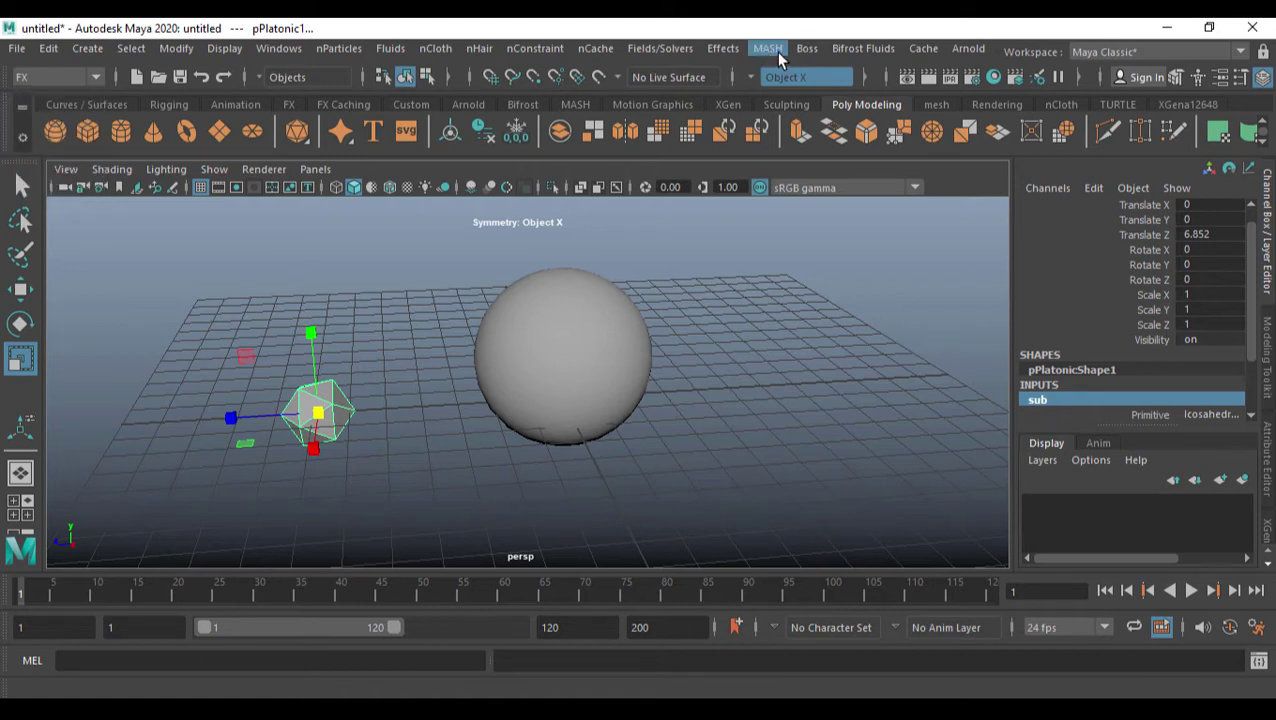
left_click(777, 54)
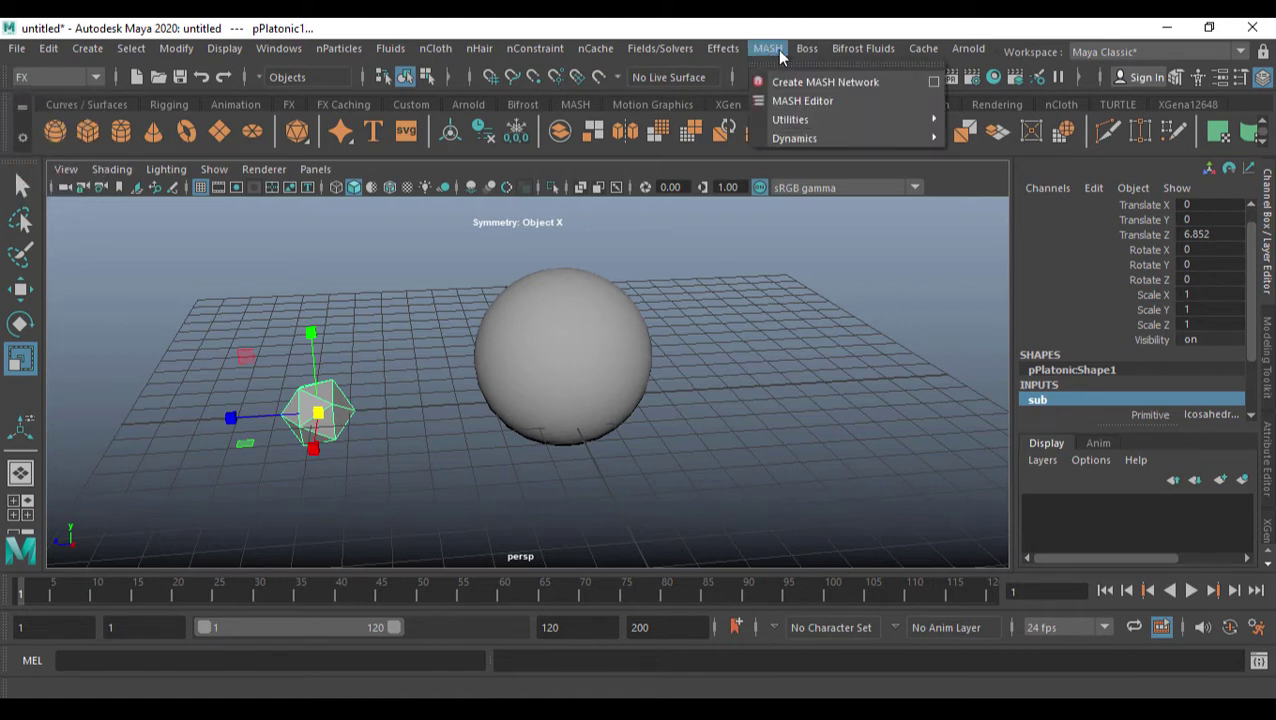
left_click(842, 87)
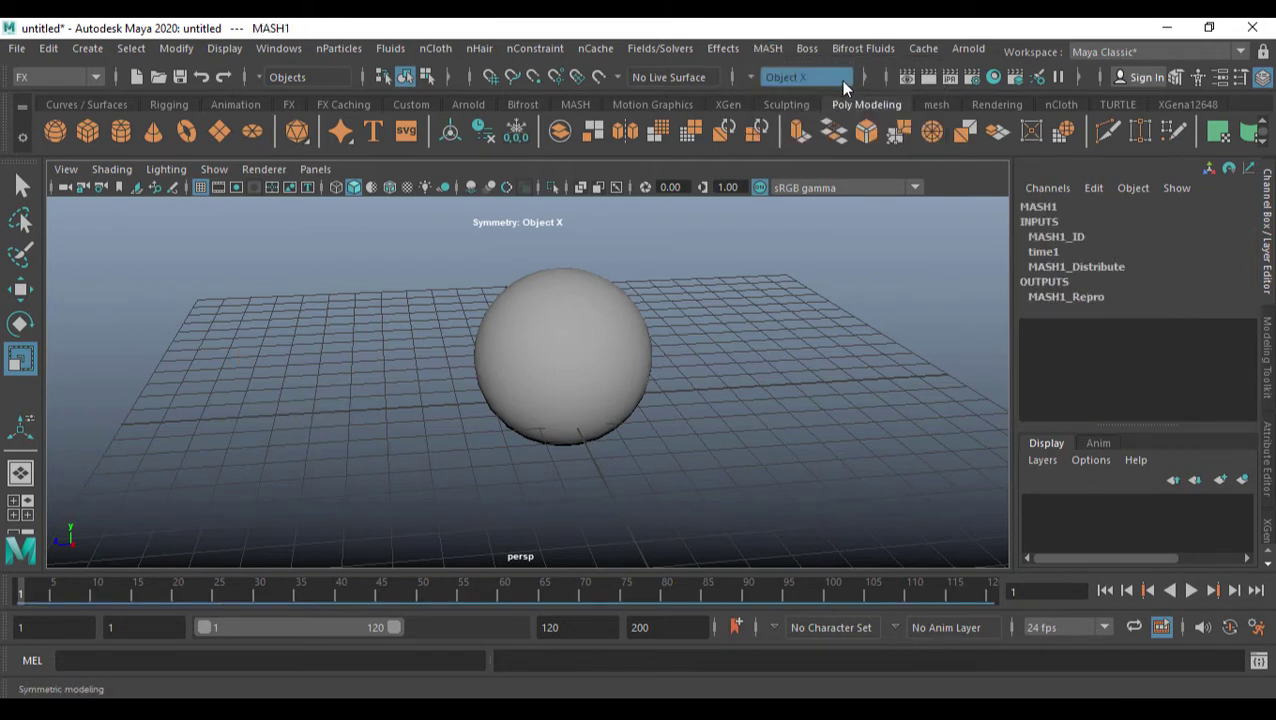
Show the scene in wireframe and examine where the MASH copies lie relative to the large sphere.
left_click_drag(441, 362, 735, 416, "alt")
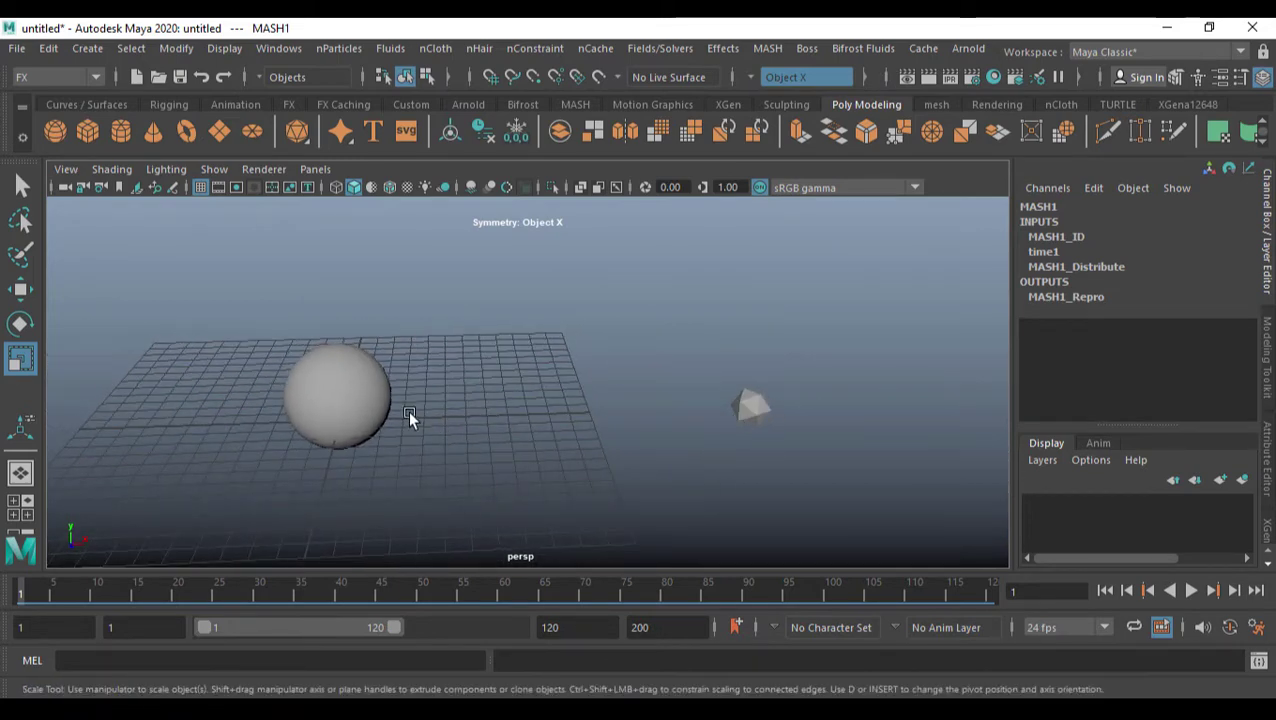
key("4")
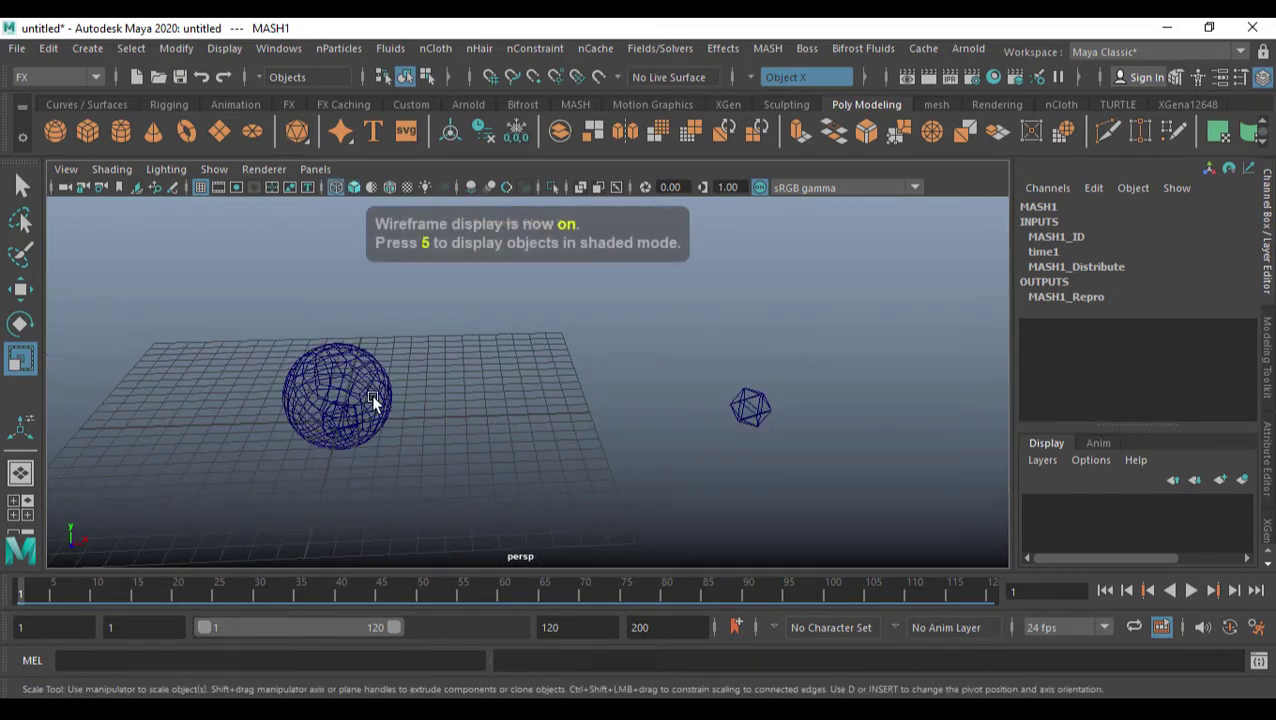
left_click_drag(347, 411, 504, 433, "alt")
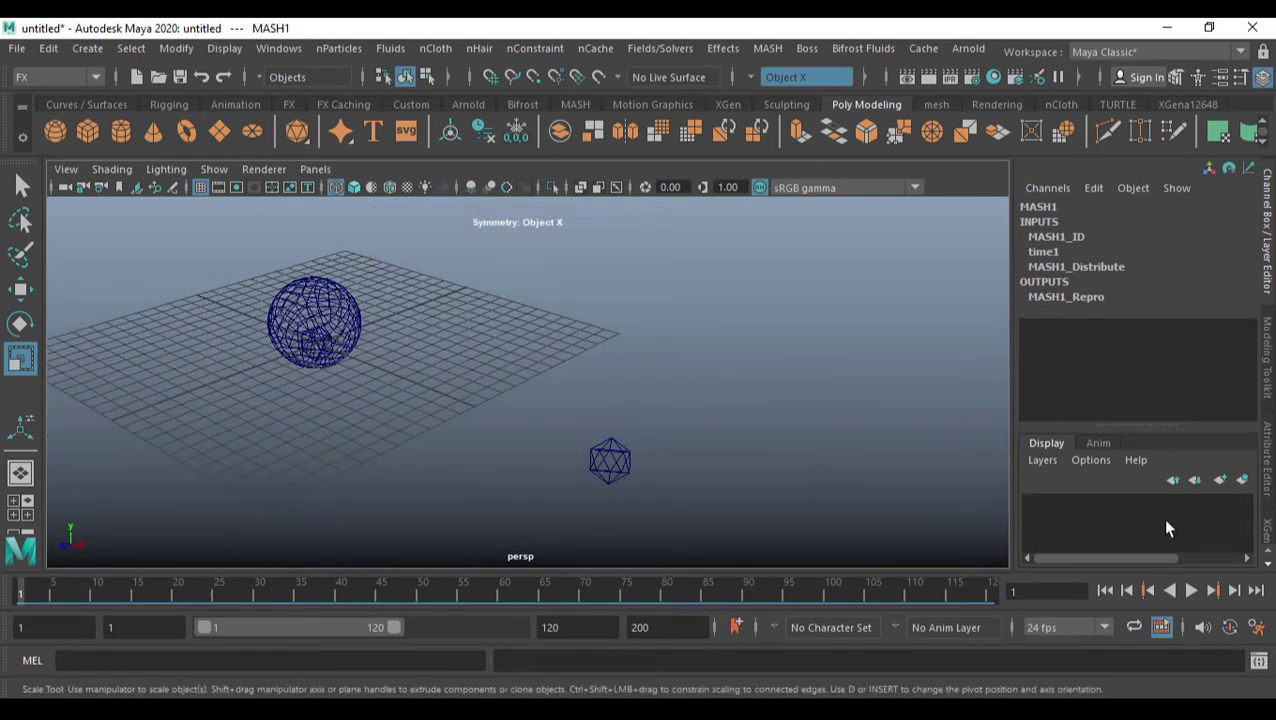
Set the MASH Distribute node's number of points to 13 and return the viewport to shaded display.
left_click(1268, 470)
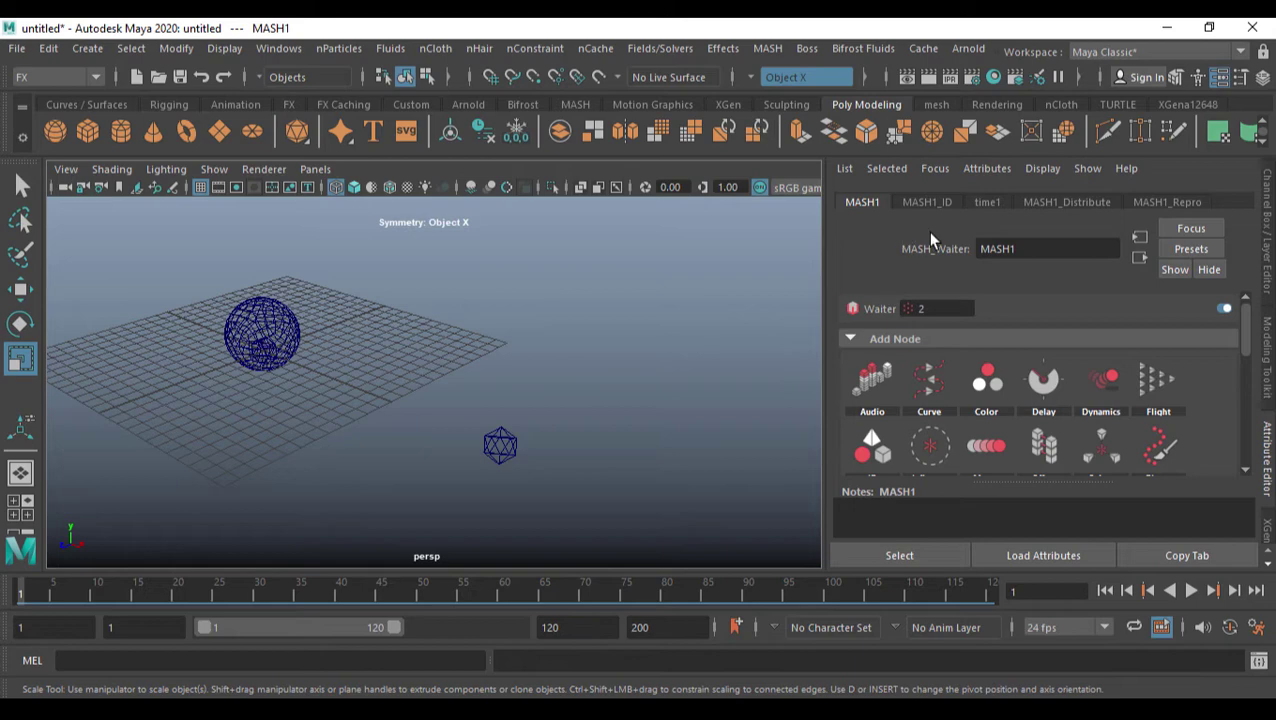
left_click(1061, 205)
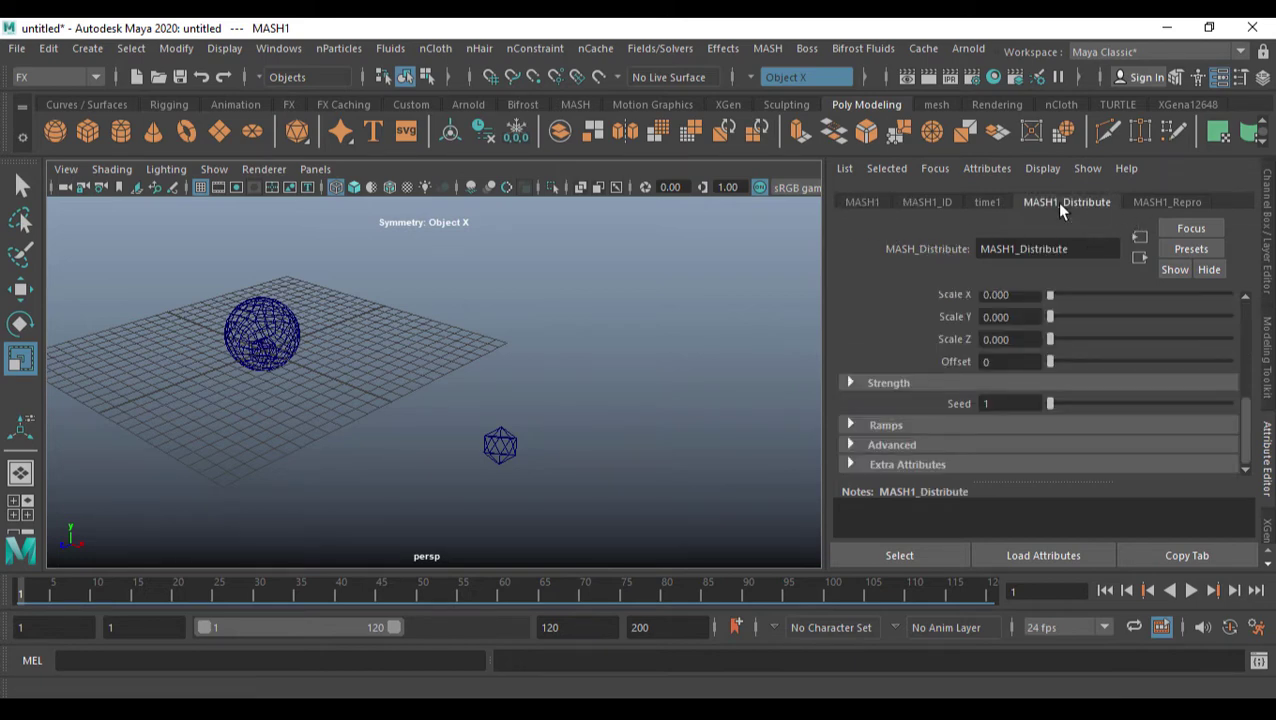
left_click_drag(661, 342, 668, 366, "alt")
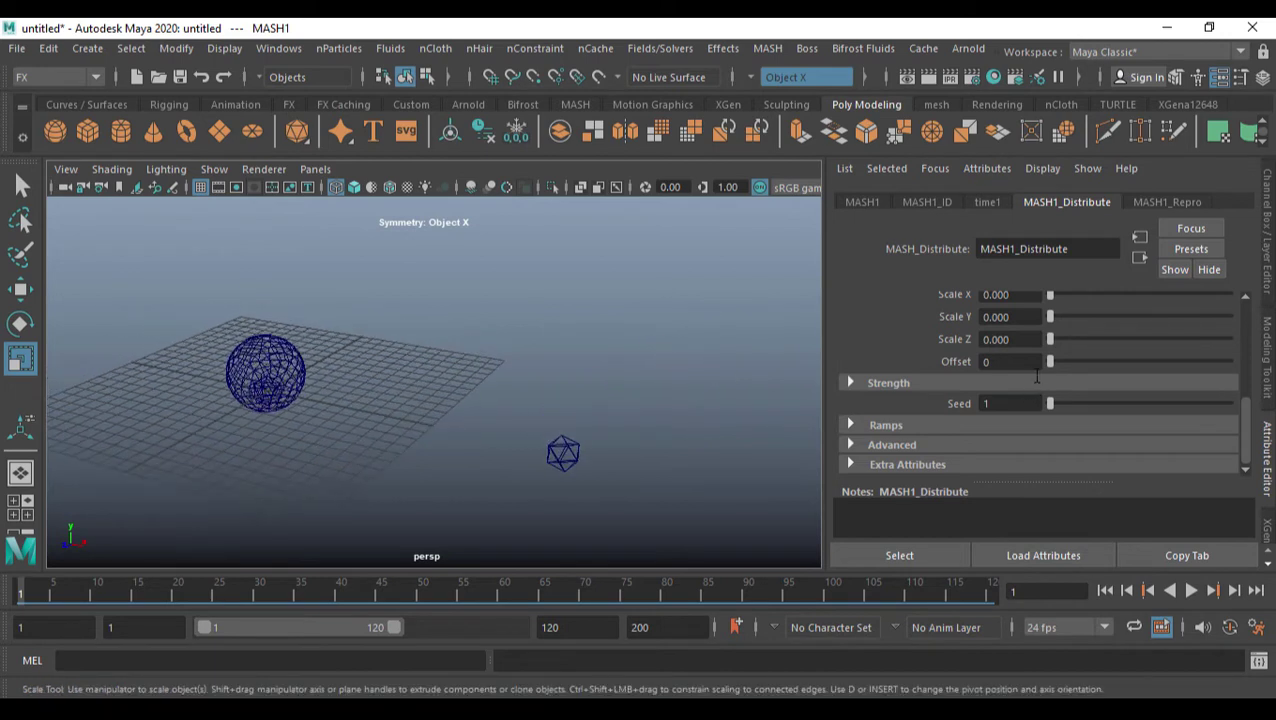
scroll(1036, 376, "up", 5)
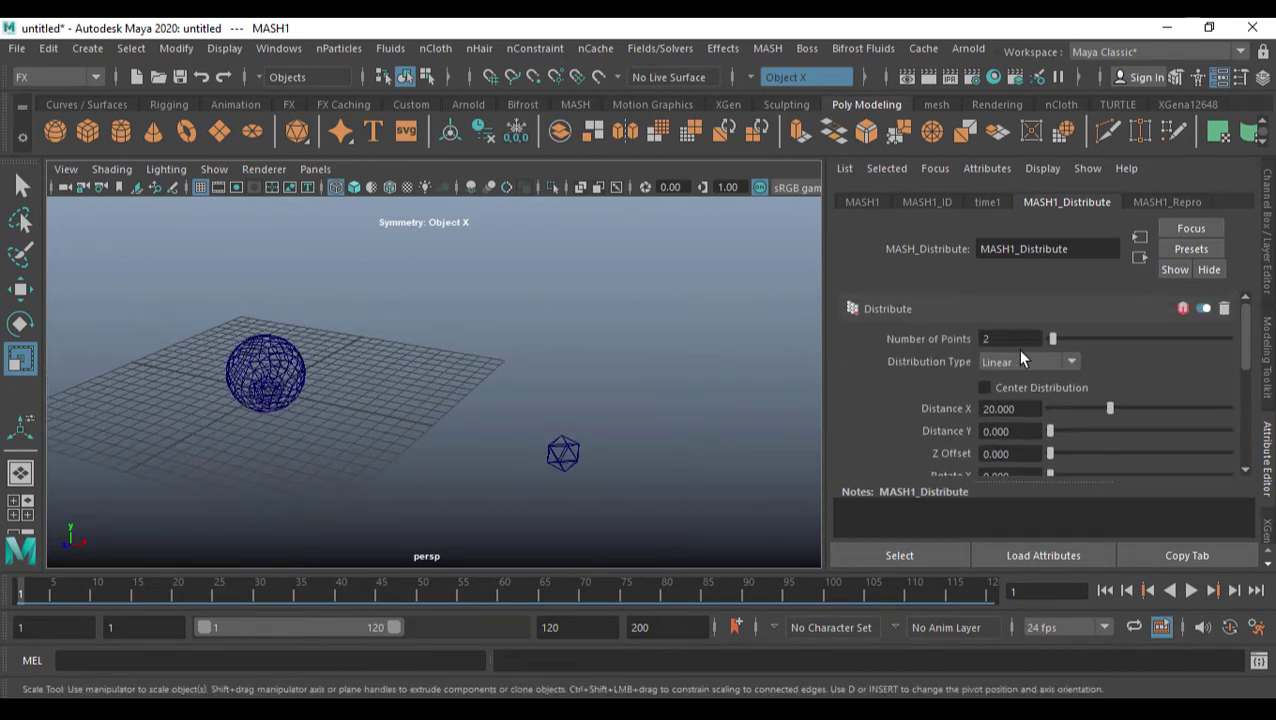
left_click_drag(1058, 342, 1073, 340)
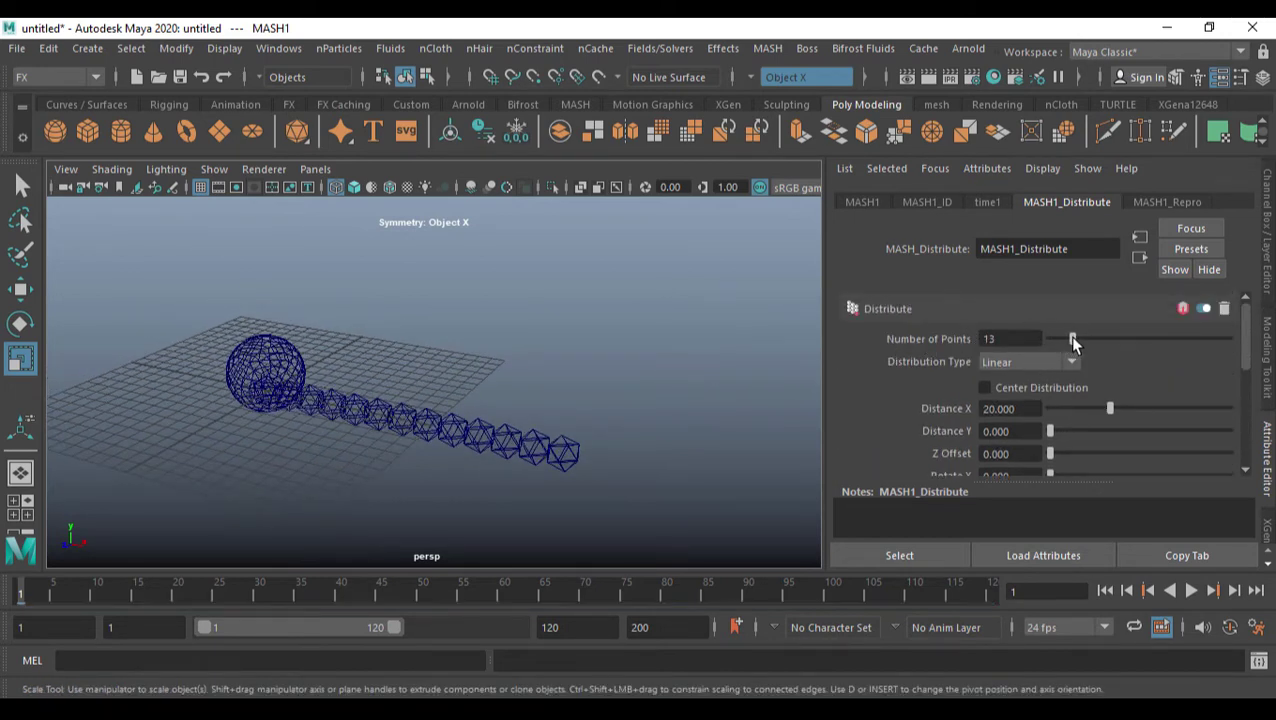
middle_click_drag(515, 358, 630, 342, "alt")
key("5")
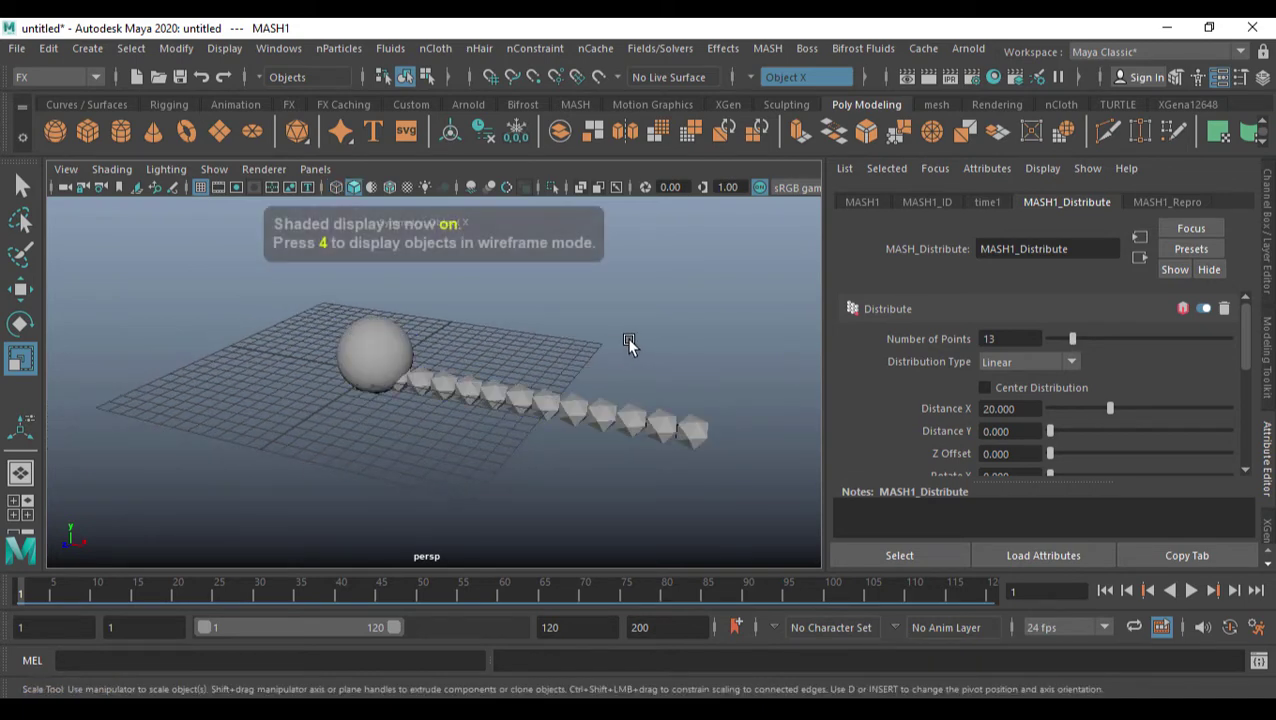
middle_click_drag(563, 418, 550, 405, "alt")
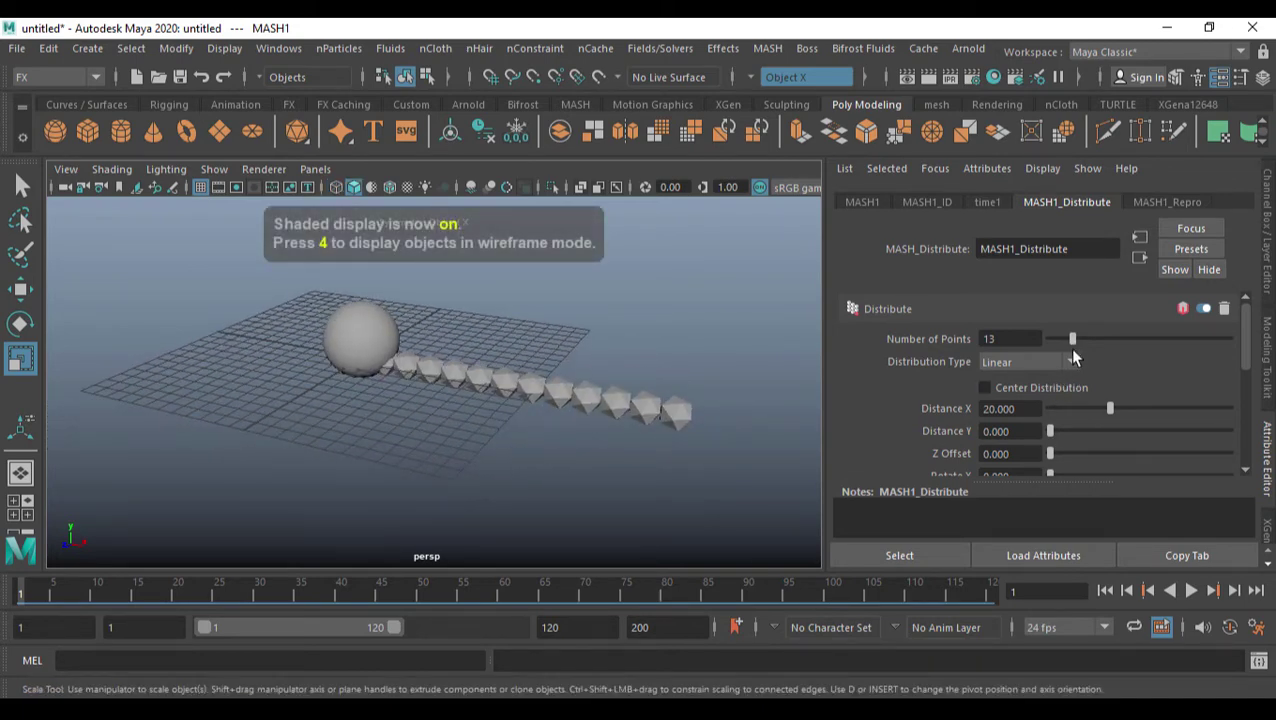
Try the Radial and Spherical distribution types on the MASH Distribute node.
left_click(1072, 362)
left_click(1032, 393)
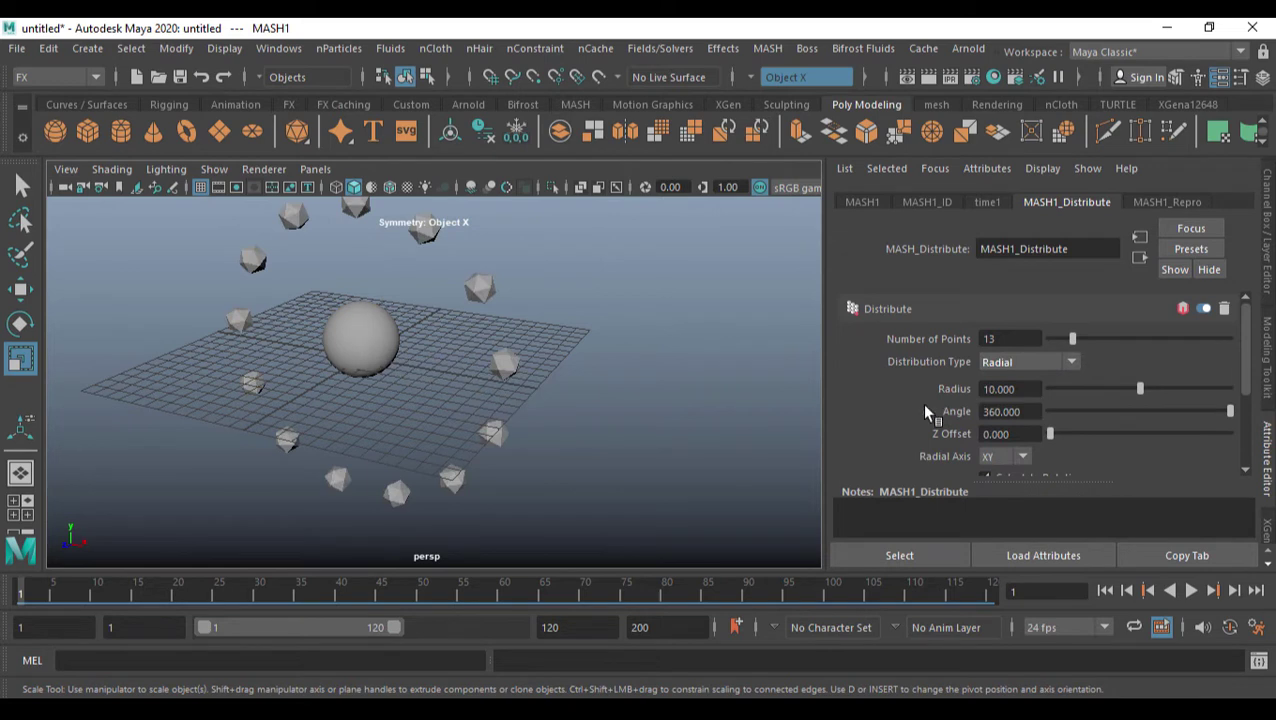
left_click(1072, 362)
left_click(1013, 428)
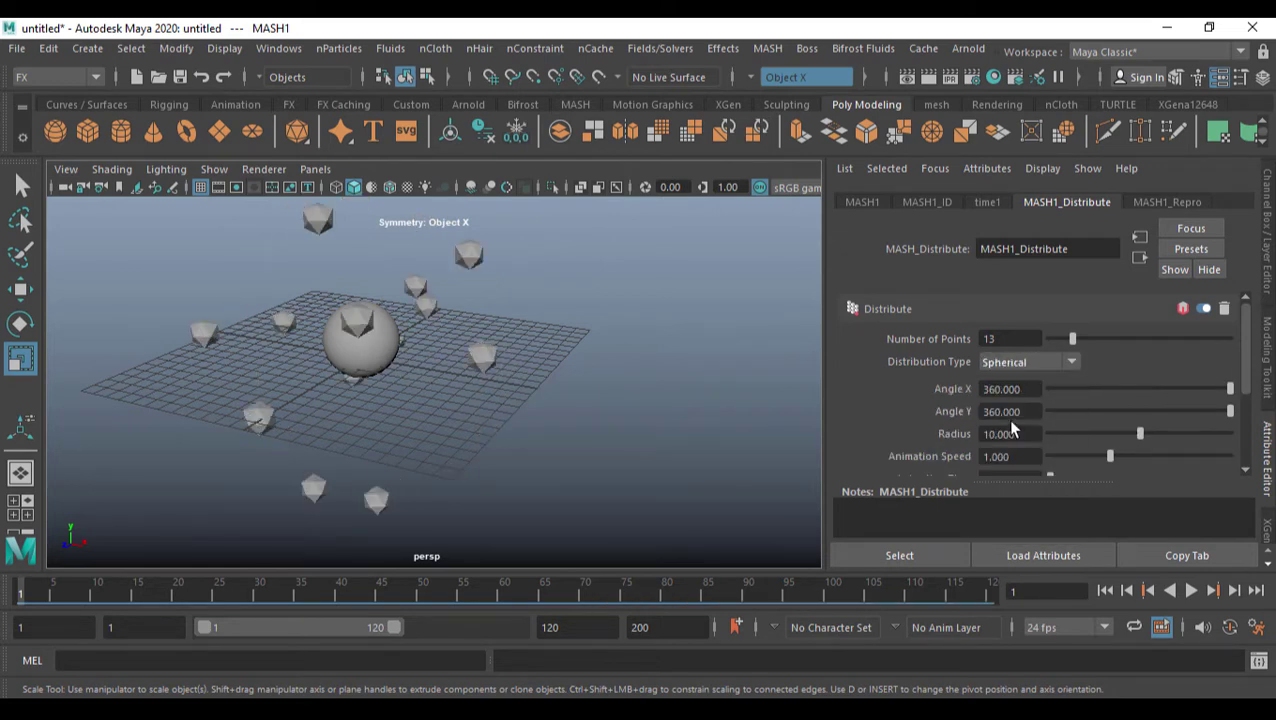
Set the MASH Distribute node's distribution type to Mesh and open the Outliner.
left_click(1072, 362)
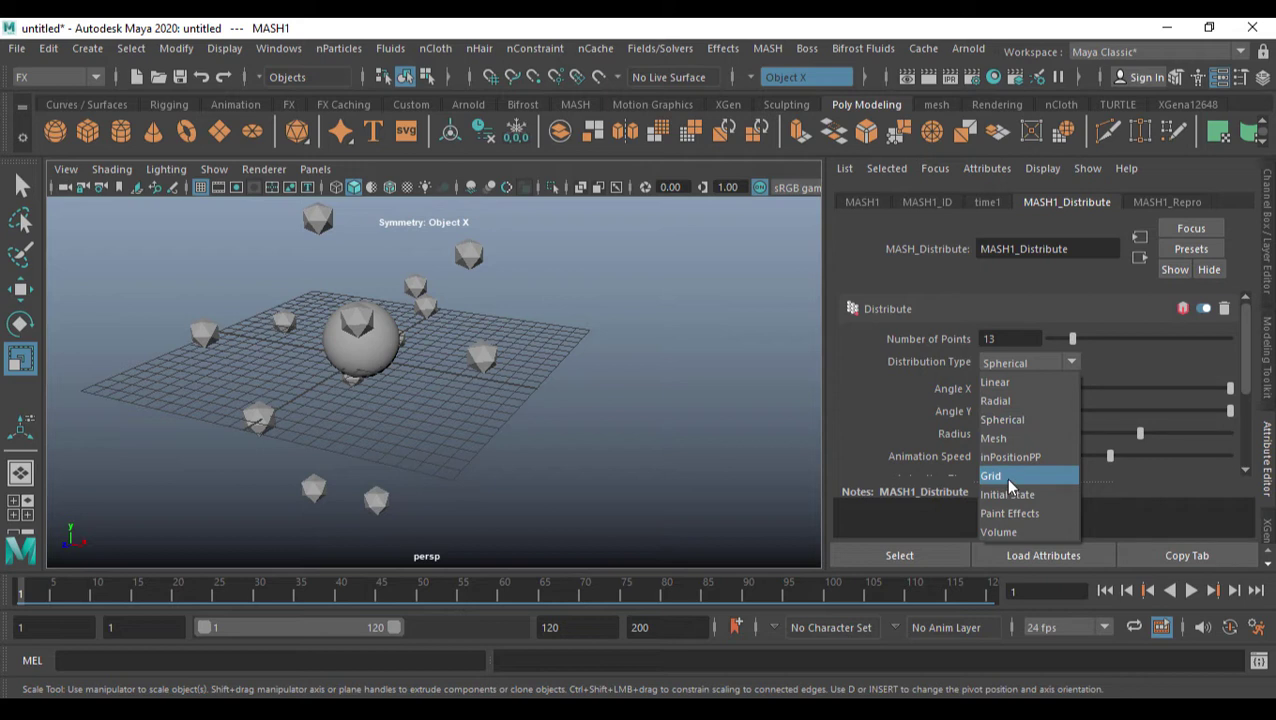
left_click(1010, 438)
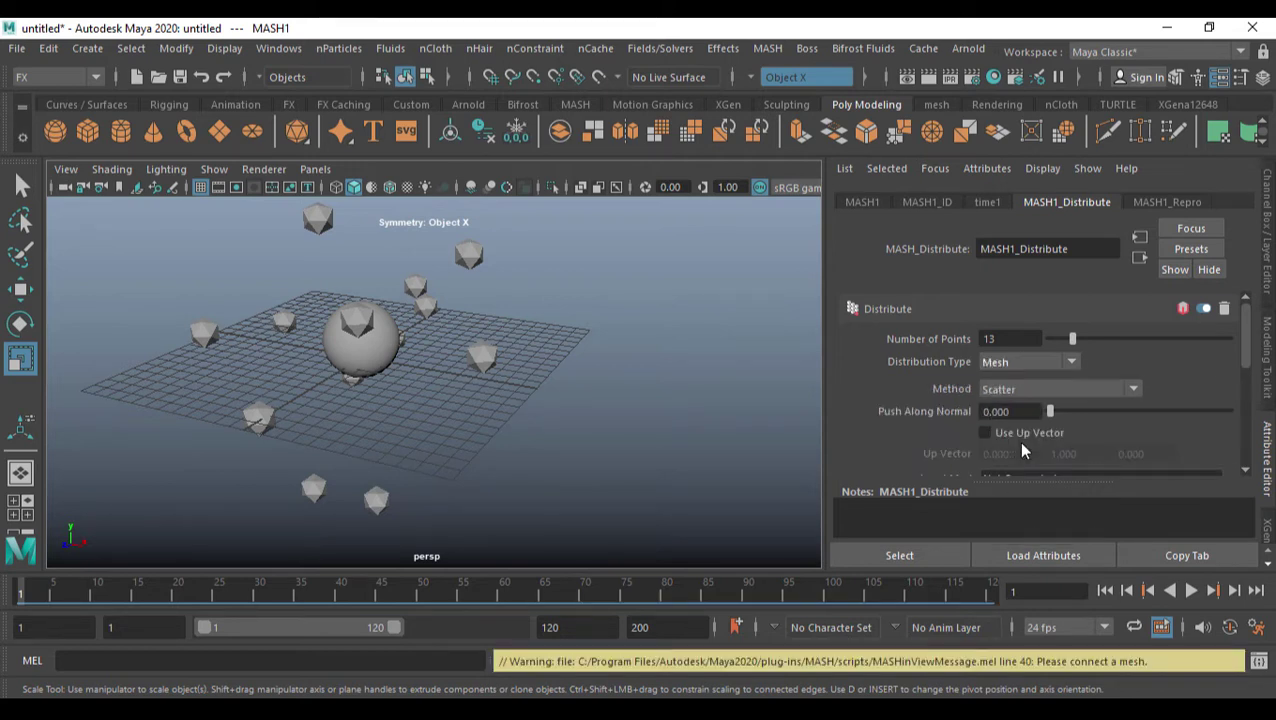
scroll(1085, 424, "down", 1)
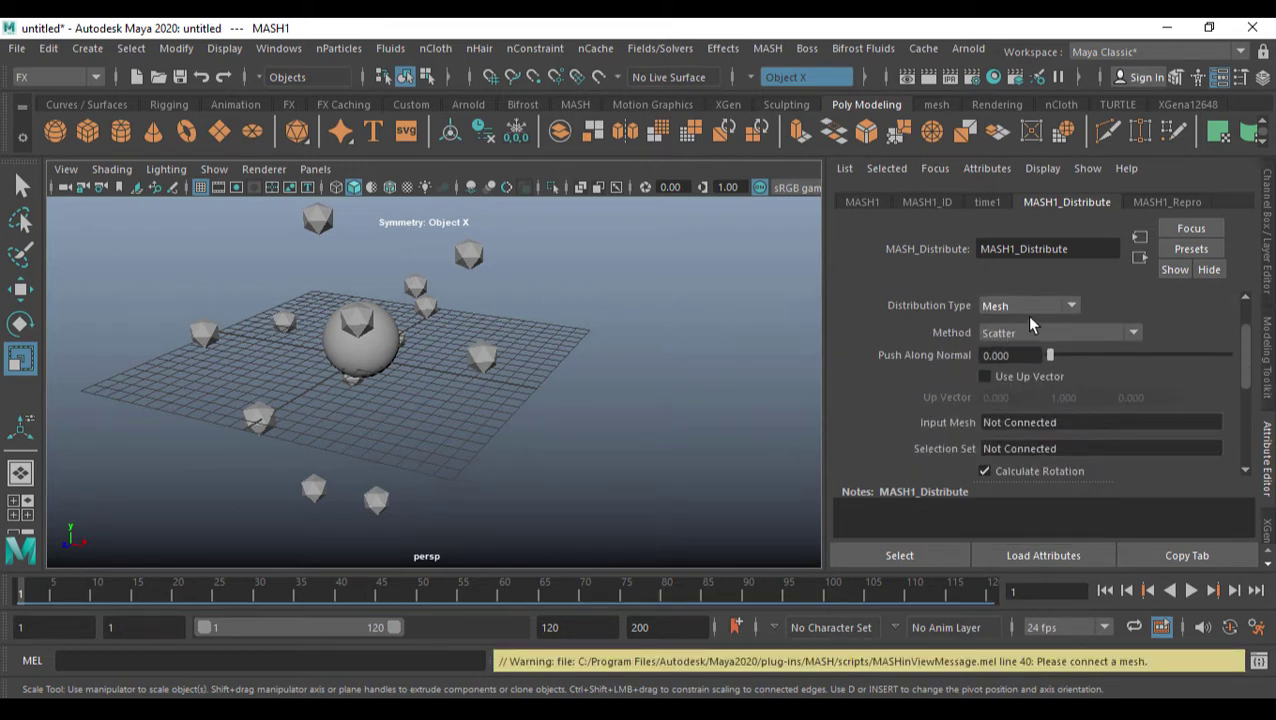
middle_click_drag(500, 340, 584, 342, "alt")
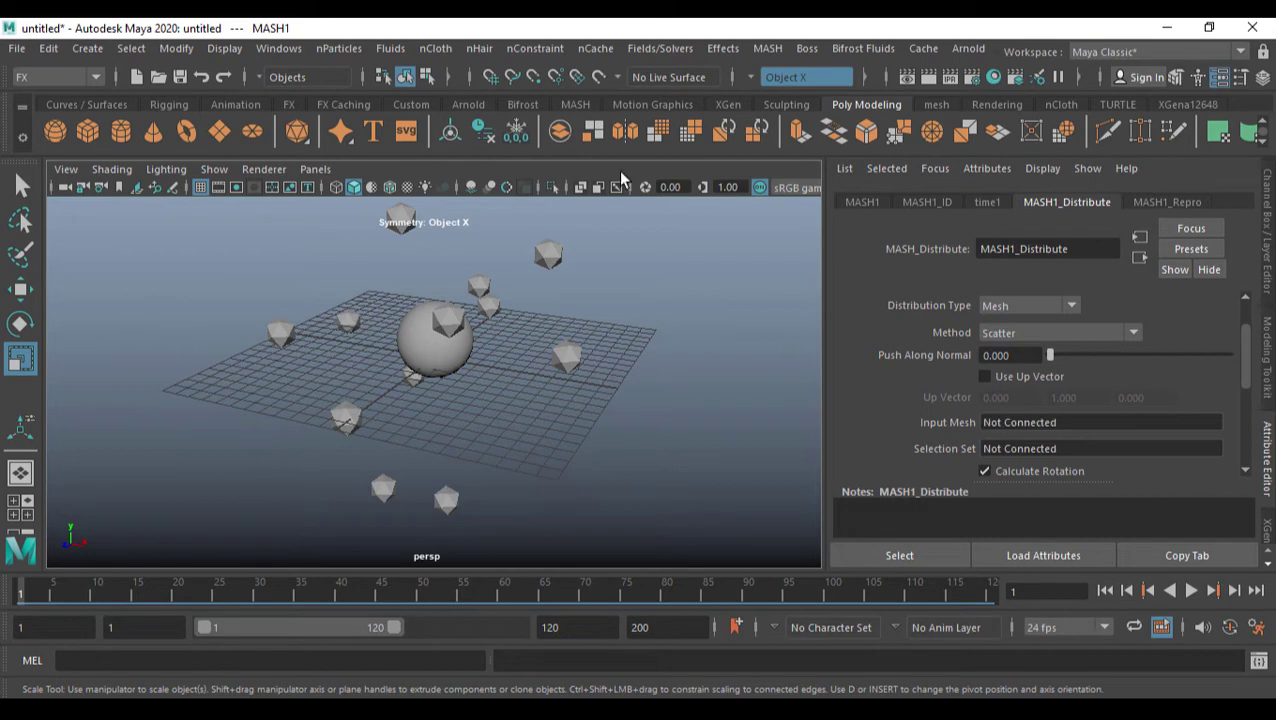
left_click(286, 50)
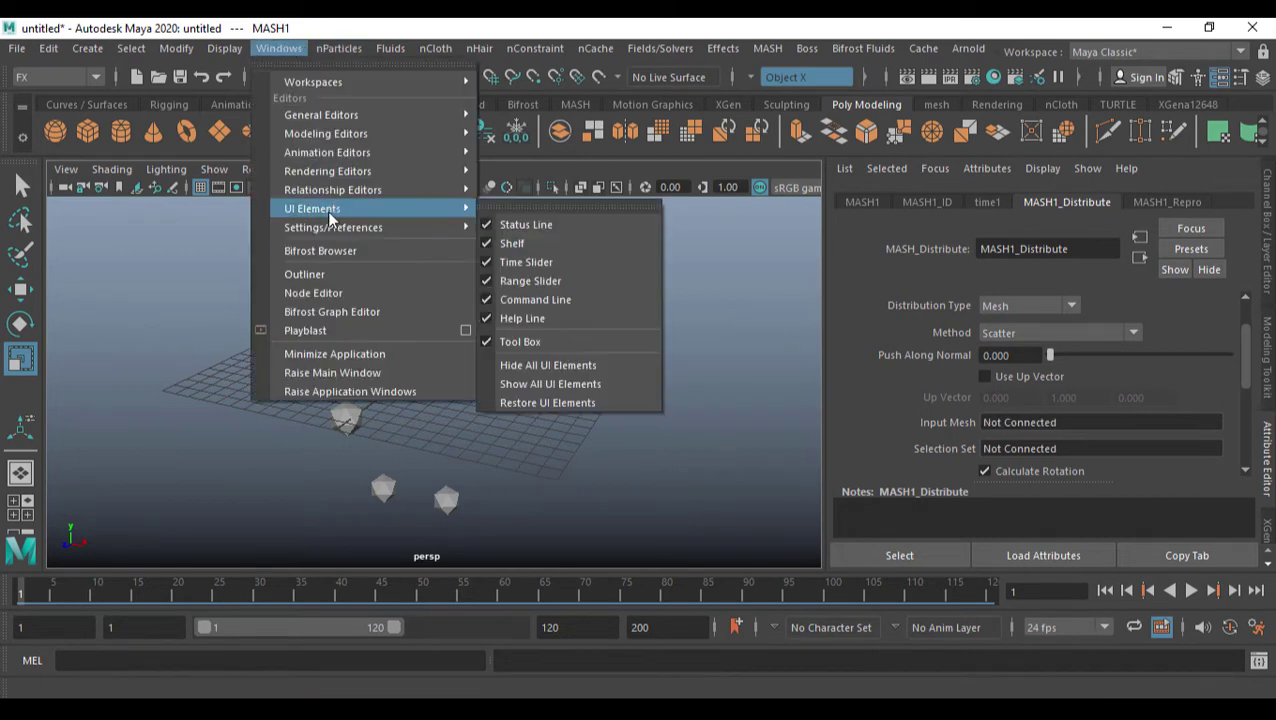
left_click(318, 274)
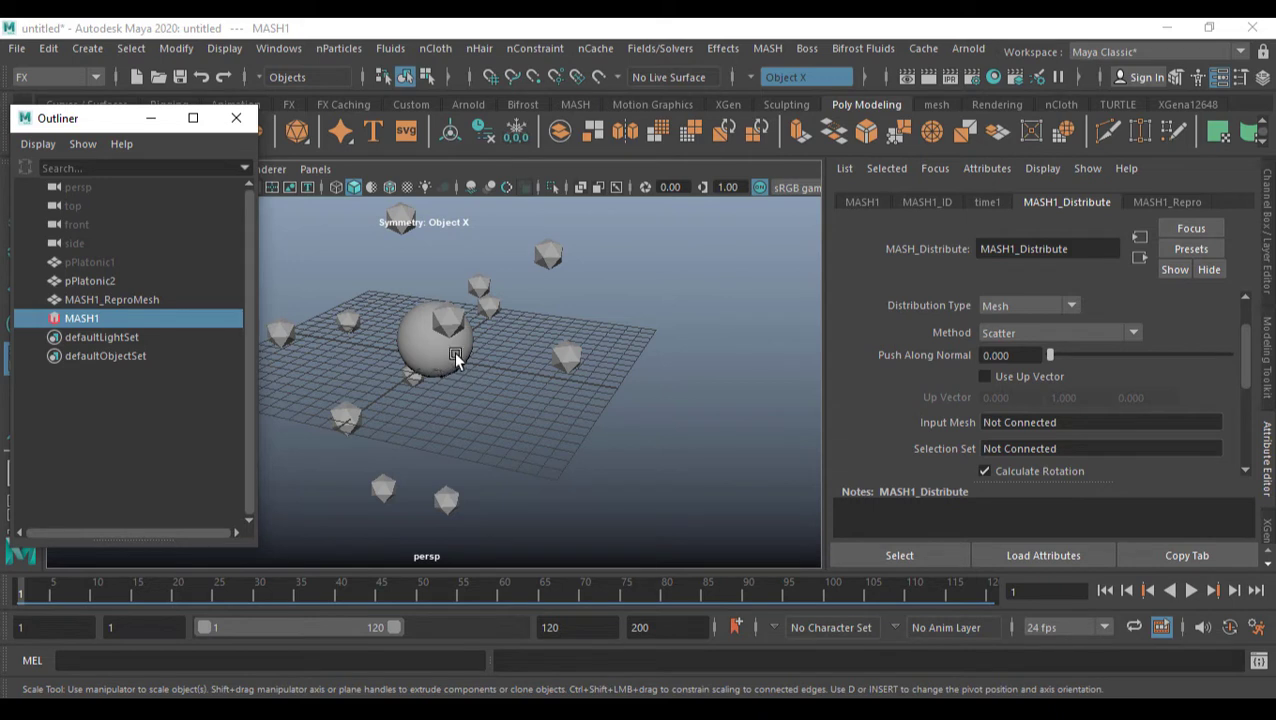
Connect the large sphere pPlatonic2 as the input mesh of the MASH1 Distribute node.
left_click(97, 283)
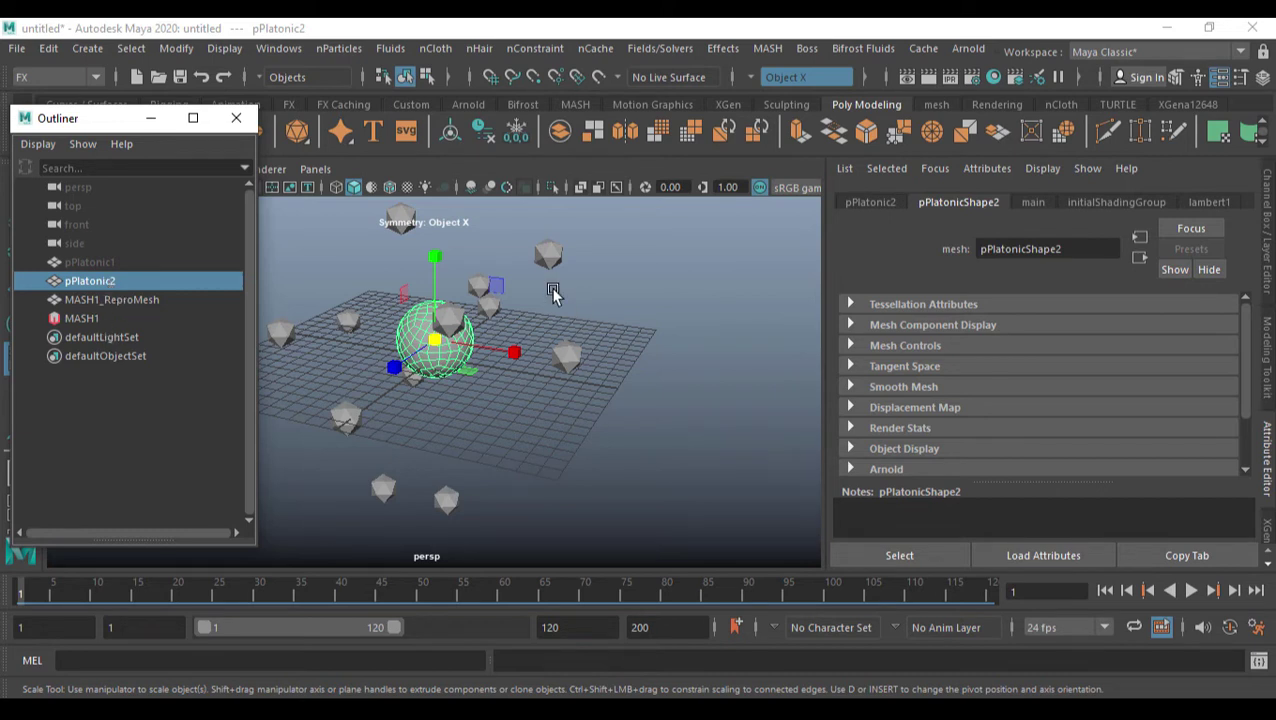
left_click(86, 322)
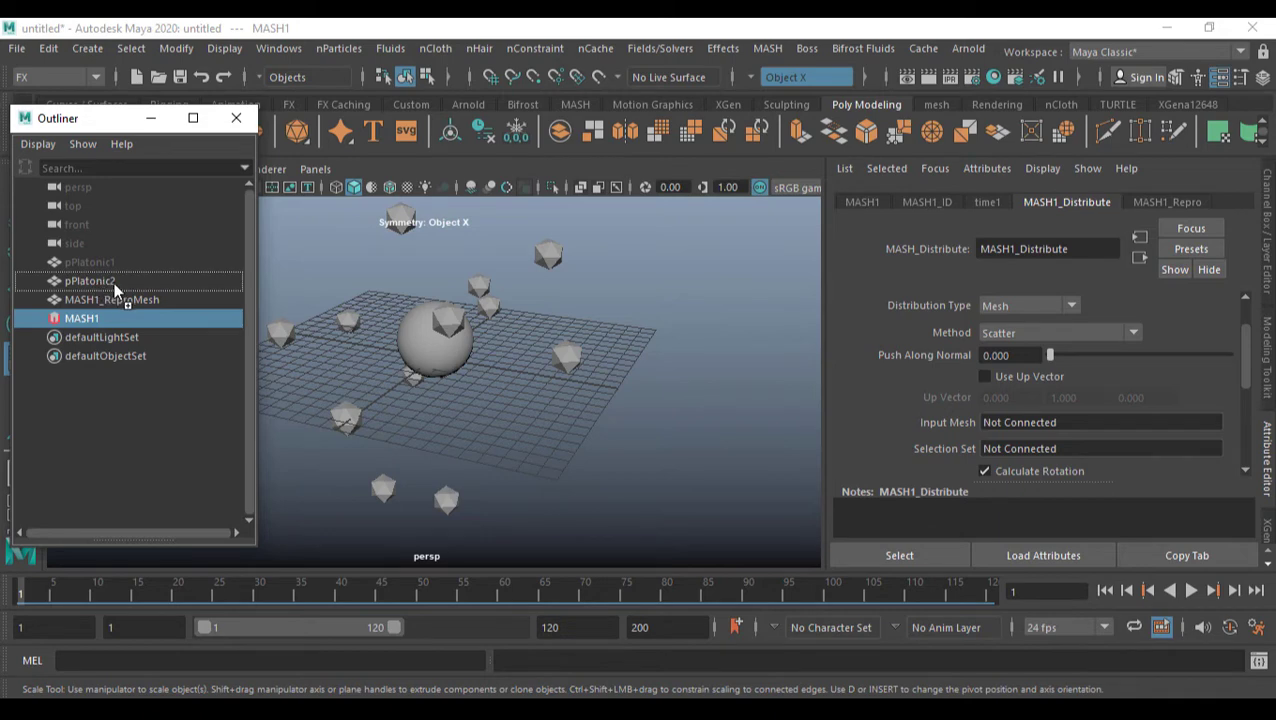
left_click(1080, 425)
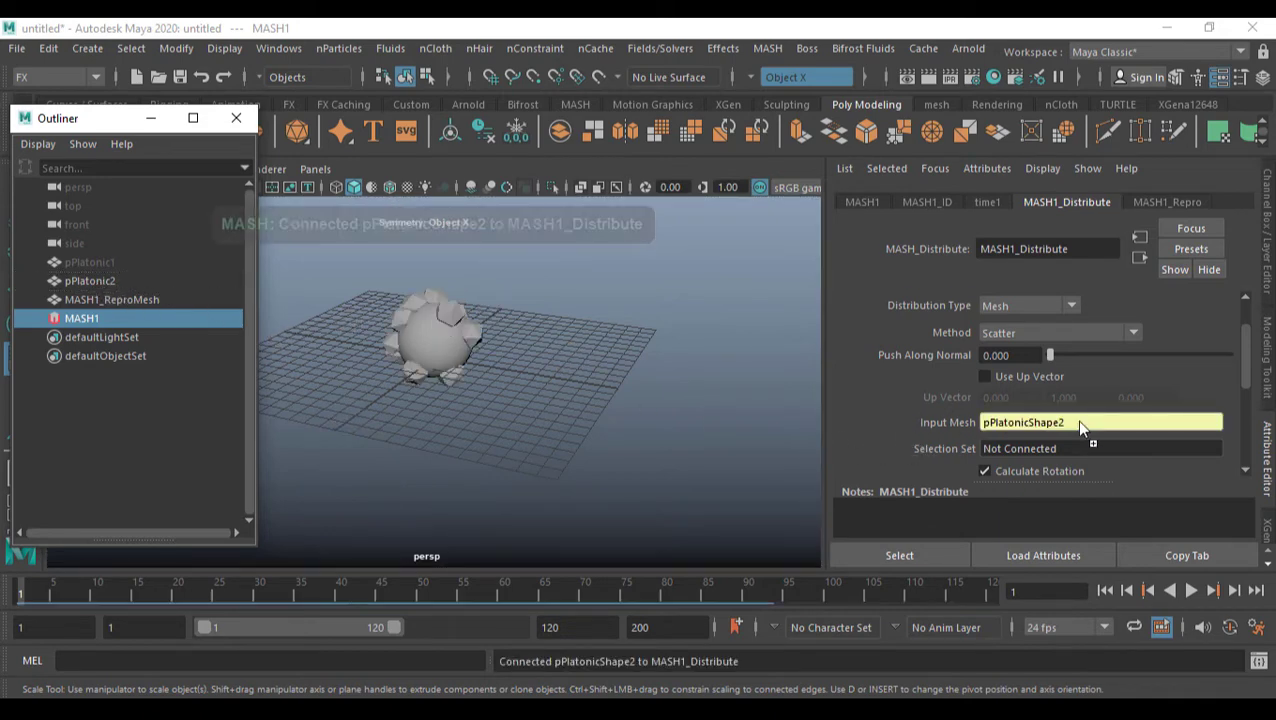
Set the mesh distribution method to Face Centre and select the large sphere to inspect its faces.
mouse_move(551, 344)
left_mouse_down("alt")
mouse_move(616, 382)
mouse_move(464, 365)
mouse_move(490, 399)
mouse_move(577, 364)
mouse_move(542, 361)
mouse_move(530, 344)
left_mouse_up("alt")
left_click_drag(520, 420, 550, 390, "alt")
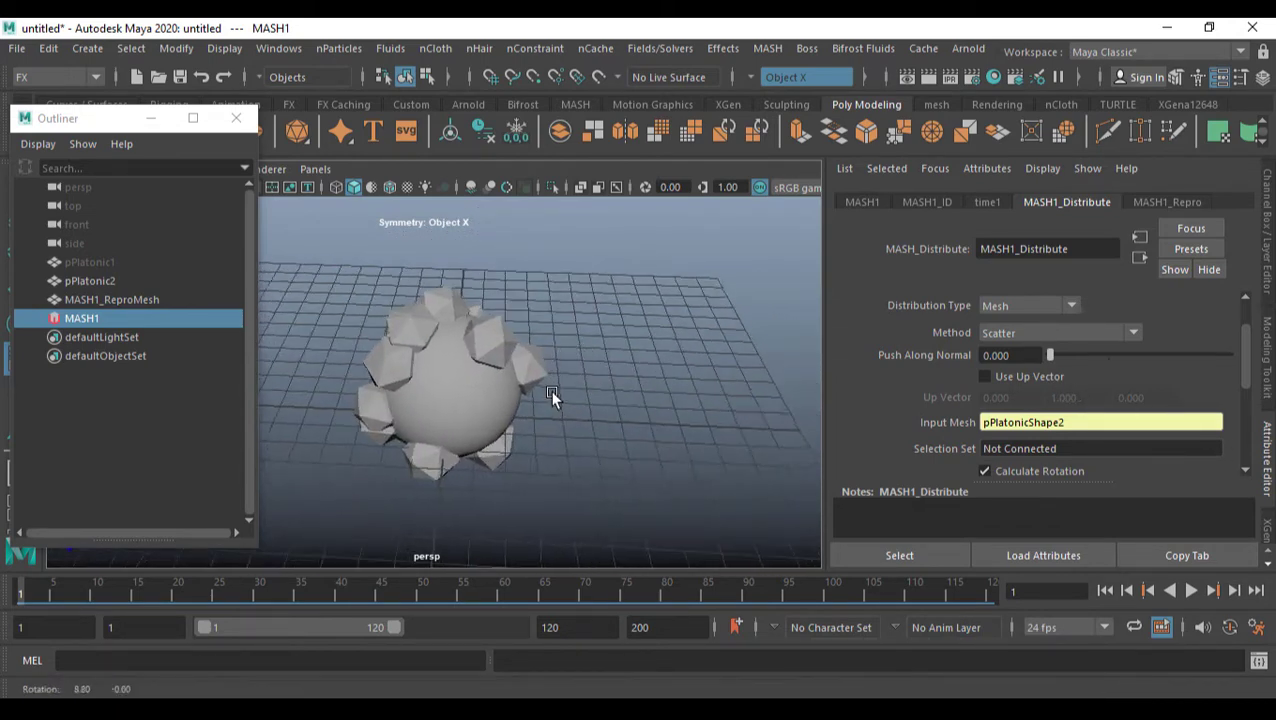
left_click(1060, 332)
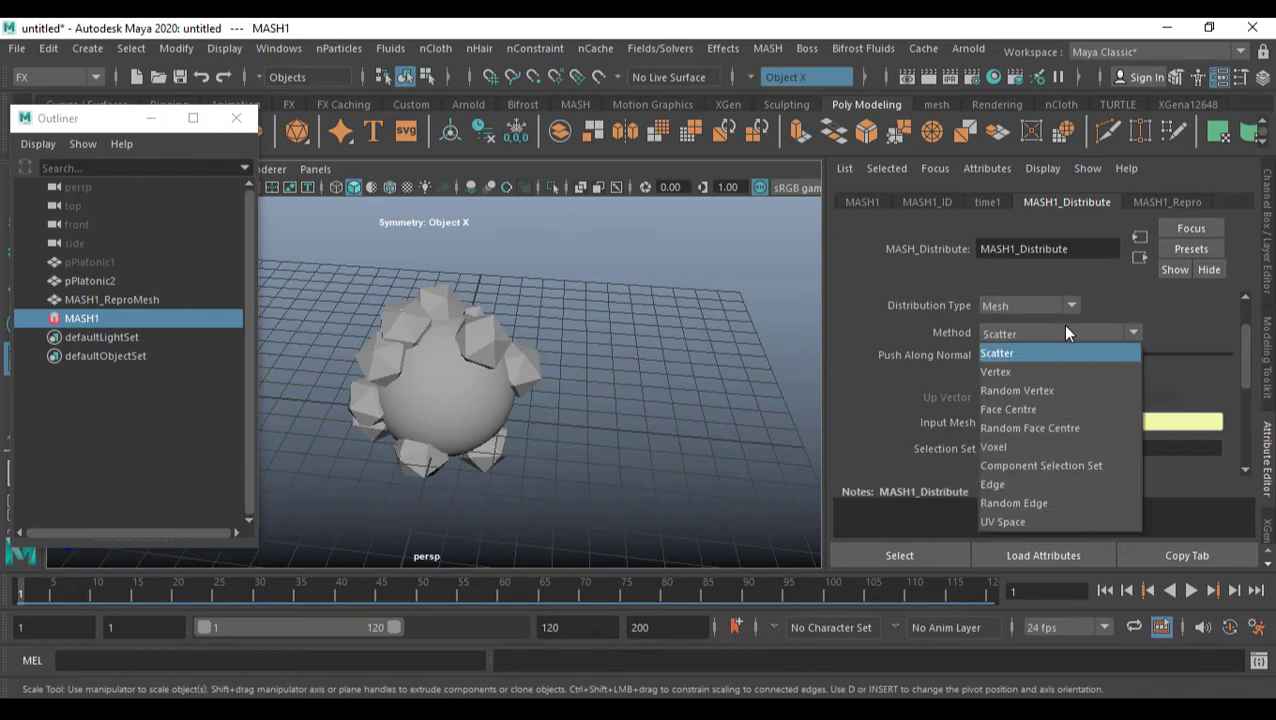
left_click(1006, 409)
left_click_drag(440, 350, 504, 345, "alt")
left_click(437, 346)
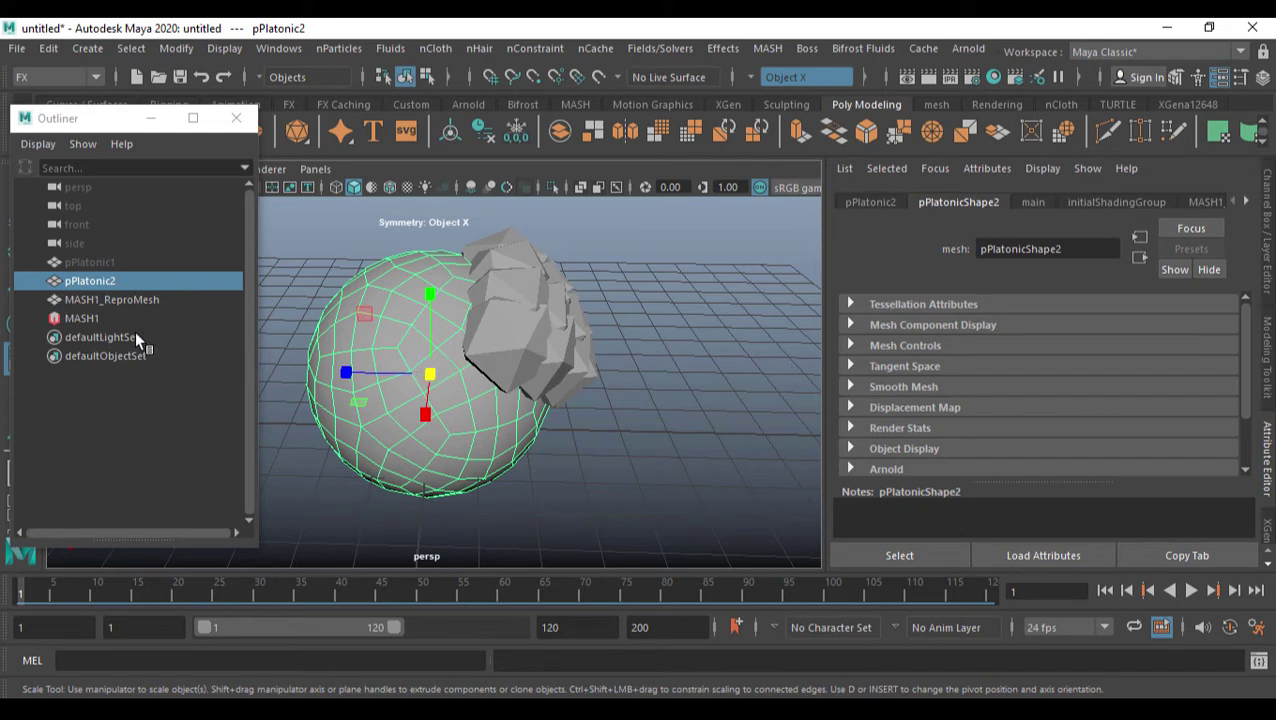
Enable Flood Mesh on the MASH1 Distribute node so copies cover the whole large sphere.
left_click(88, 318)
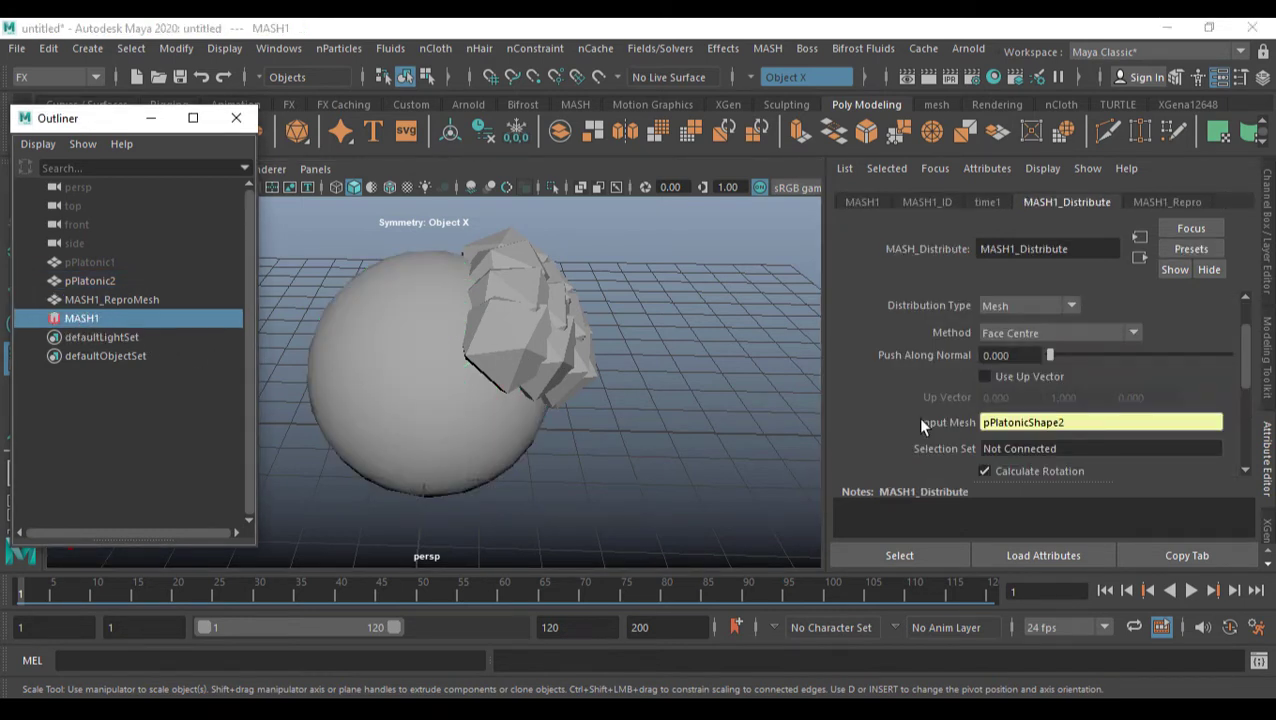
scroll(1129, 412, "down", 2)
scroll(1130, 411, "down", 3)
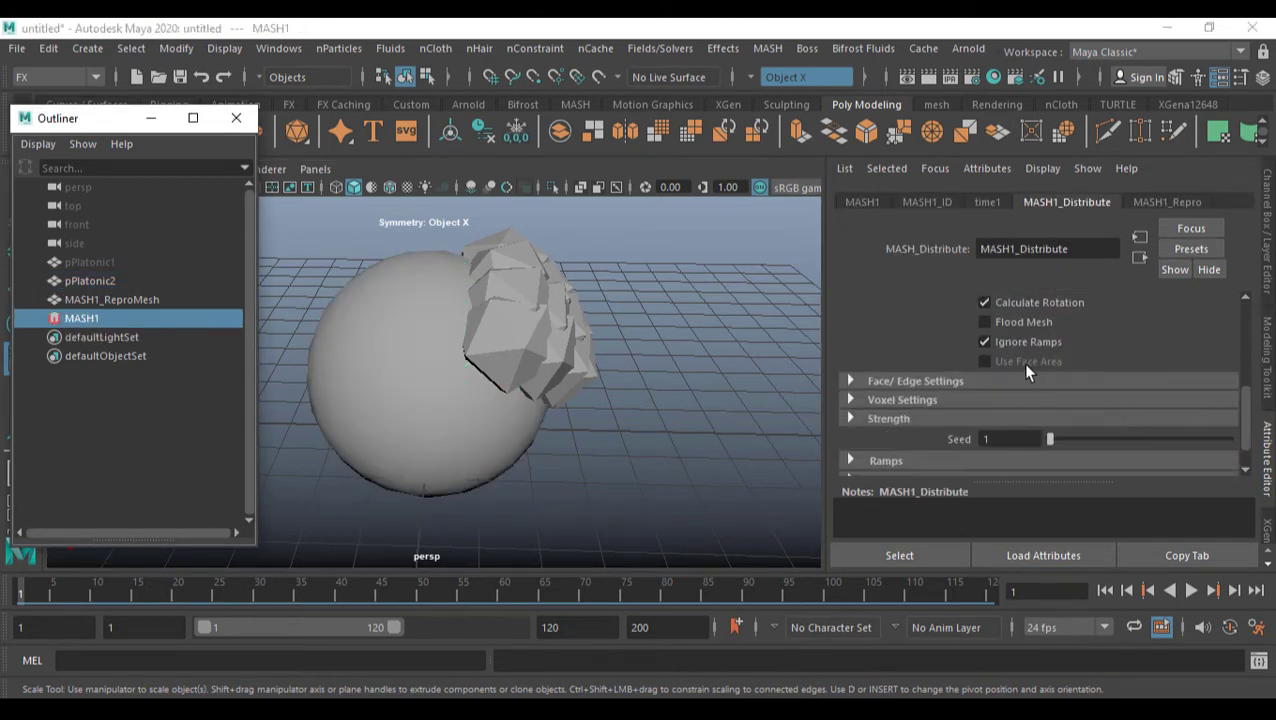
scroll(1040, 378, "up", 2)
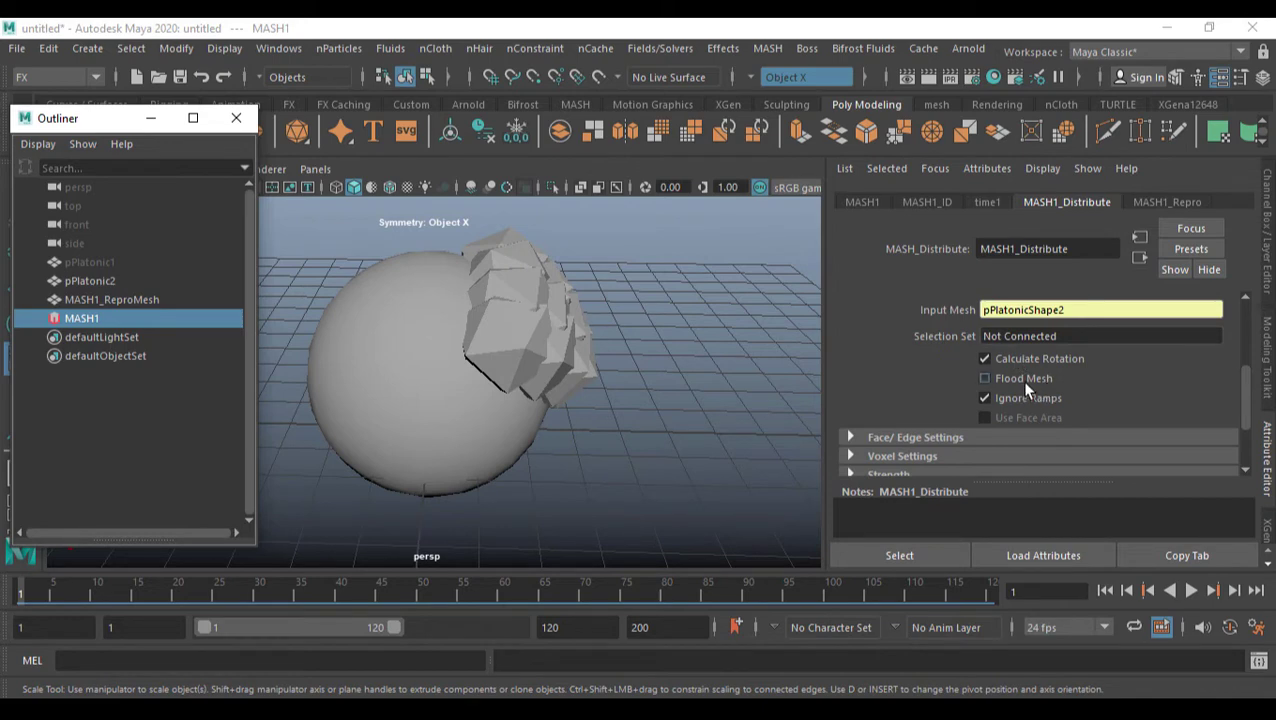
left_click(1021, 380)
left_click_drag(640, 398, 666, 412, "alt")
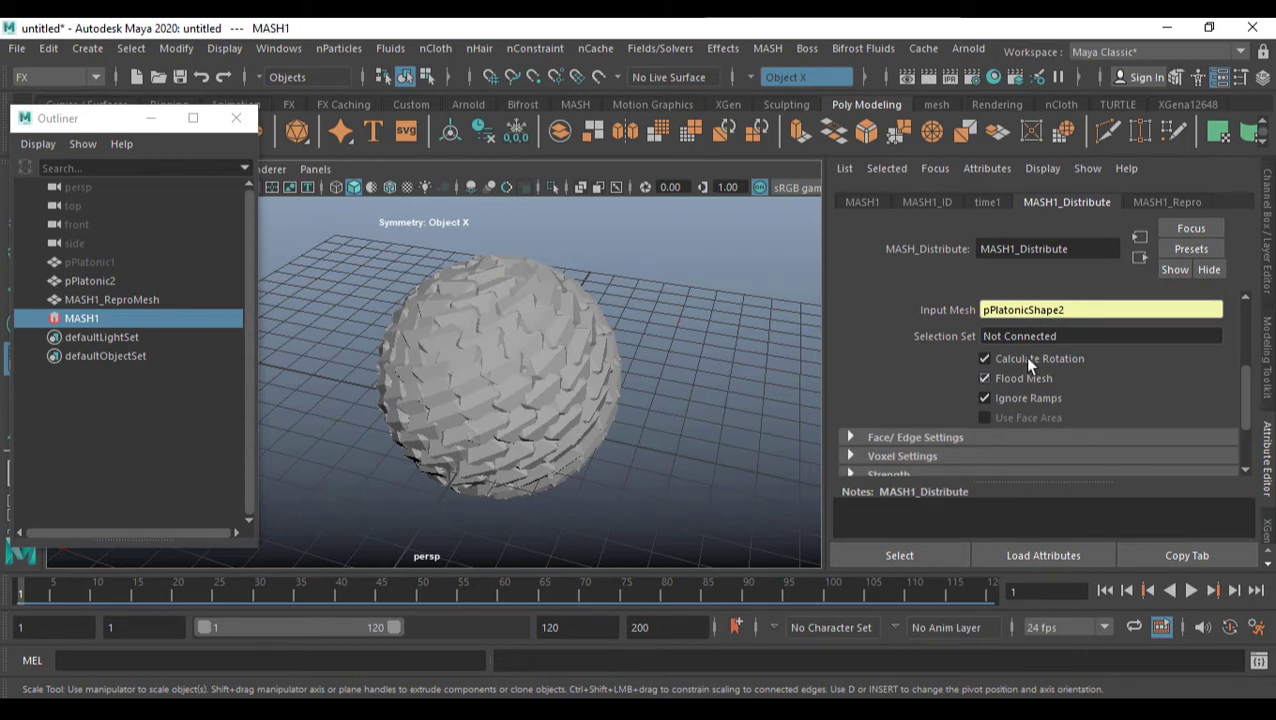
Try the distribution with Flood Mesh disabled and the number of points set to 39.
scroll(1035, 362, "up", 4)
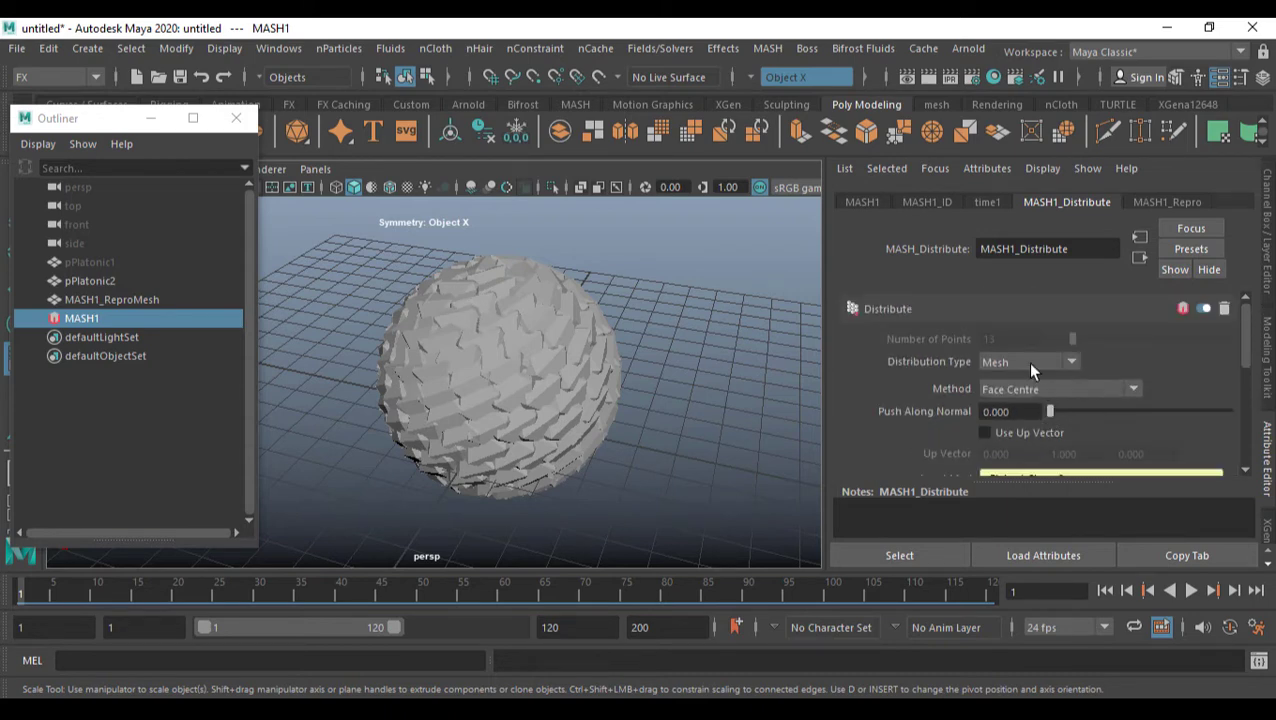
scroll(1120, 412, "down", 3)
scroll(1120, 412, "up", 3)
scroll(1108, 405, "down", 3)
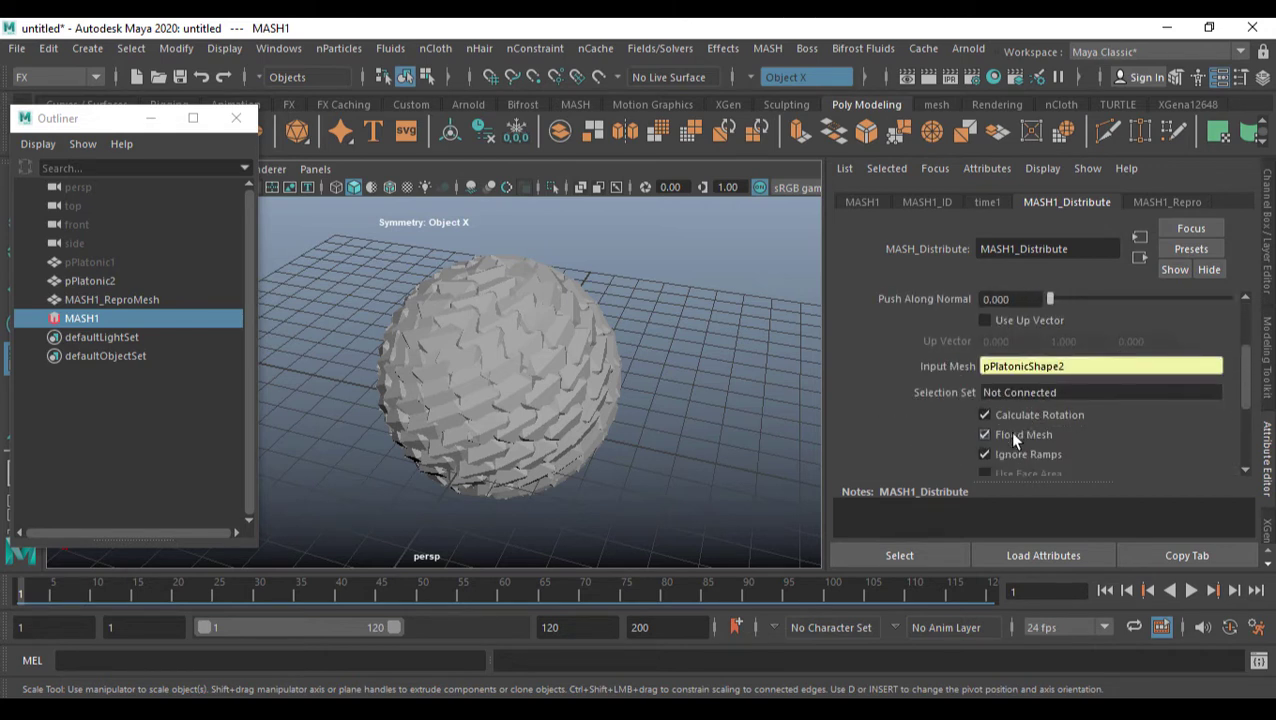
left_click(1009, 433)
scroll(1081, 437, "up", 3)
left_click_drag(1073, 339, 1119, 340)
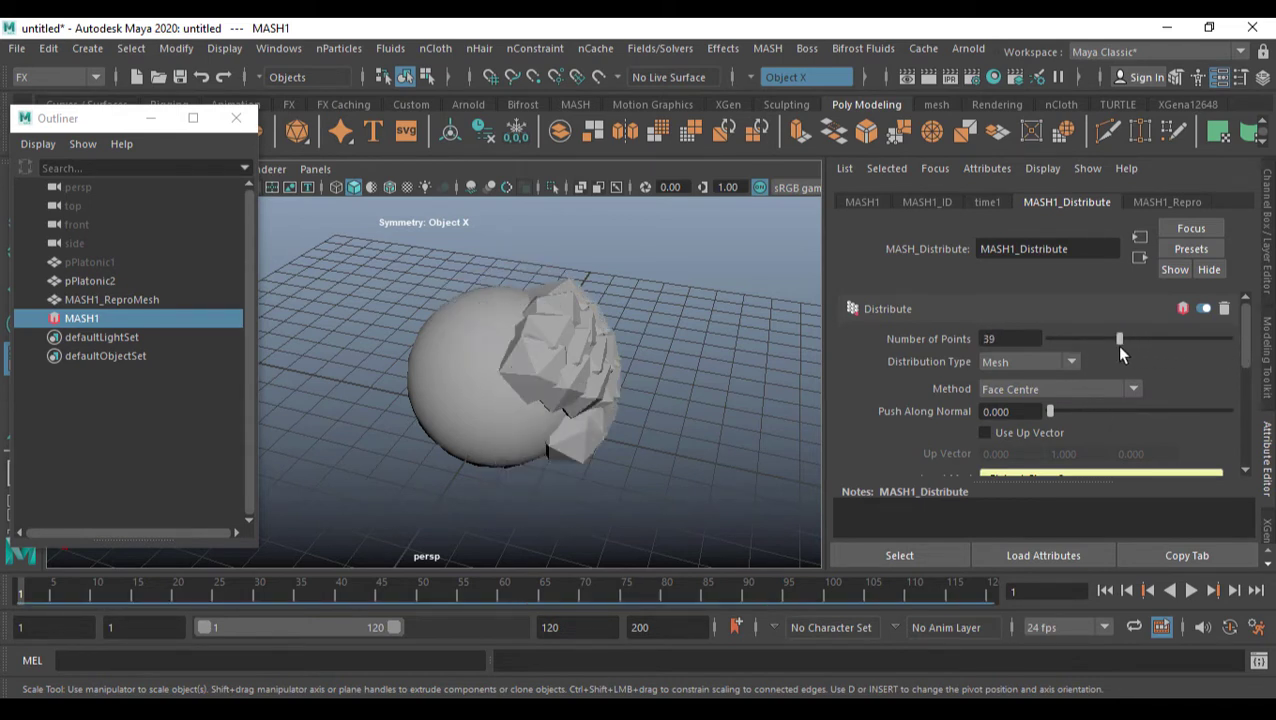
left_click_drag(626, 423, 700, 400, "alt")
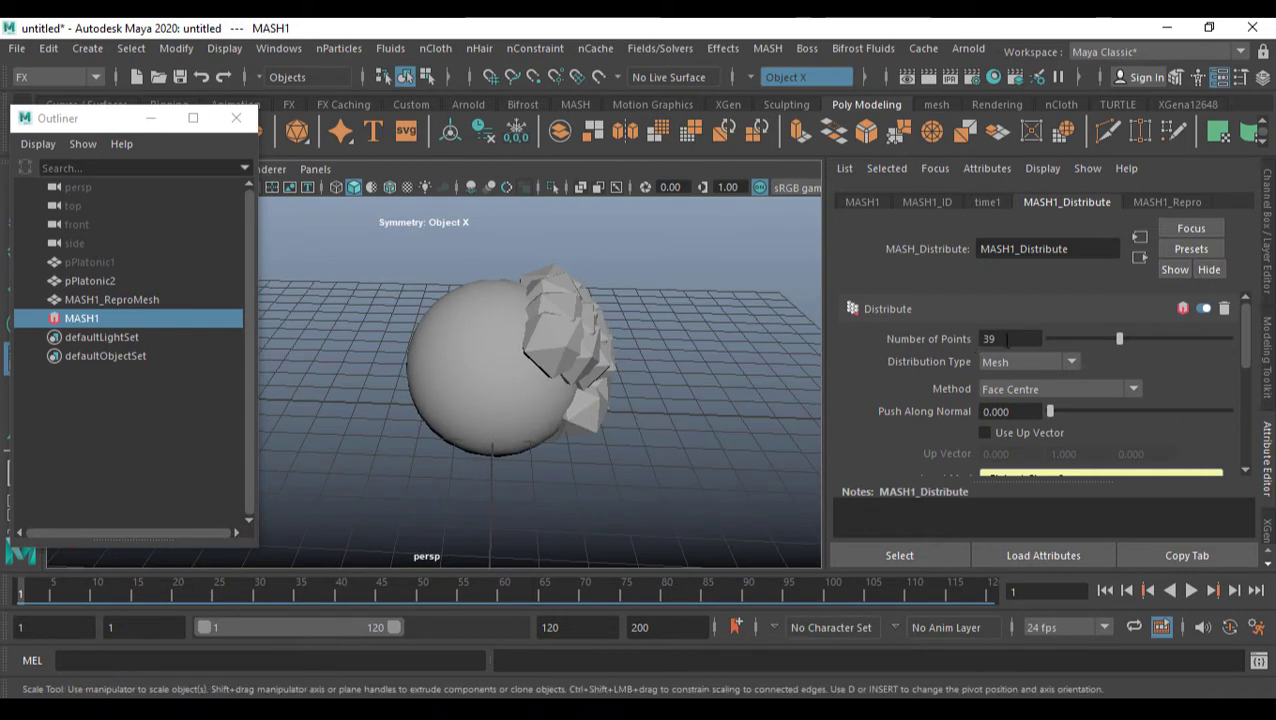
Turn Flood Mesh back on for the MASH1 Distribute node.
scroll(1135, 443, "down", 2)
scroll(1100, 440, "down", 1)
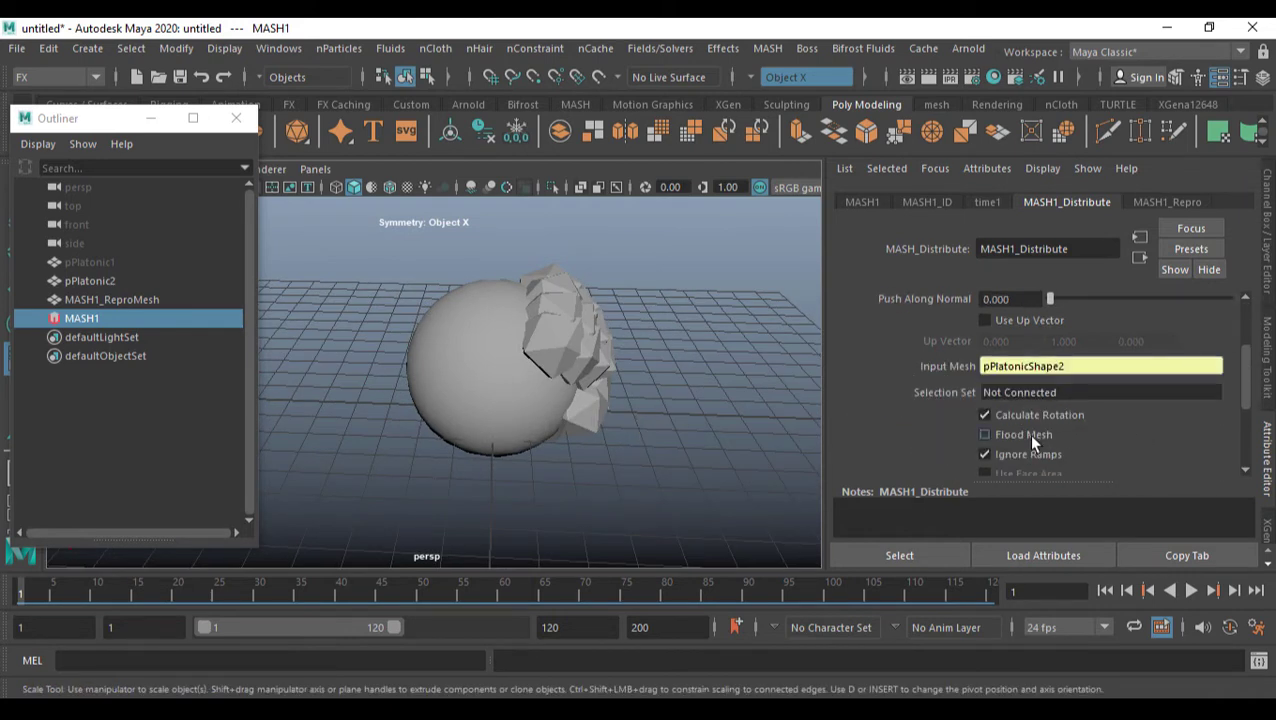
left_click_drag(559, 439, 501, 420, "alt")
middle_click_drag(501, 420, 607, 427, "alt")
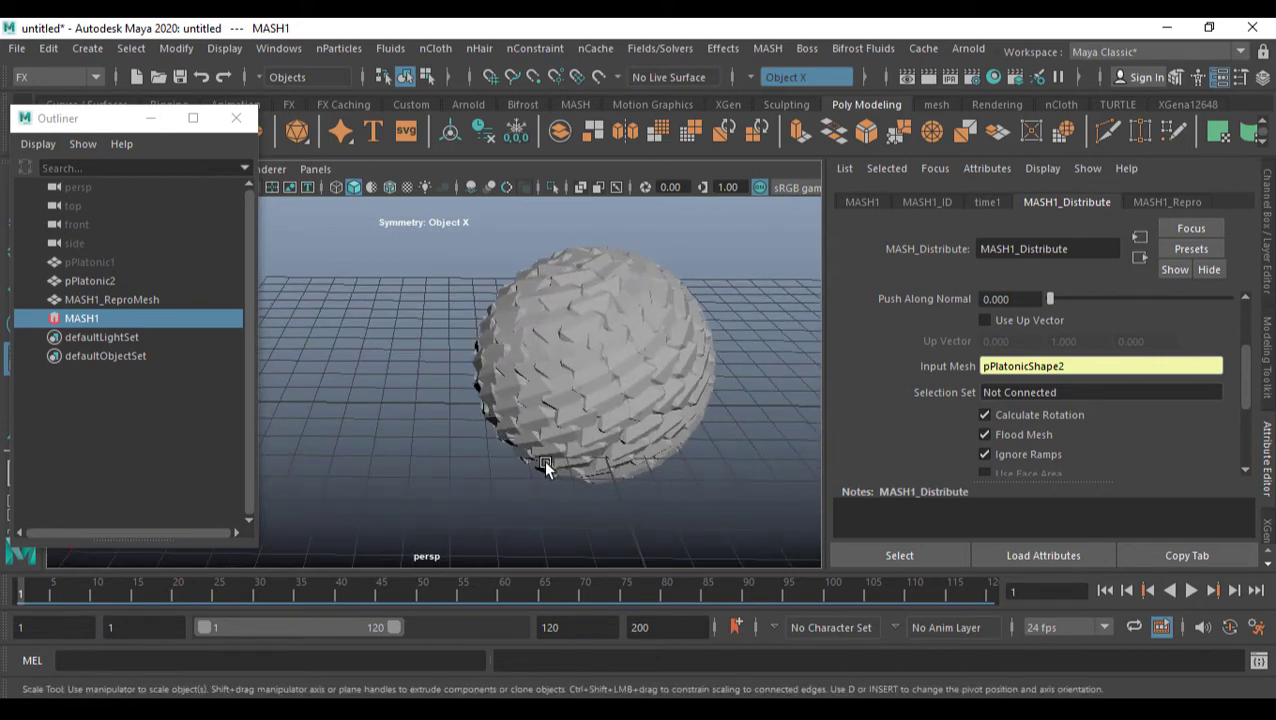
Scale the hidden source solid pPlatonic1 down uniformly by a factor of about 0.433 and inspect the spacing of the copies on the sphere.
left_click(106, 281)
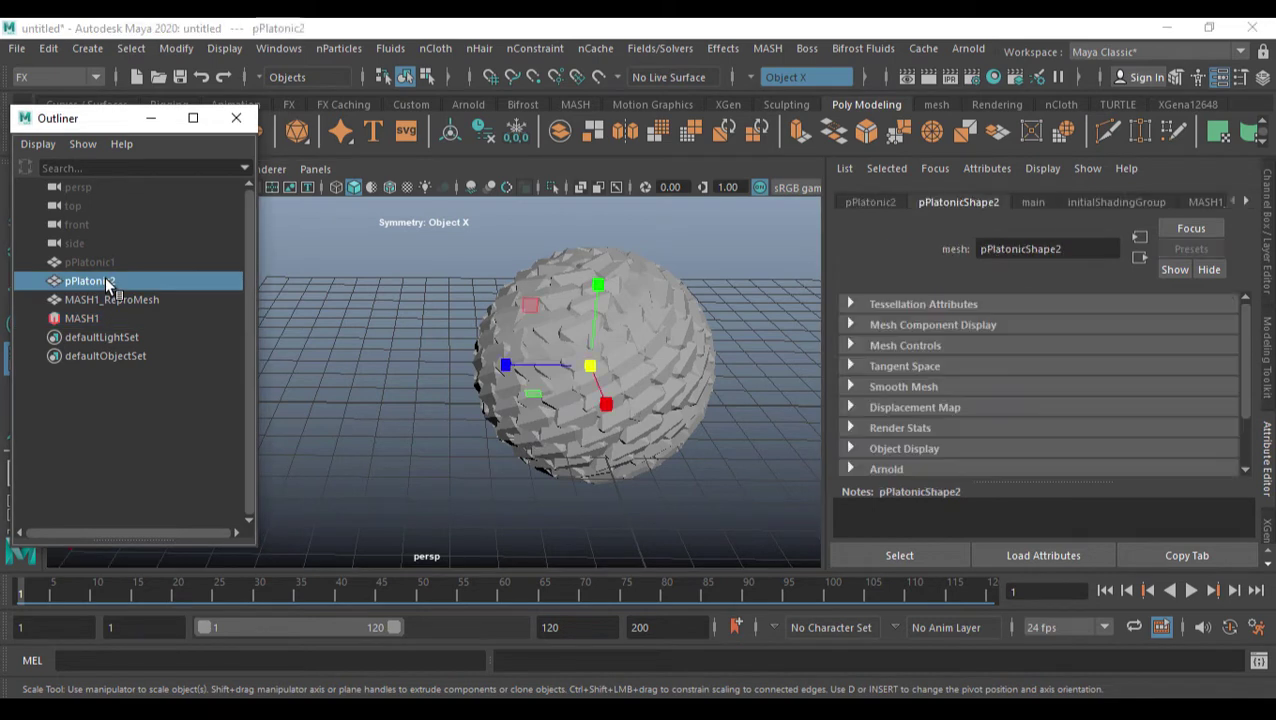
left_click(81, 262)
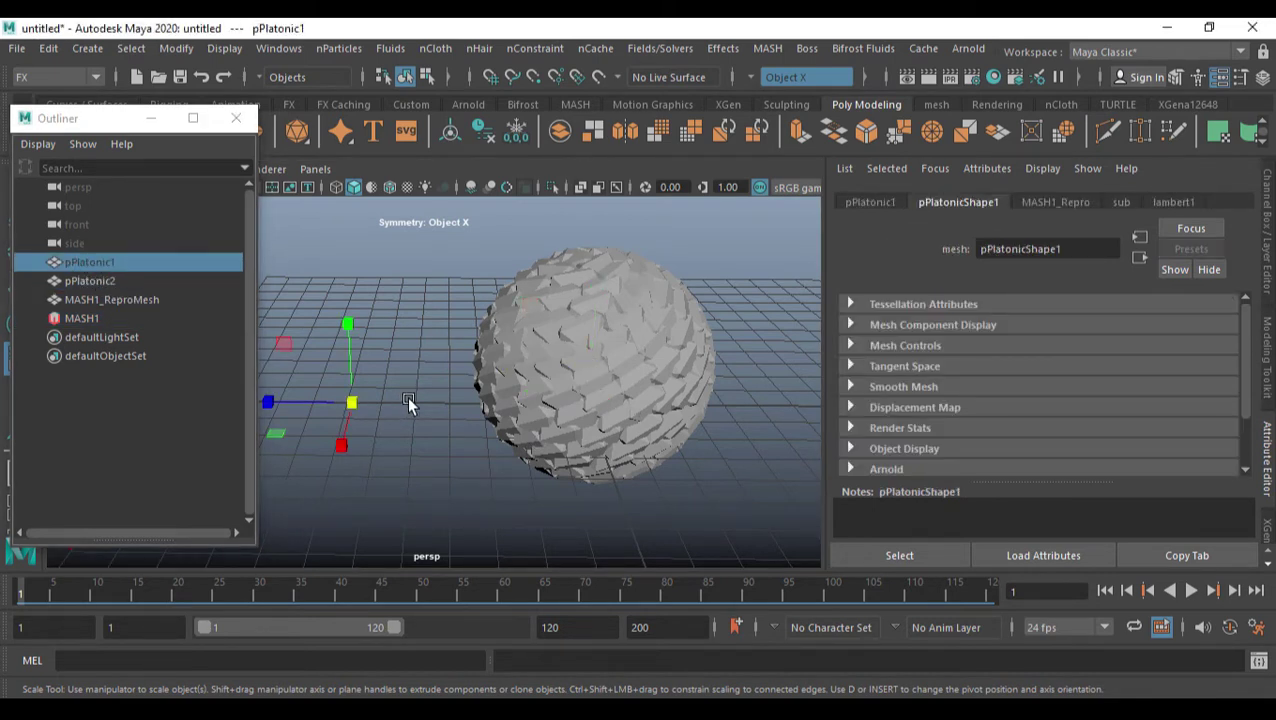
middle_click_drag(407, 398, 484, 395, "alt")
left_click_drag(433, 400, 301, 409)
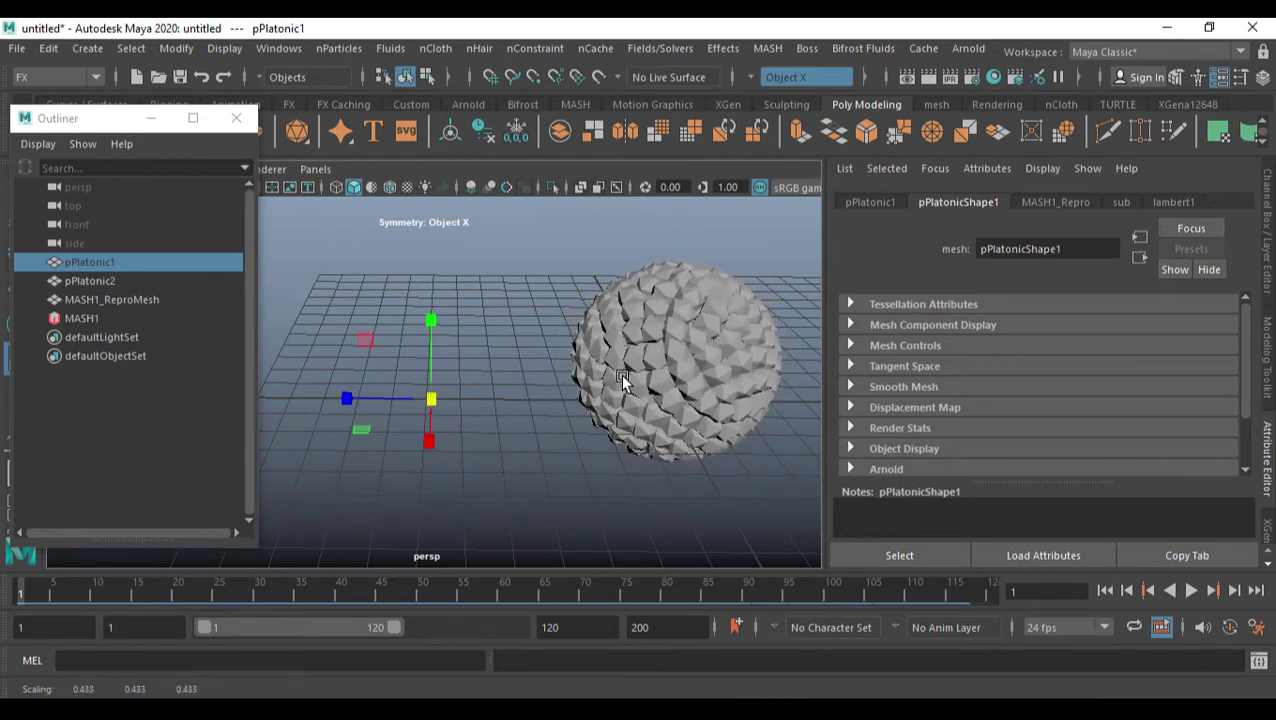
scroll(600, 370, "up", 5)
left_click_drag(549, 369, 556, 374, "alt")
left_click_drag(317, 438, 322, 441)
key("f")
scroll(610, 360, "down", 5)
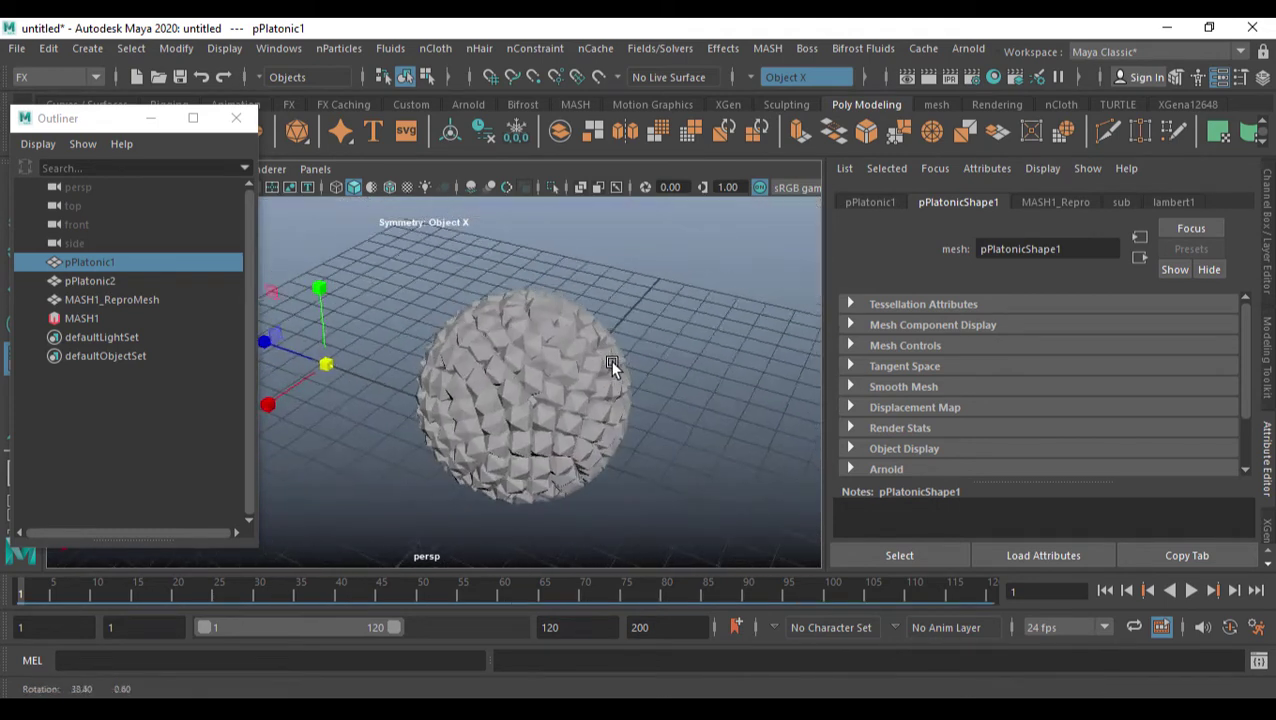
Hide the large sphere pPlatonic2 inside the MASH copies.
left_click(102, 280)
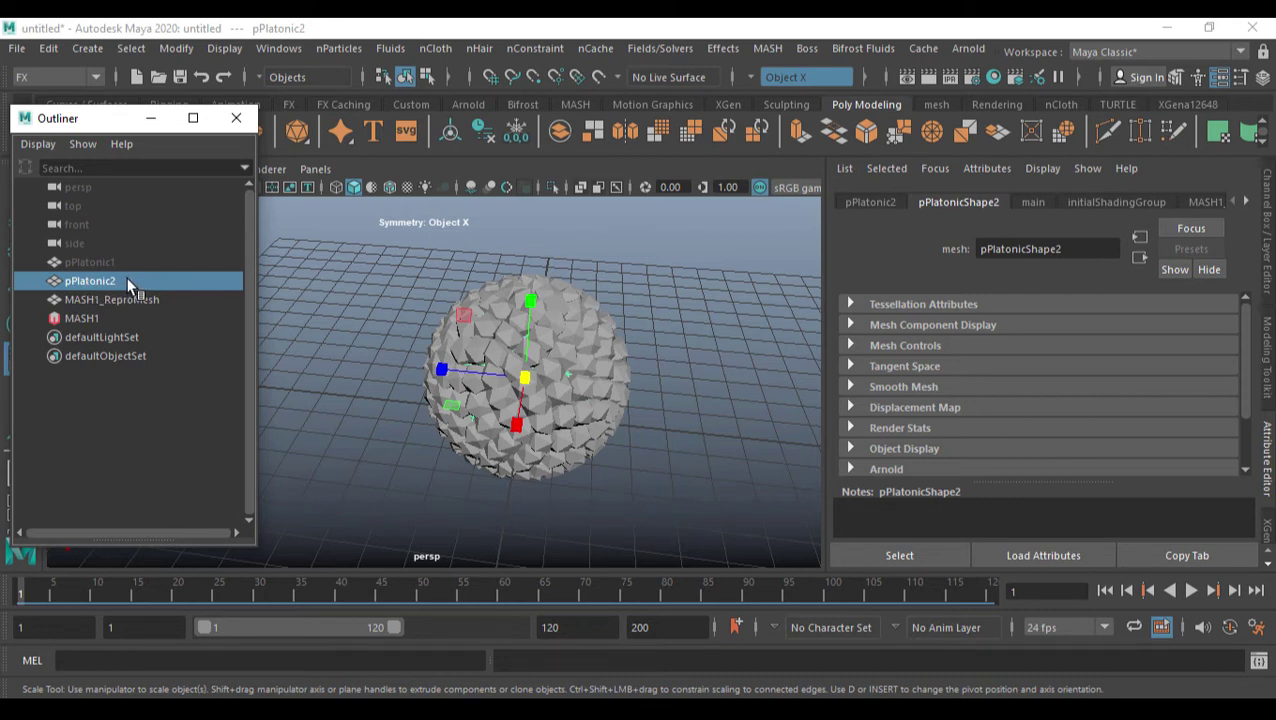
left_click(230, 30)
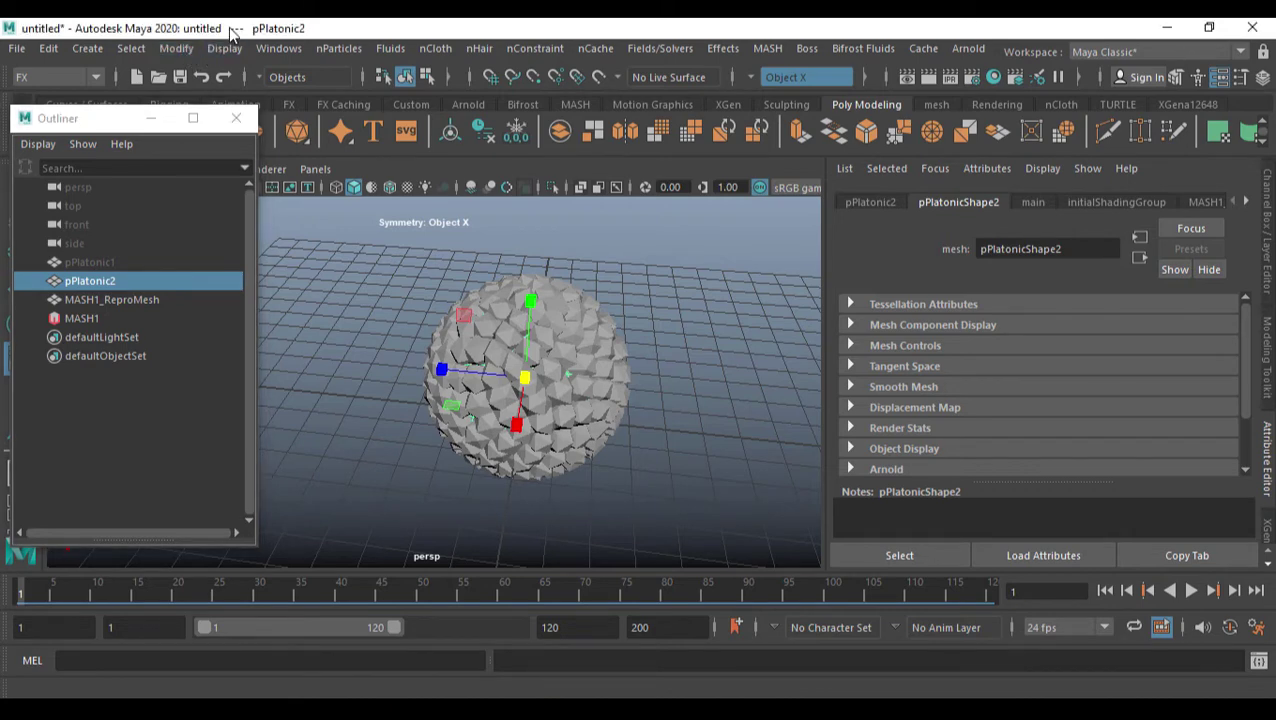
left_click(224, 49)
mouse_move(256, 148)
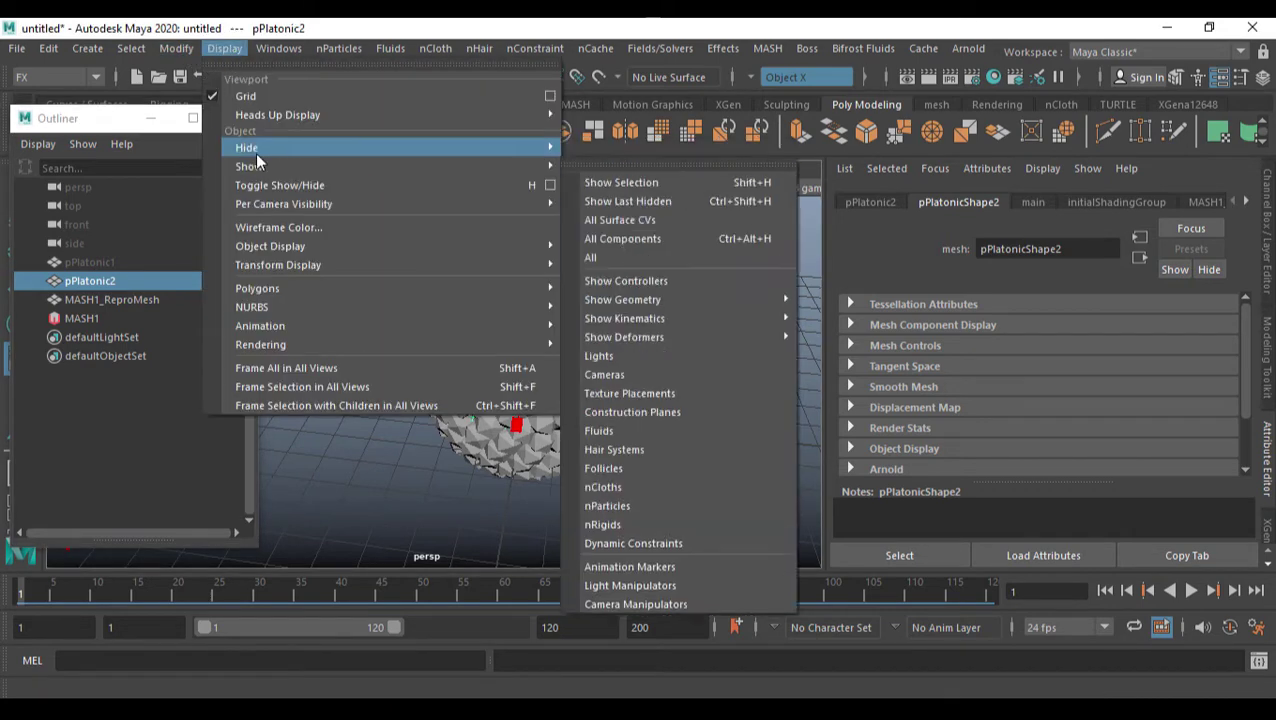
left_click(604, 148)
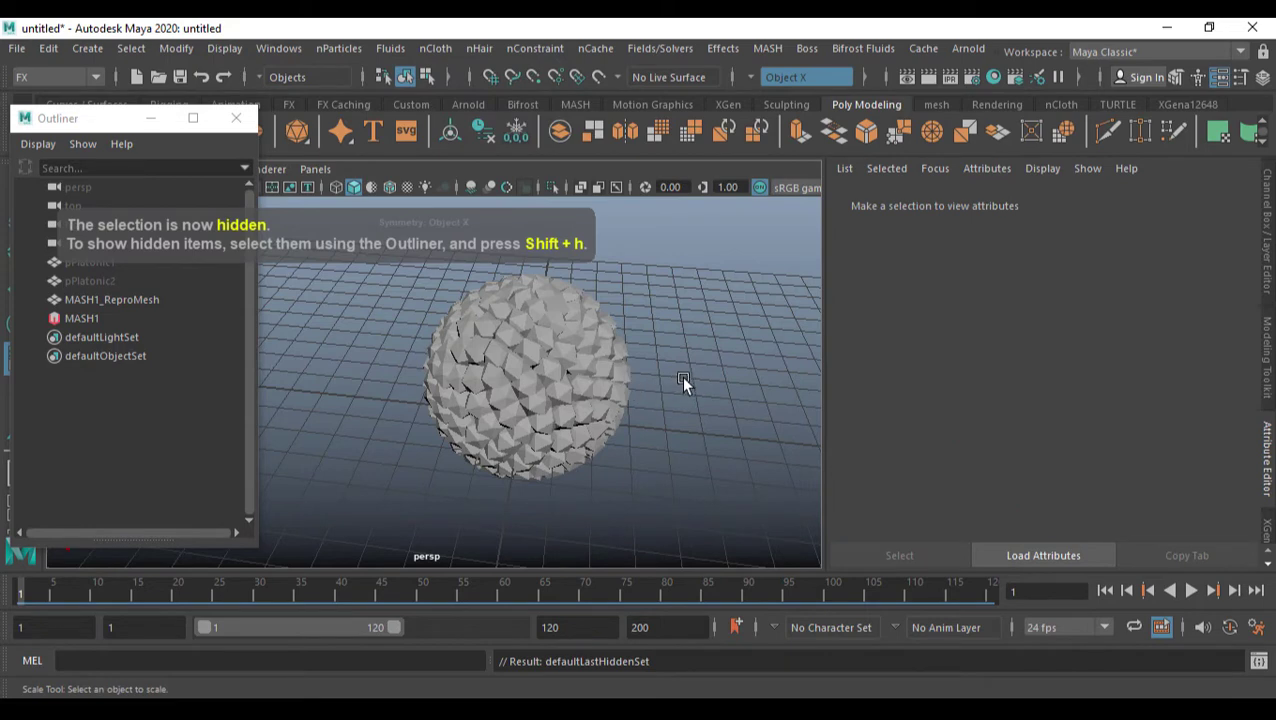
Select MASH1_ReproMesh and examine it in the enlarged viewport with the Attribute Editor hidden, restoring the editor at the end.
left_click(618, 373)
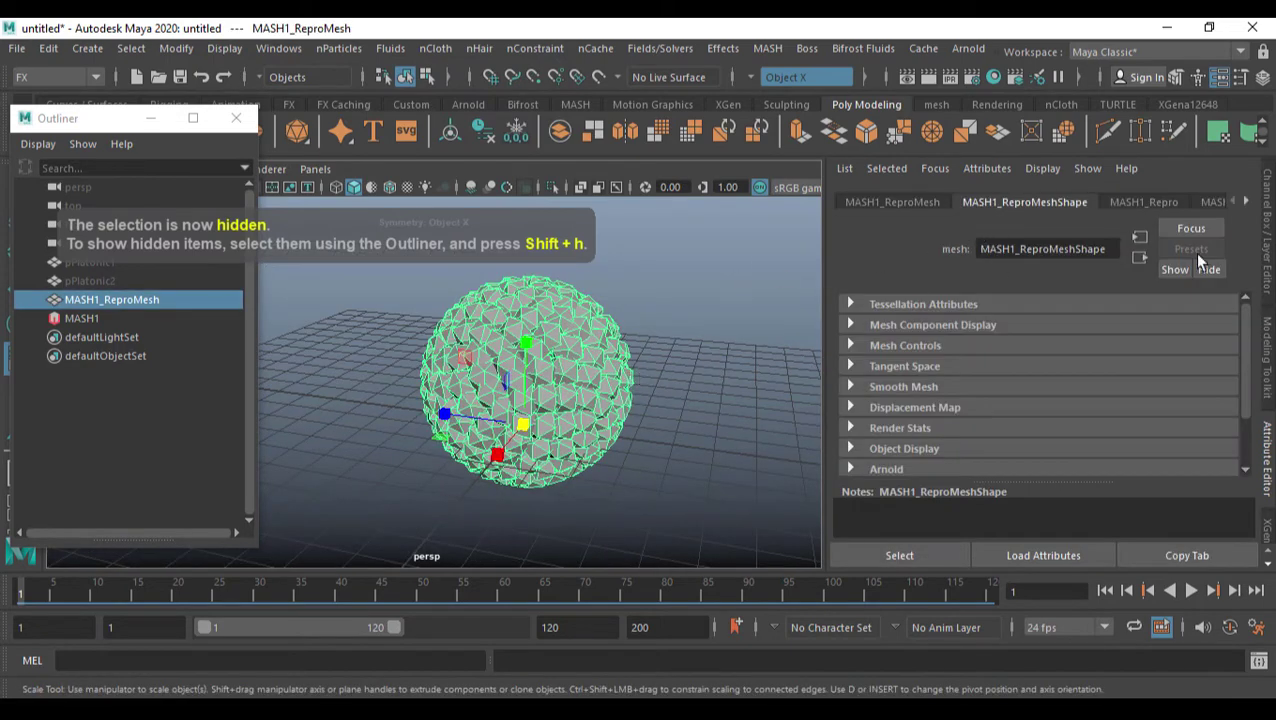
left_click(1266, 435)
left_click_drag(828, 420, 729, 396, "alt")
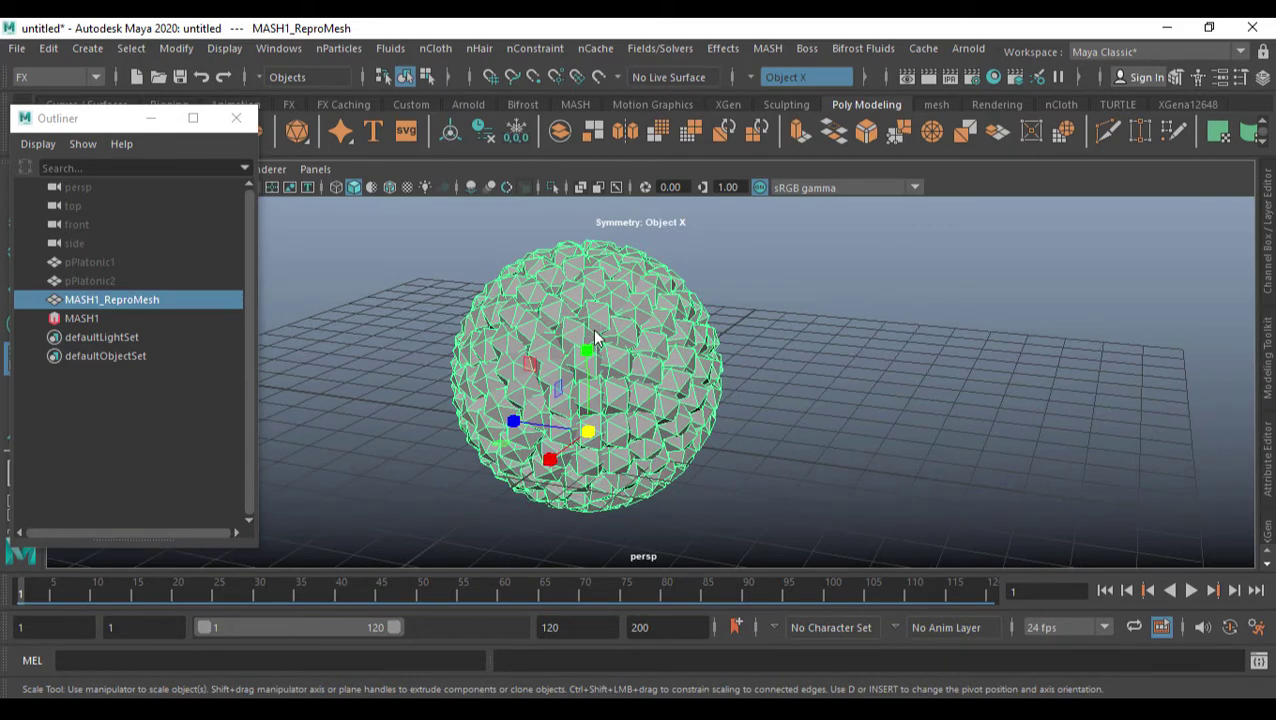
key("ctrl+a")
middle_click_drag(584, 350, 605, 388, "alt")
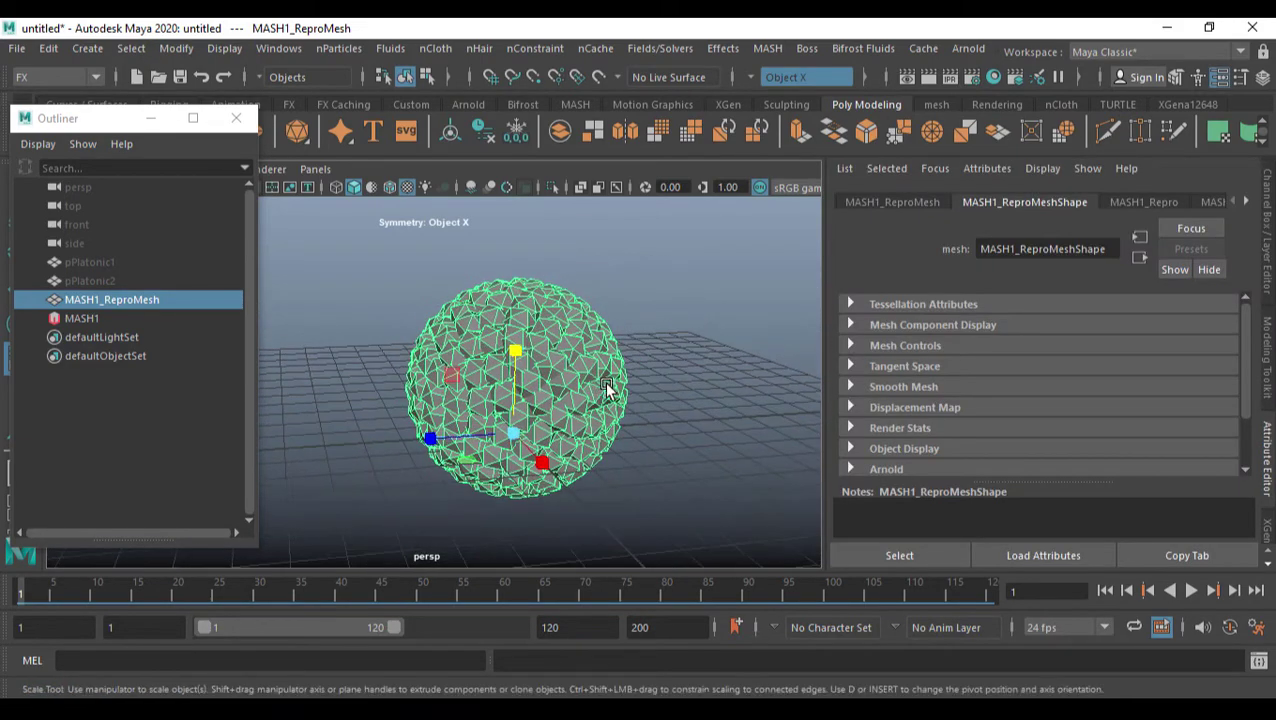
Assign a new Arnold aiStandardSurface material to MASH1_ReproMesh.
right_click_drag(524, 369, 528, 616)
left_click(796, 299)
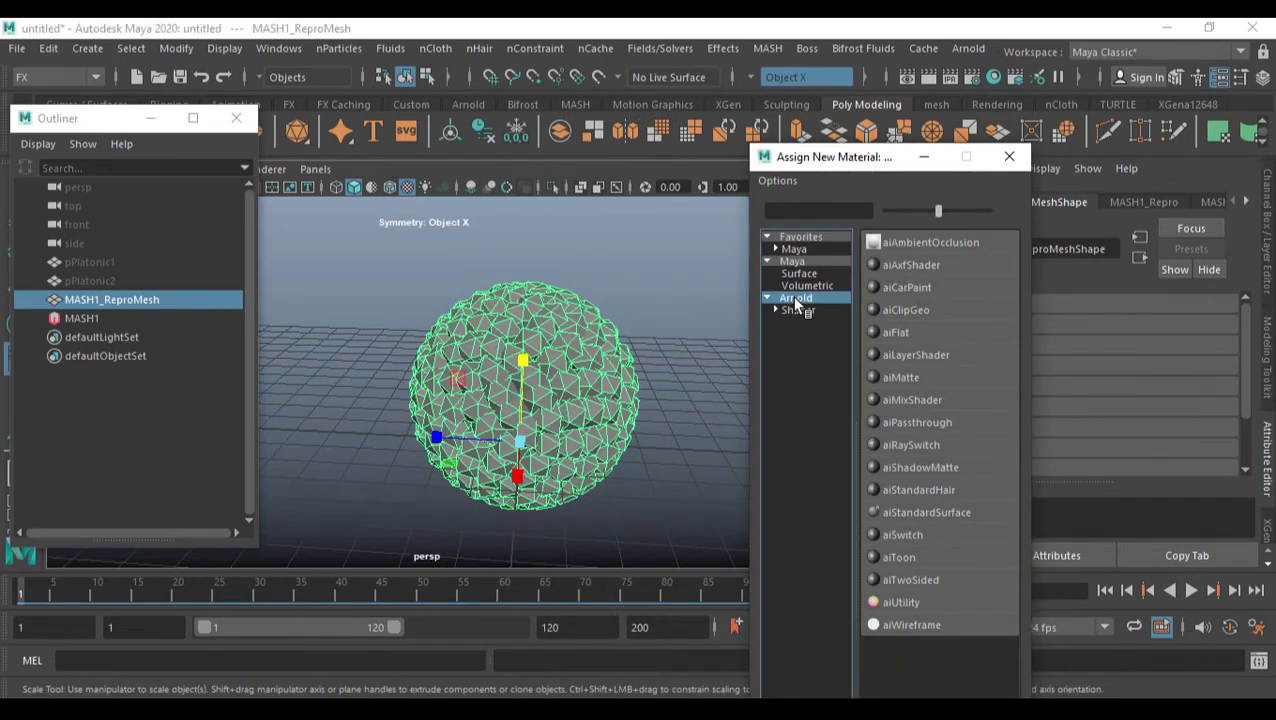
left_click(937, 515)
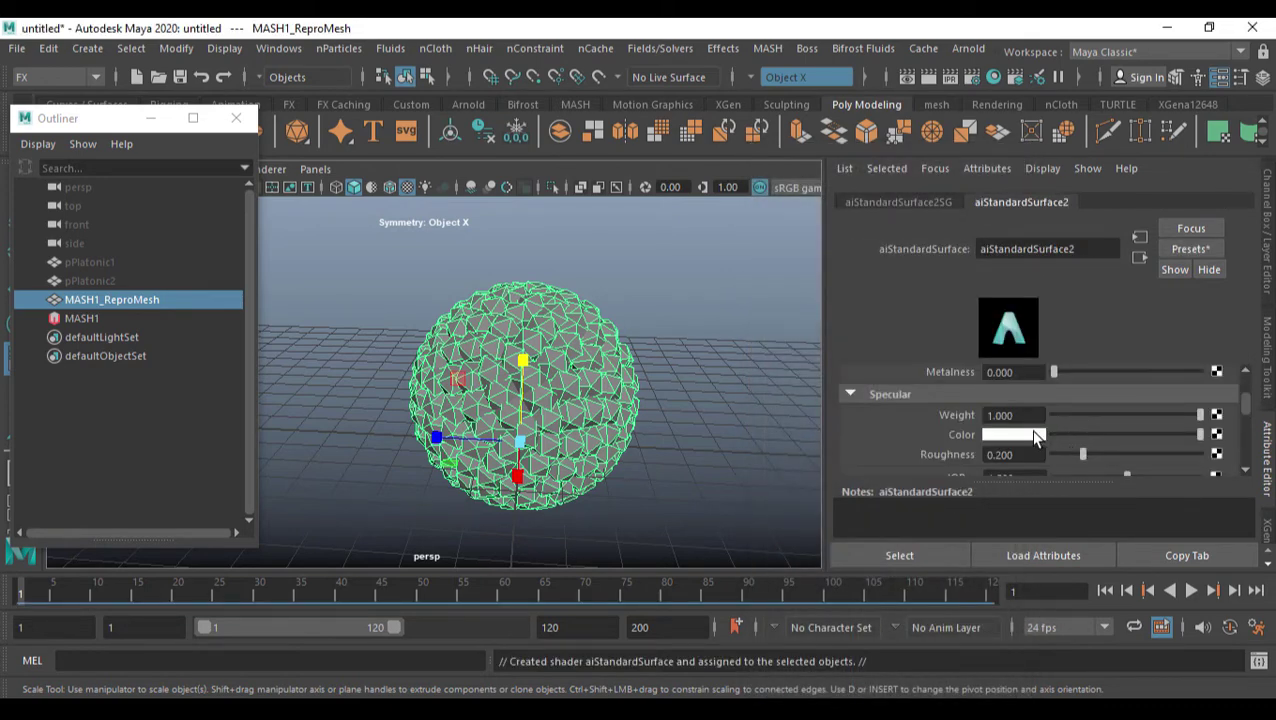
left_click(1034, 435)
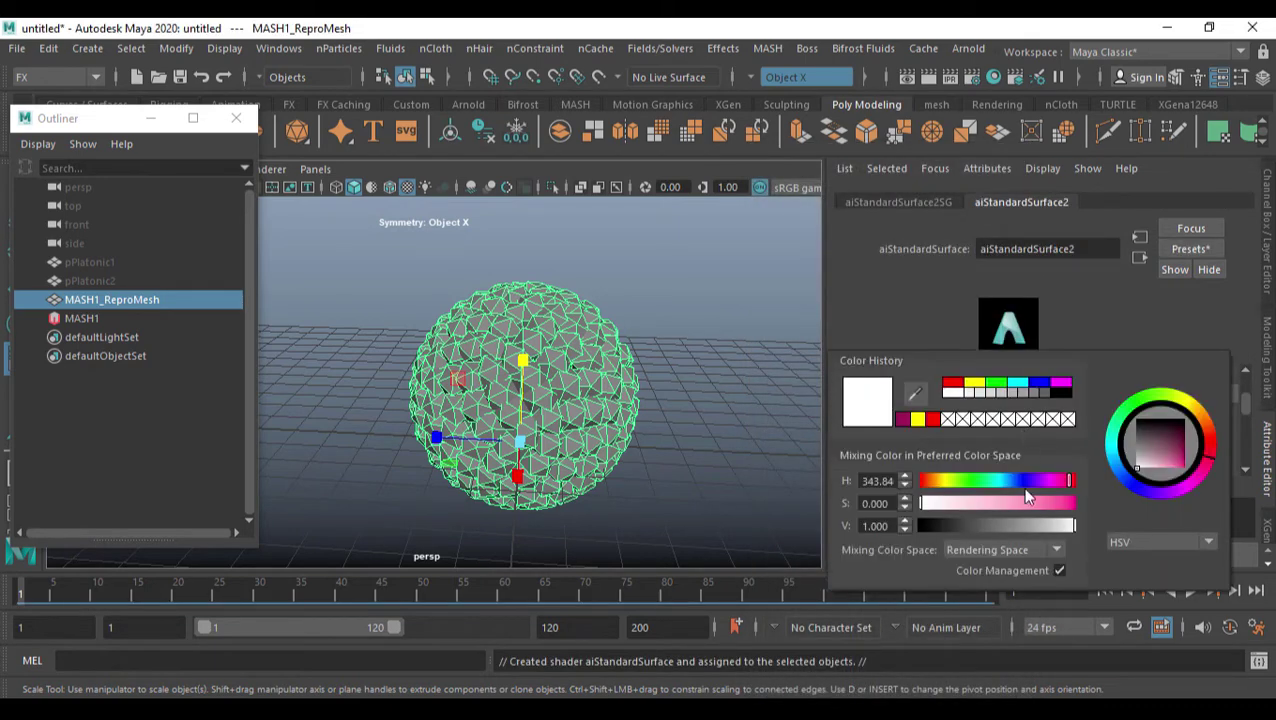
left_click(904, 418)
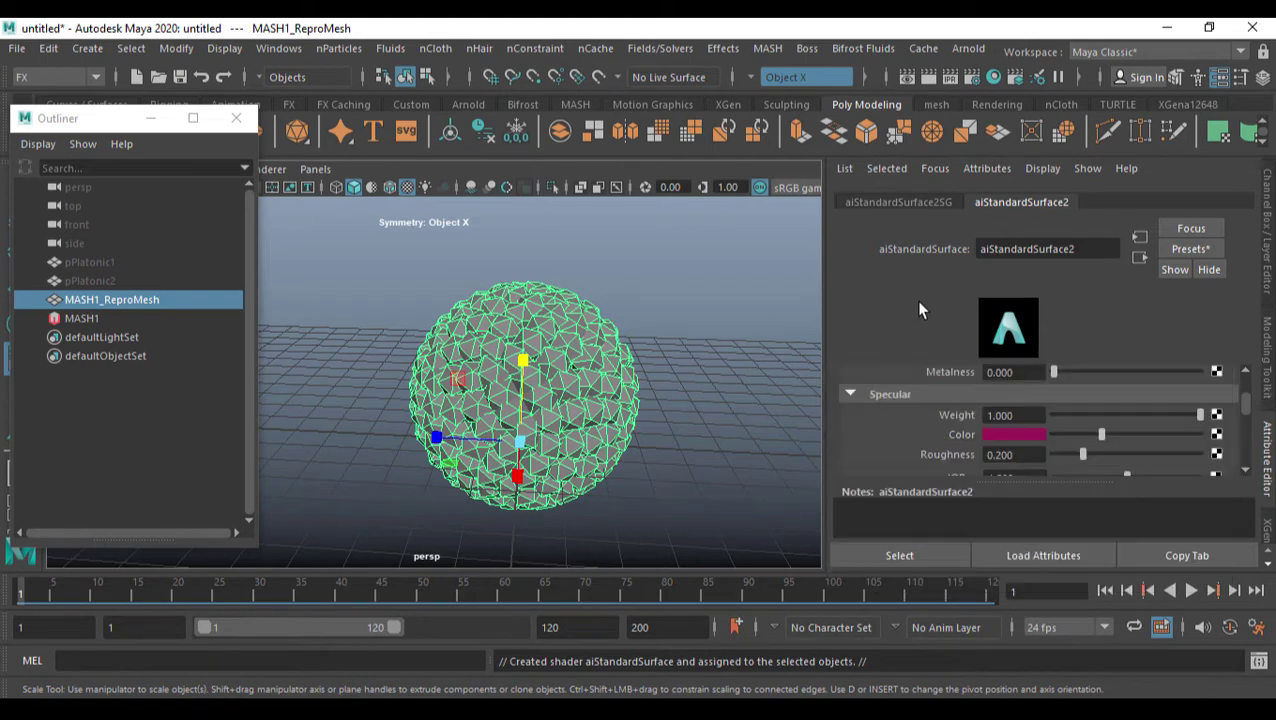
scroll(1086, 463, "down", 3)
scroll(1118, 441, "down", 2)
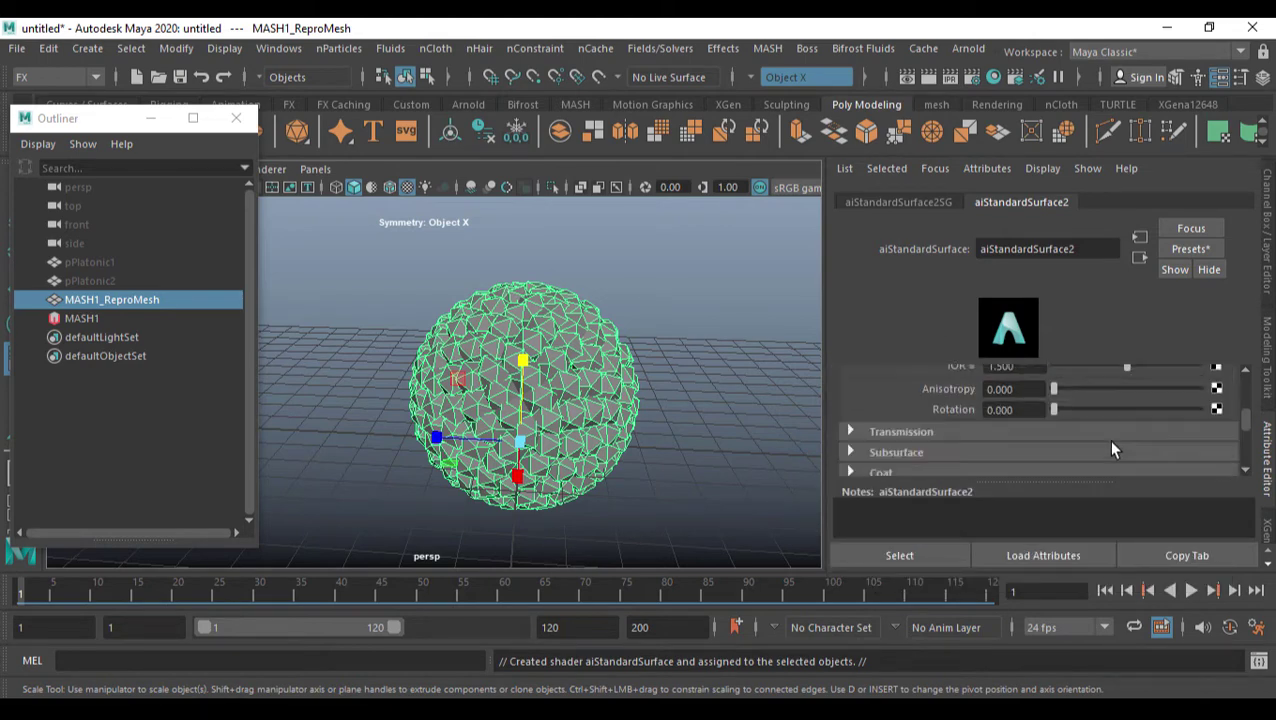
scroll(1111, 447, "up", 4)
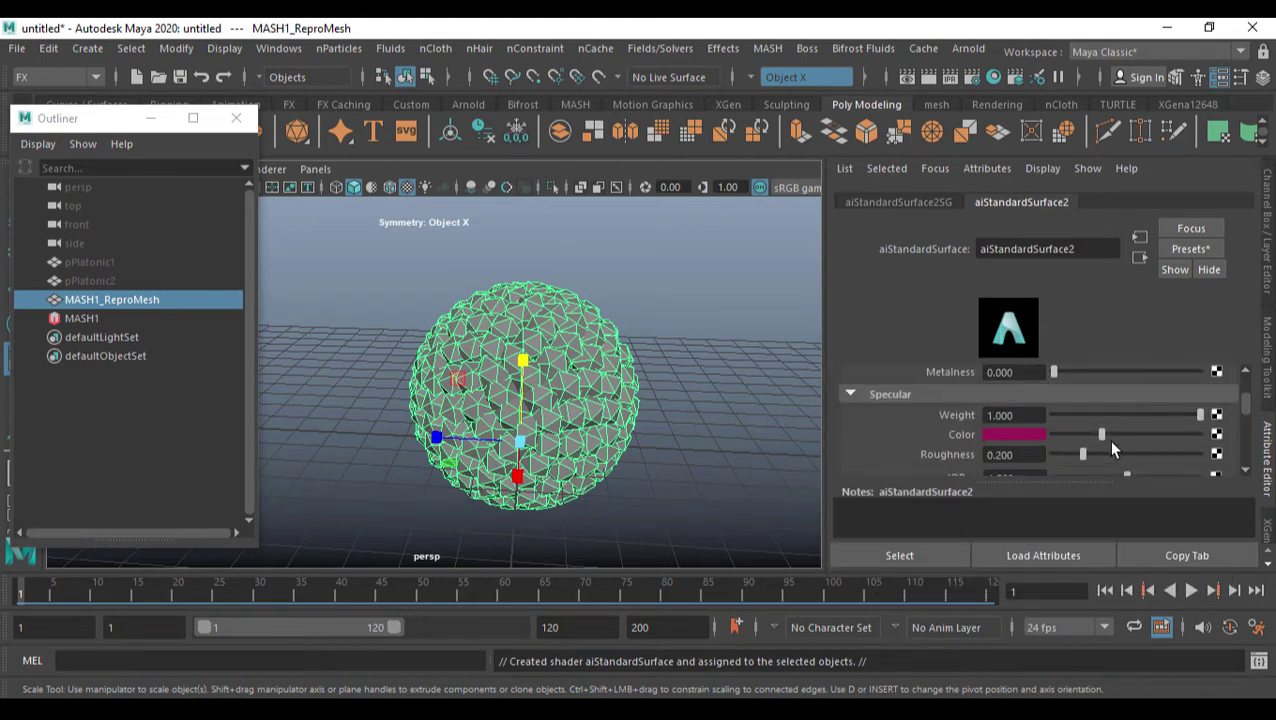
left_click(1022, 435)
left_click(950, 393)
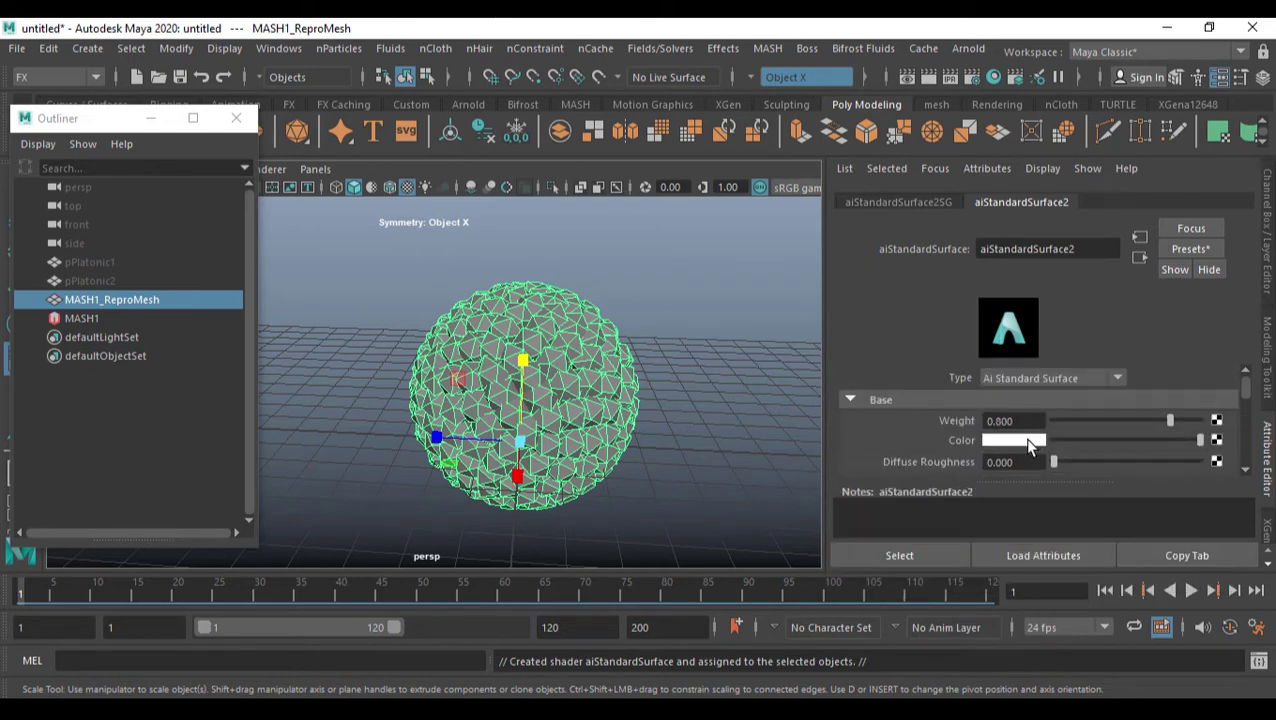
Set the base color of aiStandardSurface2 to the recent dark magenta and its base weight to 0.805.
left_click(1030, 444)
left_click(921, 429)
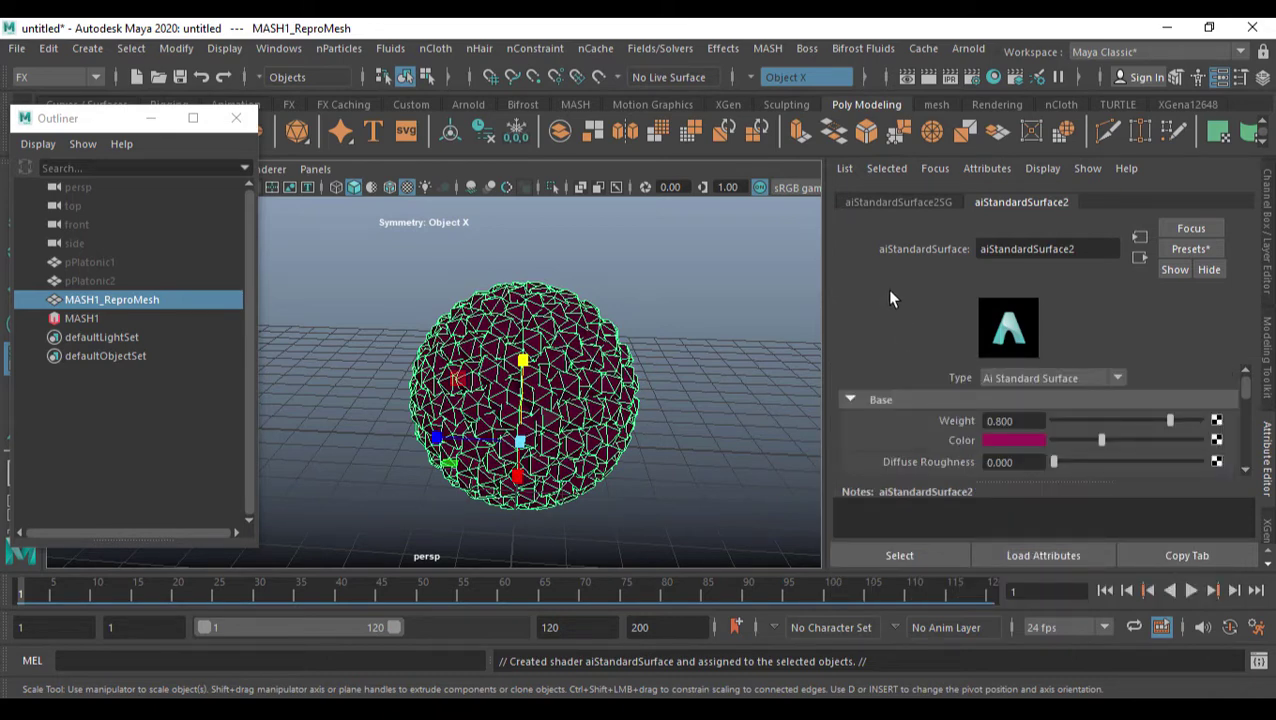
left_click(1172, 421)
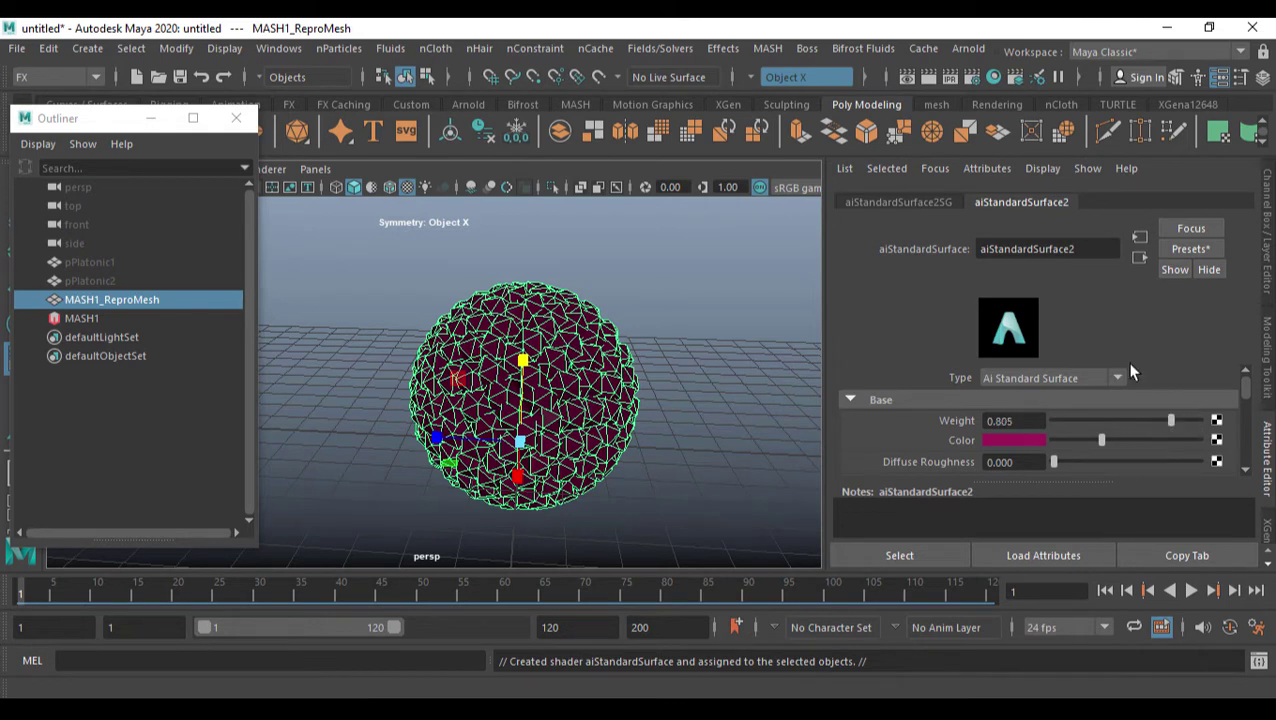
Add an Arnold Skydome Light to the scene.
left_click(968, 48)
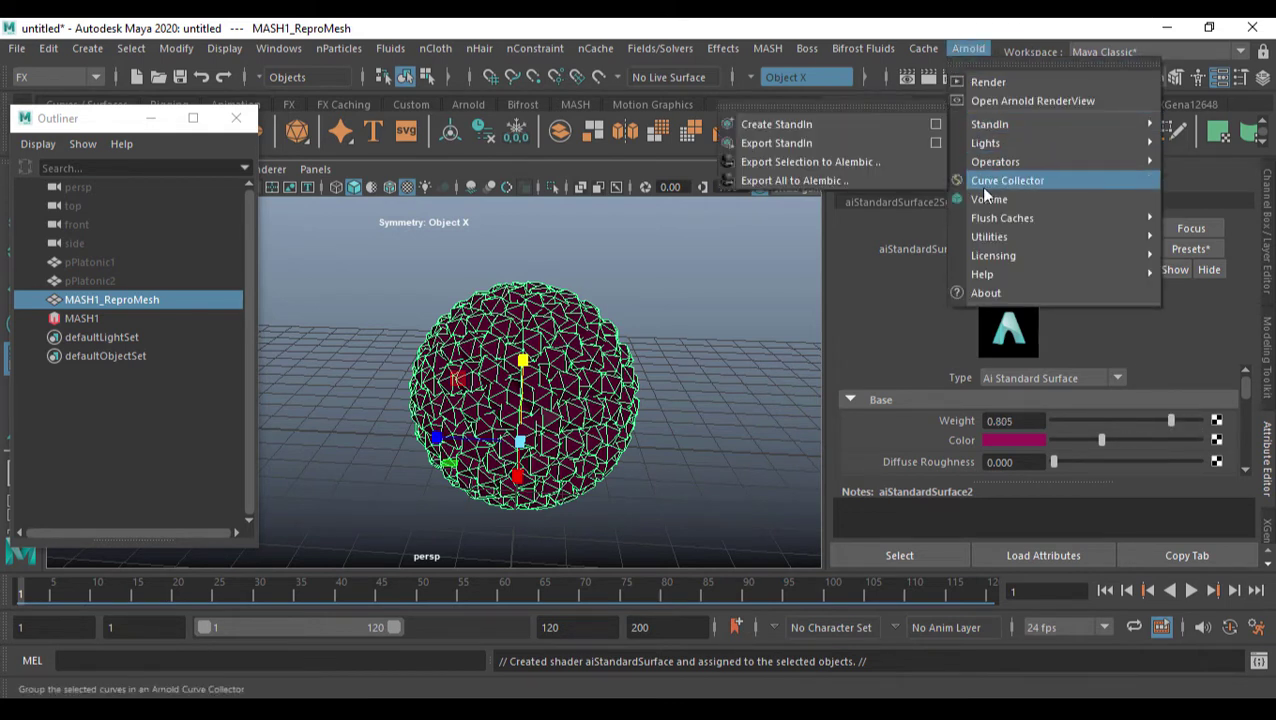
left_click(634, 328)
left_click_drag(634, 328, 766, 256, "alt")
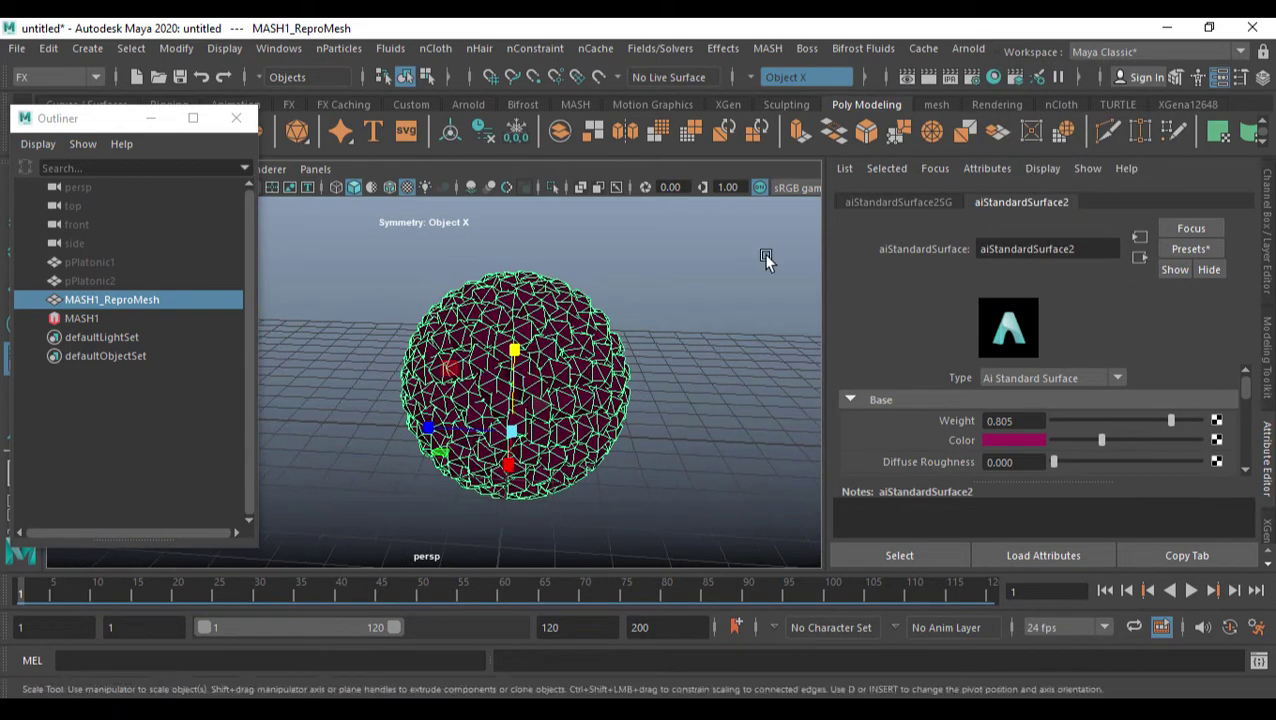
left_click(968, 50)
mouse_move(978, 142)
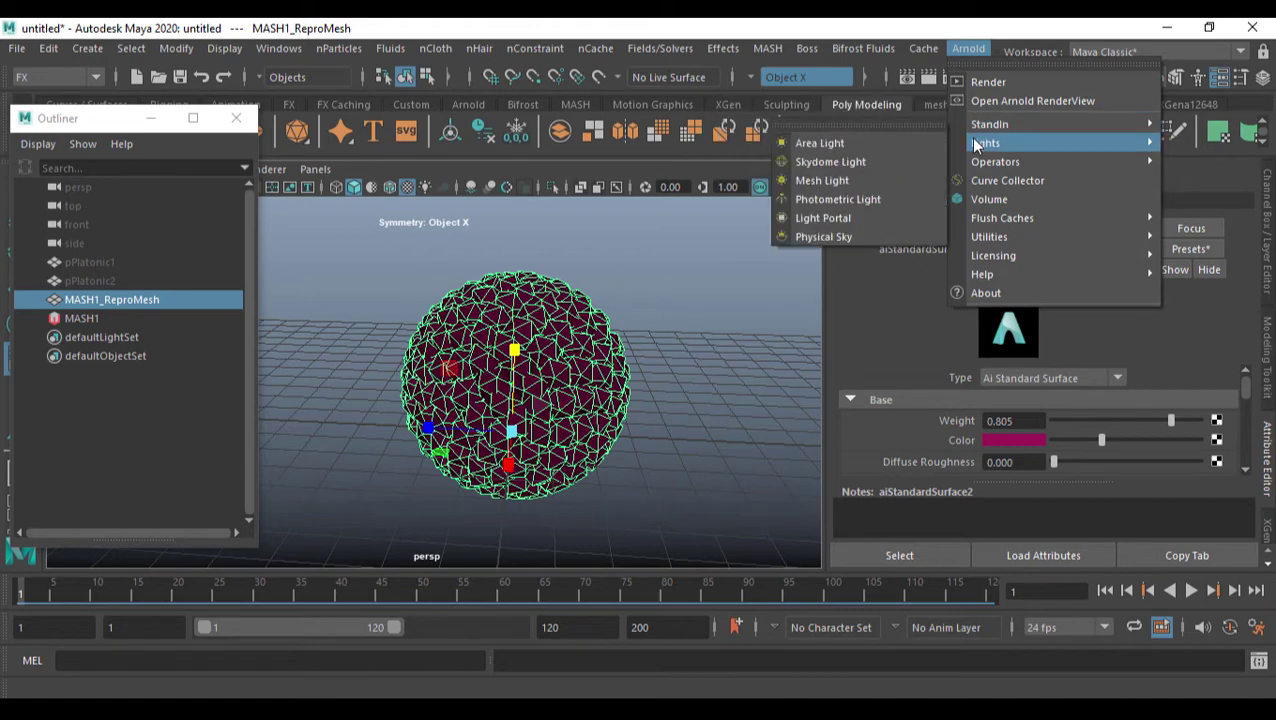
left_click(858, 162)
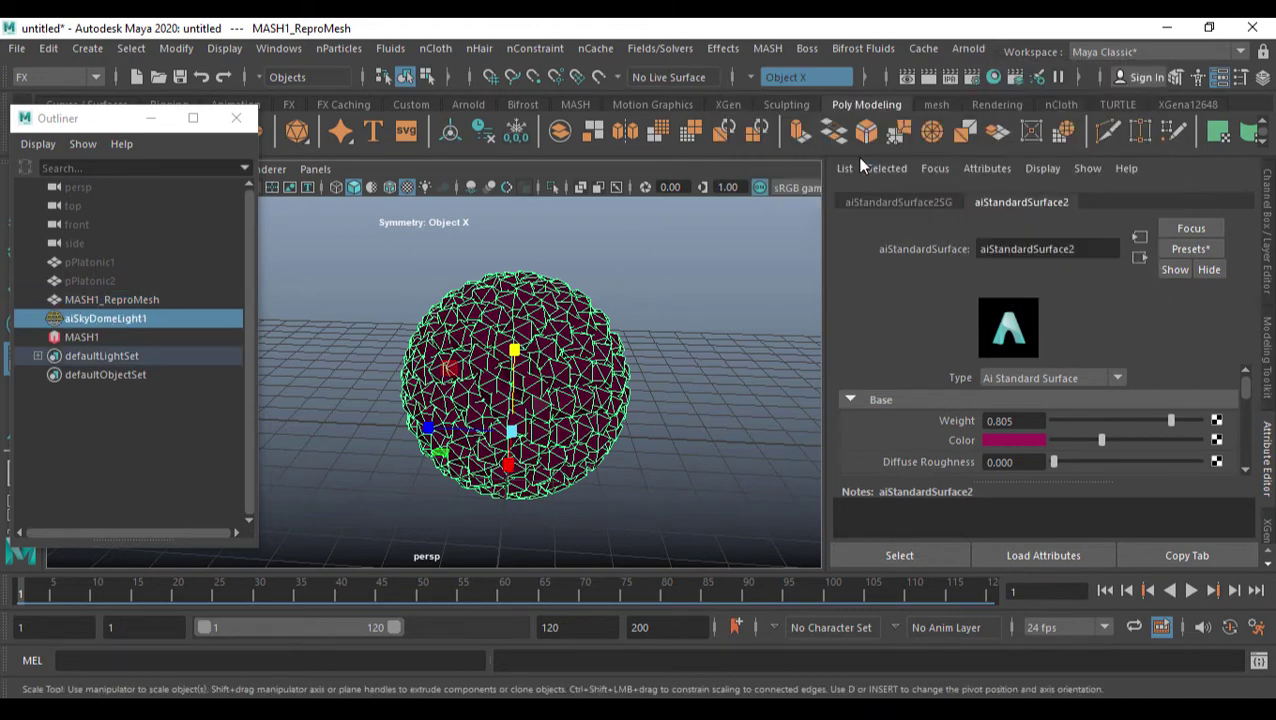
Render the perspective view in Arnold RenderView, inspect the covered sphere from another angle, and close the render window.
left_click(970, 52)
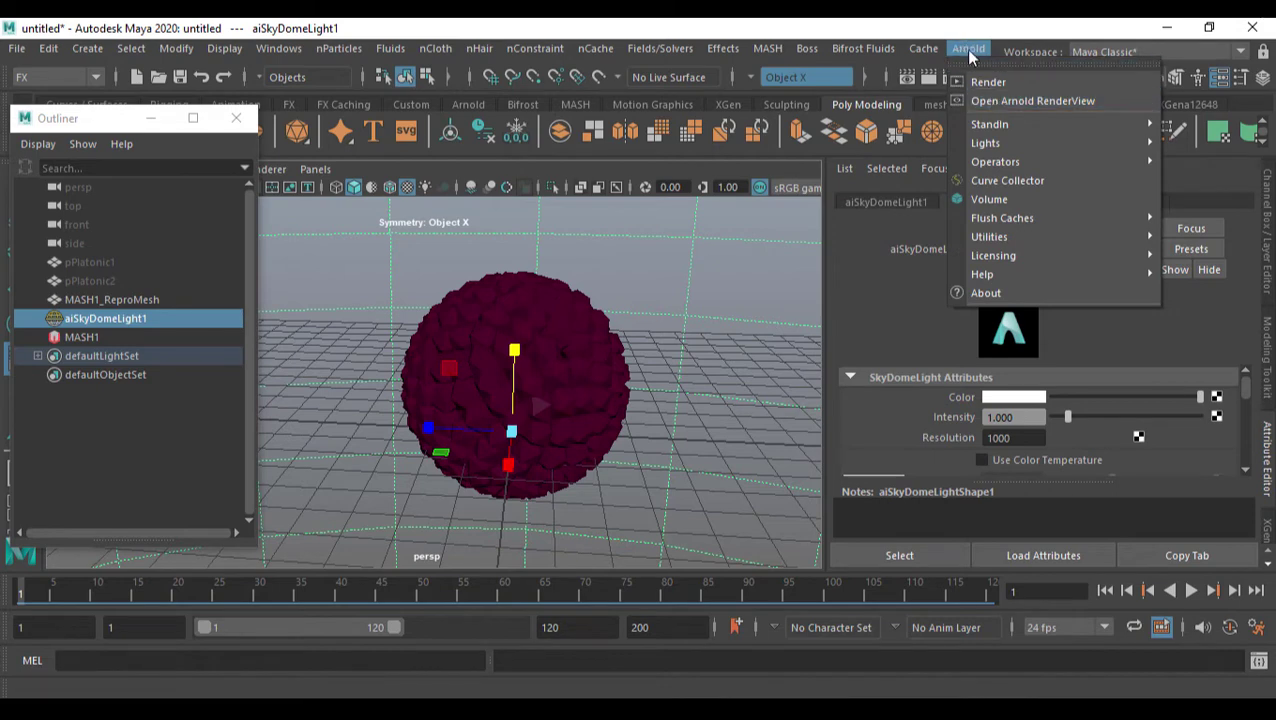
left_click(996, 100)
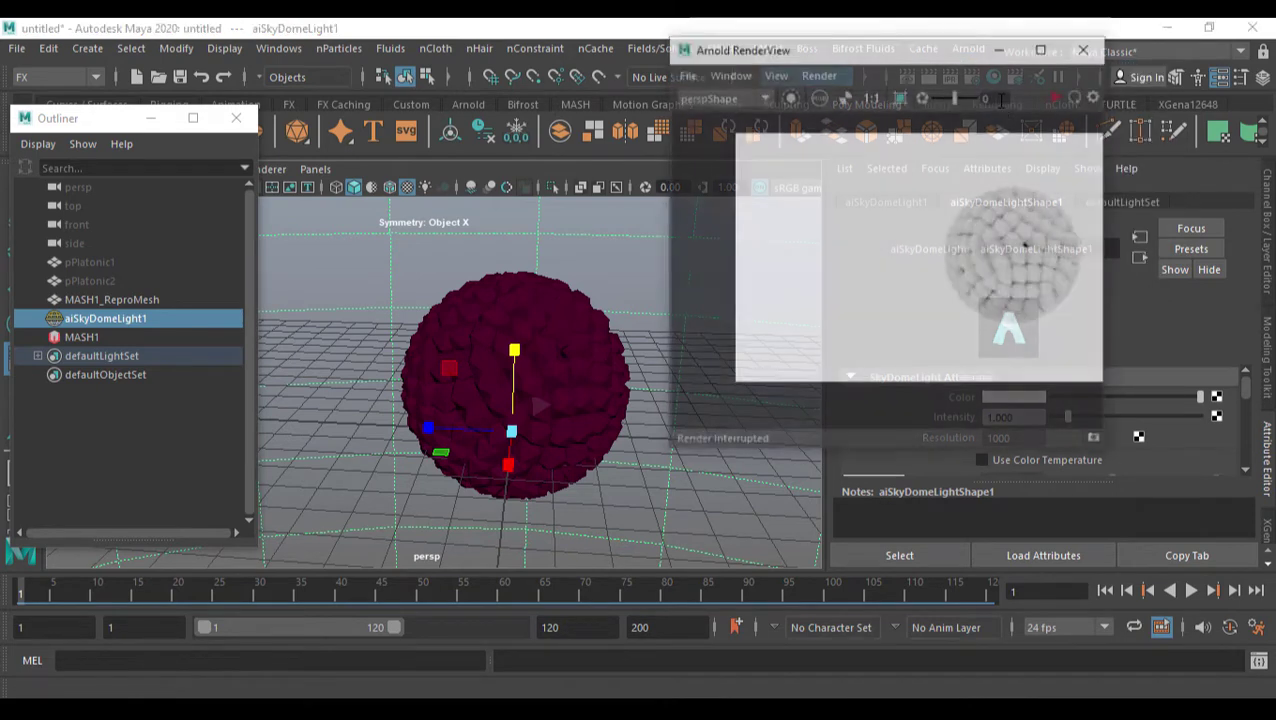
left_click(1058, 97)
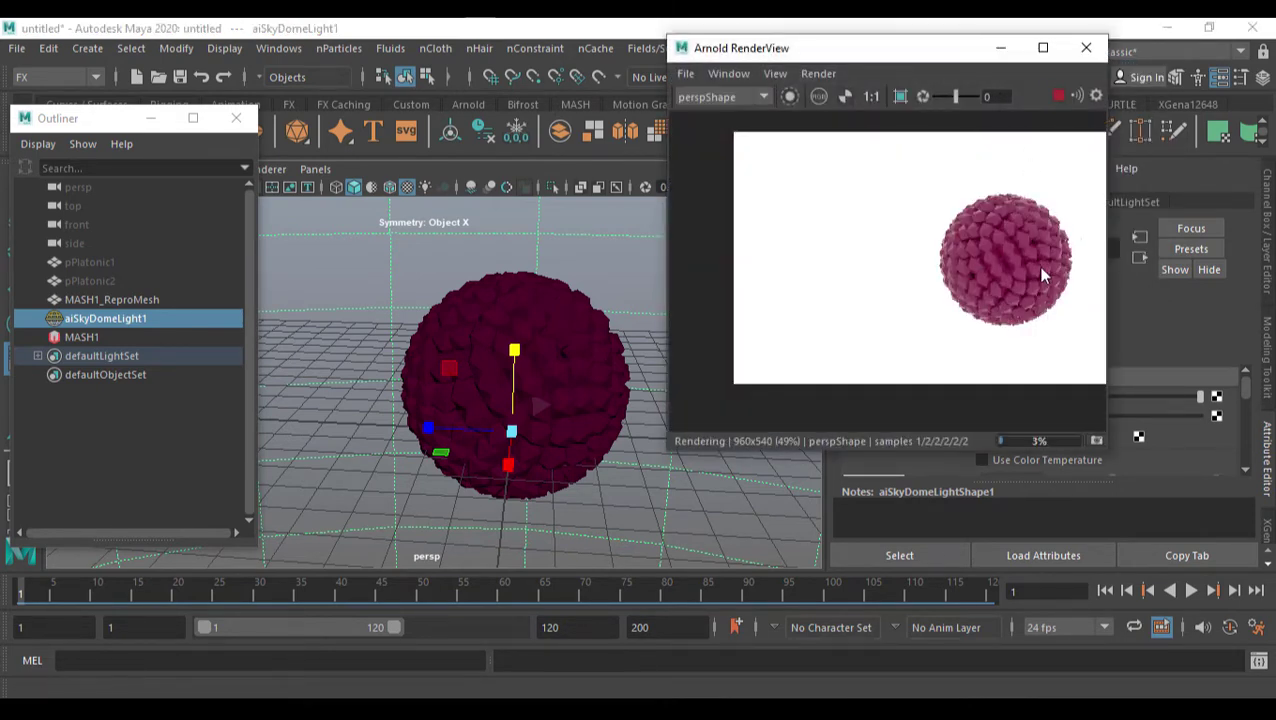
left_click_drag(511, 362, 548, 338, "alt")
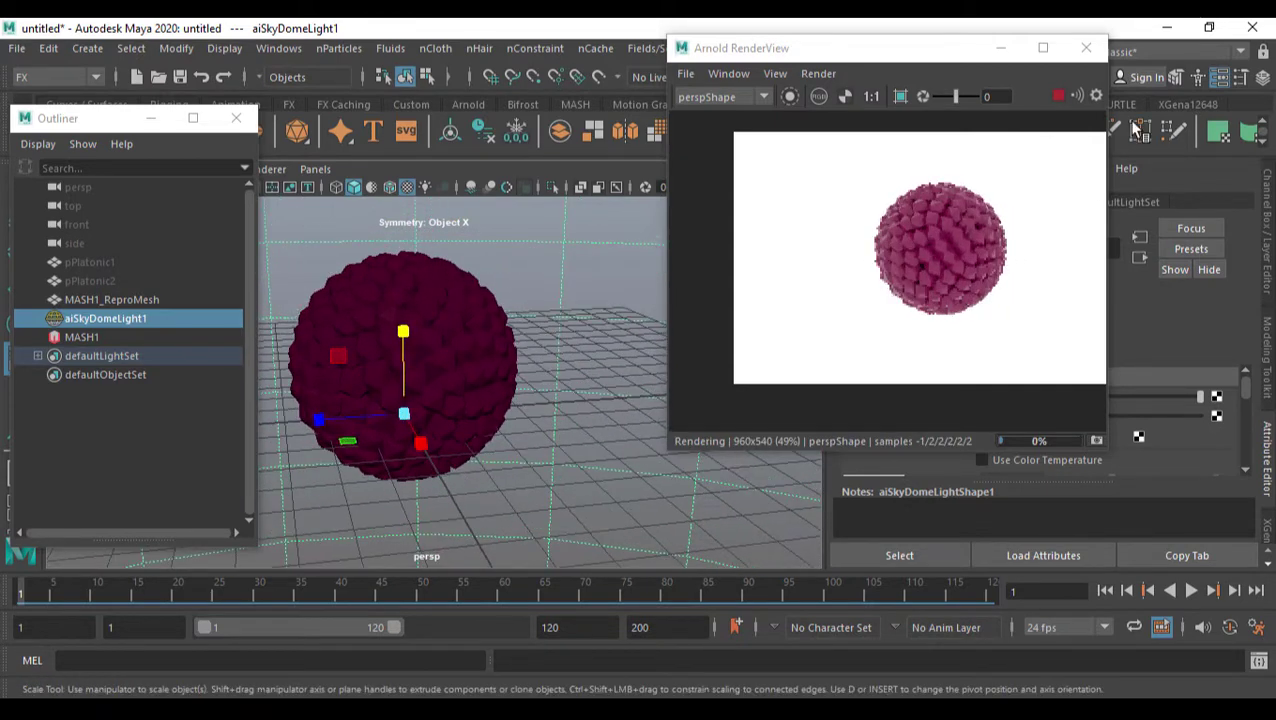
left_click(1086, 47)
Set the specular color of the aiStandardSurface2 material on MASH1_ReproMesh to a bright violet.
middle_click_drag(652, 407, 668, 373, "alt")
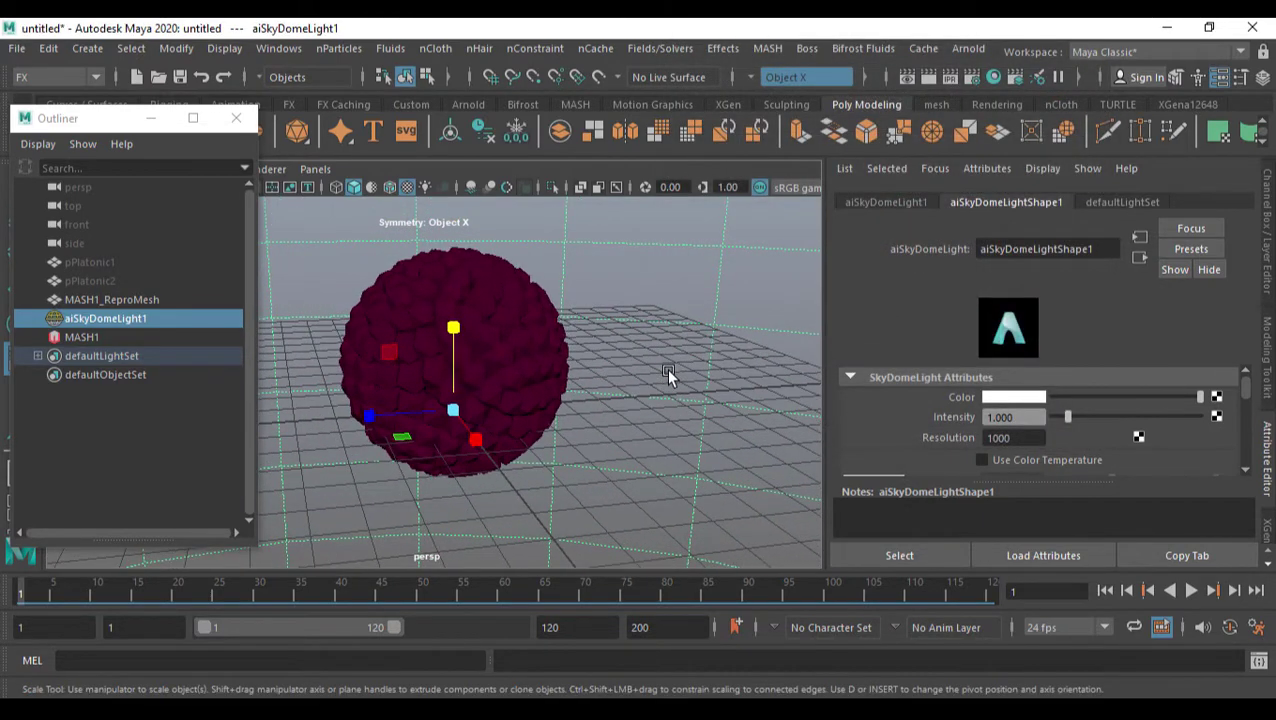
scroll(944, 408, "down", 2)
left_click(462, 305)
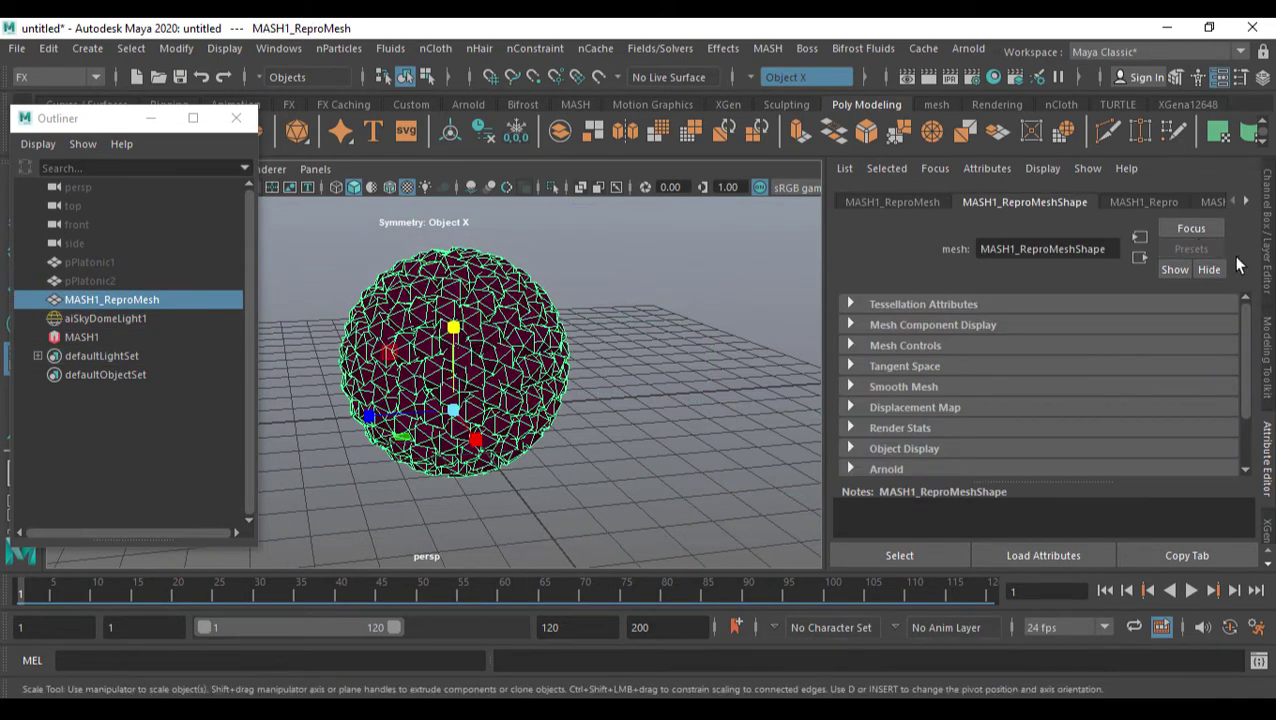
left_click(1243, 204)
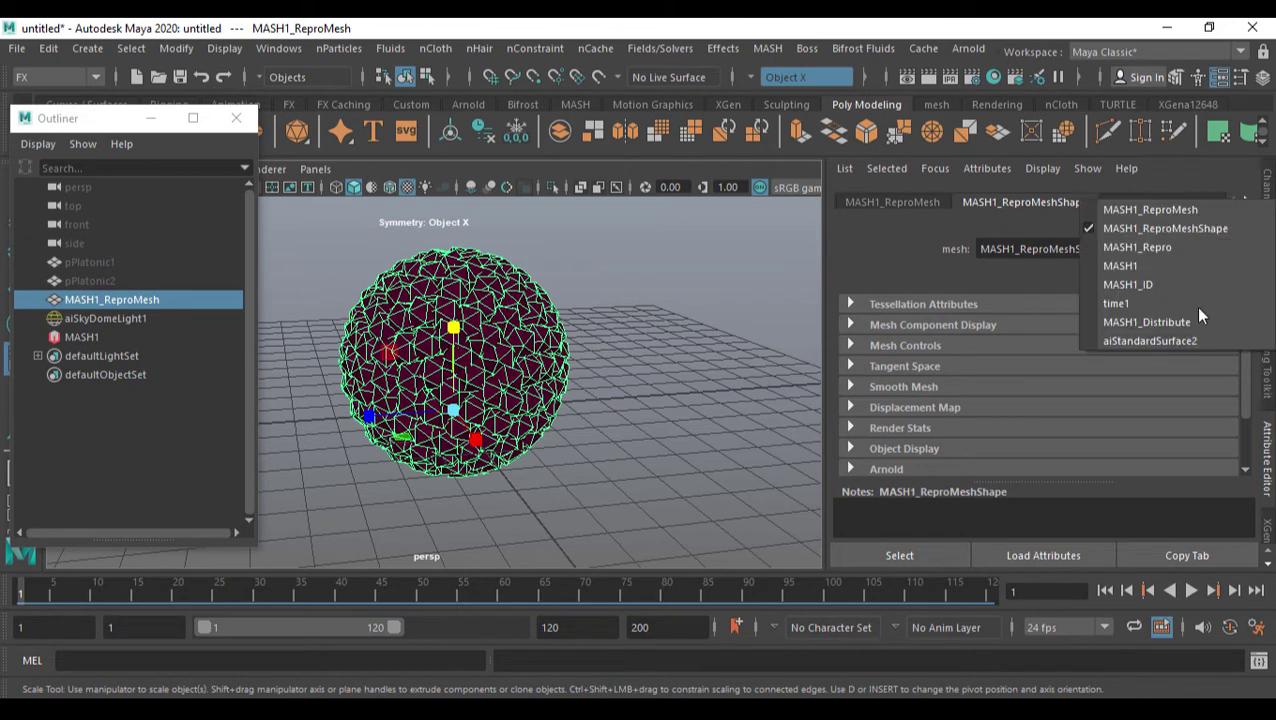
left_click(1157, 339)
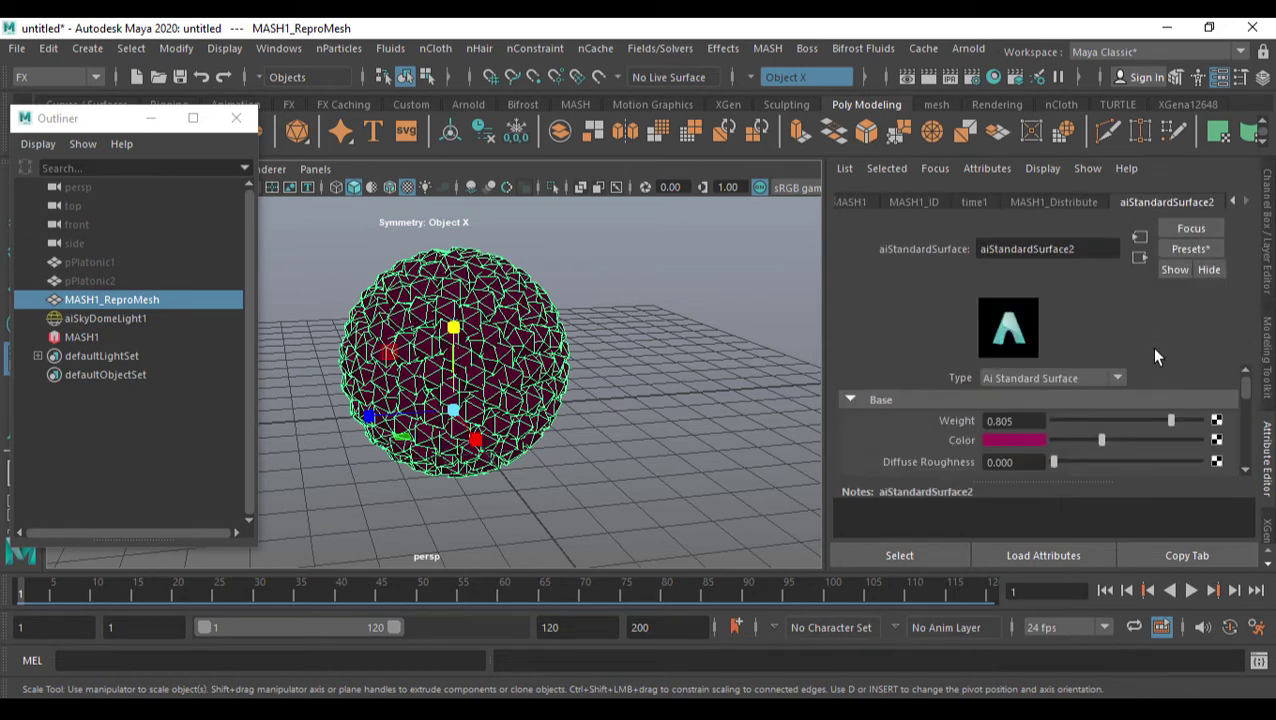
scroll(1094, 447, "down", 3)
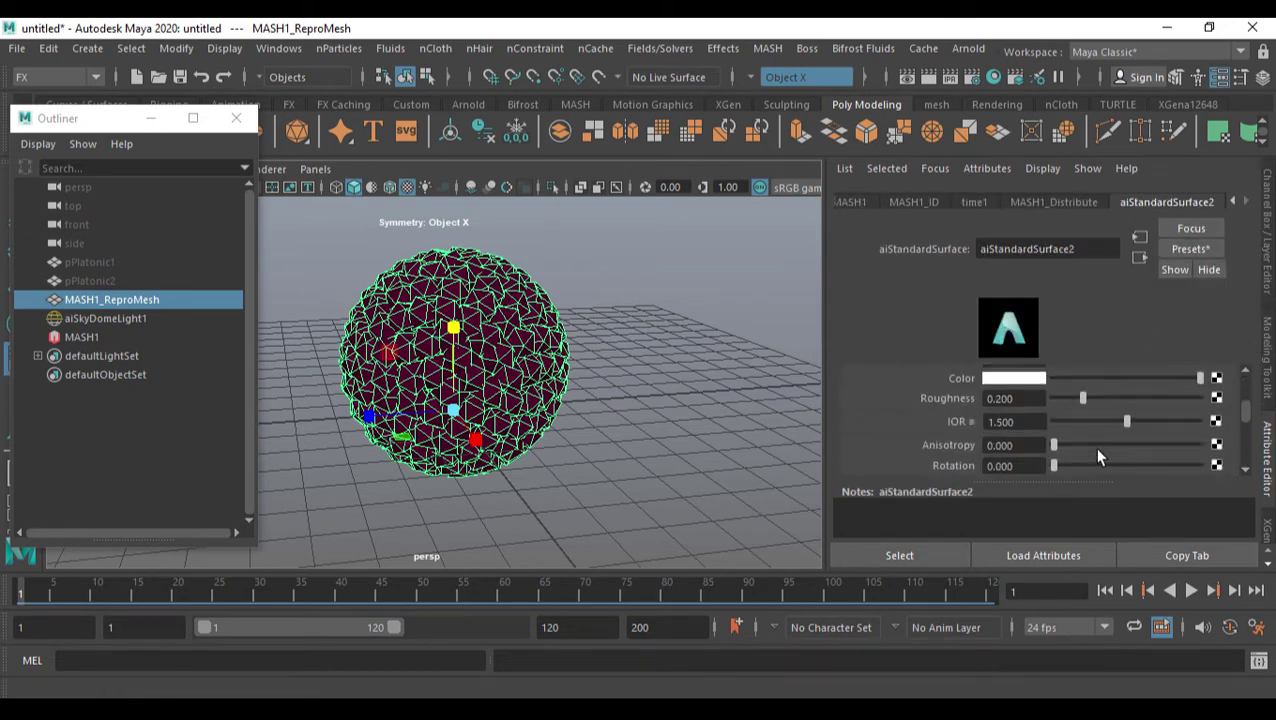
left_click(1011, 378)
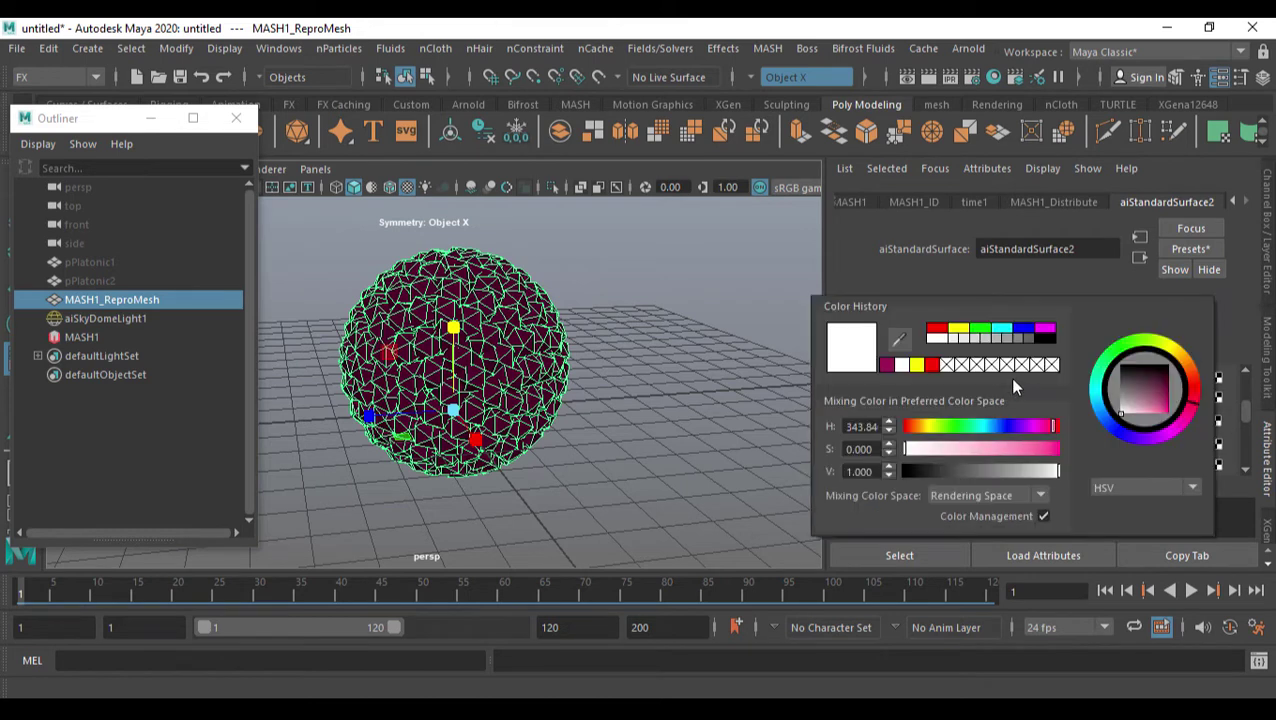
left_click(932, 364)
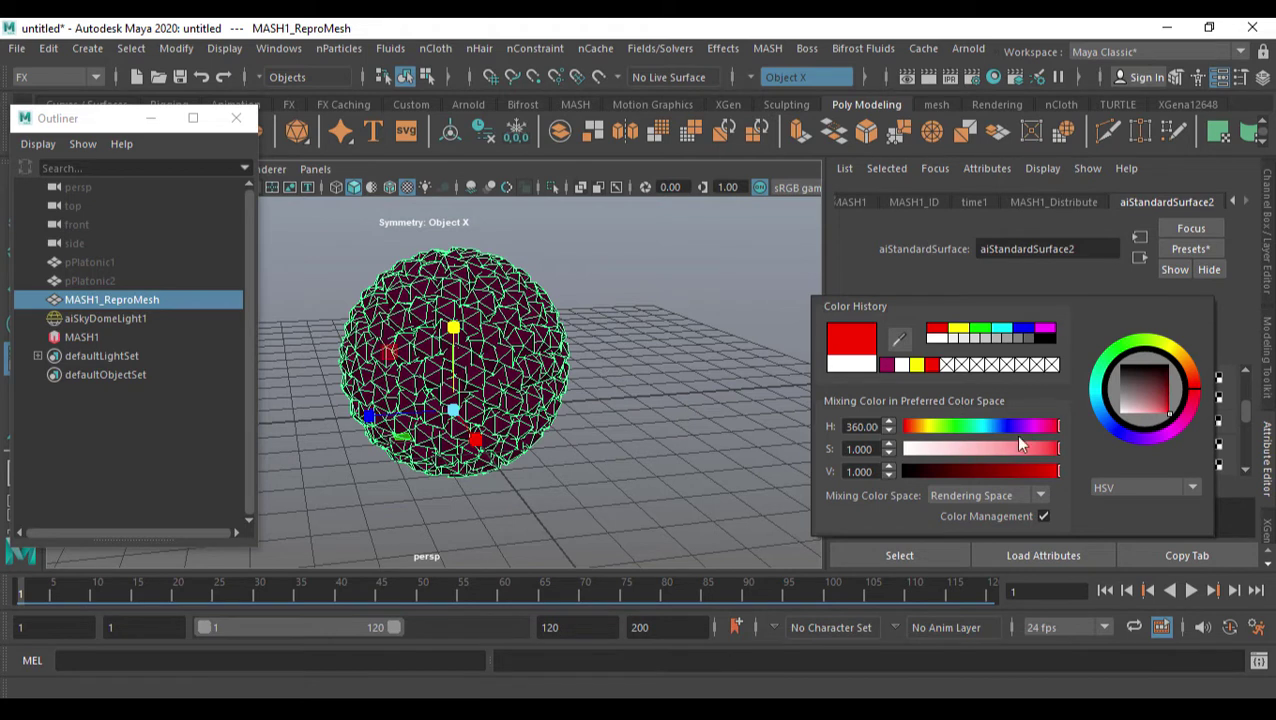
left_click(1023, 428)
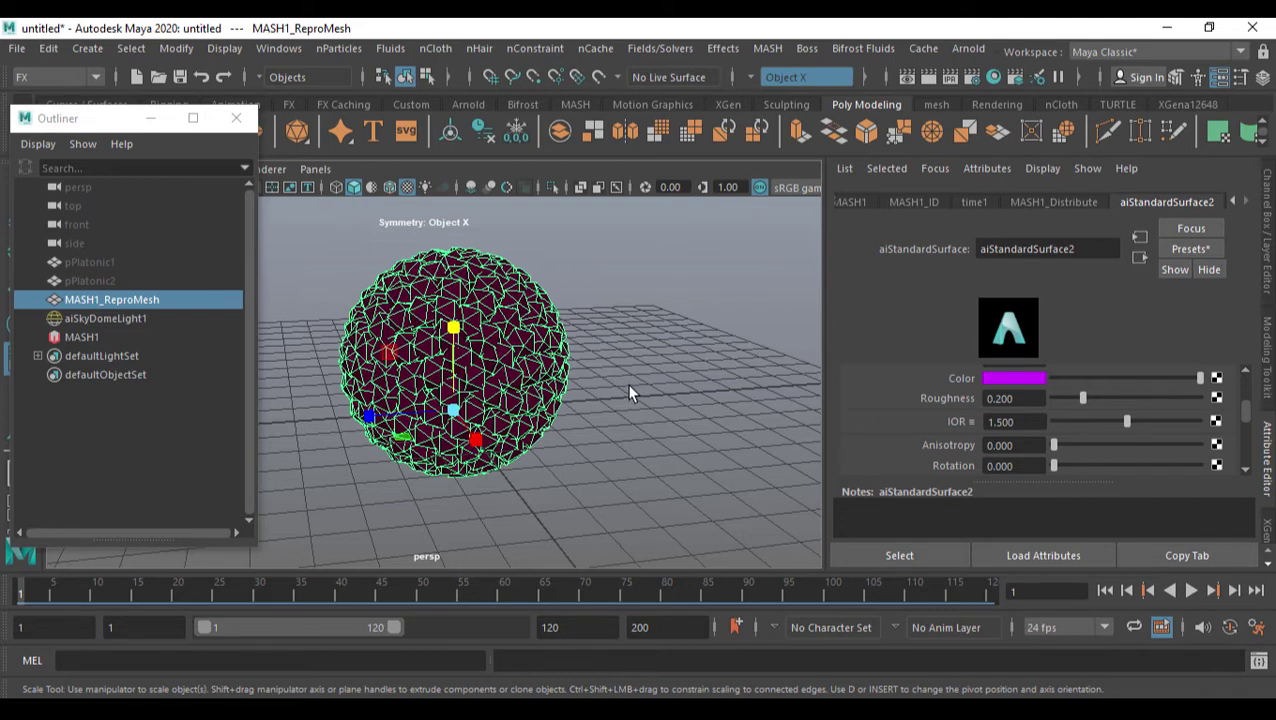
scroll(1105, 412, "up", 2)
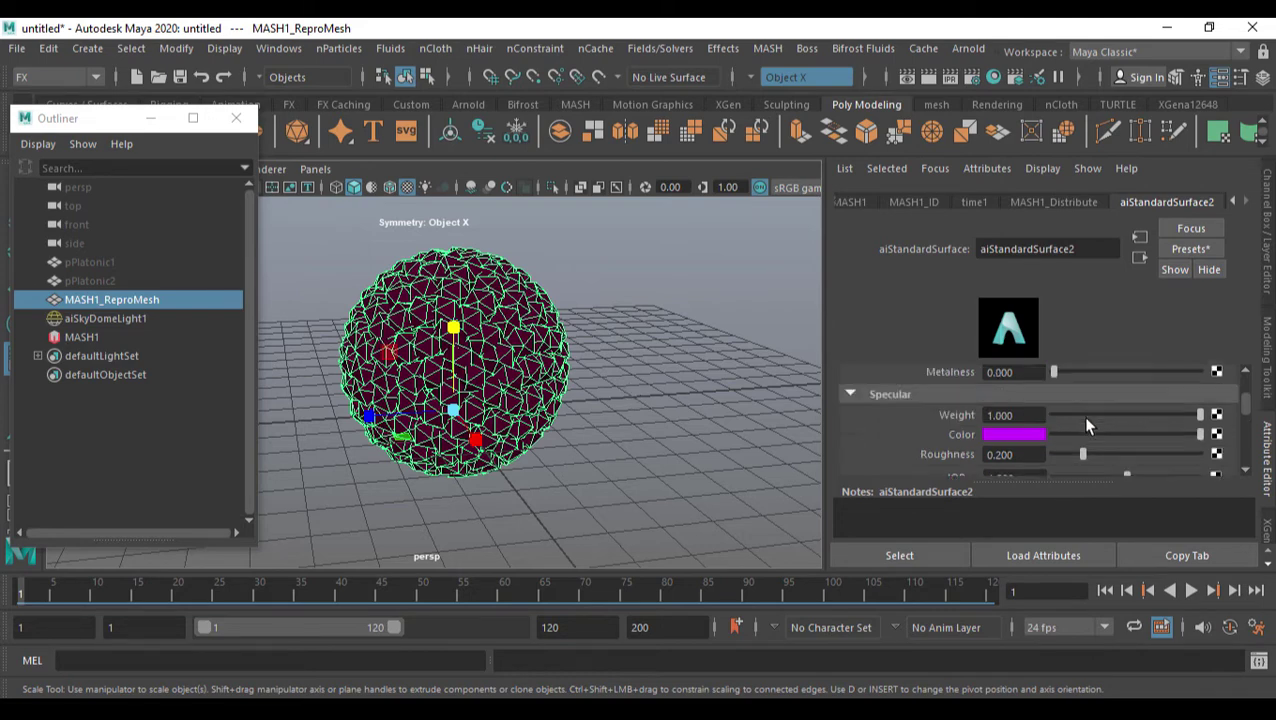
left_click(594, 300)
key("ctrl+z")
Add a Signal node to the MASH1 network.
left_click_drag(524, 336, 607, 339, "alt")
middle_click_drag(583, 378, 642, 368, "alt")
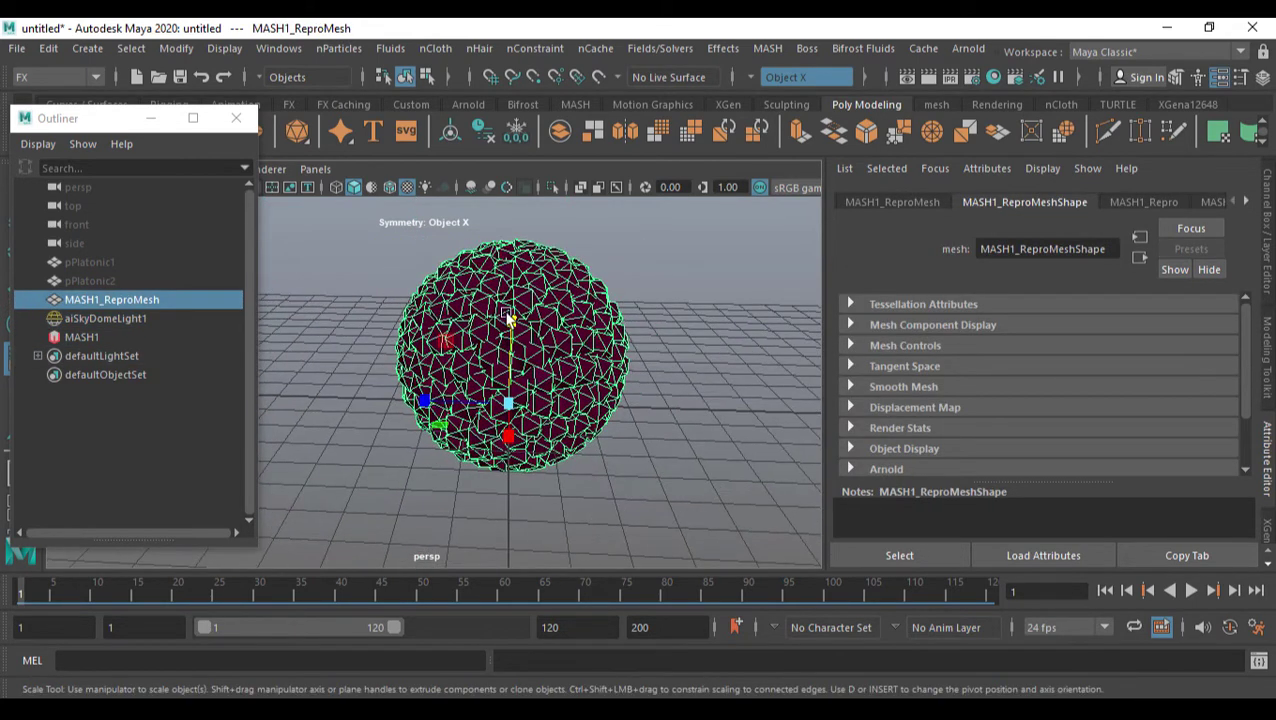
left_click(1205, 202)
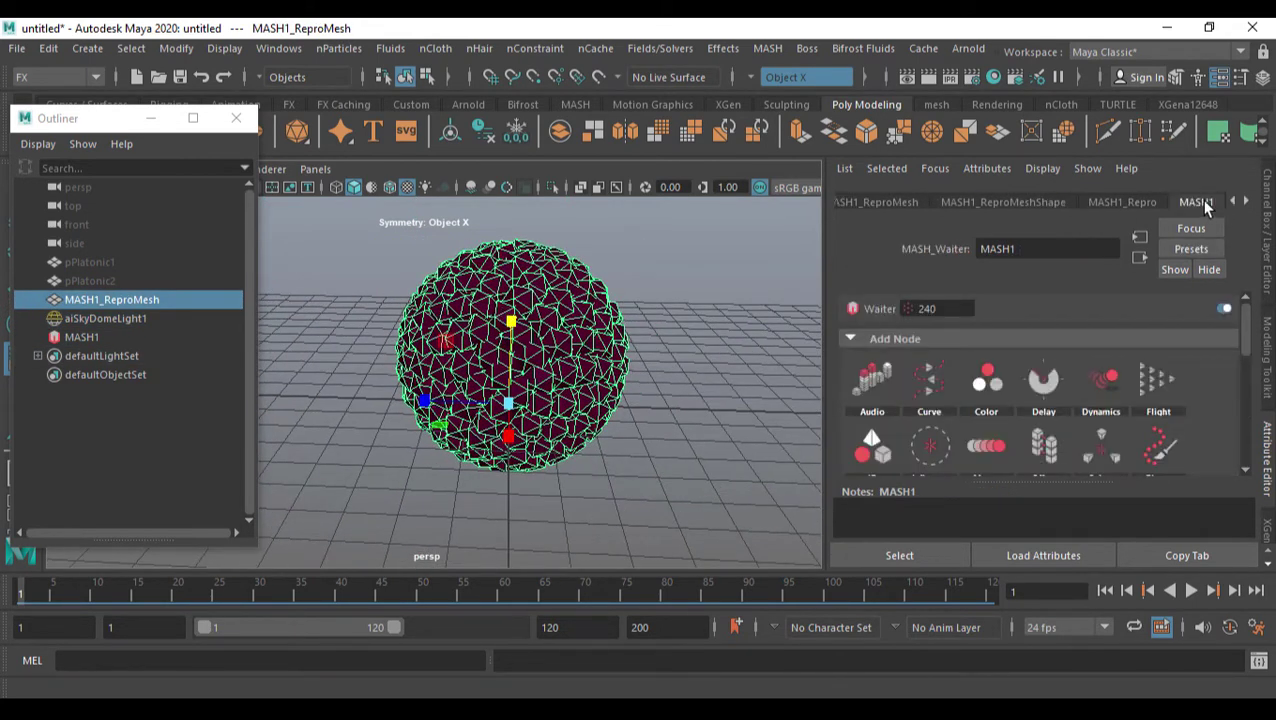
left_click(88, 338)
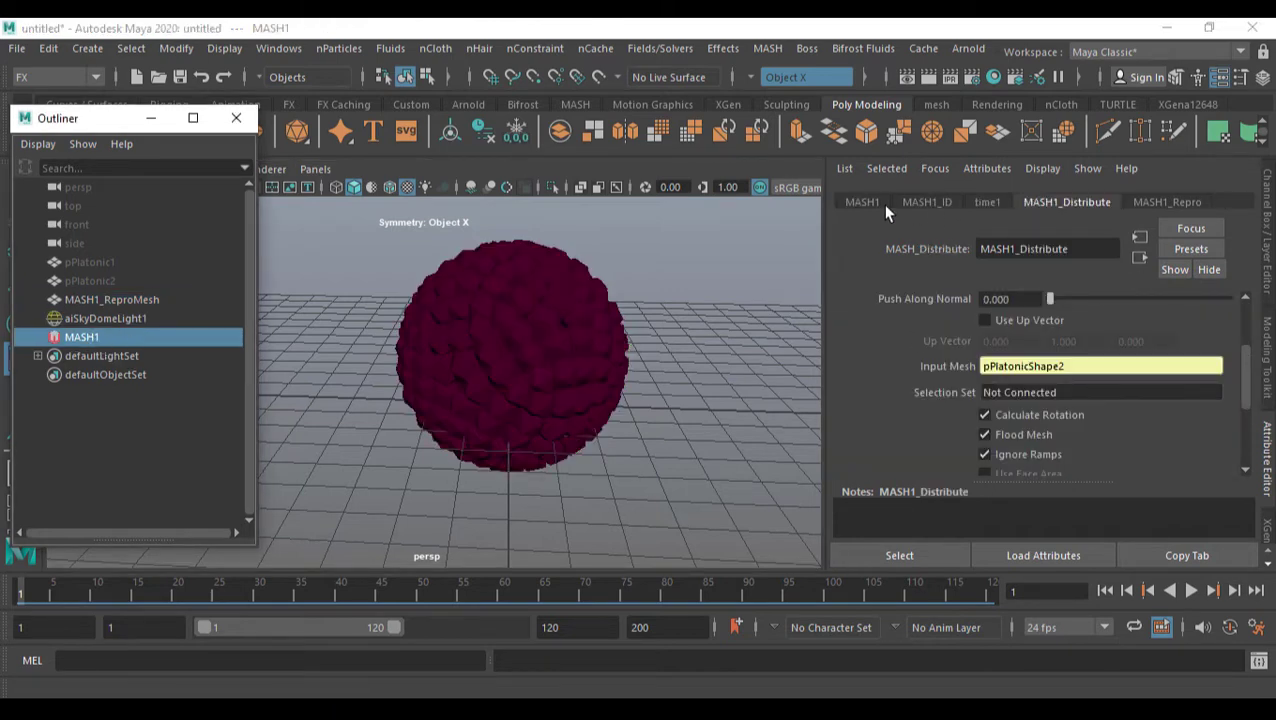
left_click(855, 203)
scroll(1100, 445, "down", 2)
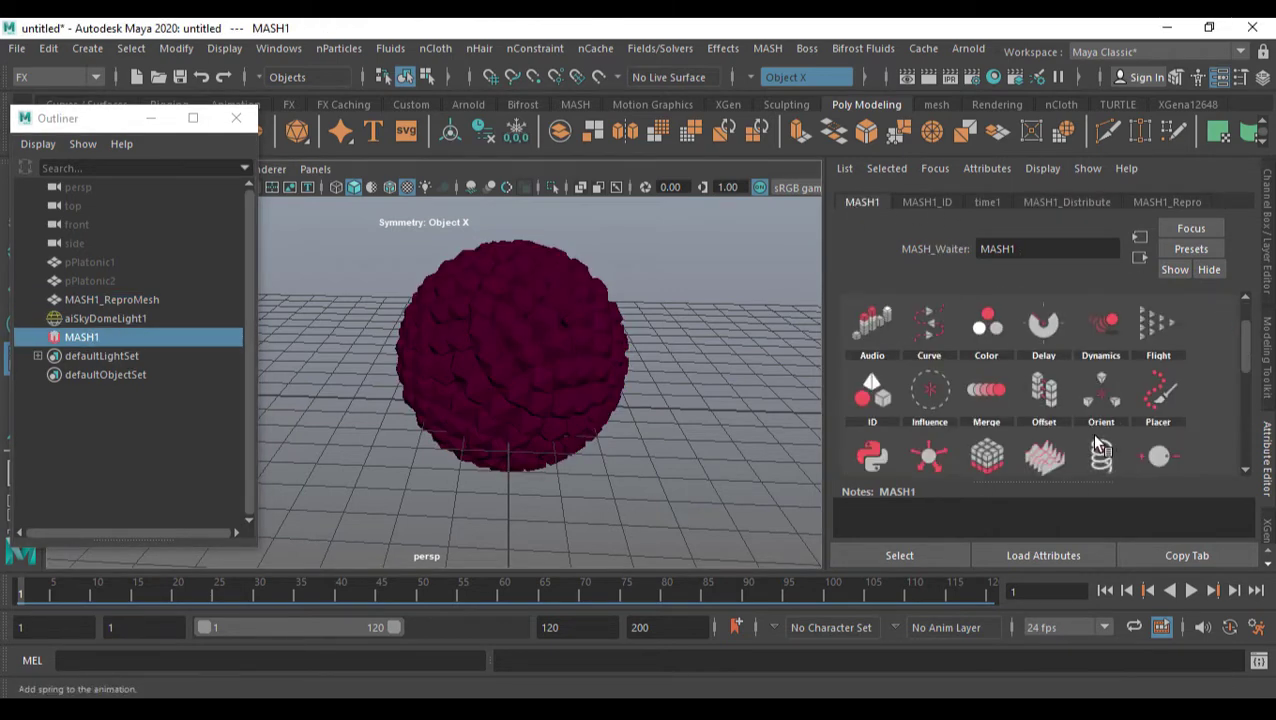
scroll(1105, 440, "down", 1)
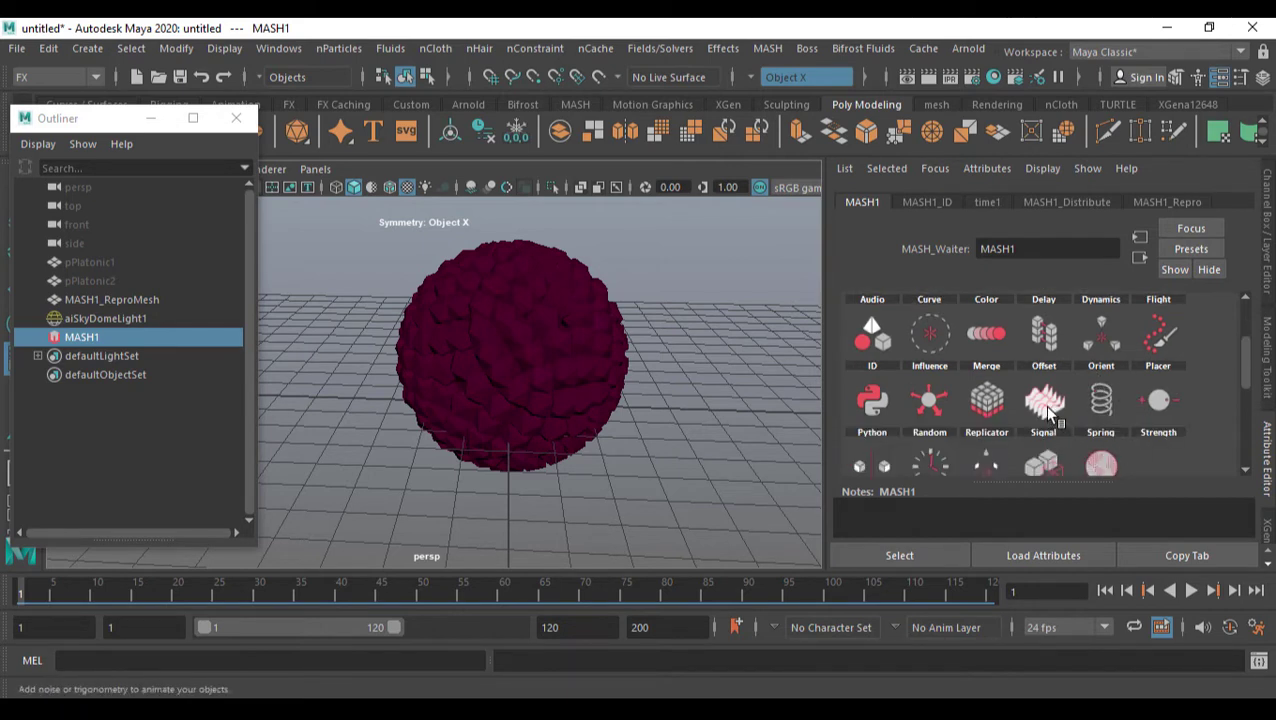
left_click(1101, 424)
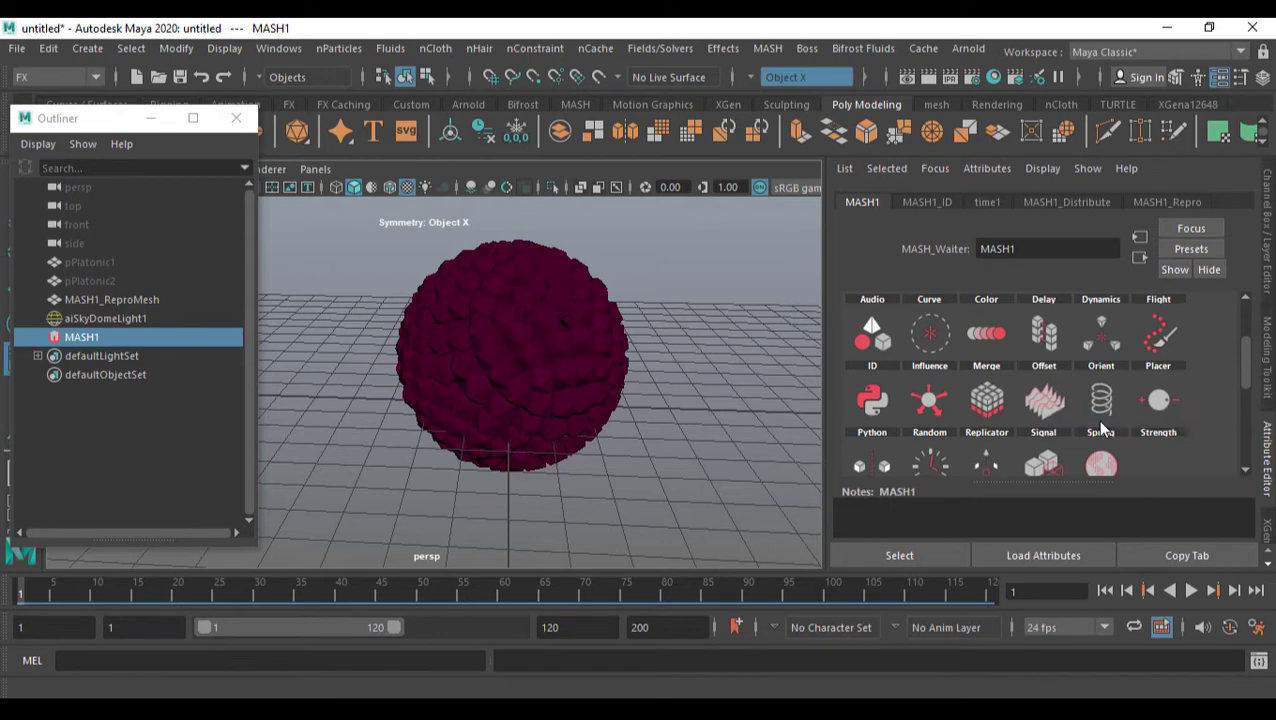
Play the animation to preview how the Signal node's 4D Noise moves the copies.
left_click_drag(710, 410, 658, 410, "alt")
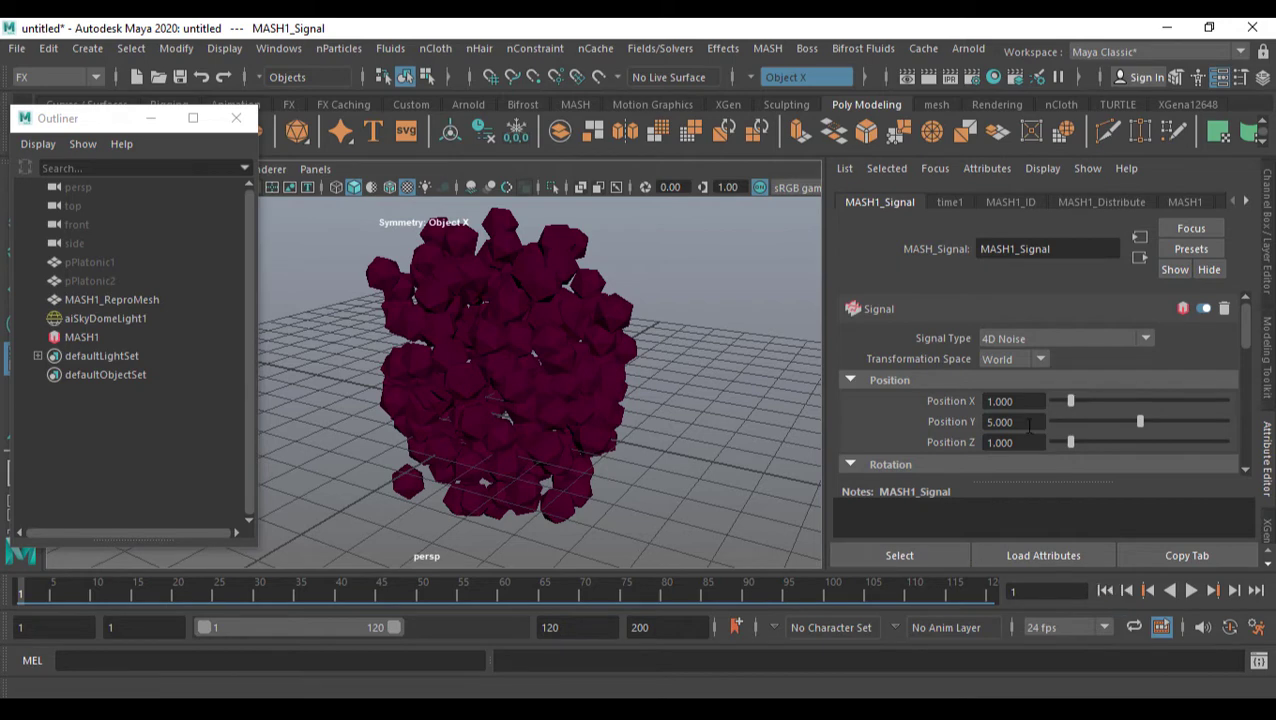
left_click(1191, 590)
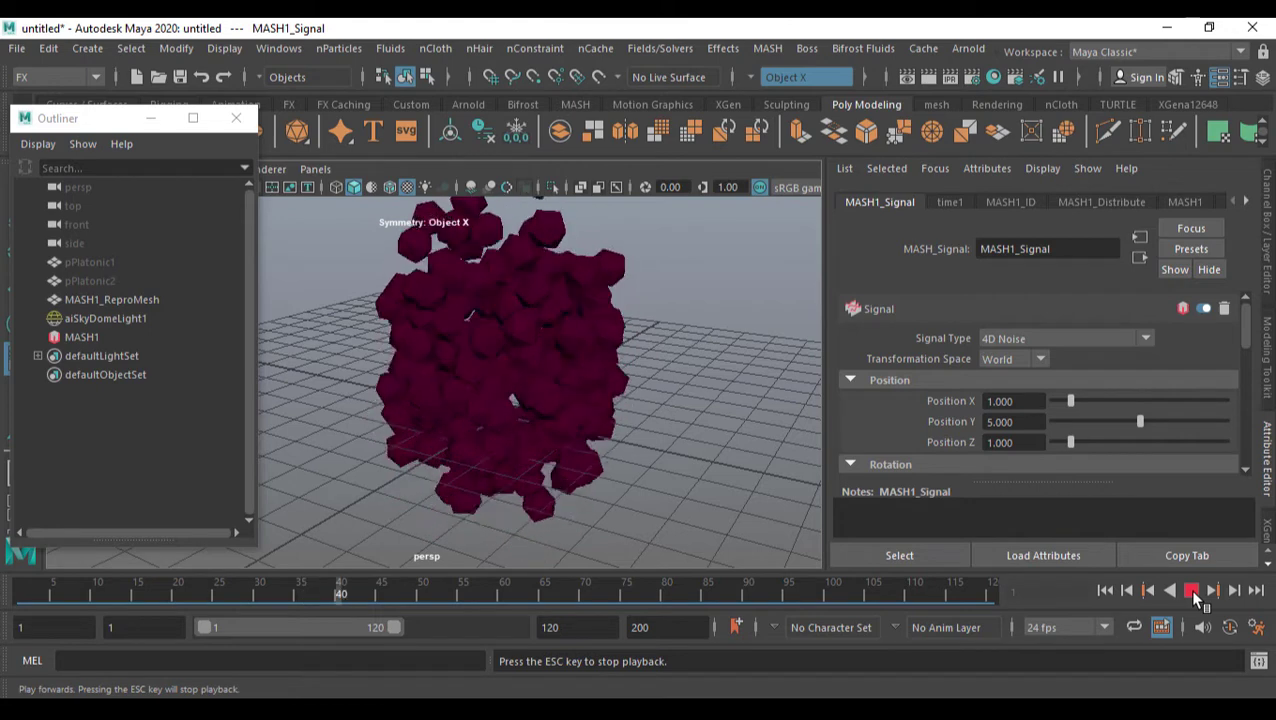
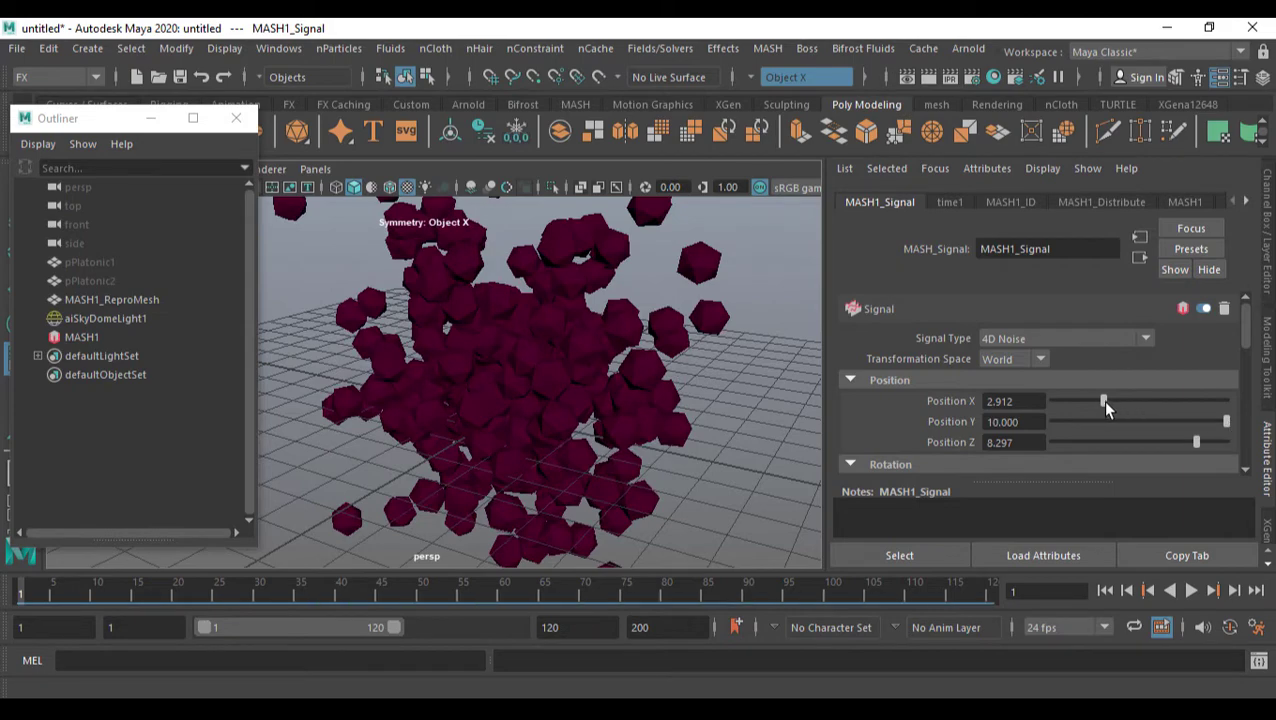
Raise the Signal node's Position X to 10 and play the animation to preview the stronger motion.
left_click_drag(1103, 400, 1226, 400)
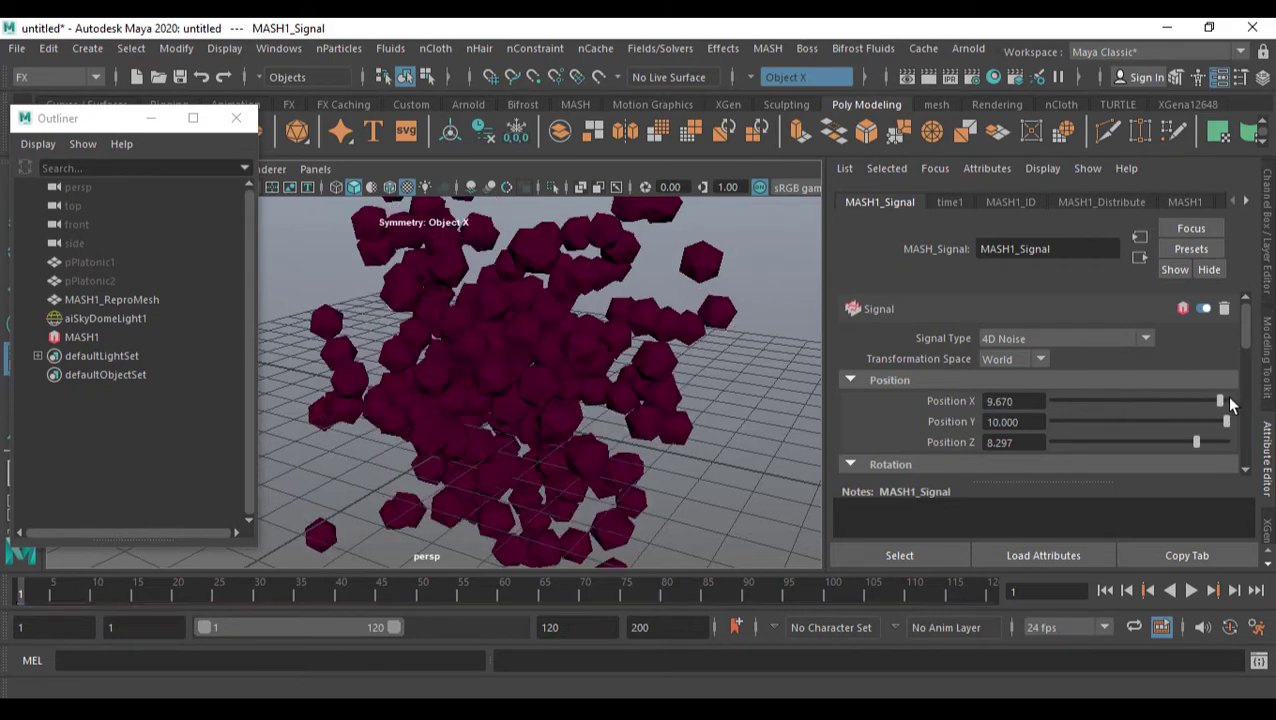
left_click(1191, 590)
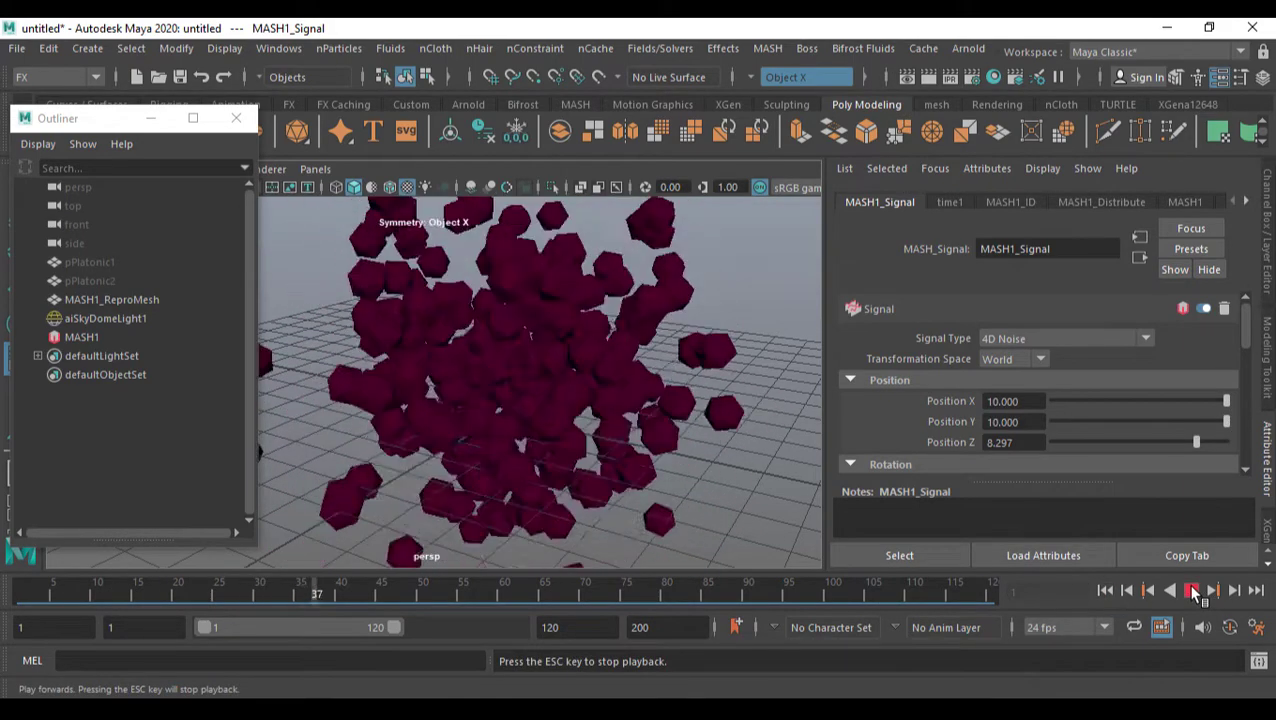
left_click(1191, 590)
Reduce the Signal node's position noise to X 1.374, Y 1.319 and Z 1.264, and preview the playback.
left_click_drag(1087, 401, 1057, 401)
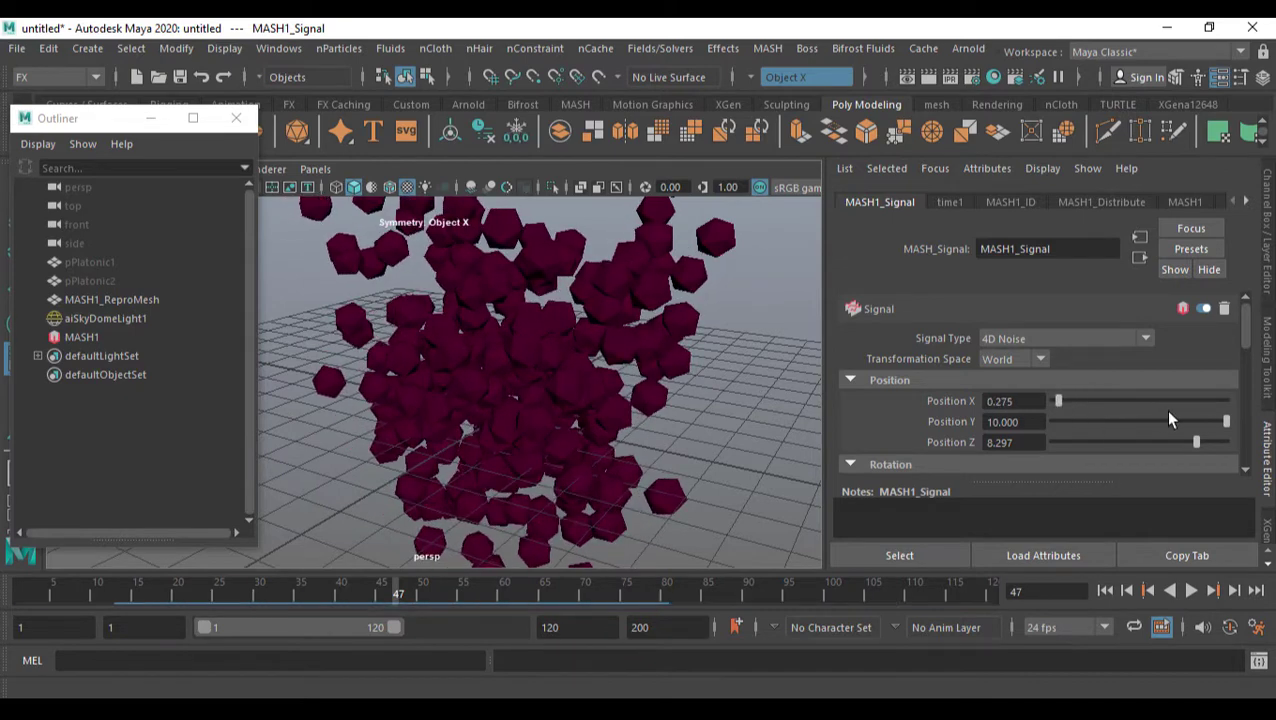
left_click_drag(1226, 421, 1074, 423)
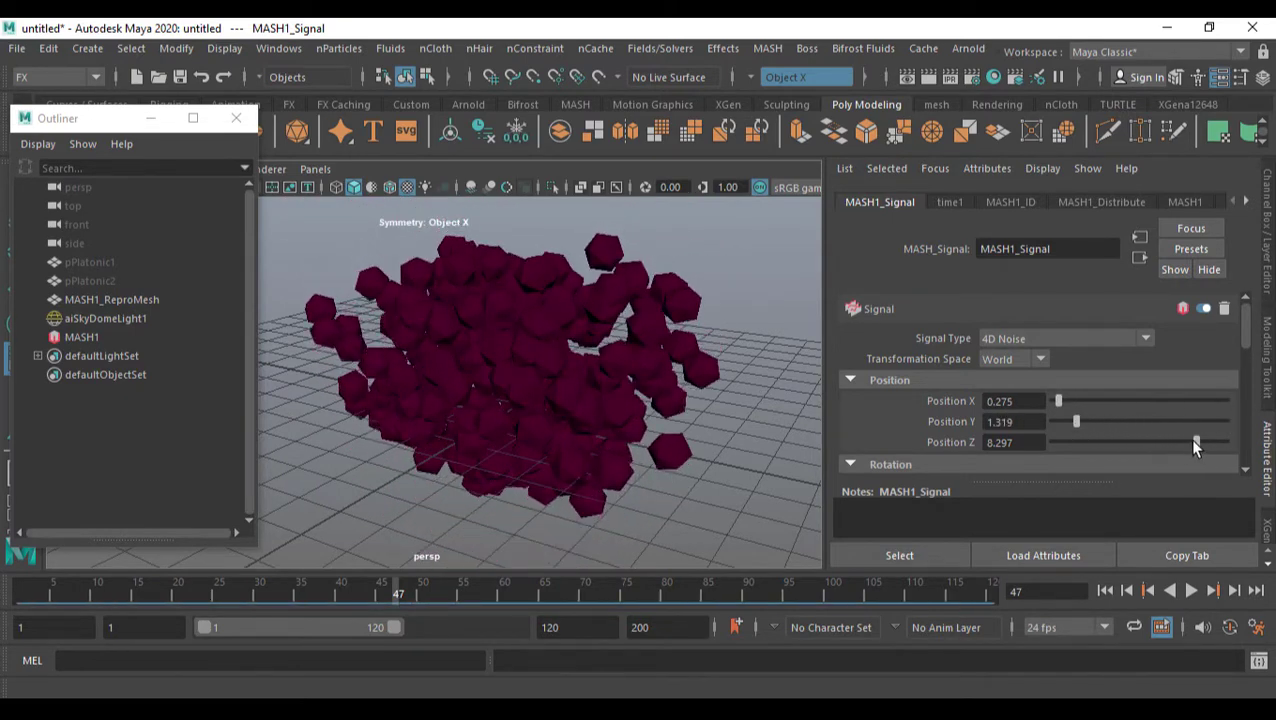
left_click_drag(1196, 441, 1077, 401)
left_click(1191, 590)
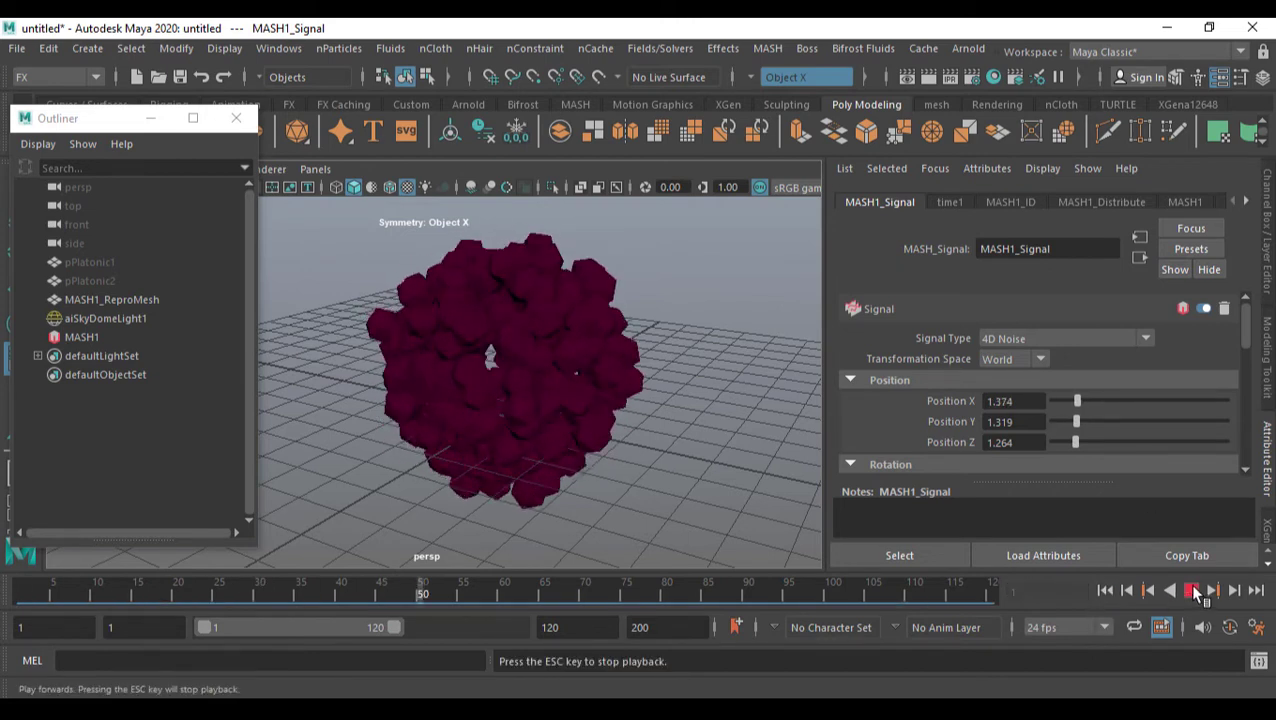
left_click(1193, 591)
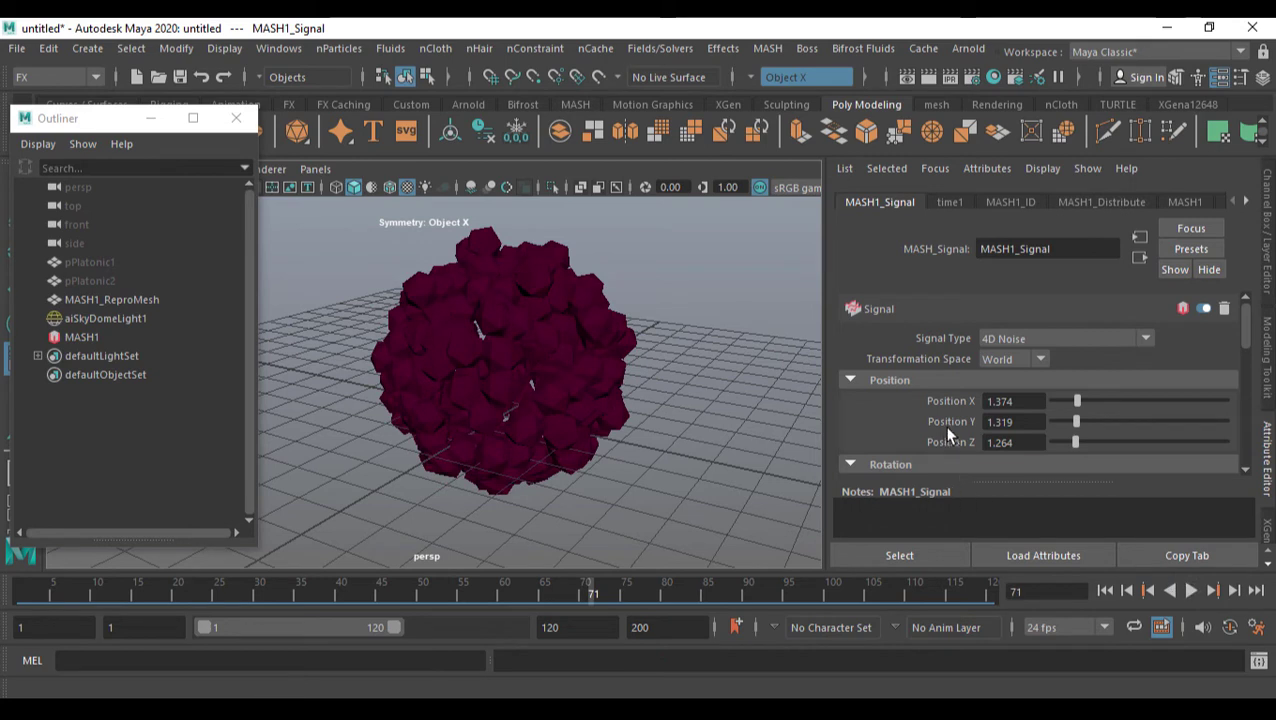
Set the Signal node's Rotation X, Y and Z to 180.
scroll(955, 425, "down", 2)
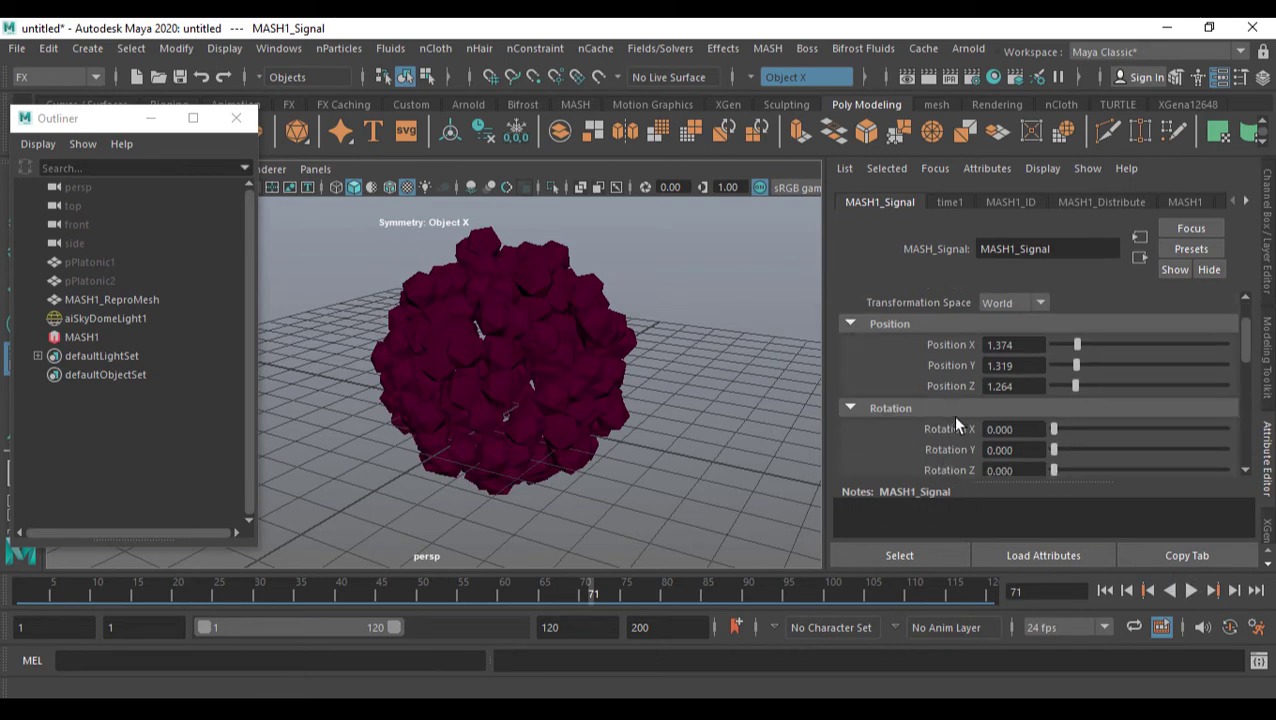
scroll(955, 425, "down", 2)
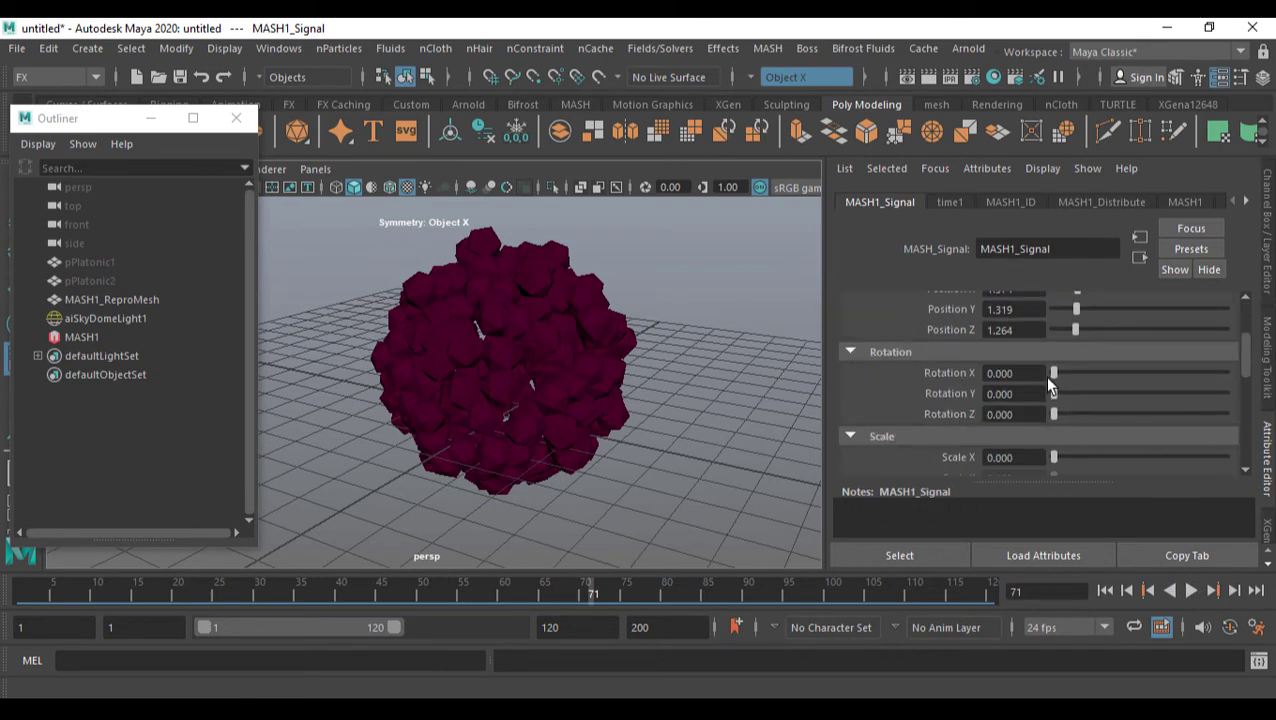
left_click_drag(1055, 373, 1226, 373)
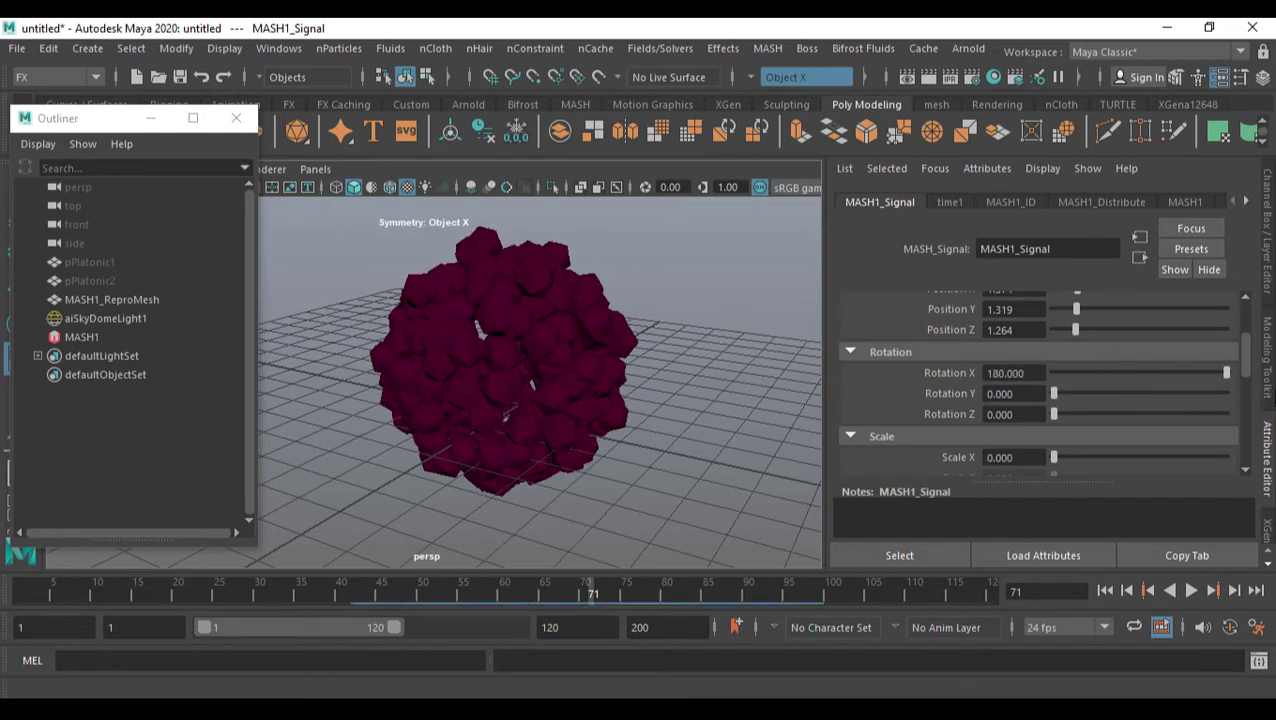
left_click_drag(1054, 393, 1256, 398)
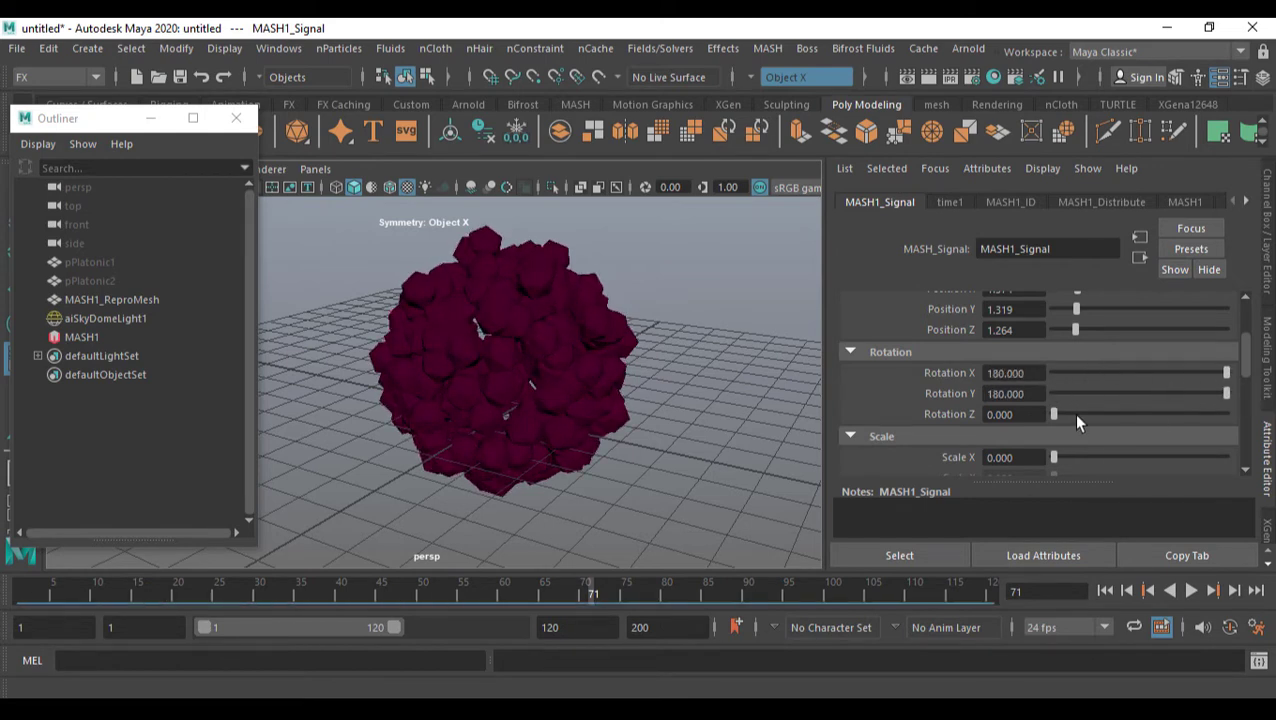
left_click_drag(1068, 414, 1260, 416)
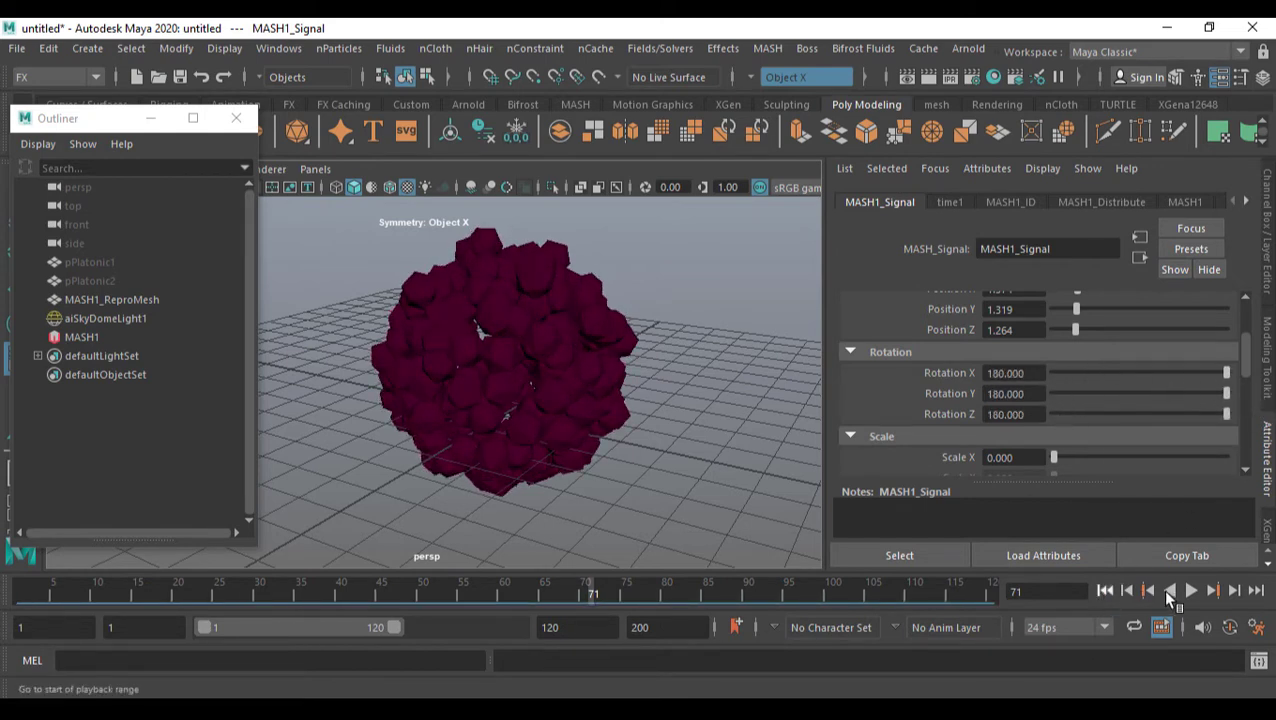
Play the animation and examine up close how the copies rotate on the sphere.
left_click(1191, 591)
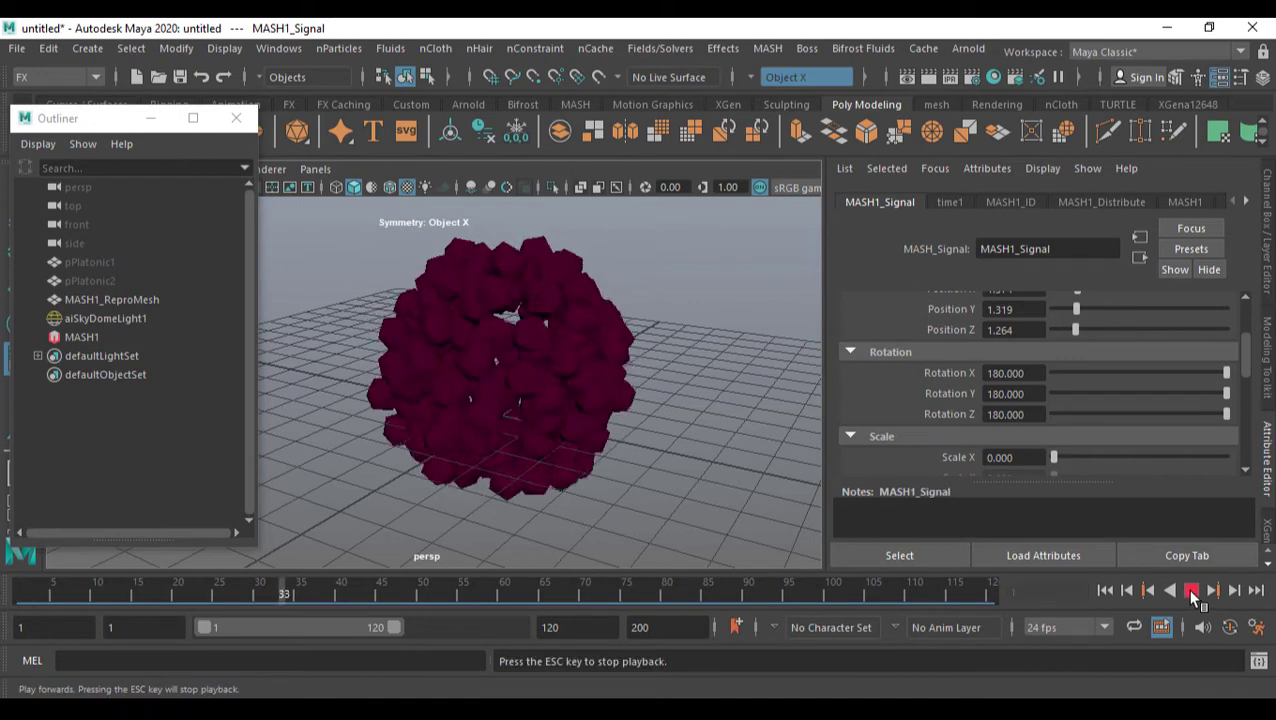
scroll(433, 395, "up", 5)
key("Escape")
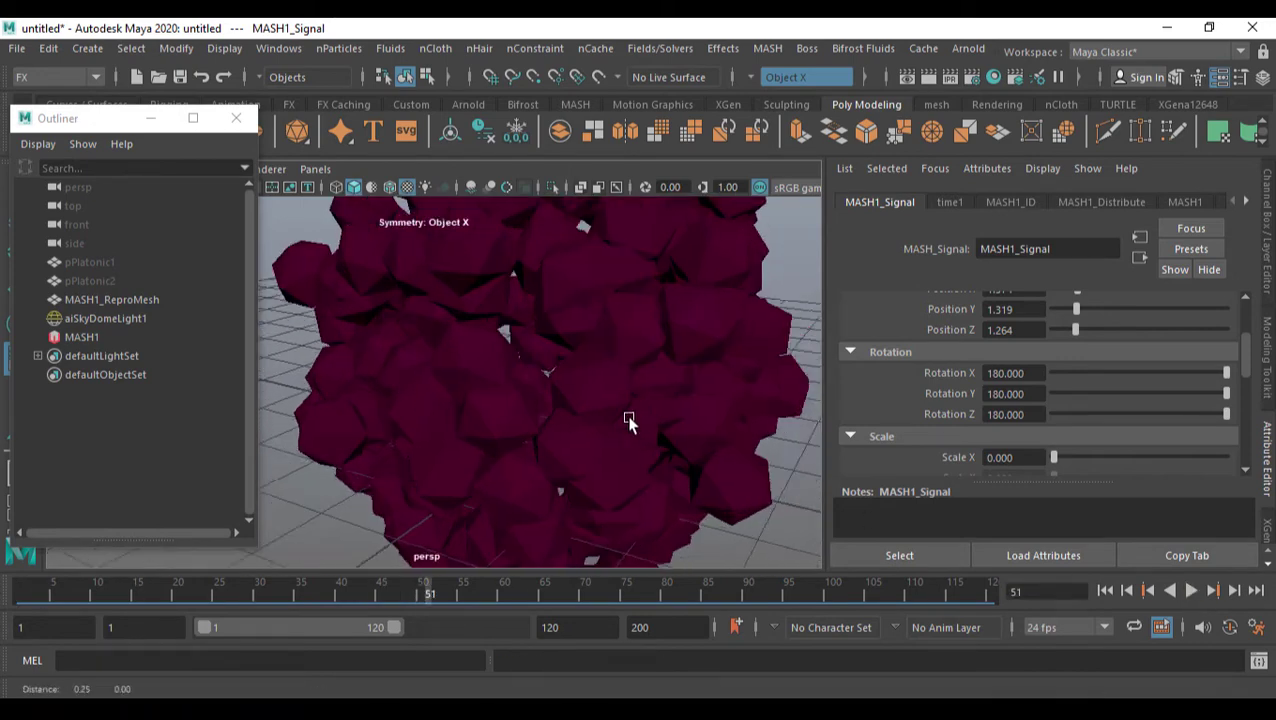
left_click_drag(629, 421, 680, 430, "alt")
left_click(1192, 590)
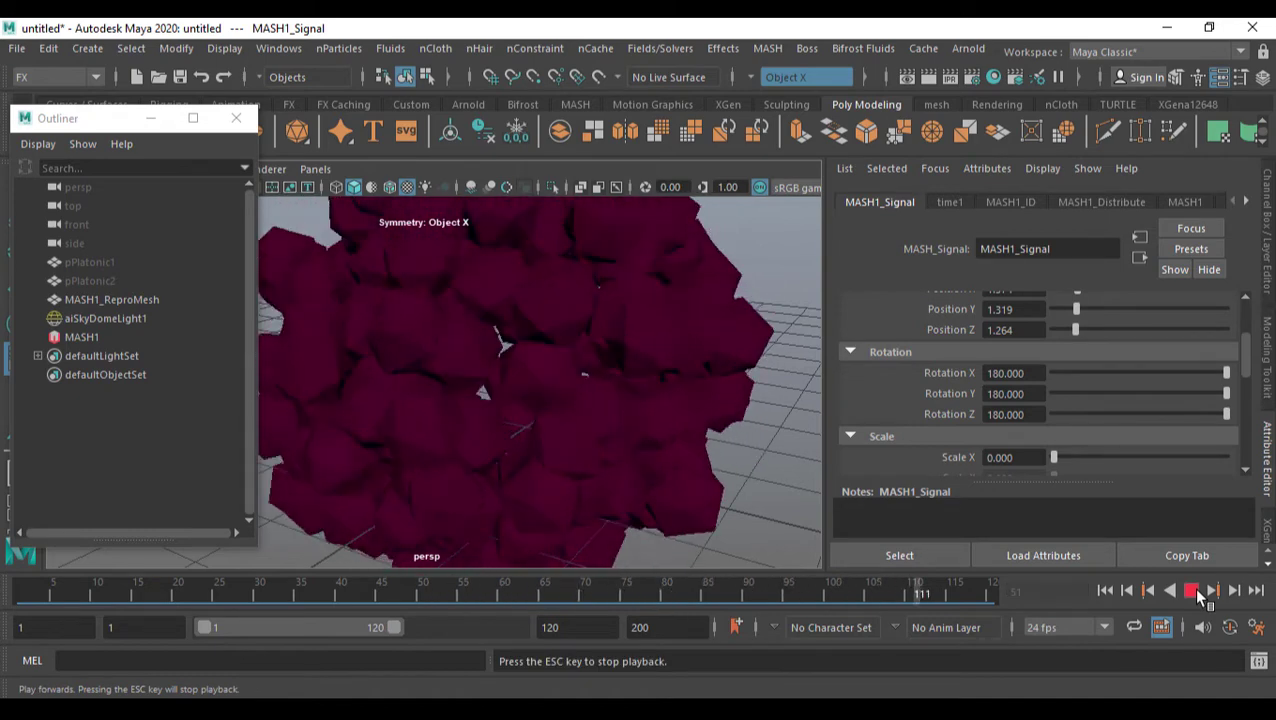
left_click(1192, 590)
Reset the Signal node's Rotation X, Y and Z to 0.
scroll(627, 445, "down", 3)
scroll(640, 448, "down", 3)
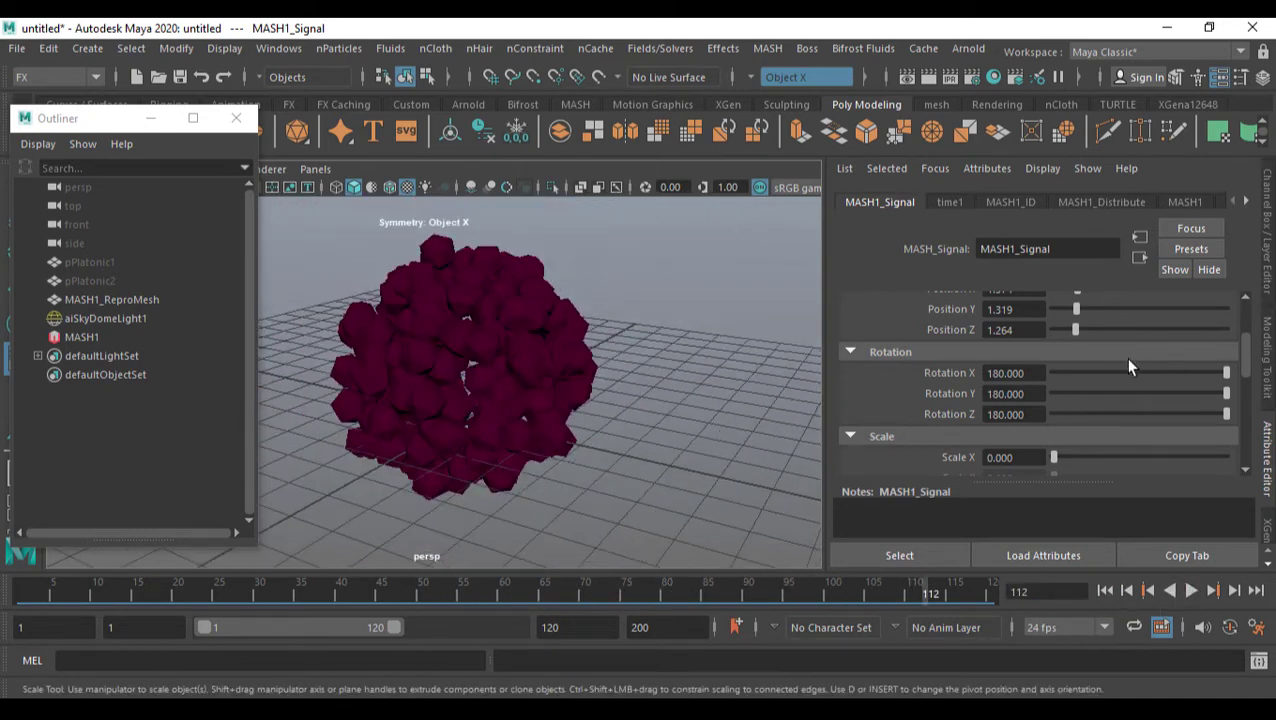
left_click_drag(1128, 368, 954, 401)
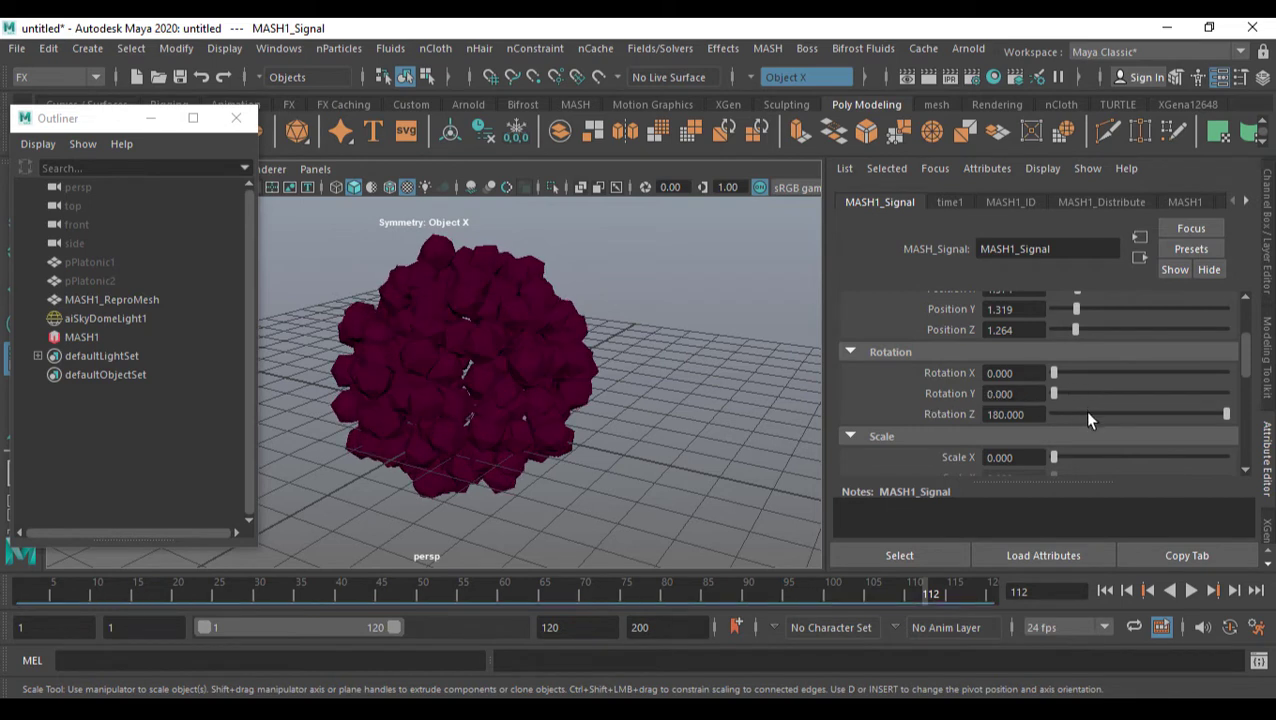
left_click_drag(1089, 416, 940, 420)
Set the Signal node's uniform Scale X to about 3.626 and preview the scale animation.
scroll(1018, 452, "down", 2)
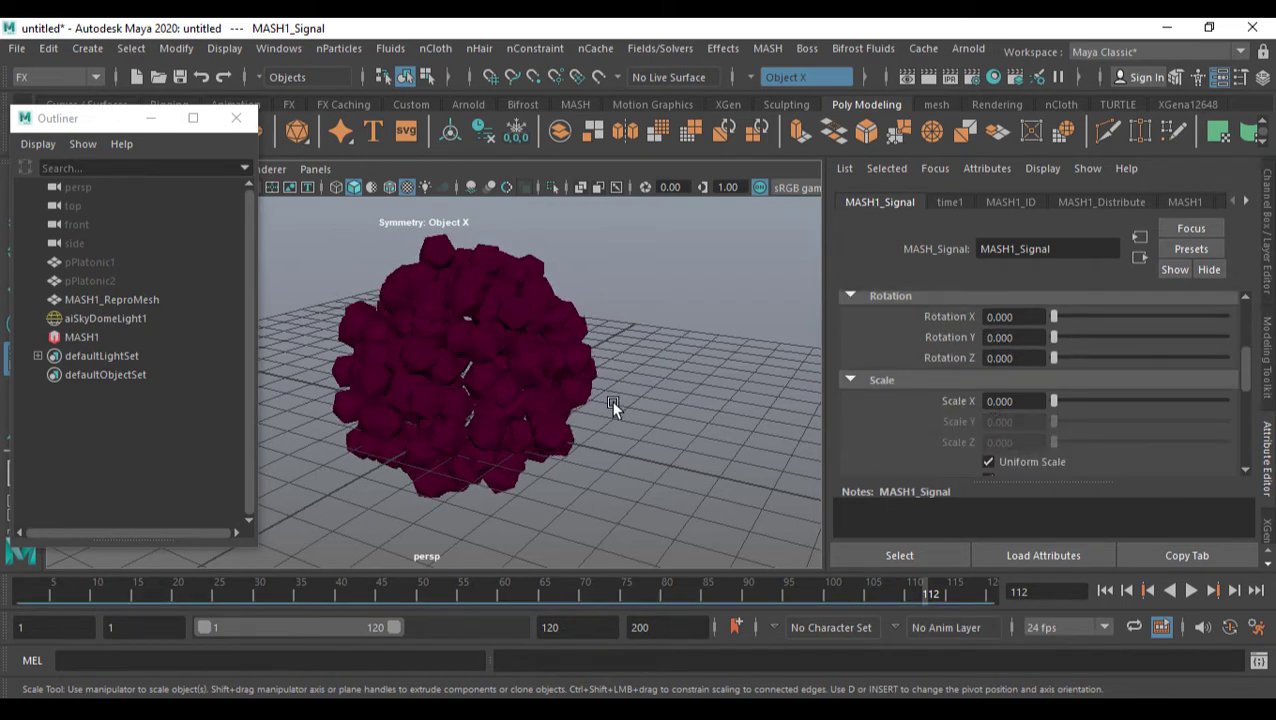
left_click_drag(1055, 400, 1111, 406)
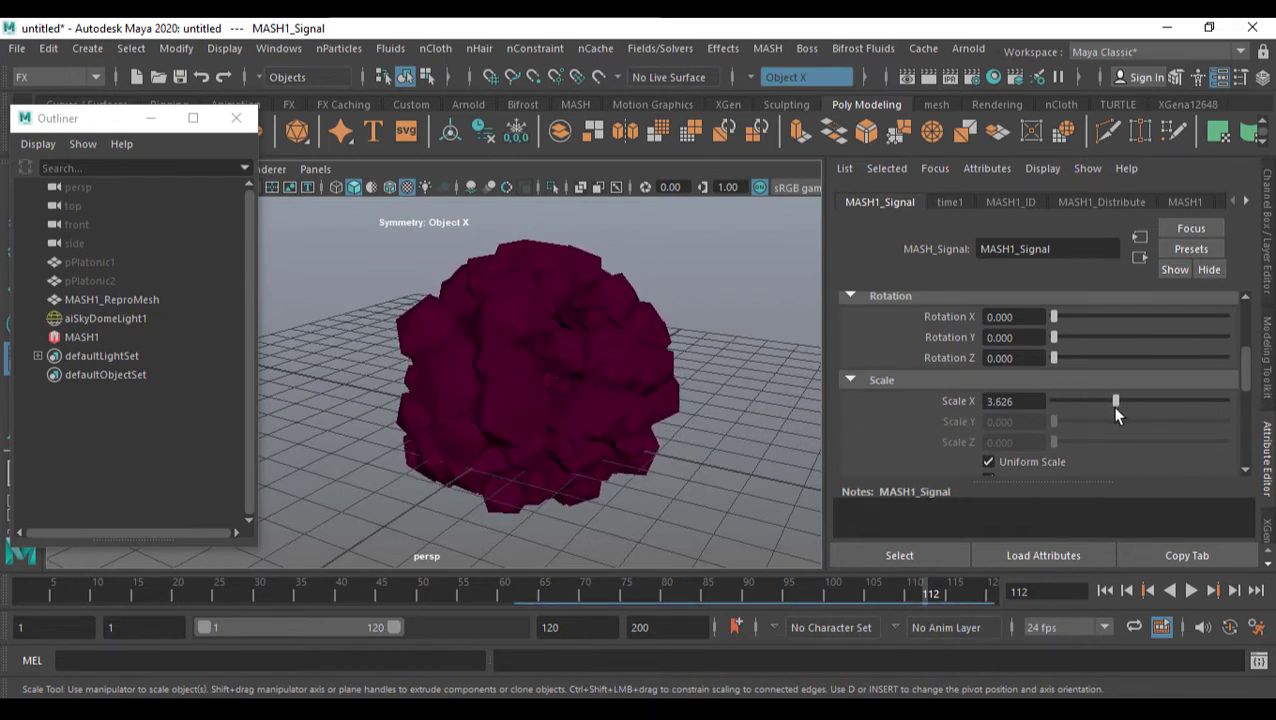
left_click(1194, 590)
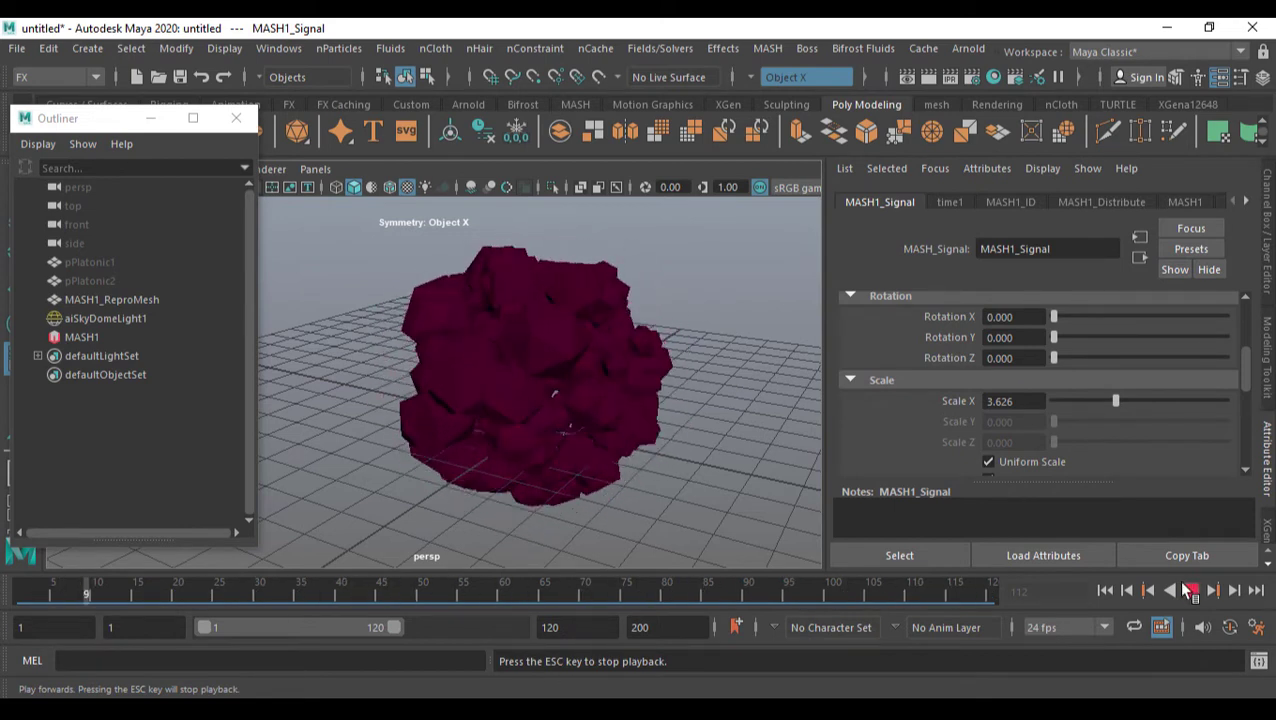
left_click(1190, 590)
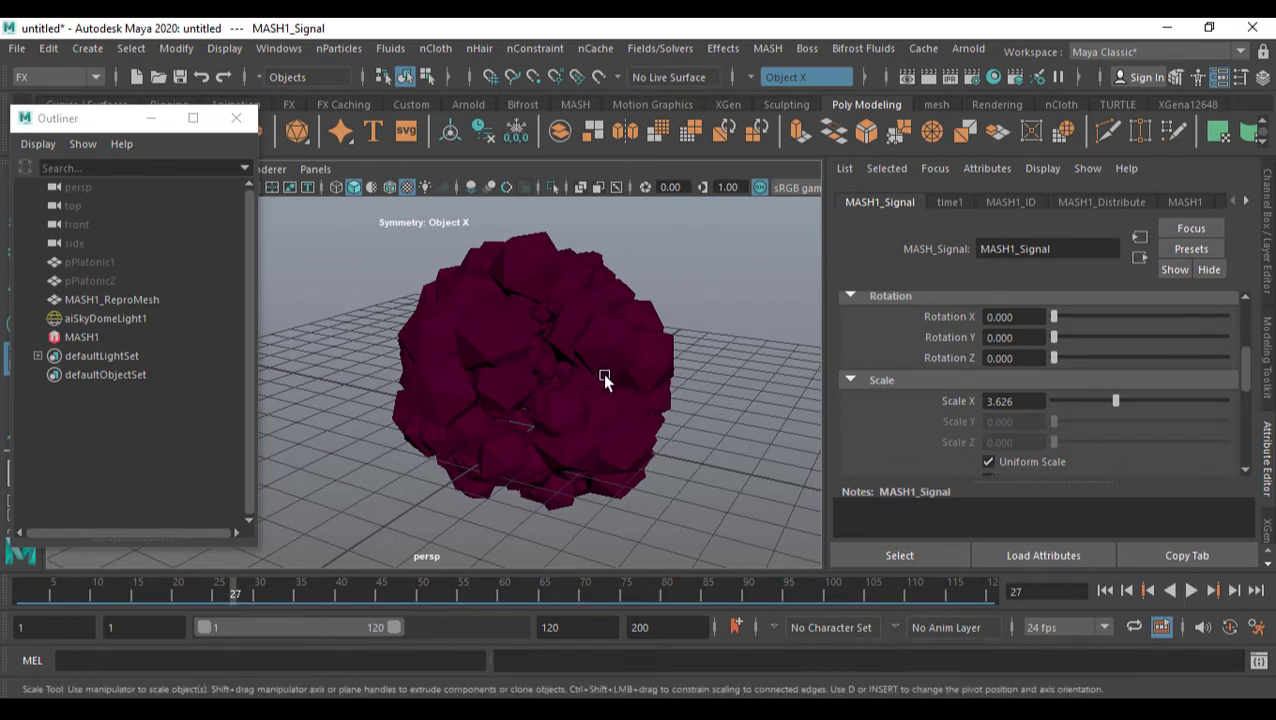
Turn off Uniform Scale on the Signal node, set Scale Y to 10, and play the animation from the start.
left_click(1025, 458)
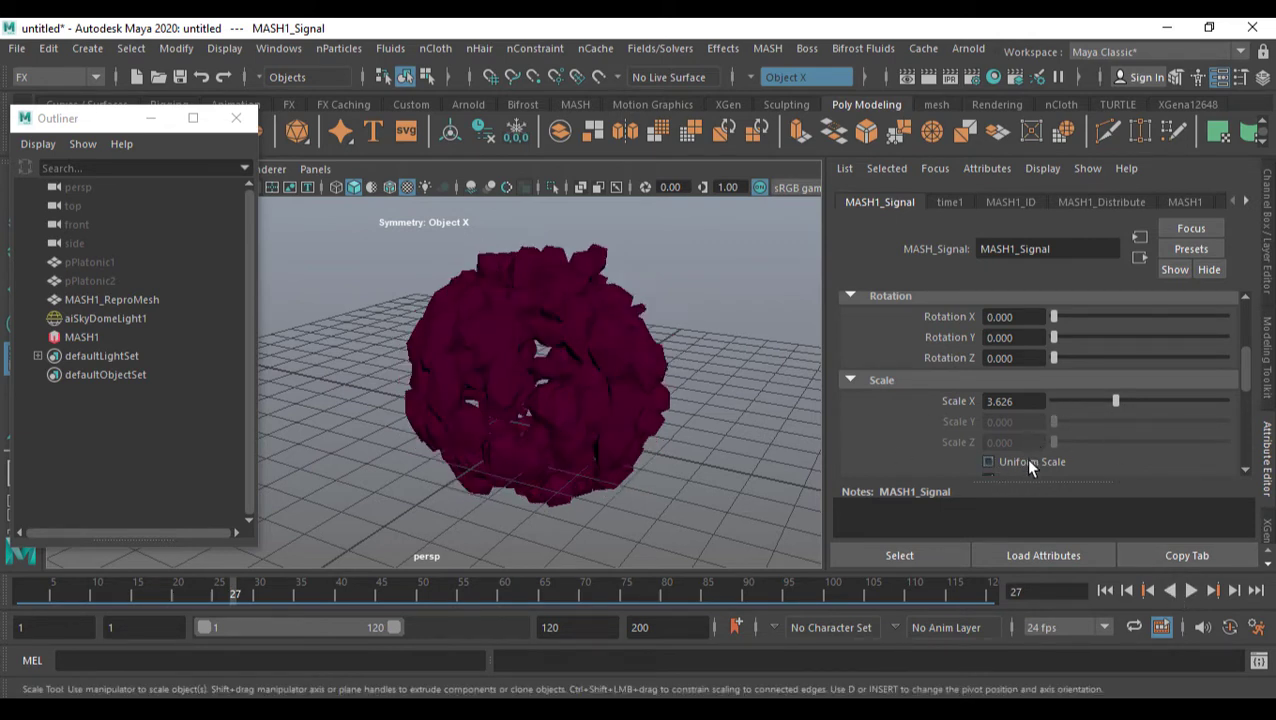
left_click_drag(650, 392, 541, 367, "alt")
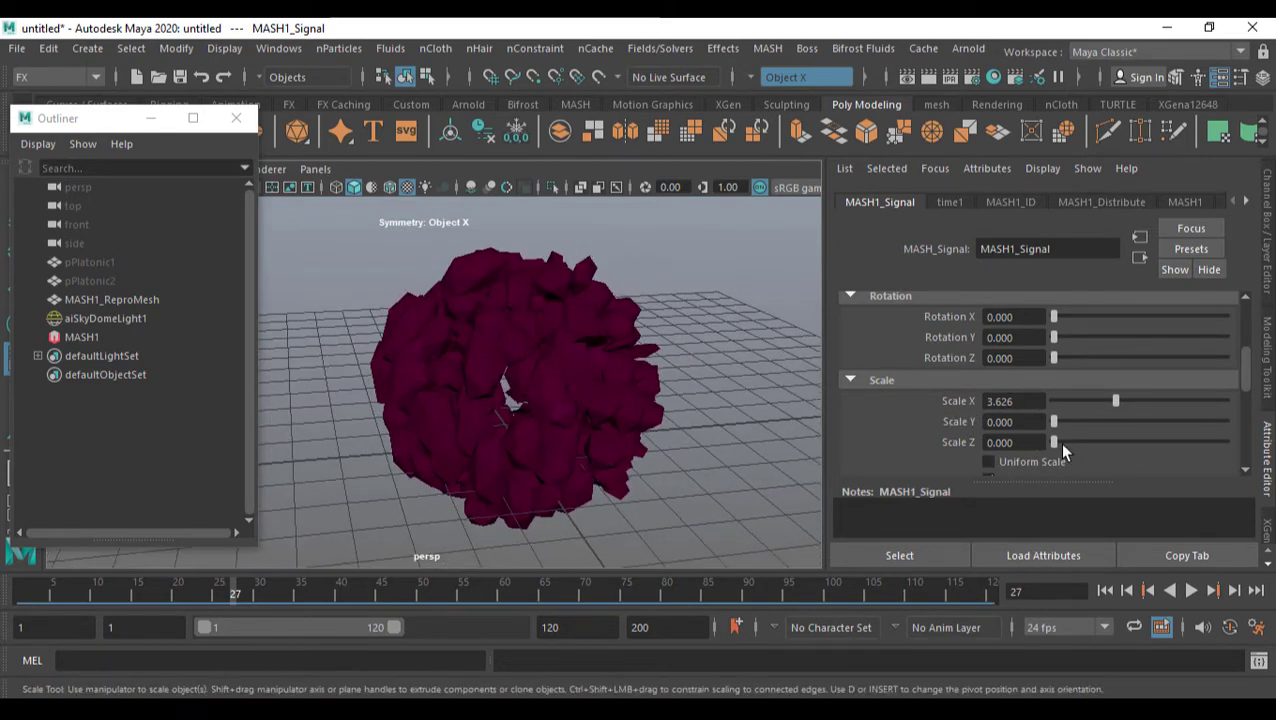
left_click_drag(1055, 424, 1245, 427)
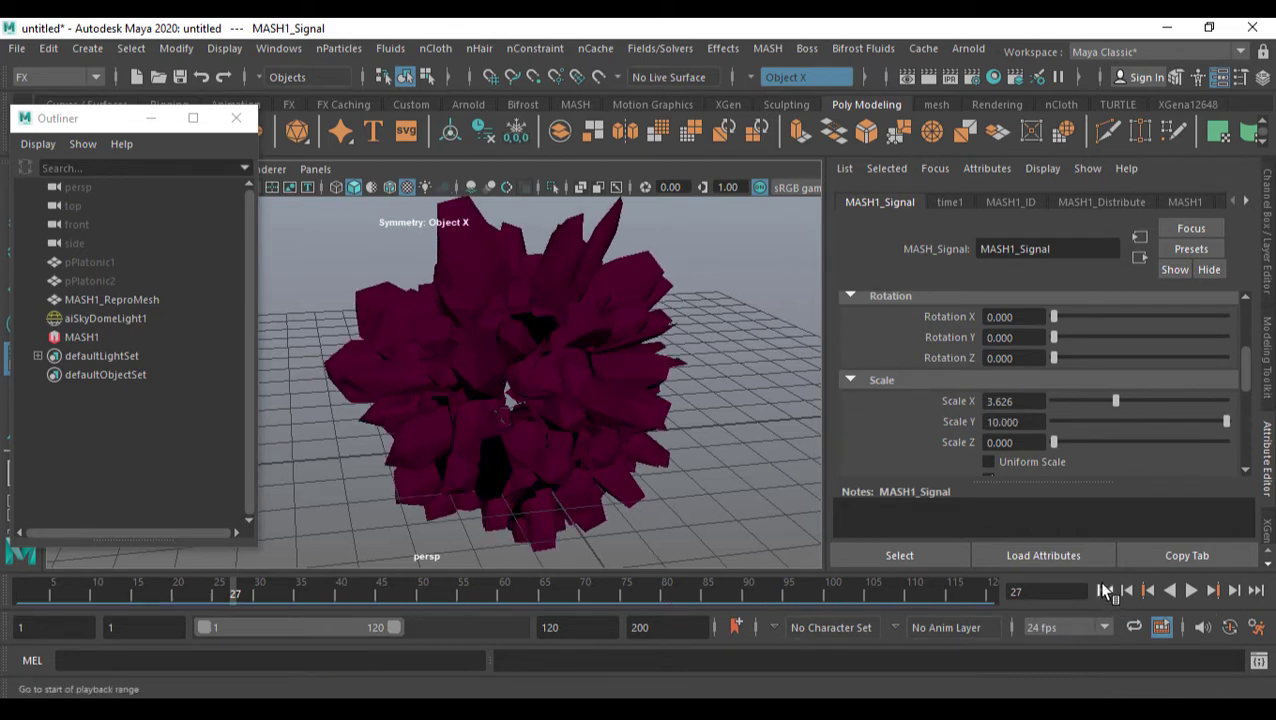
left_click(1105, 591)
left_click(1191, 591)
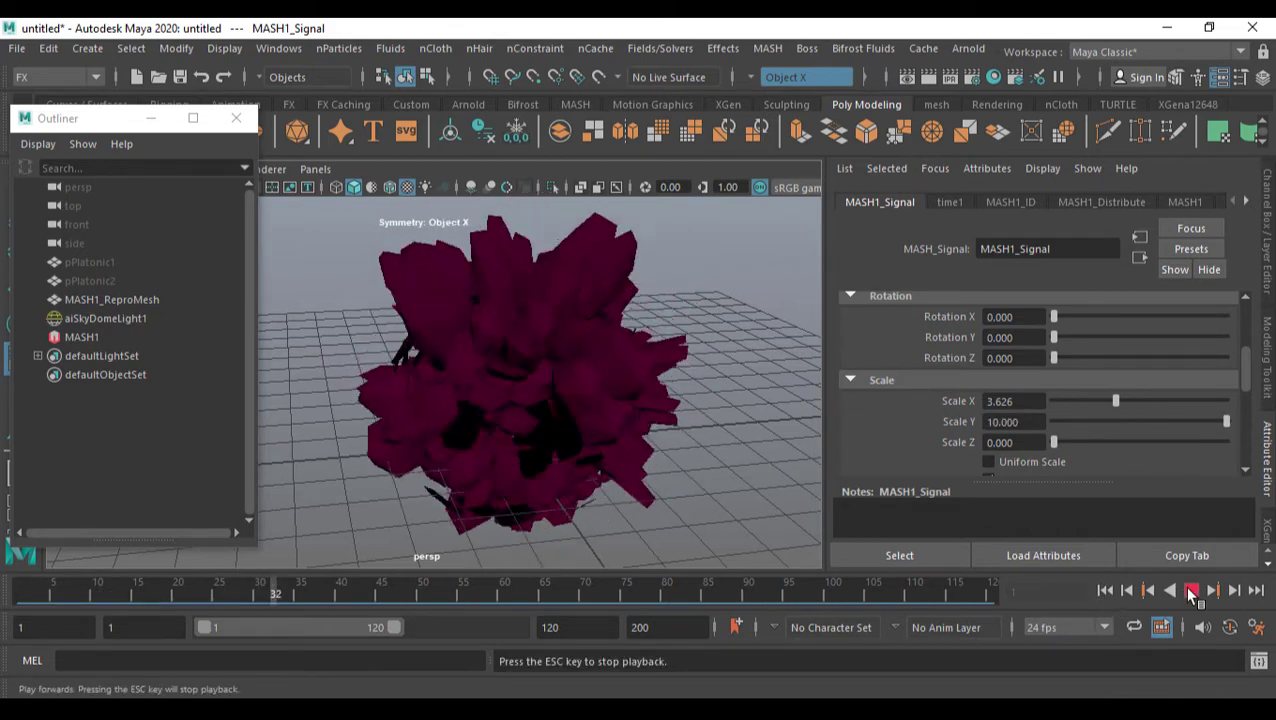
left_click(1191, 591)
Set the Signal node's Scale Y to about 2.912 and Scale Z to about 4.725, and preview the animation.
left_click_drag(1227, 424, 1099, 421)
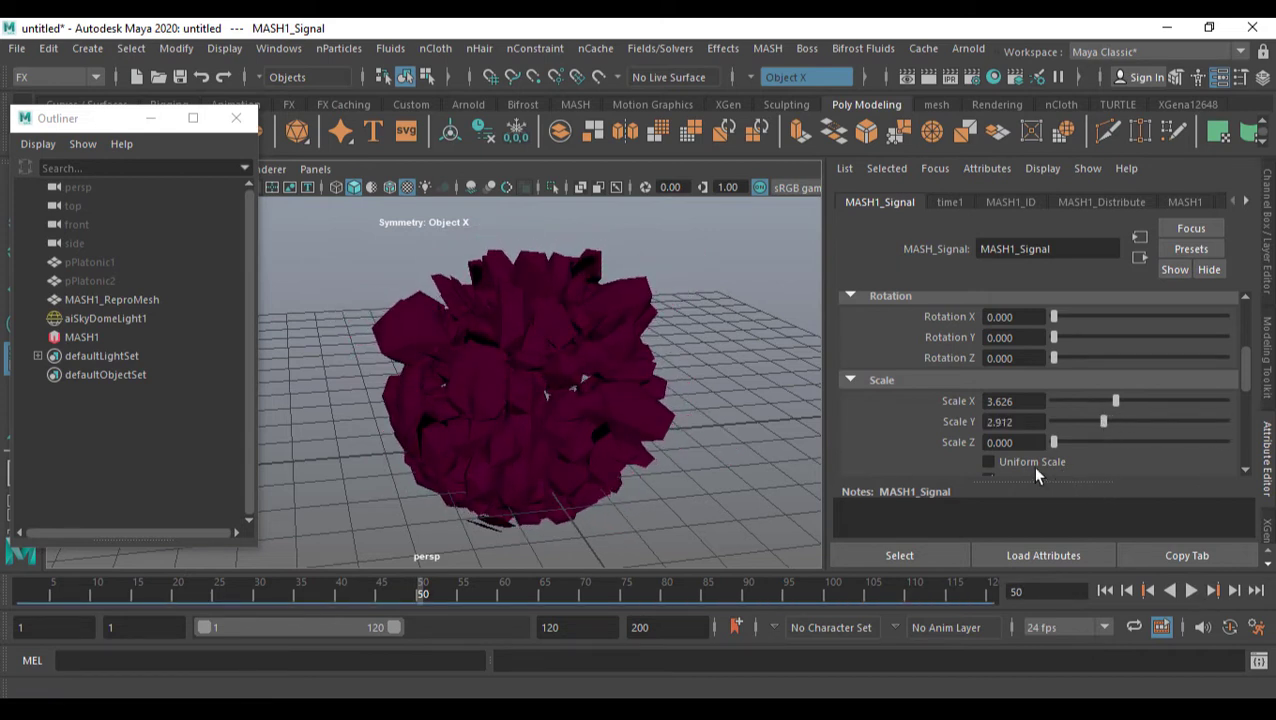
left_click_drag(1075, 447, 1129, 441)
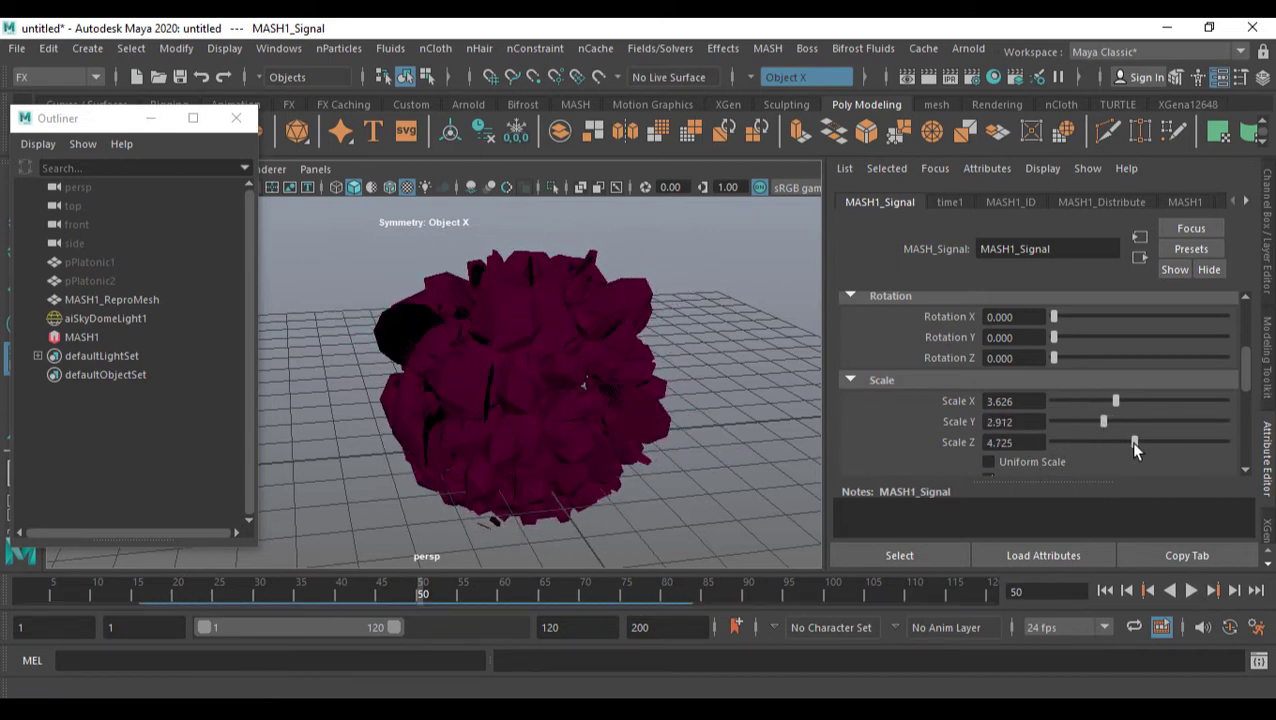
left_click(1105, 590)
left_click(1194, 590)
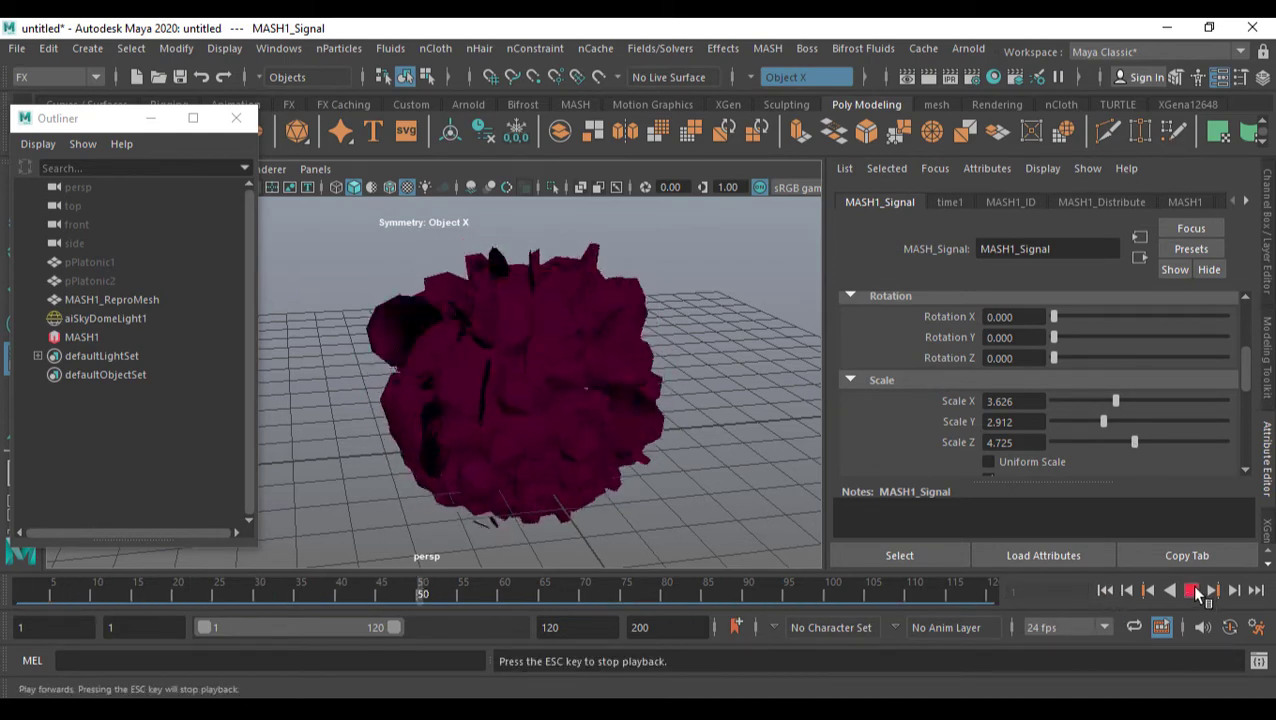
key("Escape")
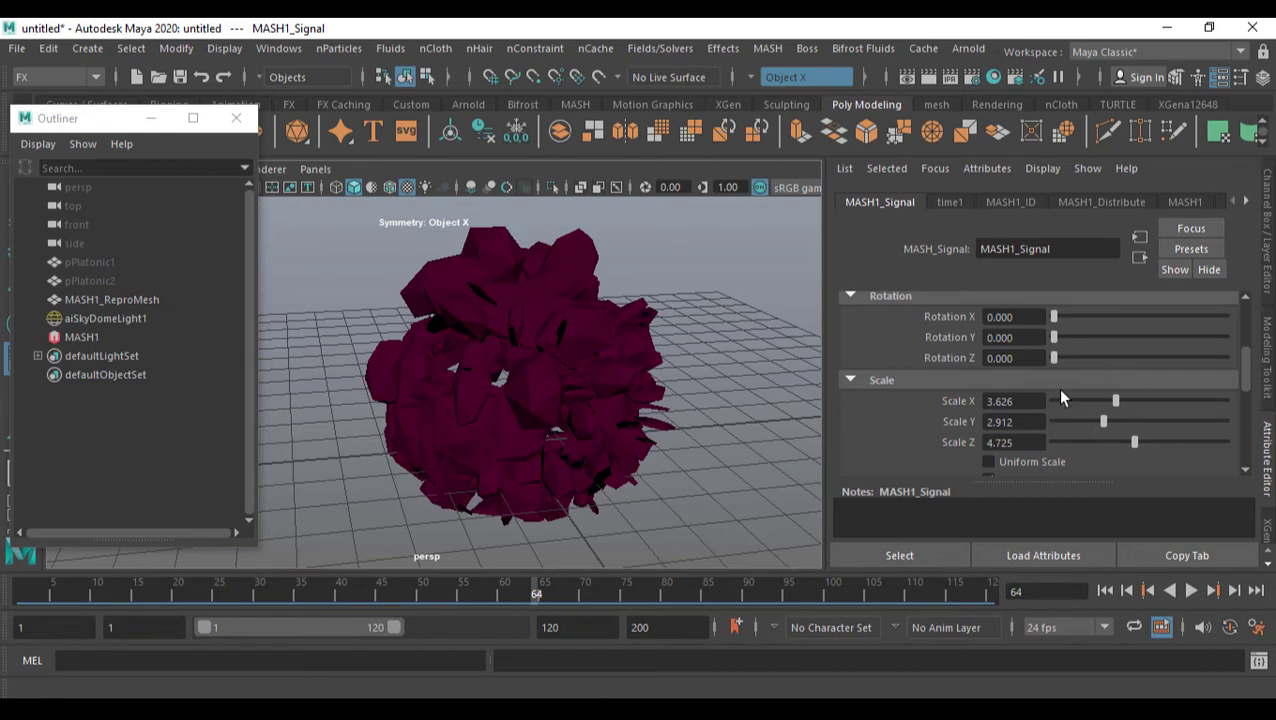
Turn Uniform Scale back on for the Signal node and reduce Scale X to about 2.088.
left_click(1013, 461)
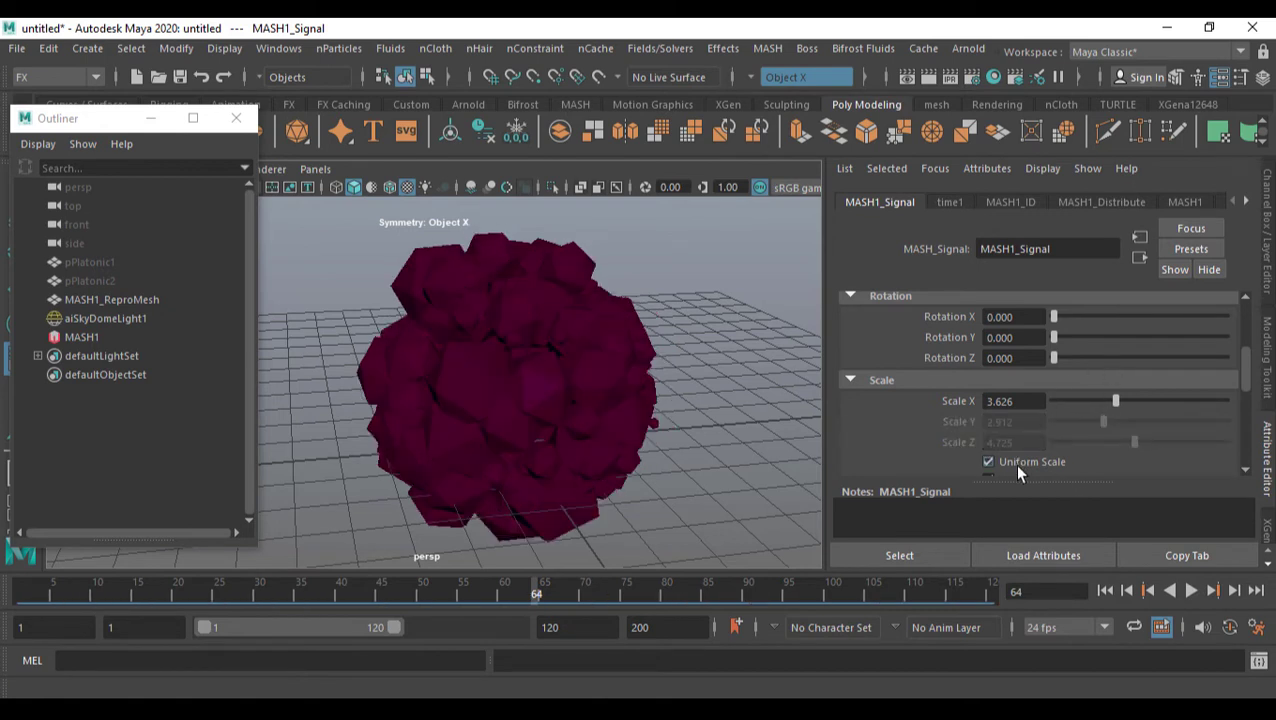
mouse_move(1116, 401)
left_mouse_down()
mouse_move(1068, 399)
mouse_move(1147, 399)
mouse_move(1091, 400)
left_mouse_up()
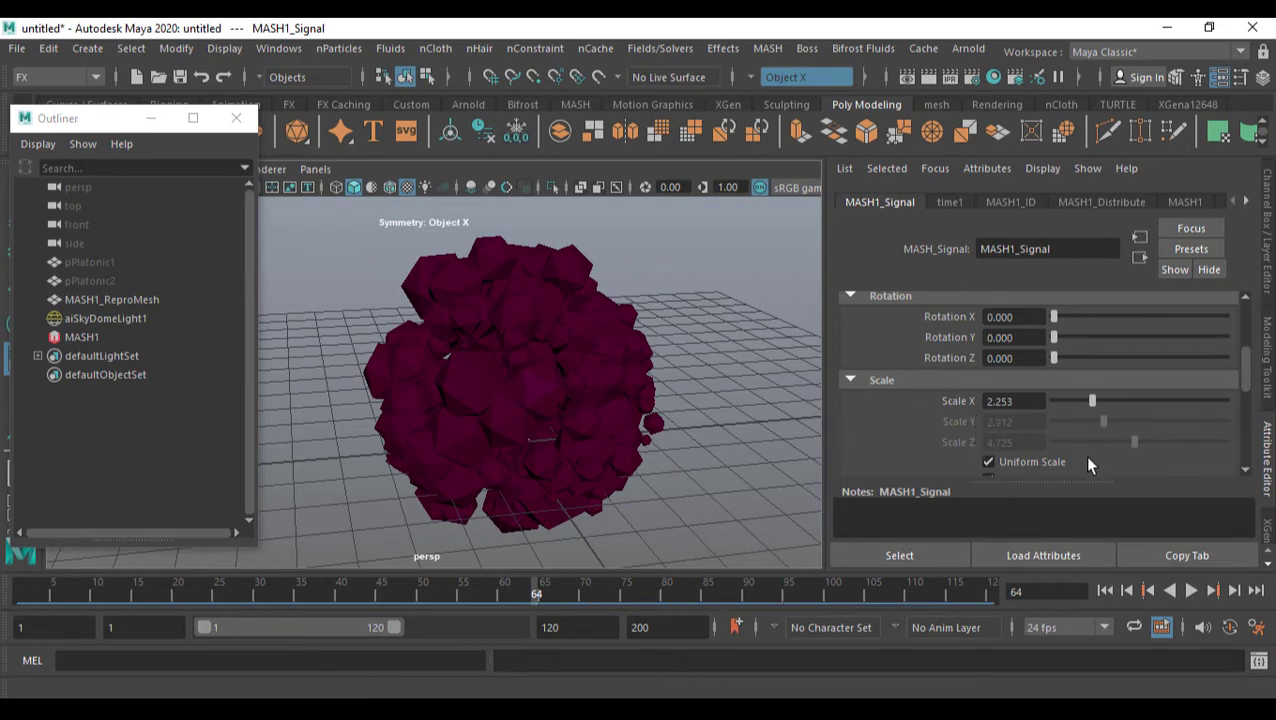
mouse_move(1091, 401)
left_mouse_down()
mouse_move(1072, 401)
mouse_move(1131, 401)
mouse_move(1089, 401)
left_mouse_up()
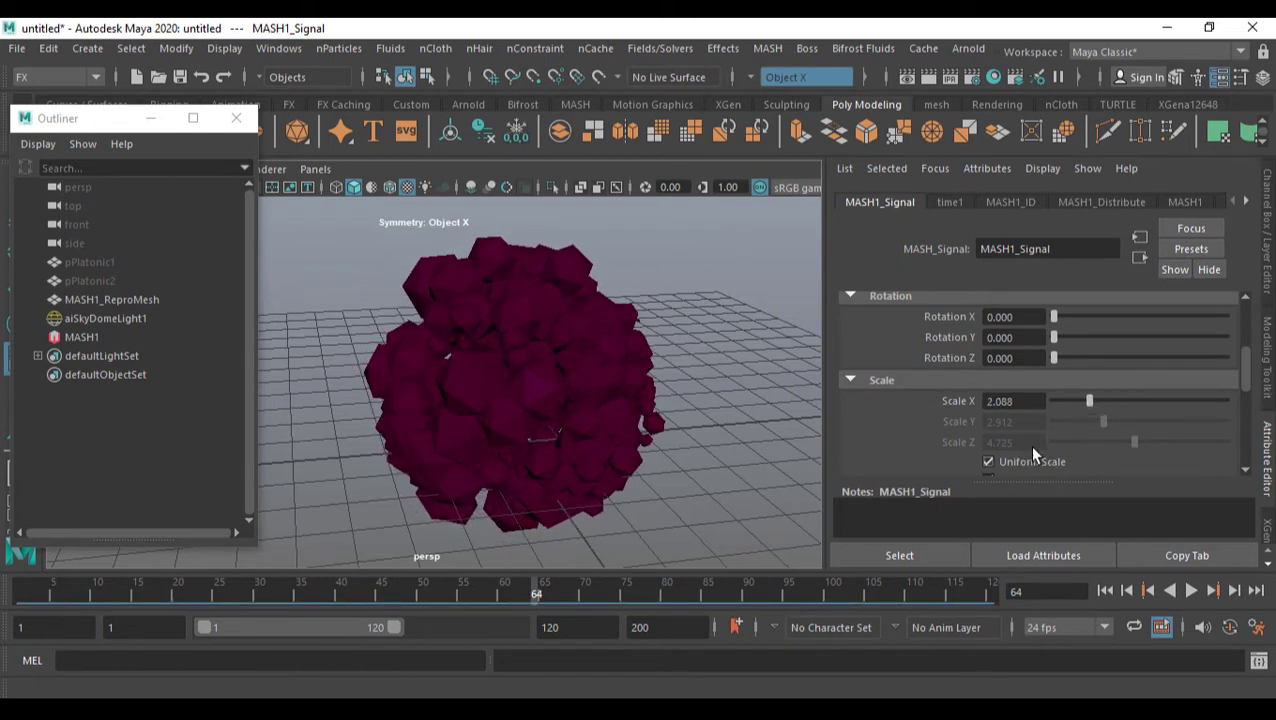
Set Octaves to 2 in the Signal node's noise settings and play the animation from the first frame.
scroll(994, 407, "down", 2)
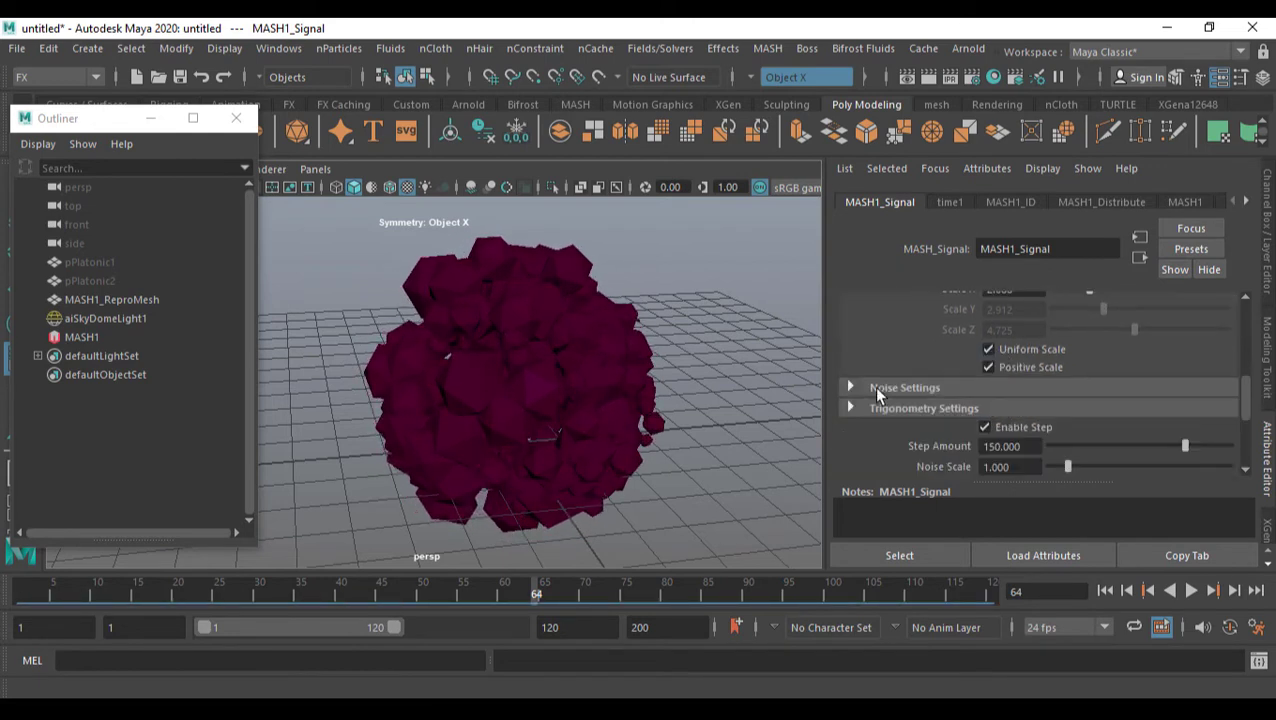
left_click(873, 386)
scroll(980, 428, "down", 1)
left_click_drag(1050, 352, 1074, 353)
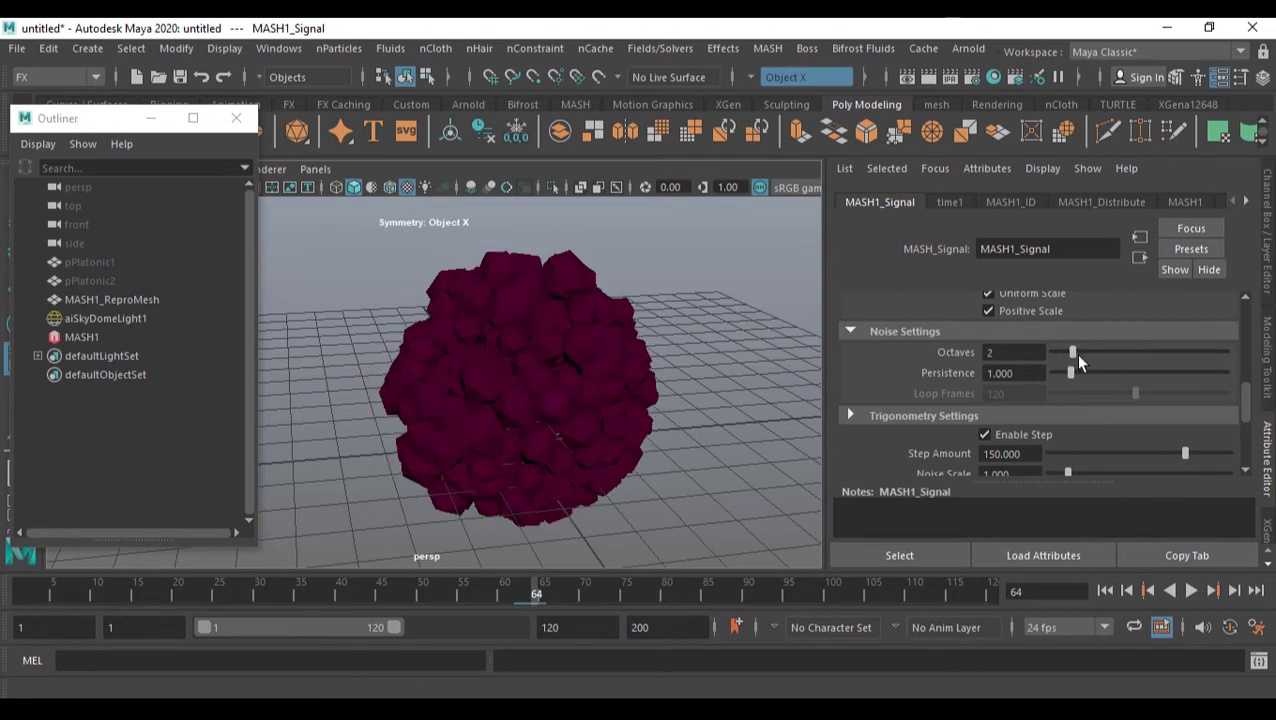
left_click(1104, 591)
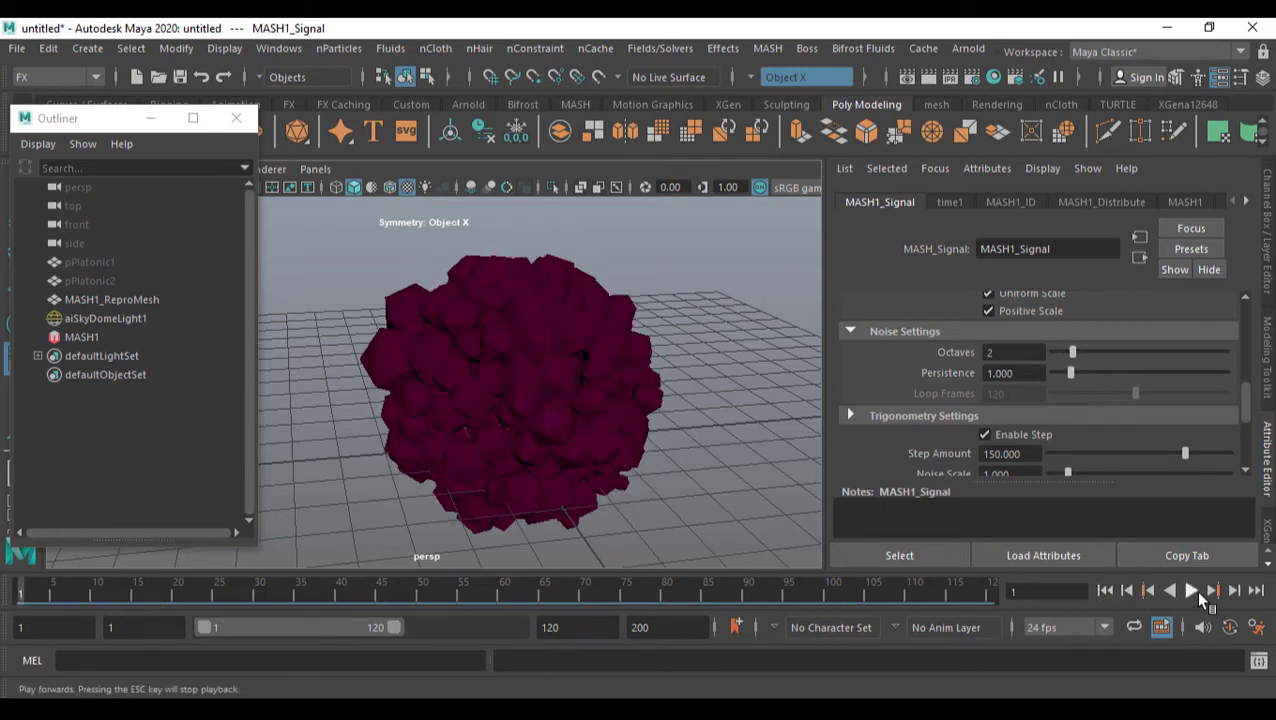
left_click(1191, 590)
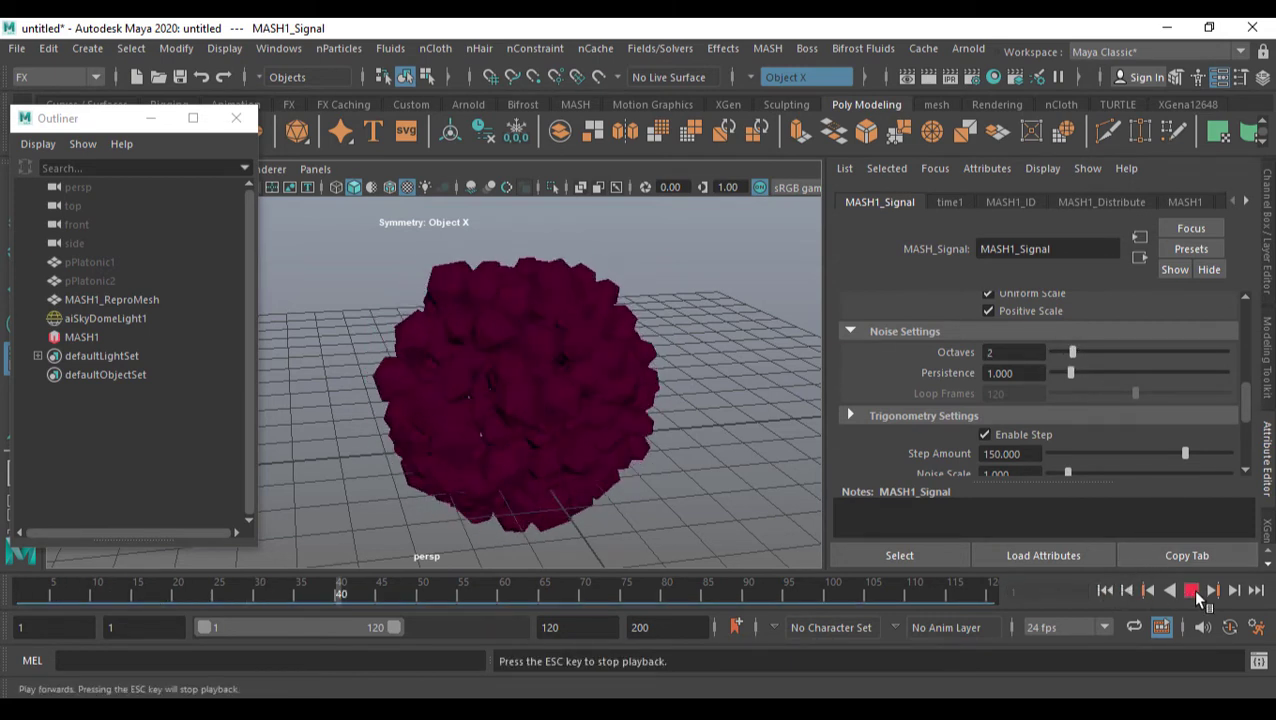
Try Octaves at 5 on the Signal node, play the animation from the first frame, and set Octaves to 1.
left_click(1191, 589)
left_click_drag(1080, 352, 1130, 352)
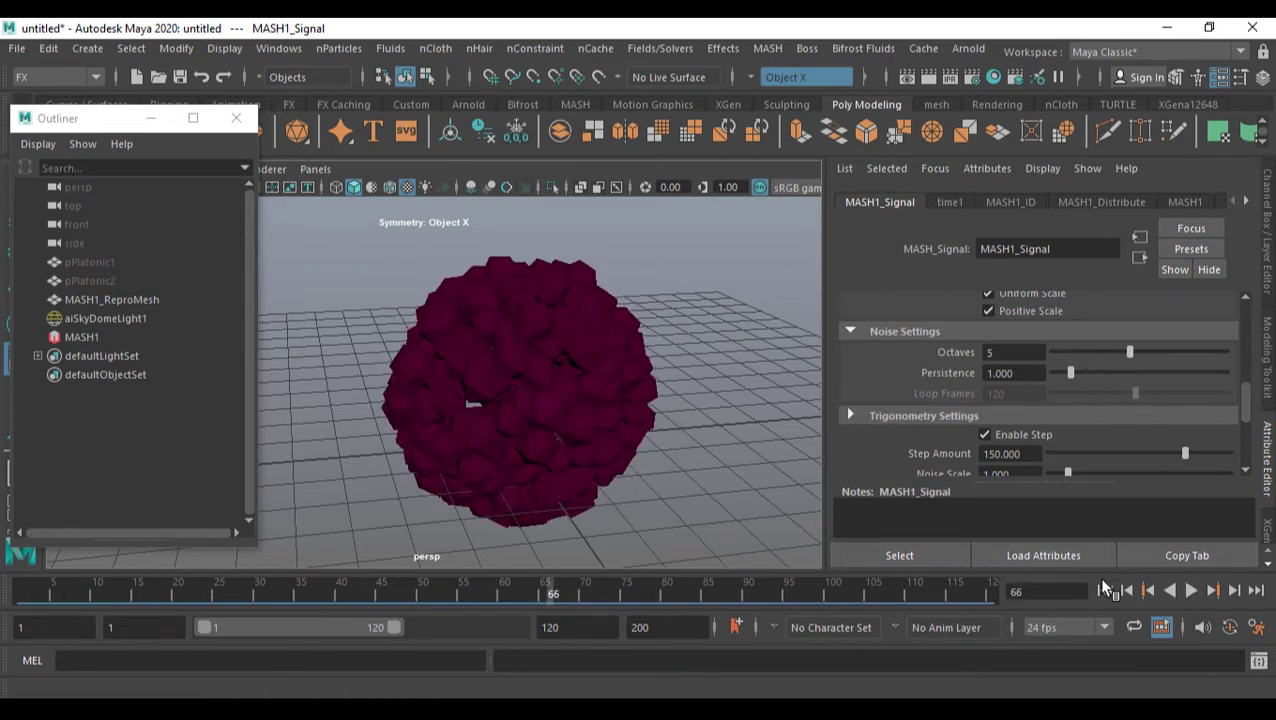
left_click(1104, 591)
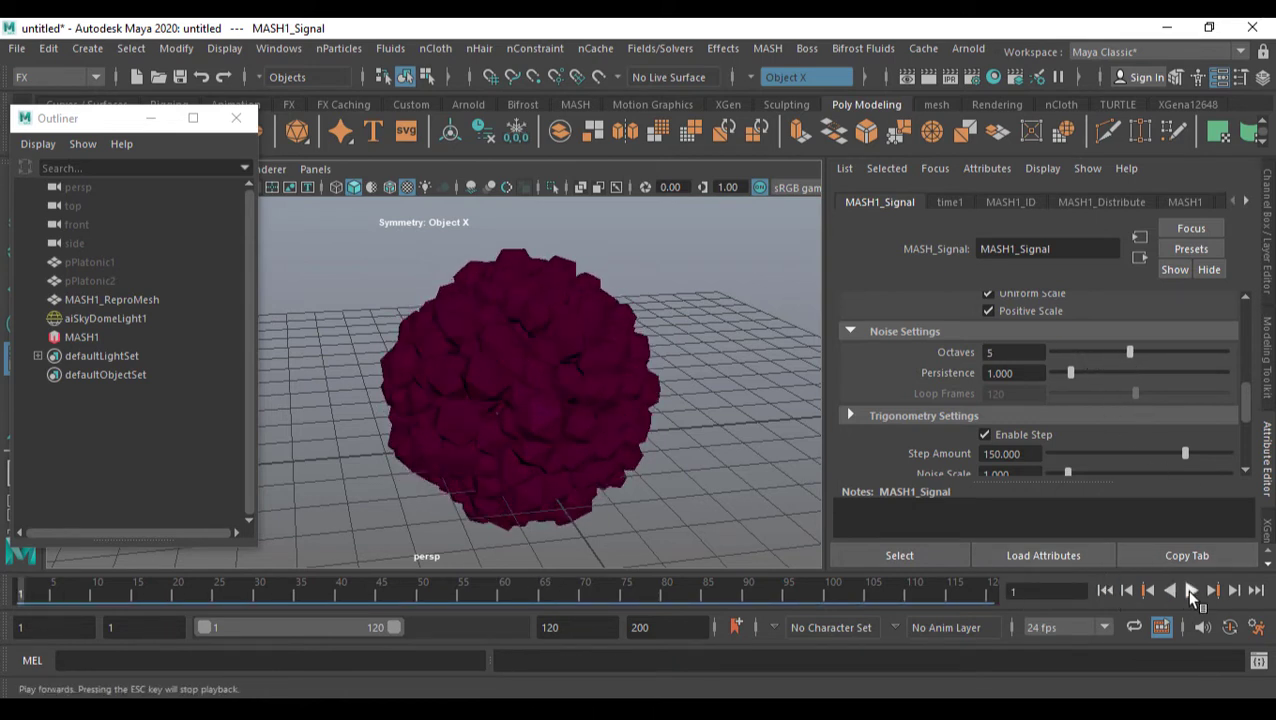
left_click(1191, 590)
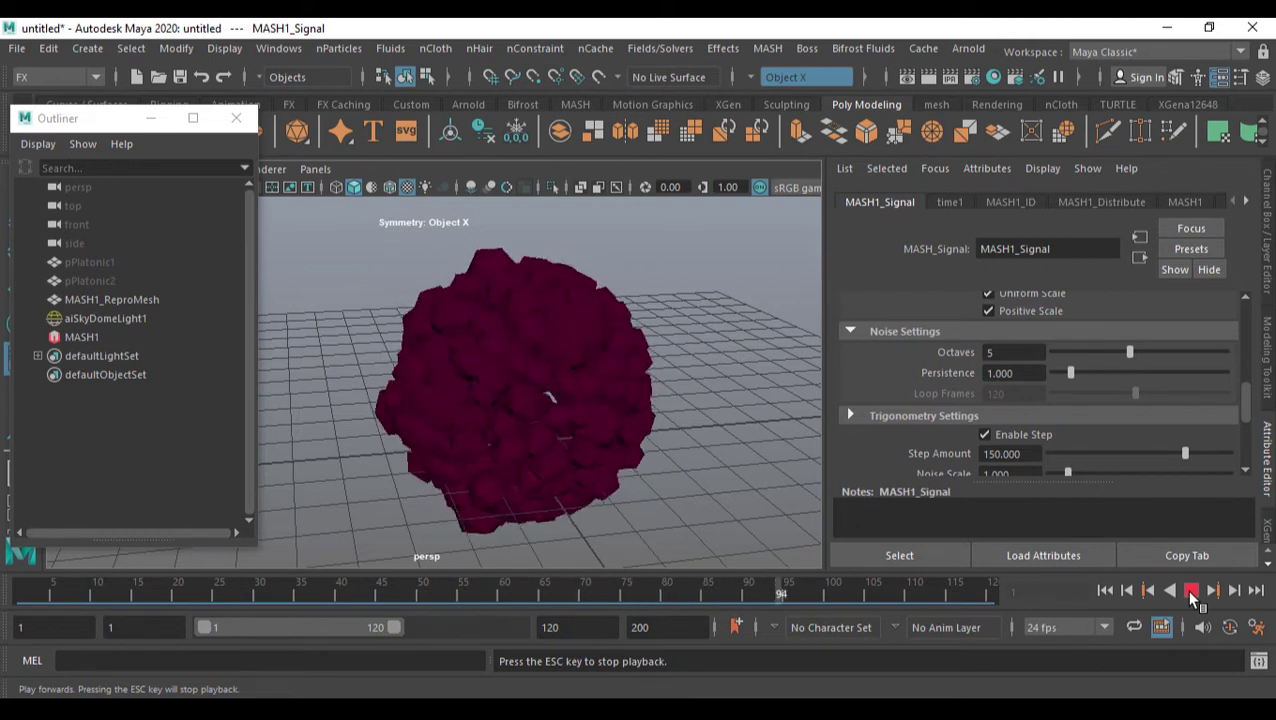
left_click(1191, 591)
left_click(1104, 591)
left_click_drag(1127, 356, 1051, 361)
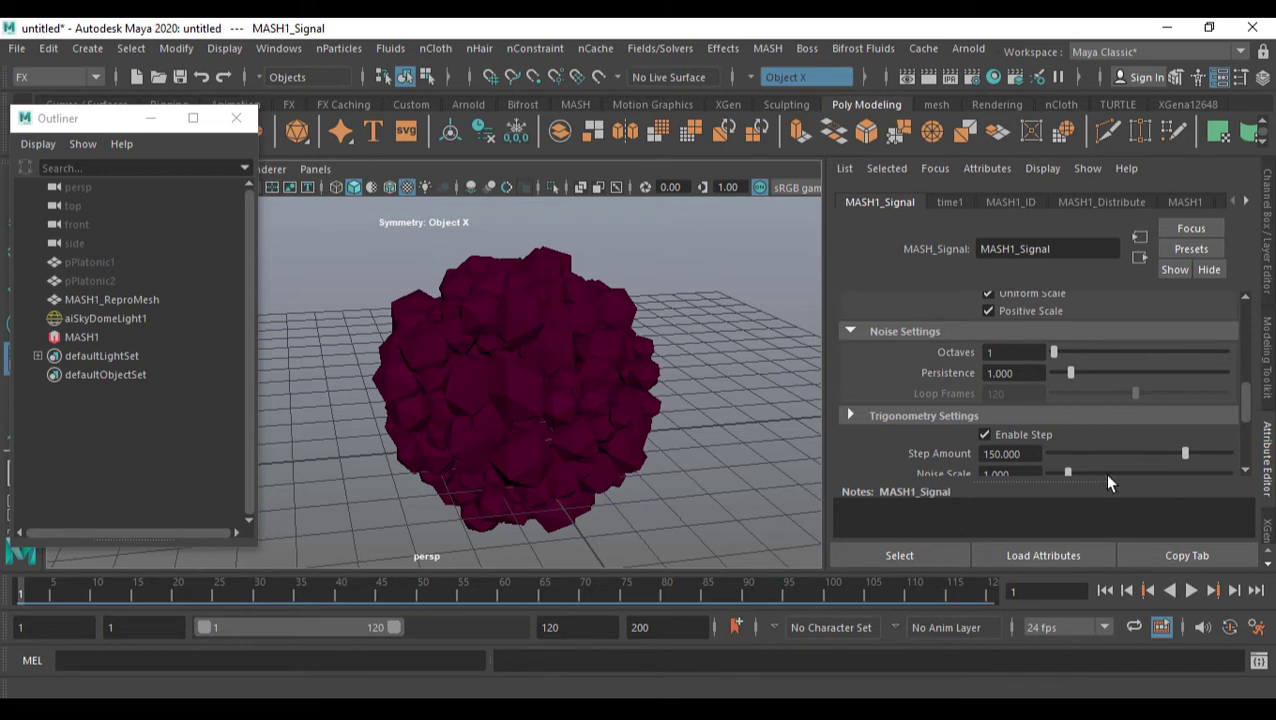
Try a Step Amount of 200 on the Signal node, preview the animation, and set Step Amount back to 150.
scroll(1105, 440, "down", 2)
scroll(1106, 420, "up", 1)
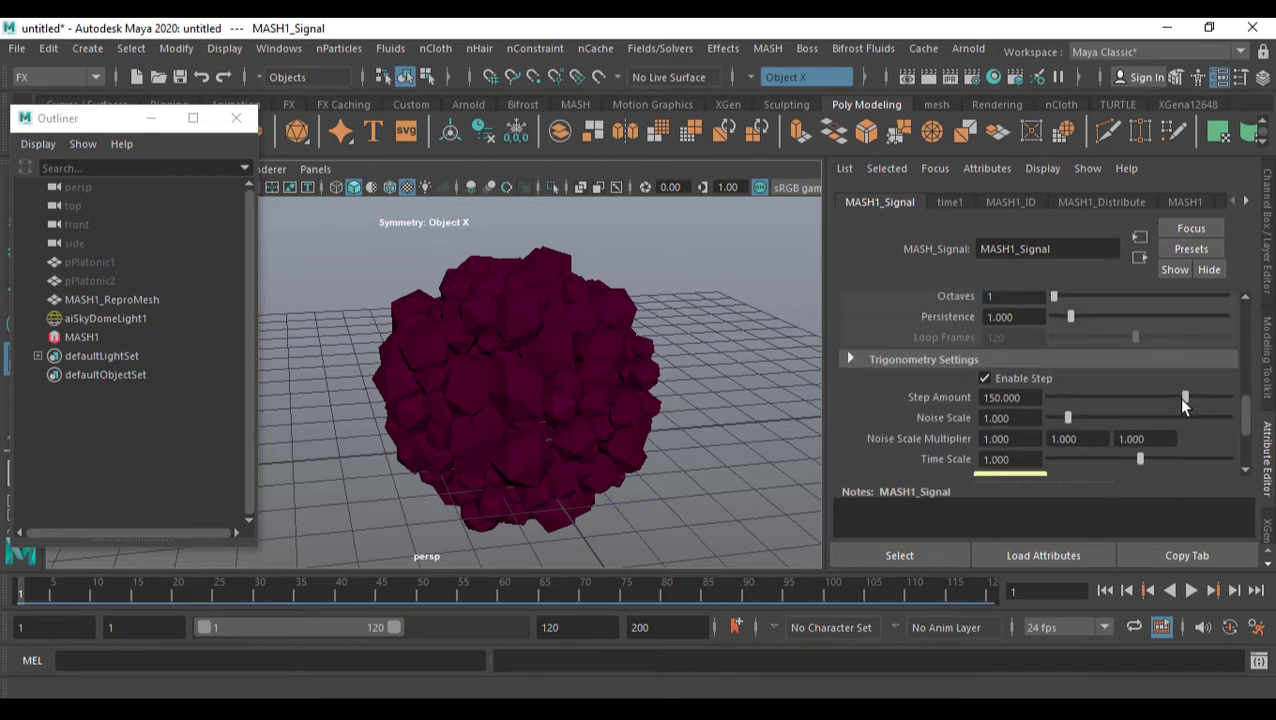
left_click_drag(1184, 397, 1252, 404)
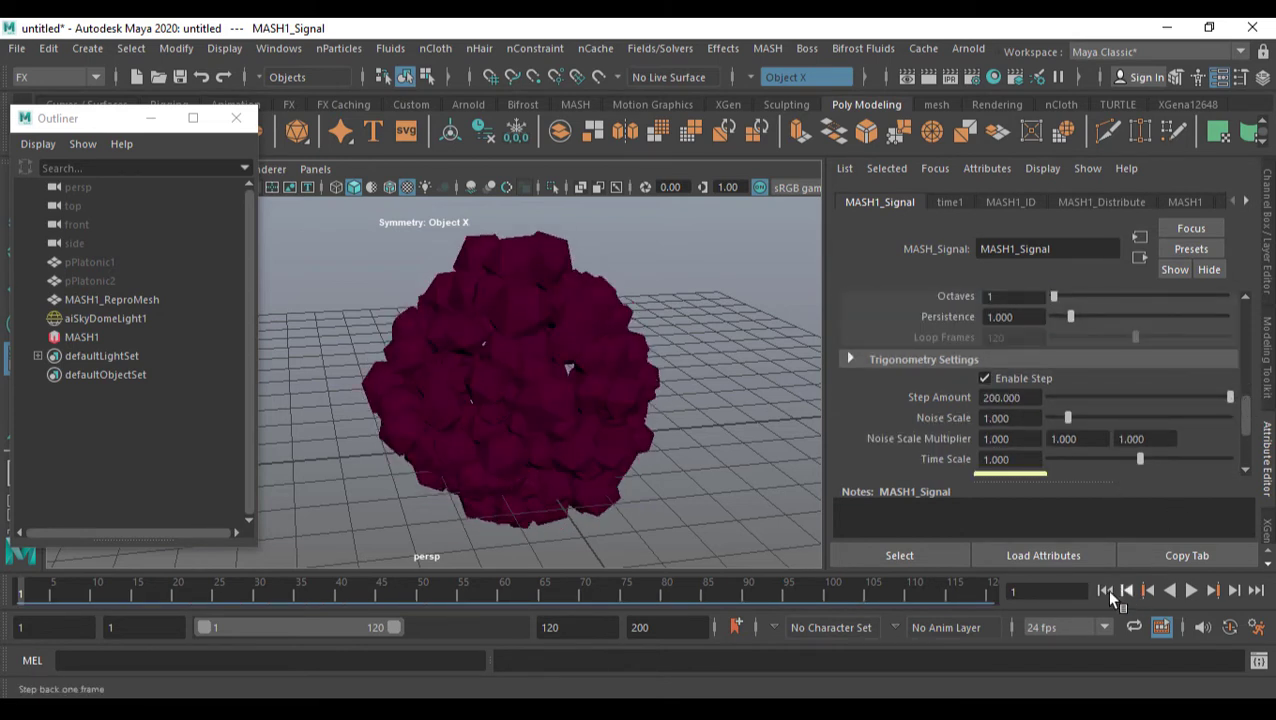
left_click(1190, 590)
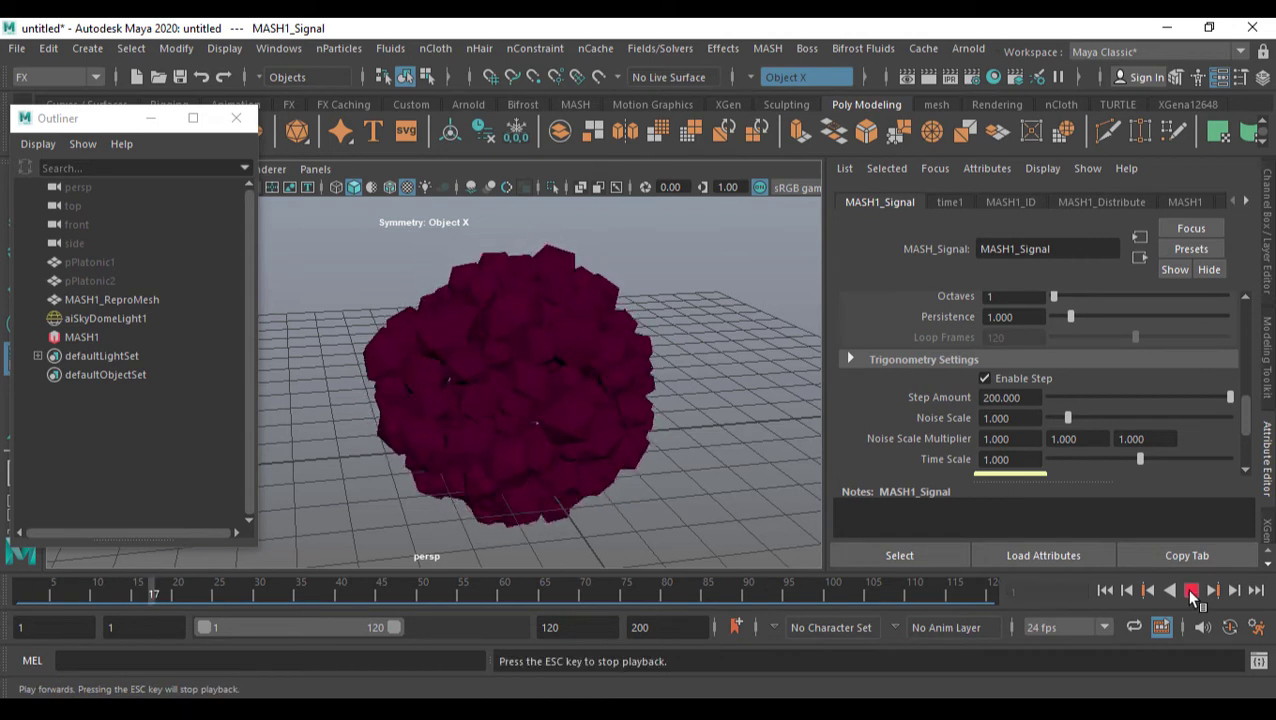
key("Escape")
left_click(1003, 398)
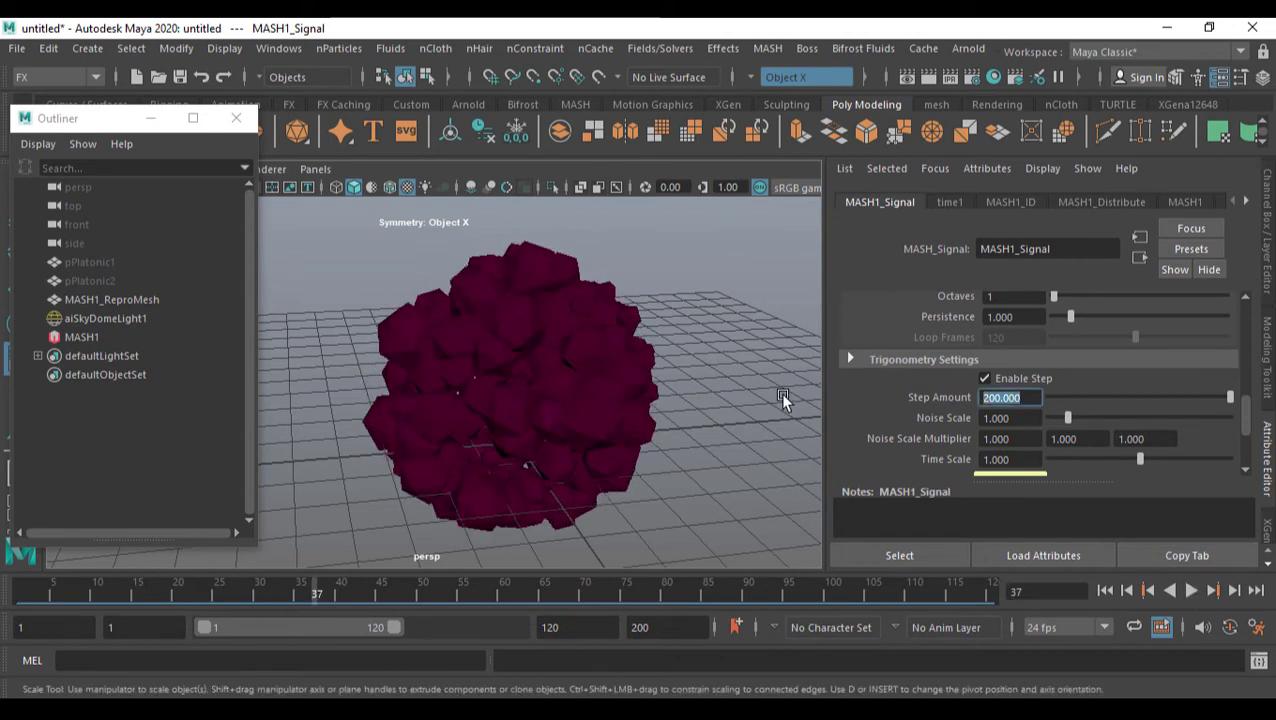
type("150")
key("Return")
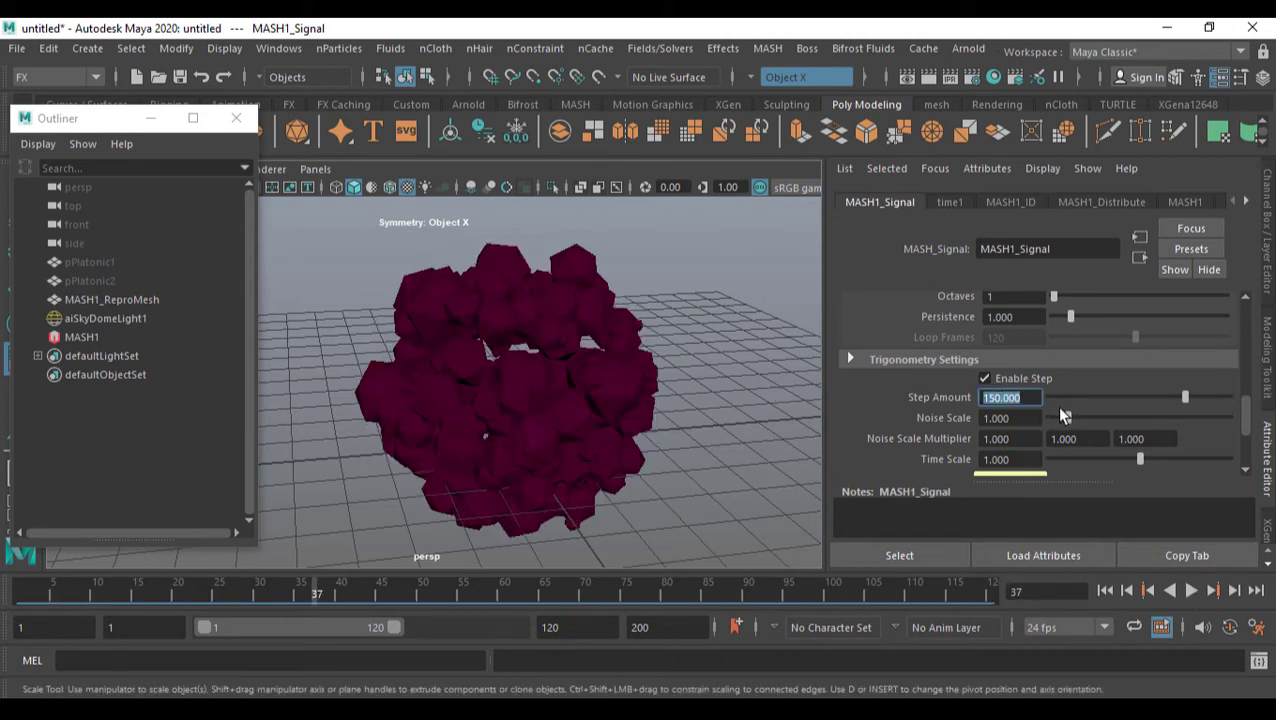
Try a Noise Scale of about 5.842, play the animation from the first frame, and set Noise Scale back to 1.
left_click_drag(1070, 418, 1155, 418)
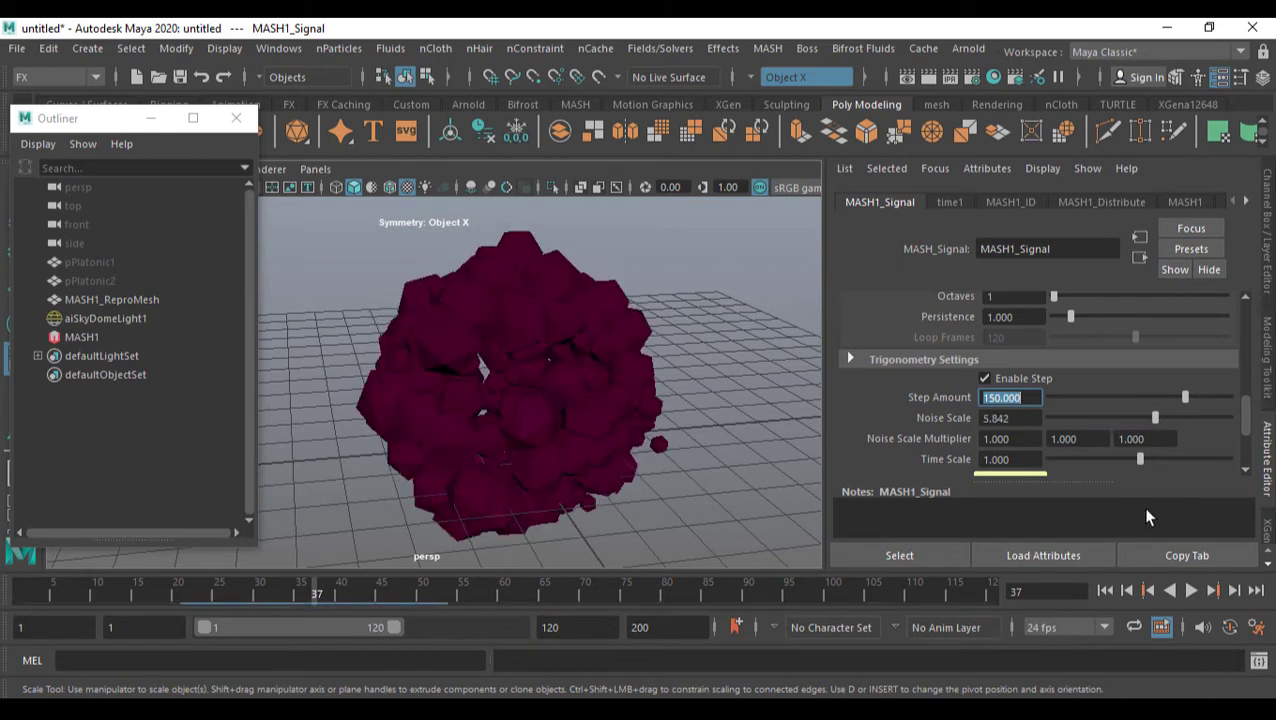
left_click(1105, 590)
left_click(1191, 591)
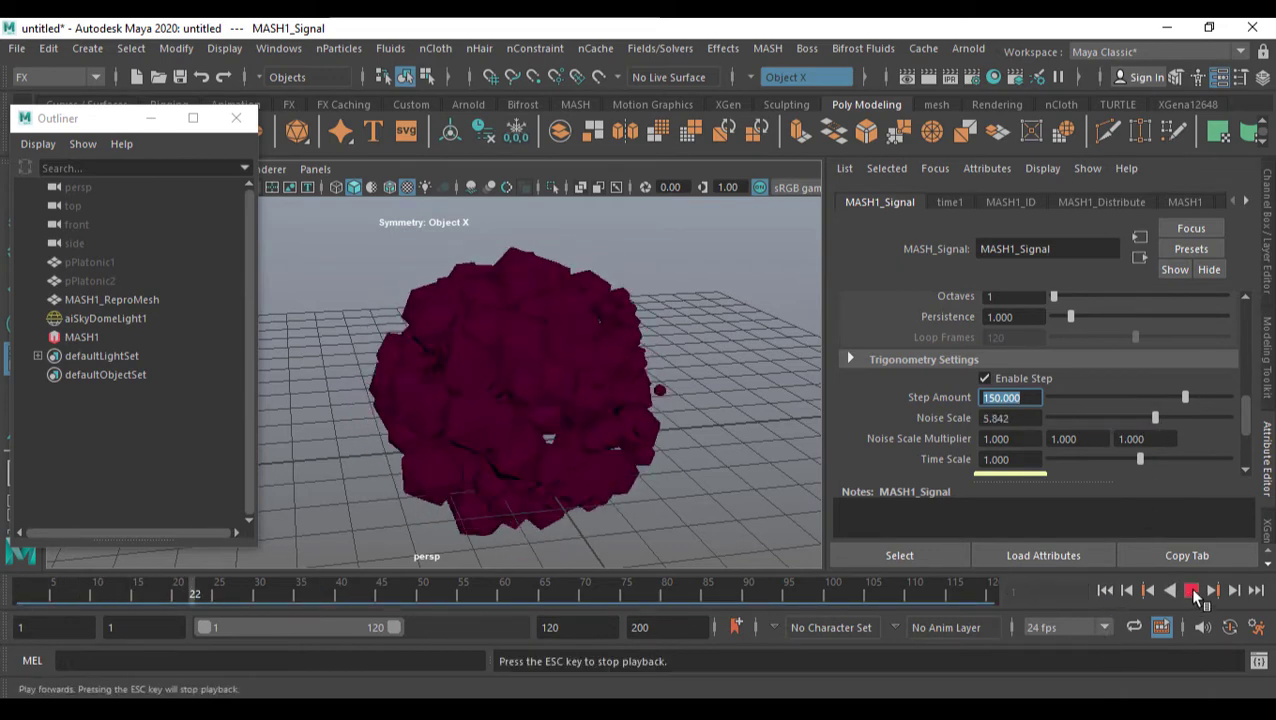
left_click(1193, 592)
left_click(1037, 418)
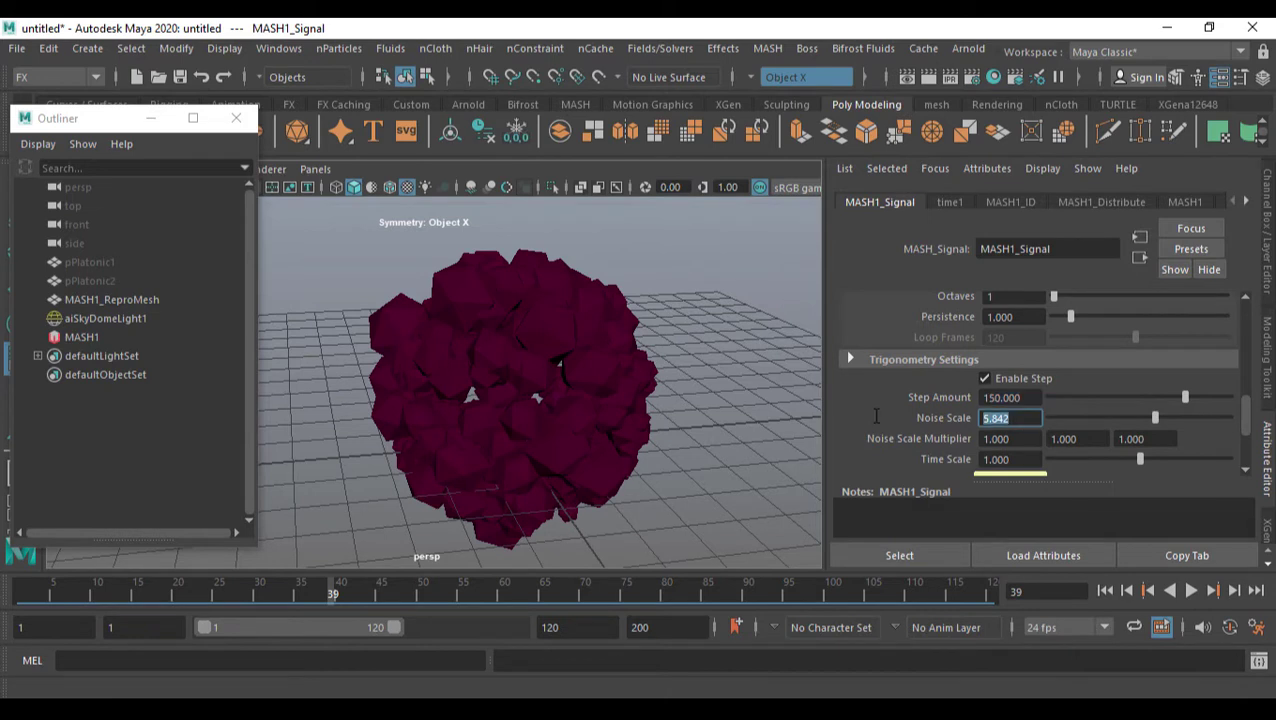
type("1")
key("Return")
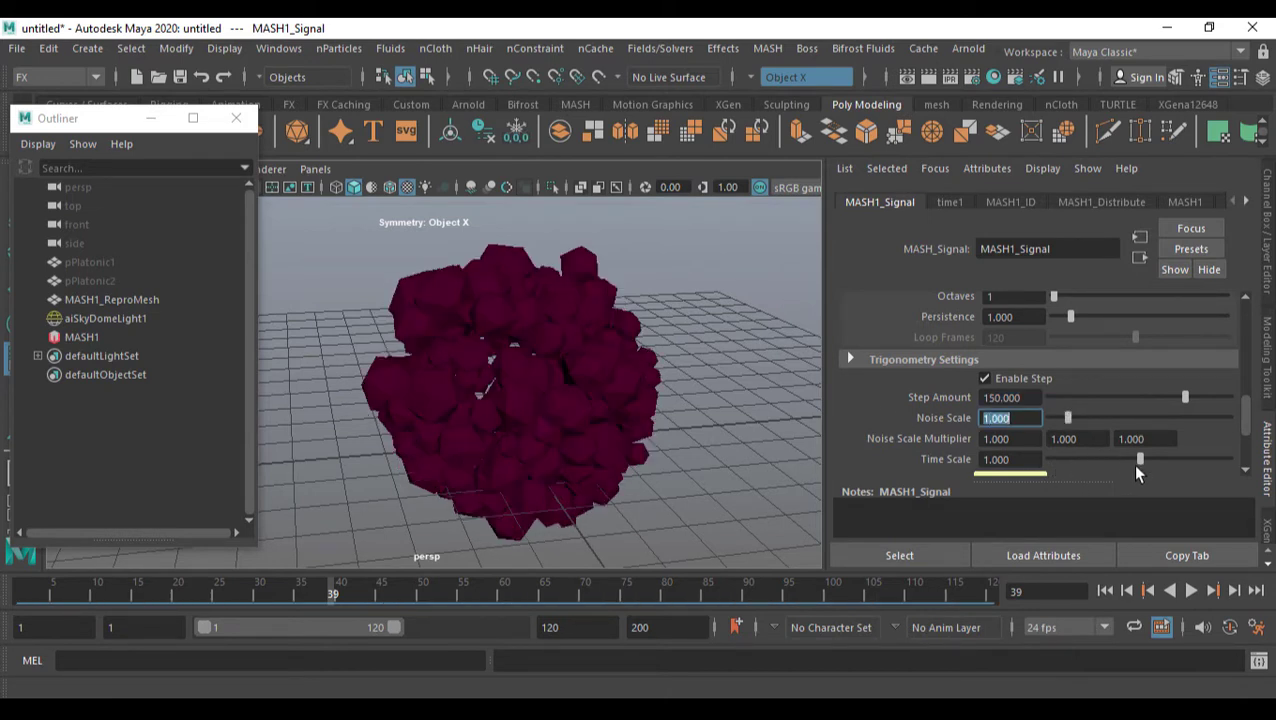
Look over the Signal node's Trigonometry Settings and expand its Strength settings.
scroll(1140, 458, "down", 2)
left_click(860, 302)
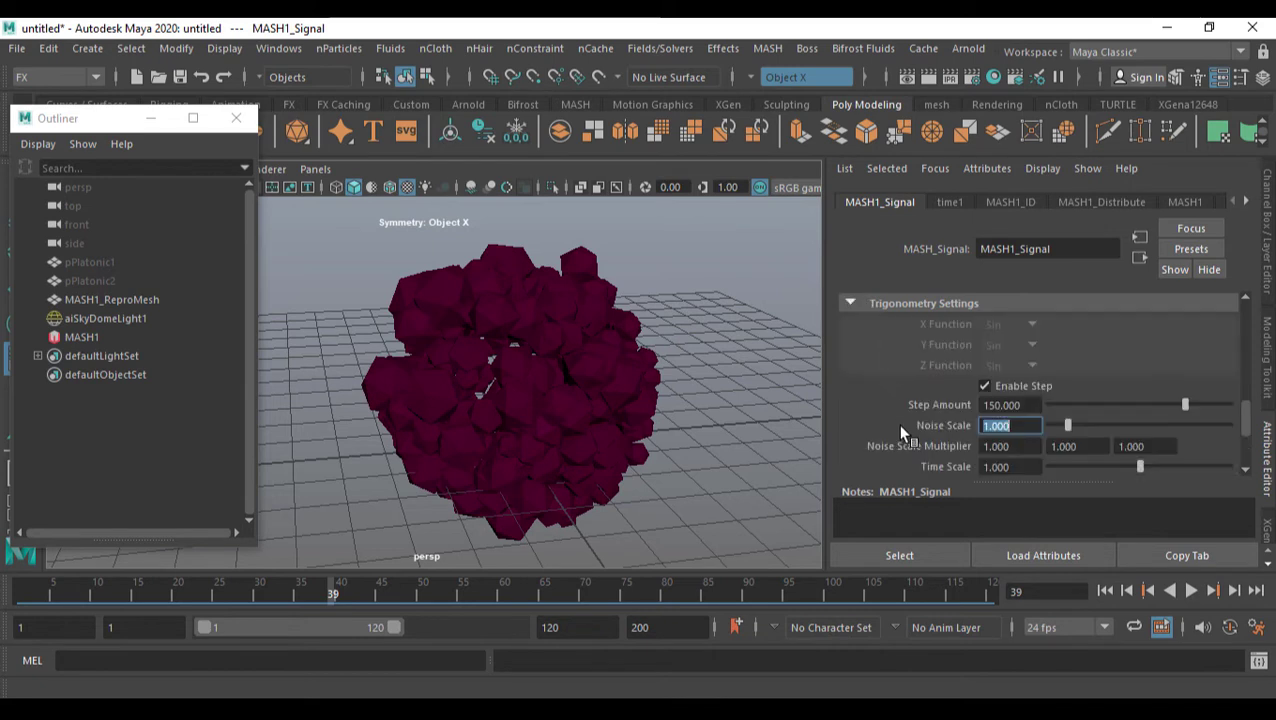
left_click(877, 304)
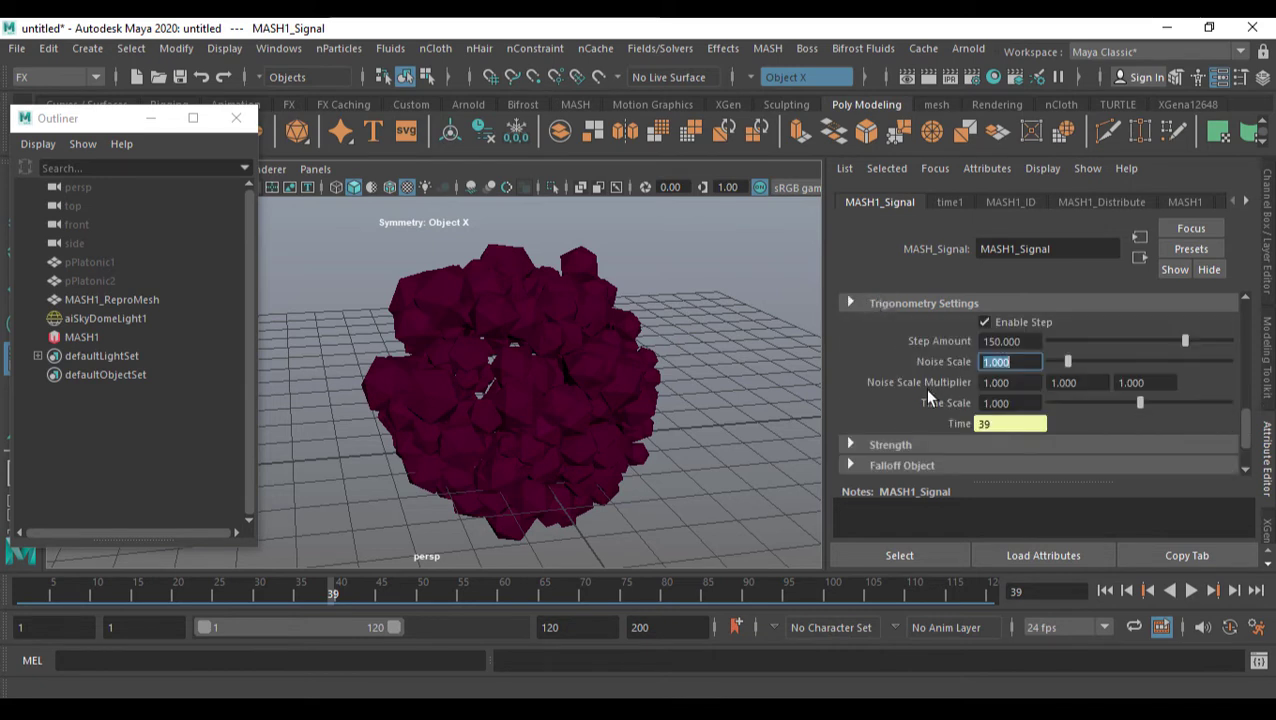
scroll(917, 409, "down", 2)
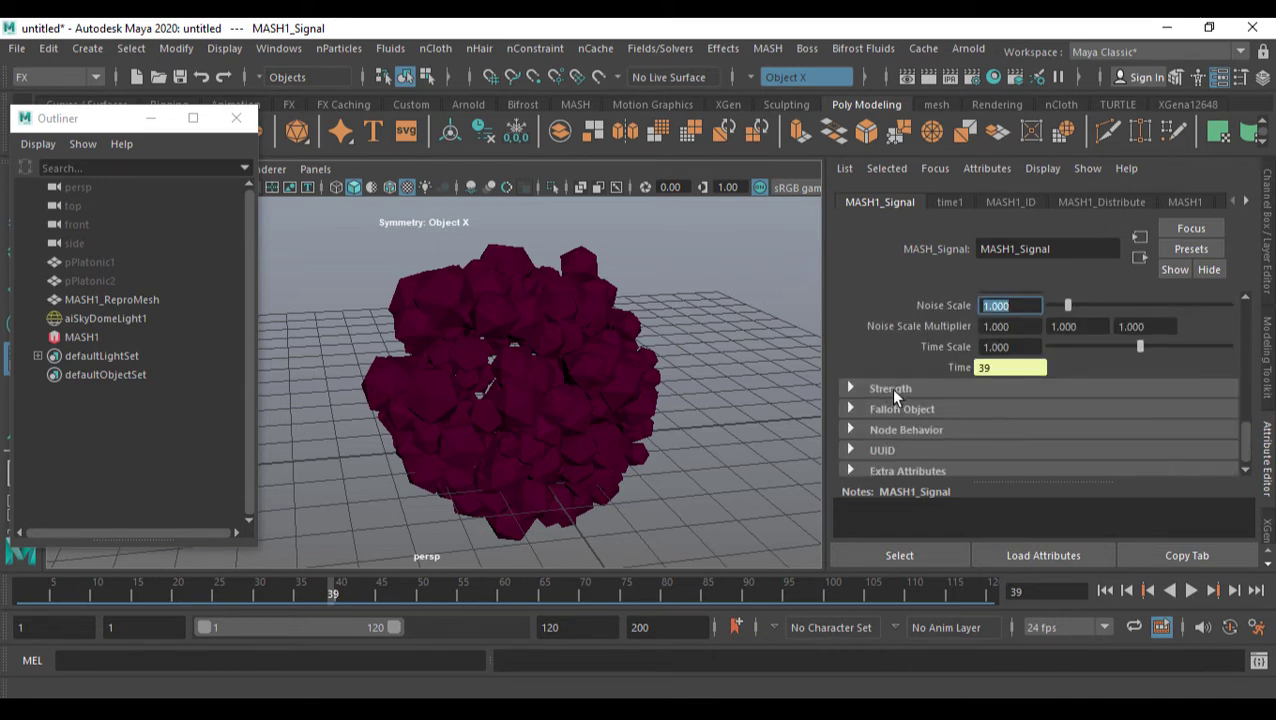
left_click(890, 389)
scroll(1080, 425, "down", 2)
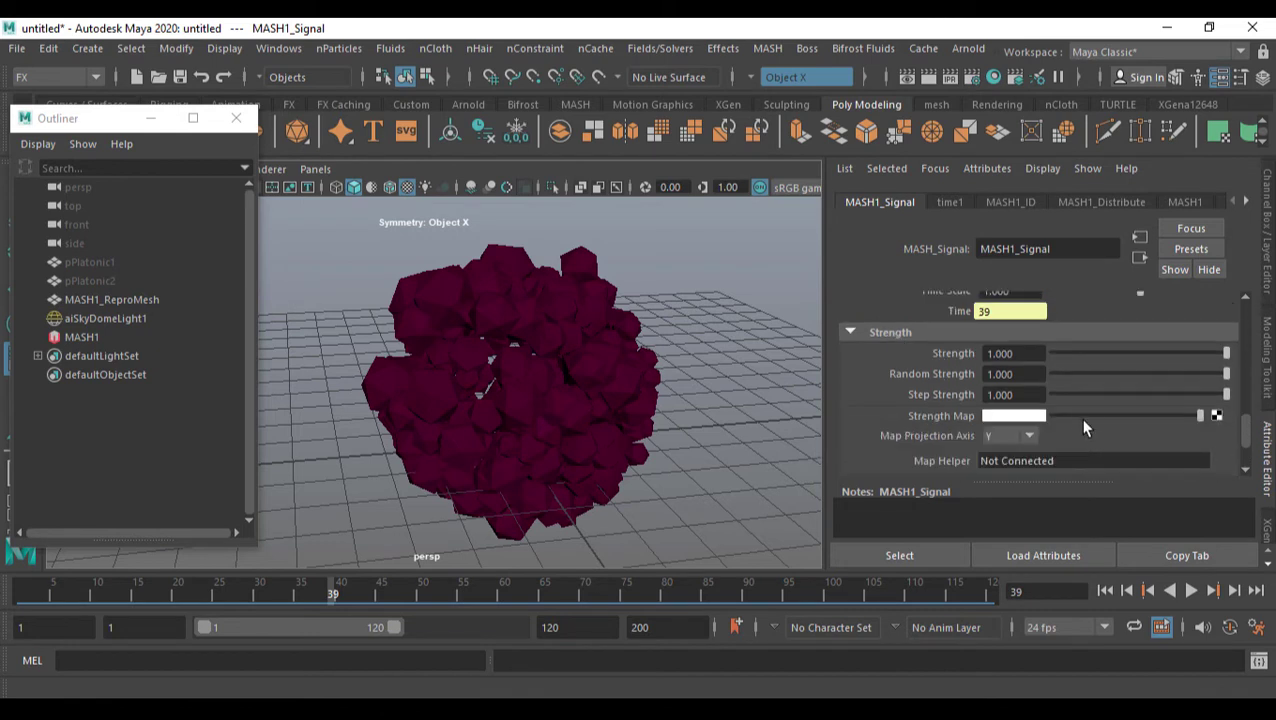
Preview the animation from the first frame and stop the playback.
left_click(1106, 591)
left_click(1191, 590)
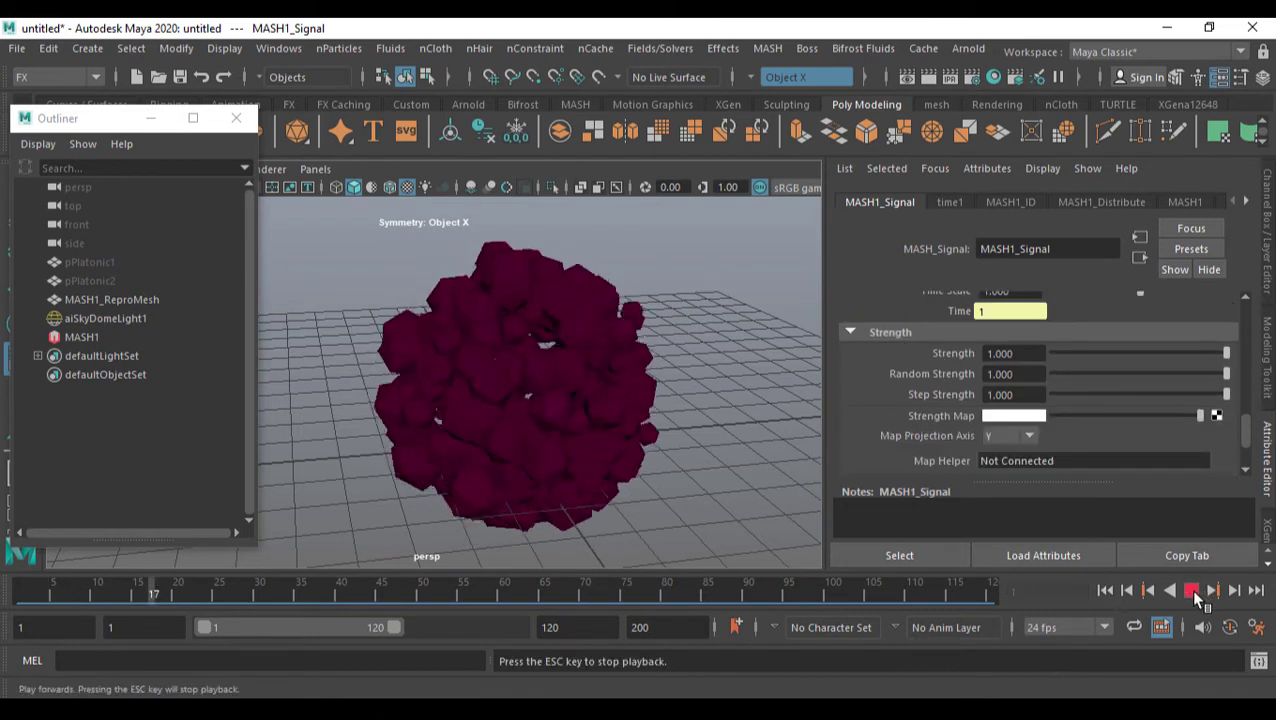
left_click(1191, 590)
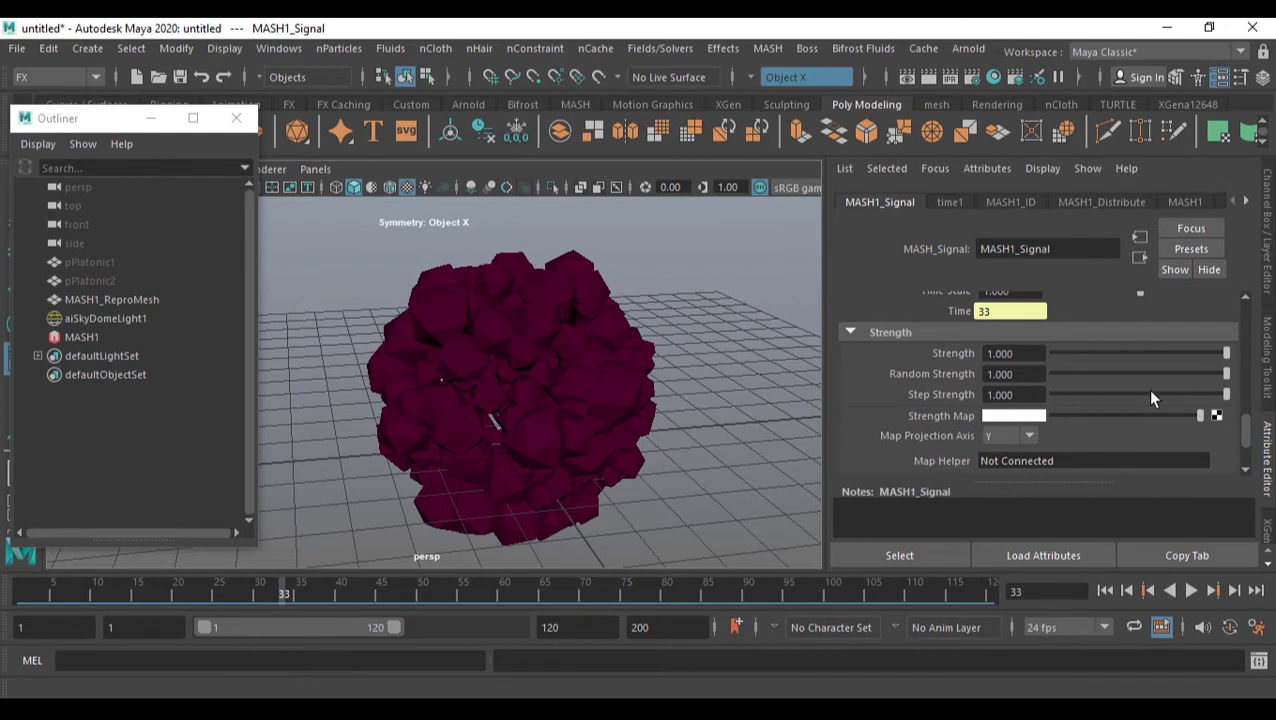
Try a Strength of about 0.099 on the Signal node, preview from the first frame, and return Strength to 1.
left_click_drag(1226, 354, 1070, 355)
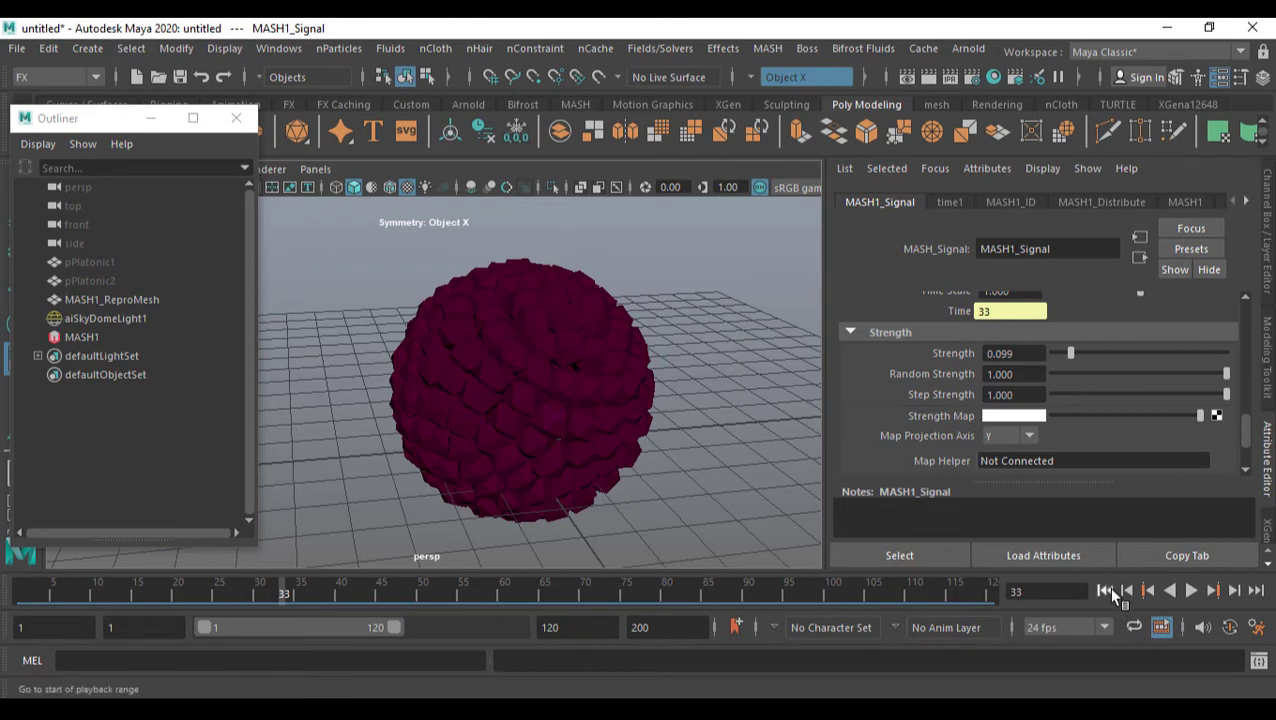
left_click(1105, 590)
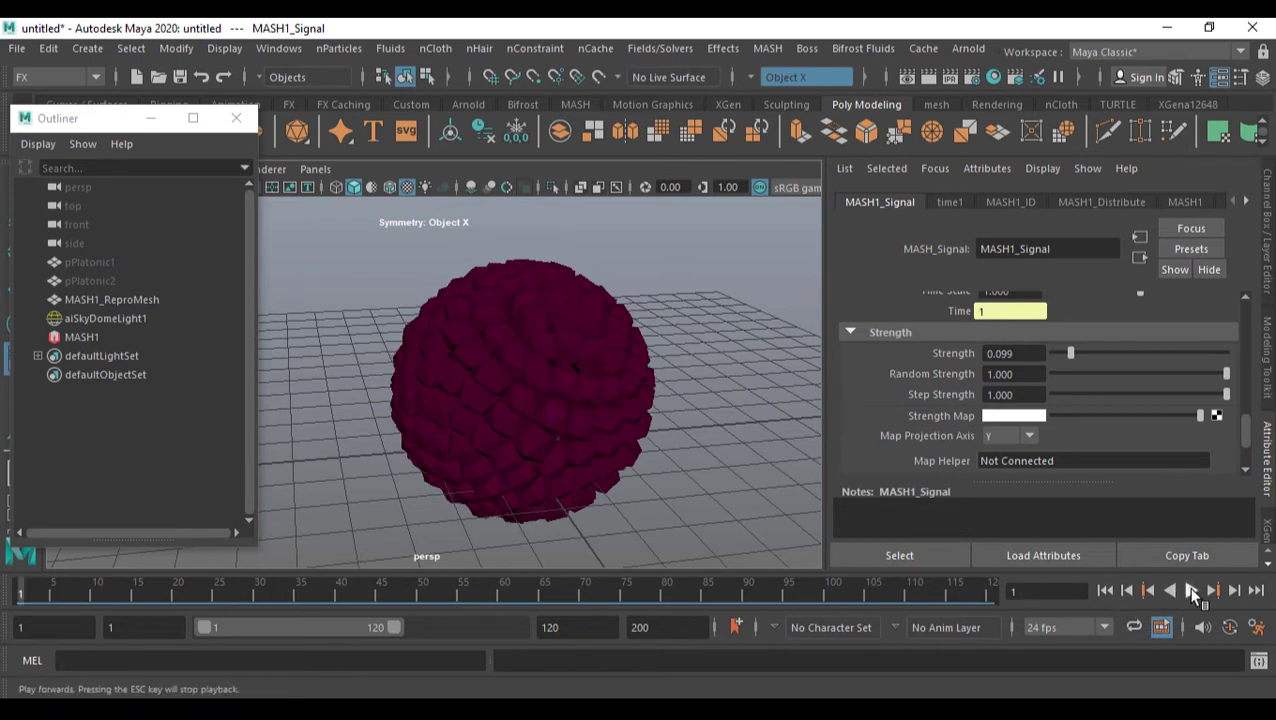
left_click(1191, 590)
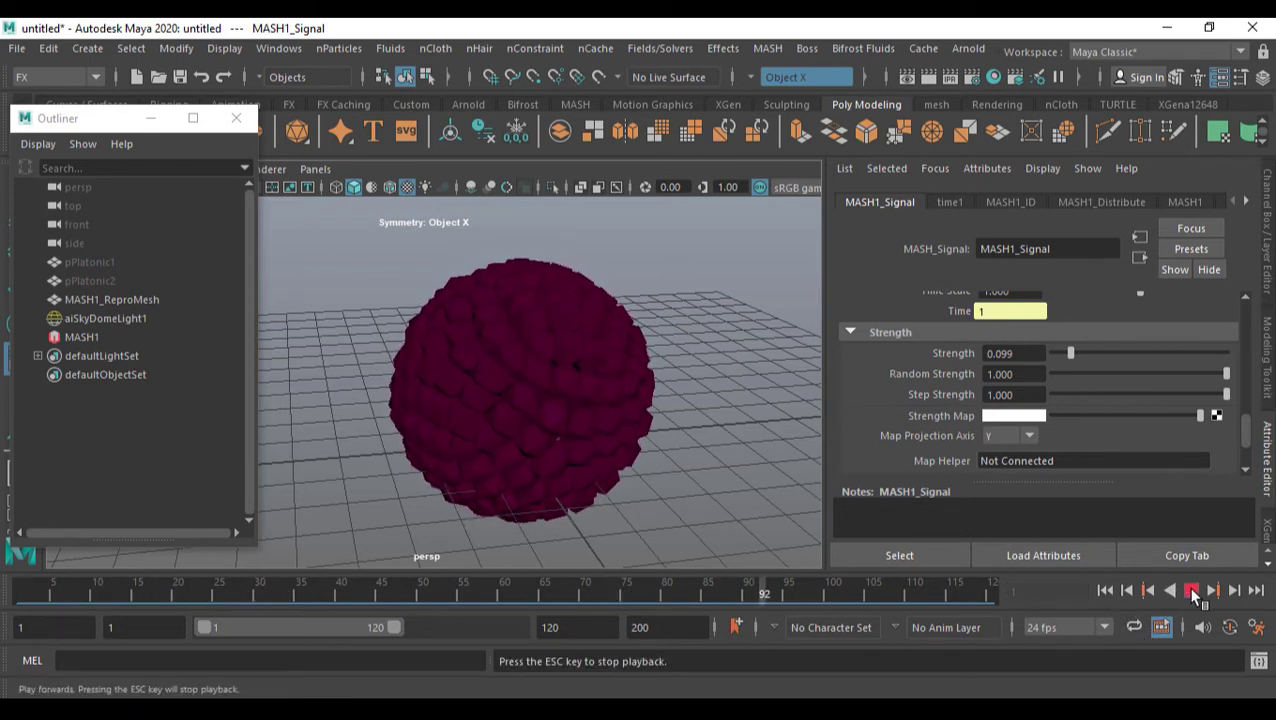
left_click(1192, 591)
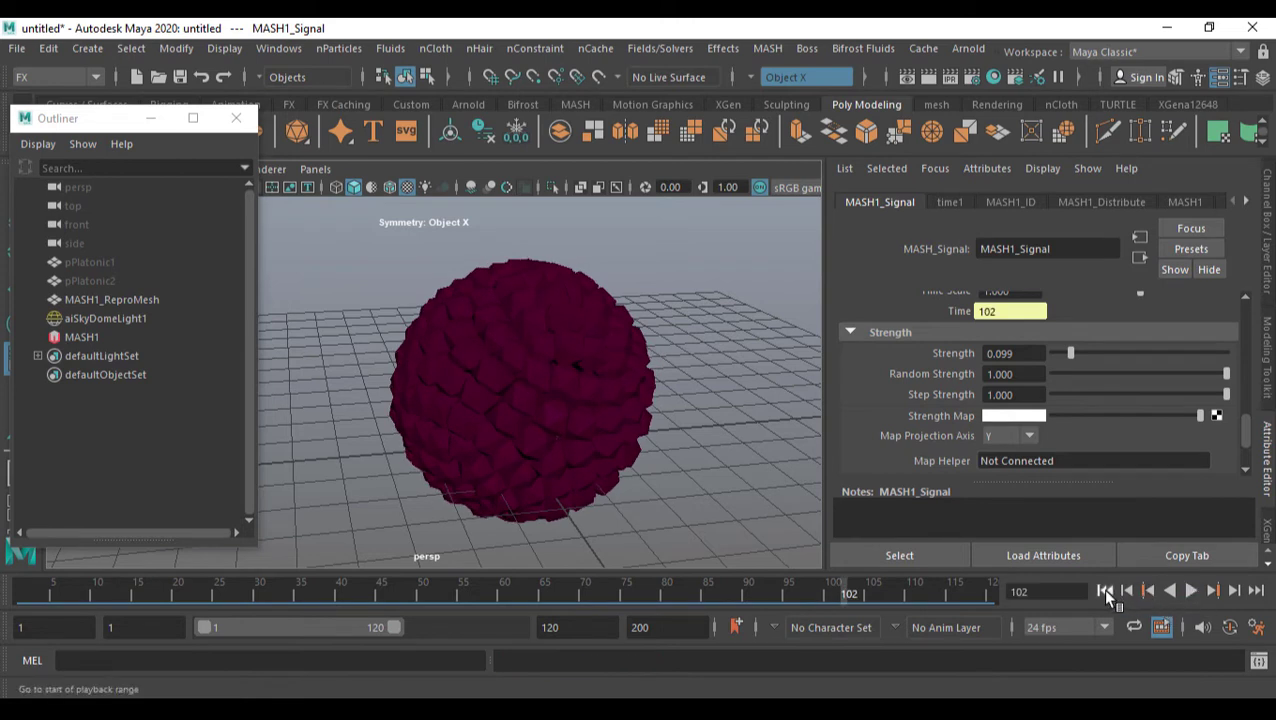
left_click(1105, 590)
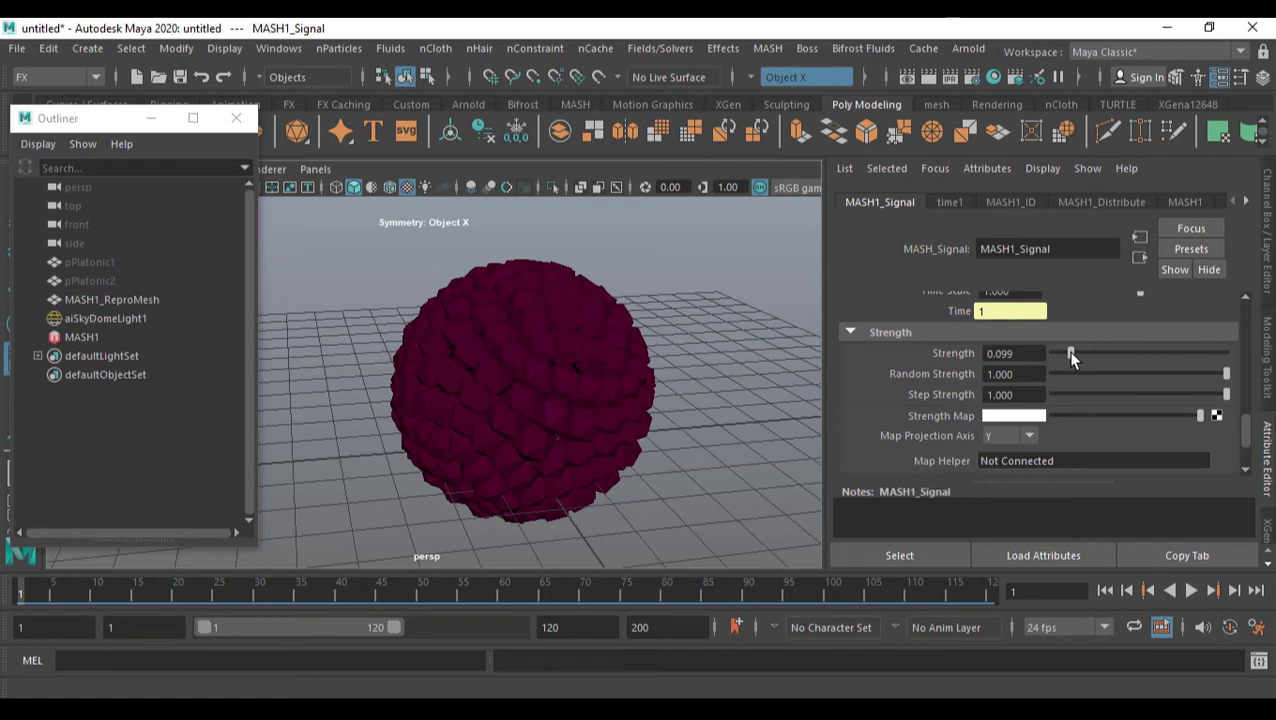
left_click_drag(1070, 353, 1266, 364)
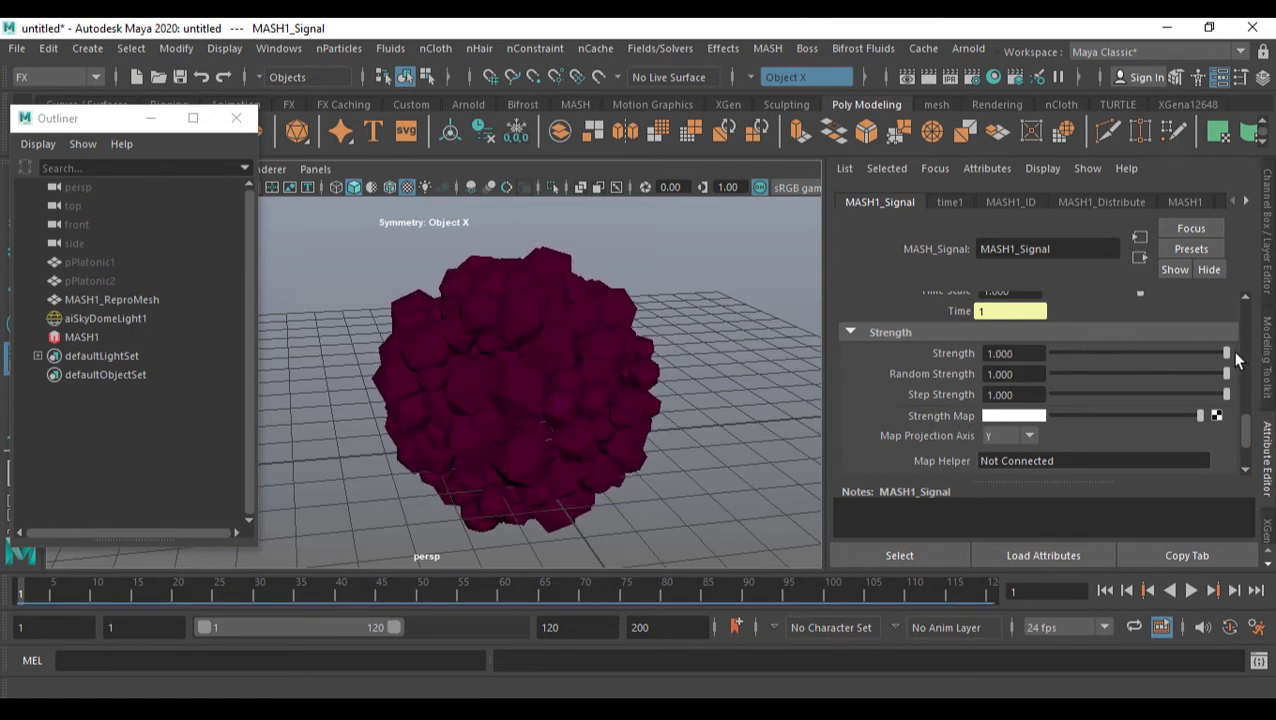
Try a Random Strength of about 0.192, preview the animation, and return Random Strength to 1.
left_click_drag(1228, 375, 1086, 376)
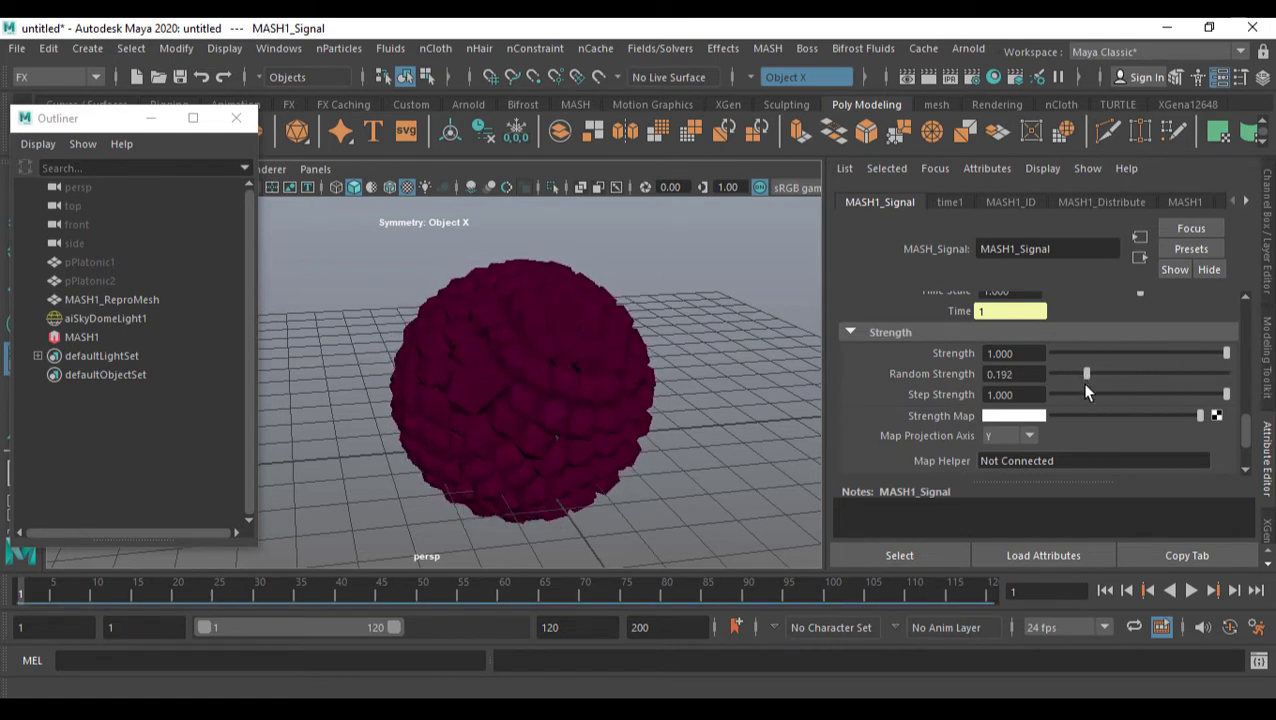
left_click(1191, 591)
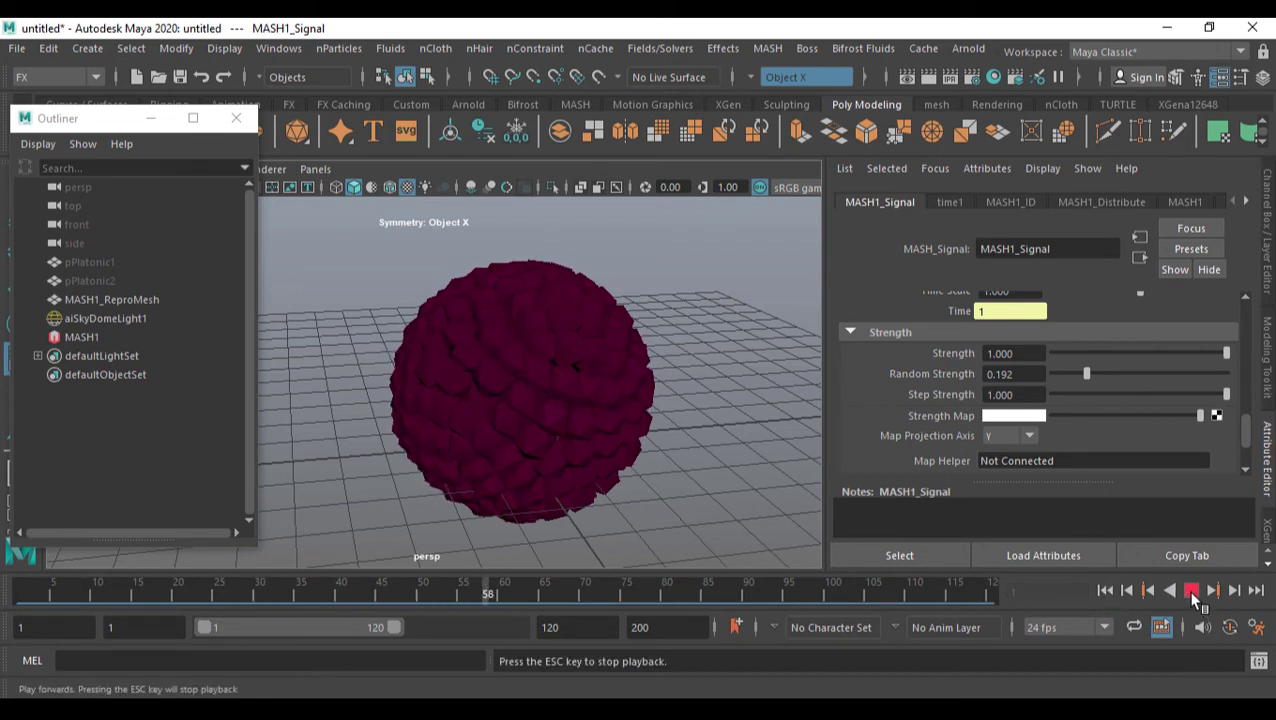
left_click(1191, 591)
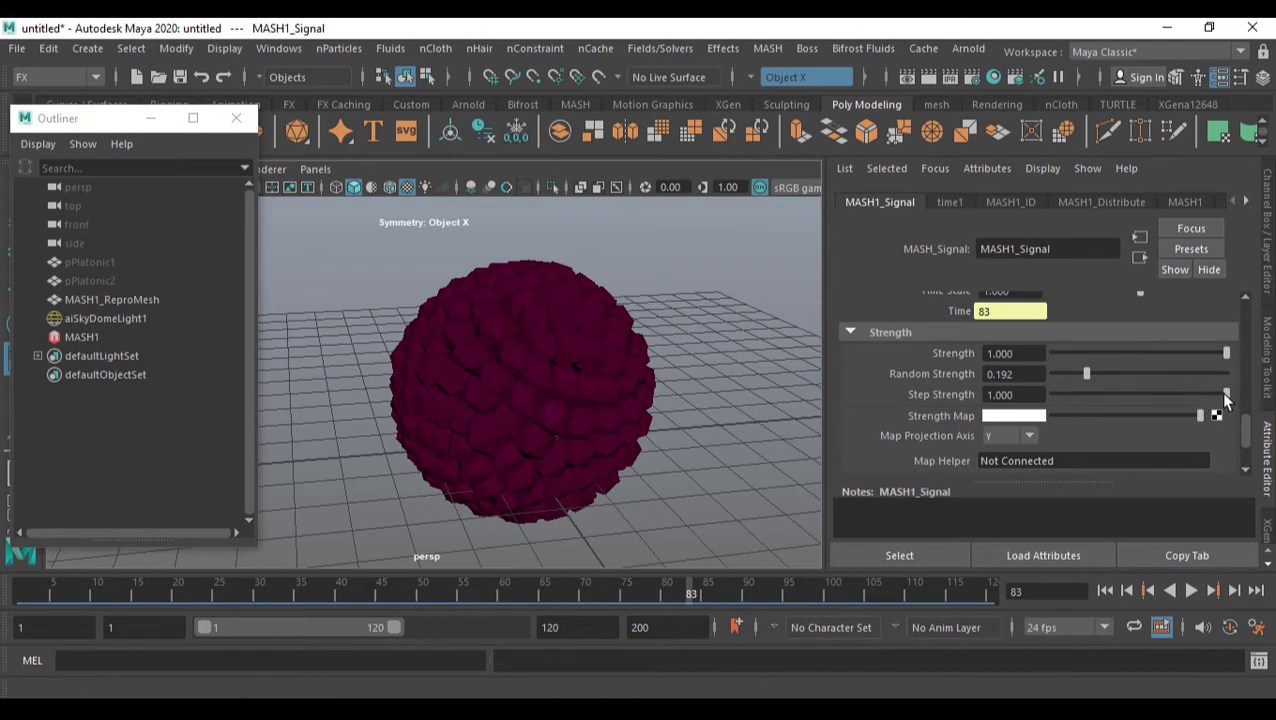
left_click_drag(1226, 394, 1255, 381)
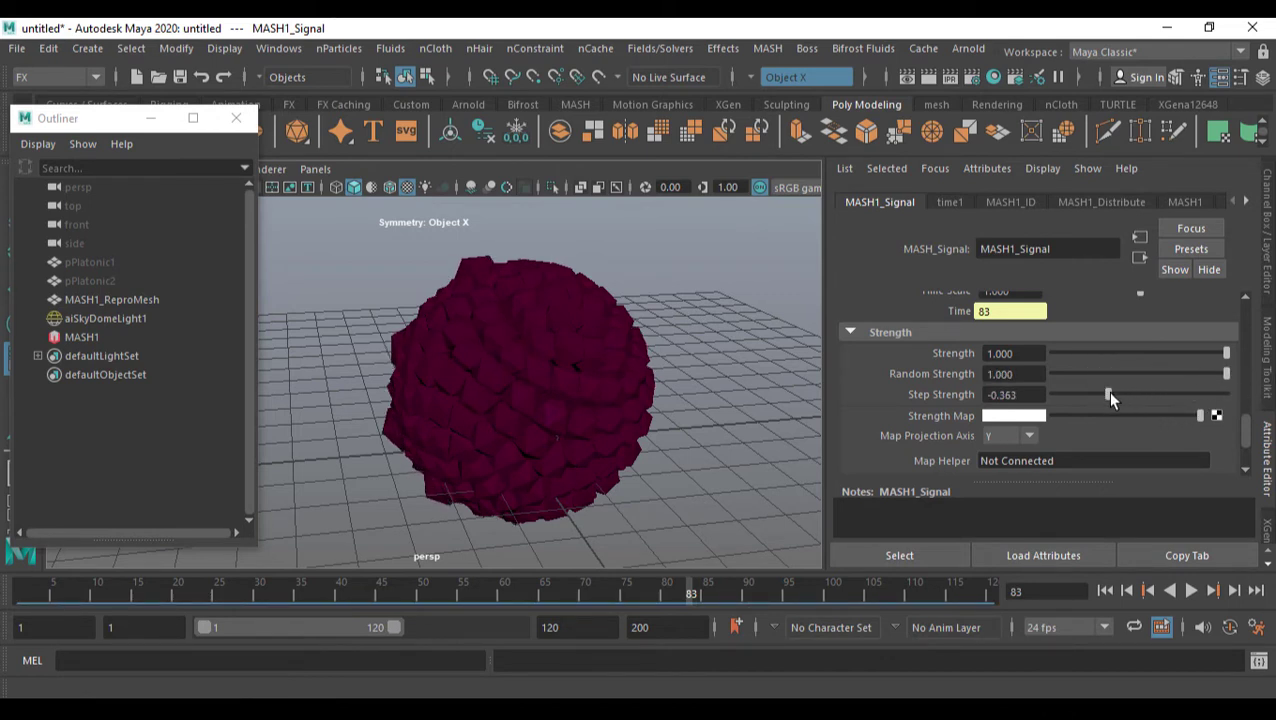
Set Step Strength to about -0.626 and play the animation from the first frame, viewing the sphere from several sides.
mouse_move(1108, 394)
left_mouse_down()
mouse_move(1128, 395)
mouse_move(1085, 397)
left_mouse_up()
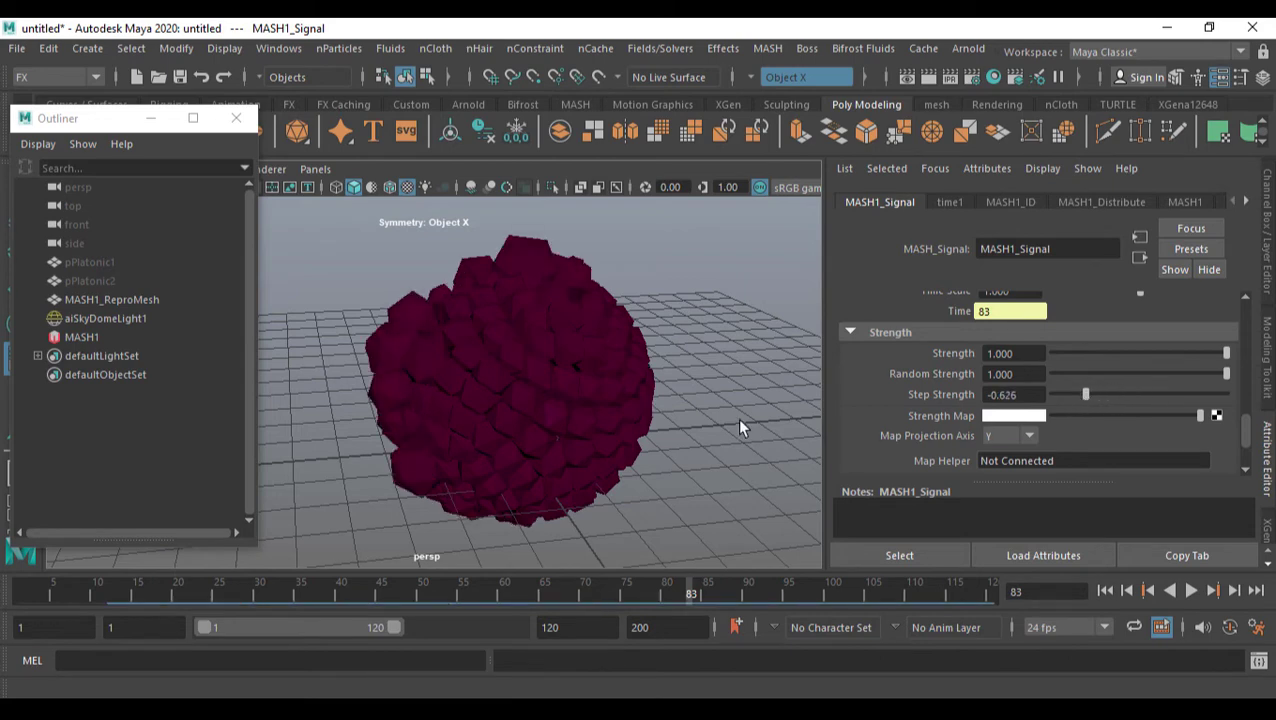
left_click_drag(737, 418, 812, 436, "alt")
left_click(1105, 591)
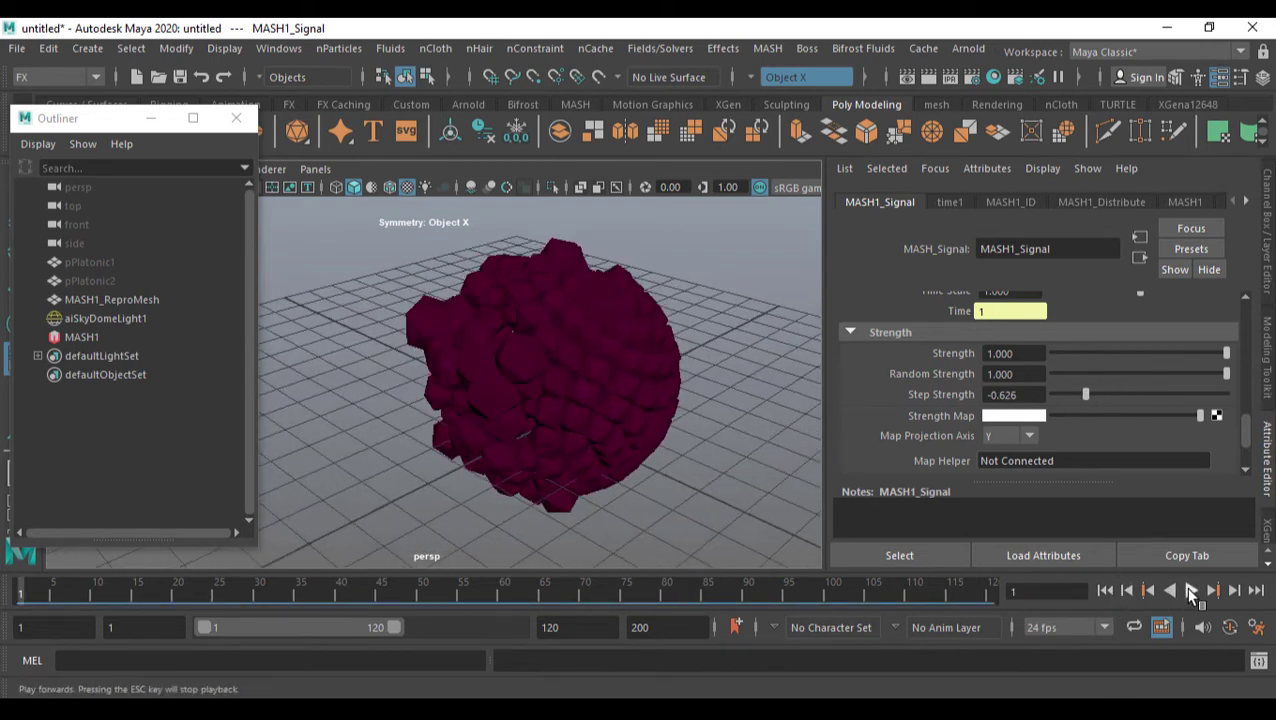
left_click(1191, 591)
mouse_move(701, 456)
left_mouse_down("alt")
mouse_move(724, 459)
mouse_move(691, 439)
left_mouse_up("alt")
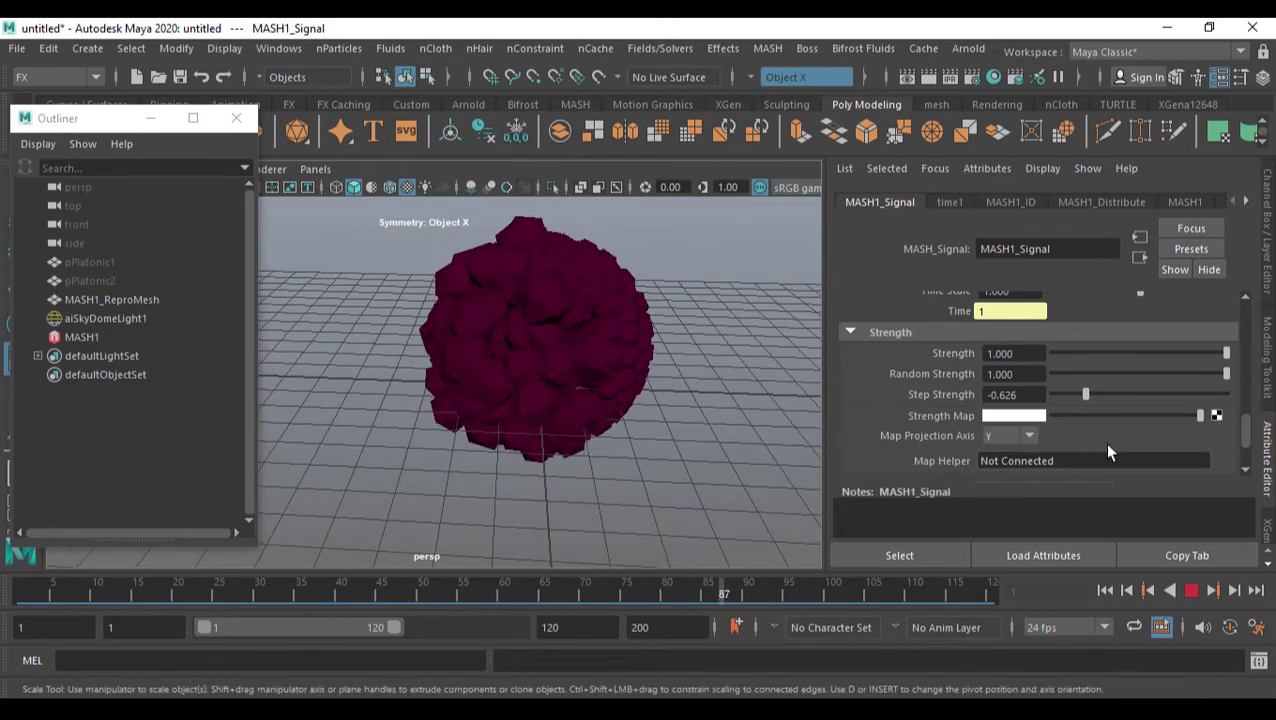
While the animation plays, try Step Strength values of about 0.286 and -1, and set it to about -0.560.
left_click_drag(1067, 393, 1168, 401)
left_click_drag(575, 368, 535, 370, "alt")
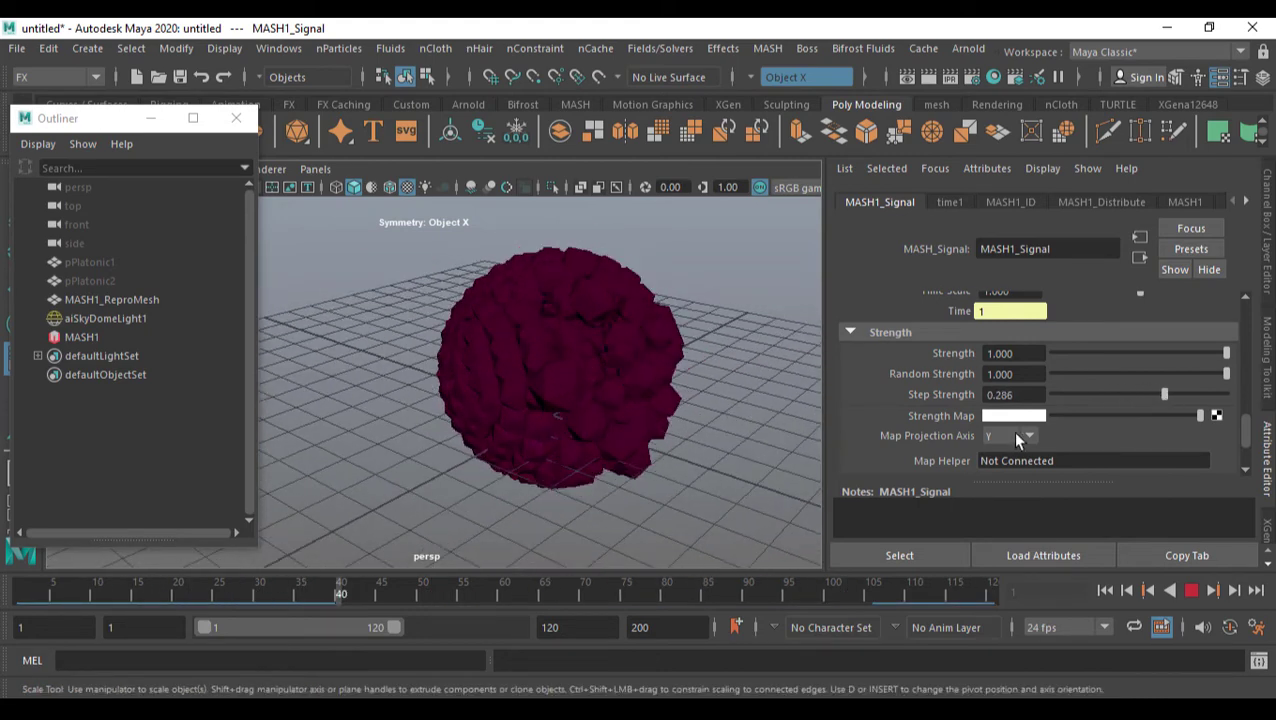
left_click_drag(1163, 394, 1120, 396)
left_click_drag(1201, 412, 1146, 417)
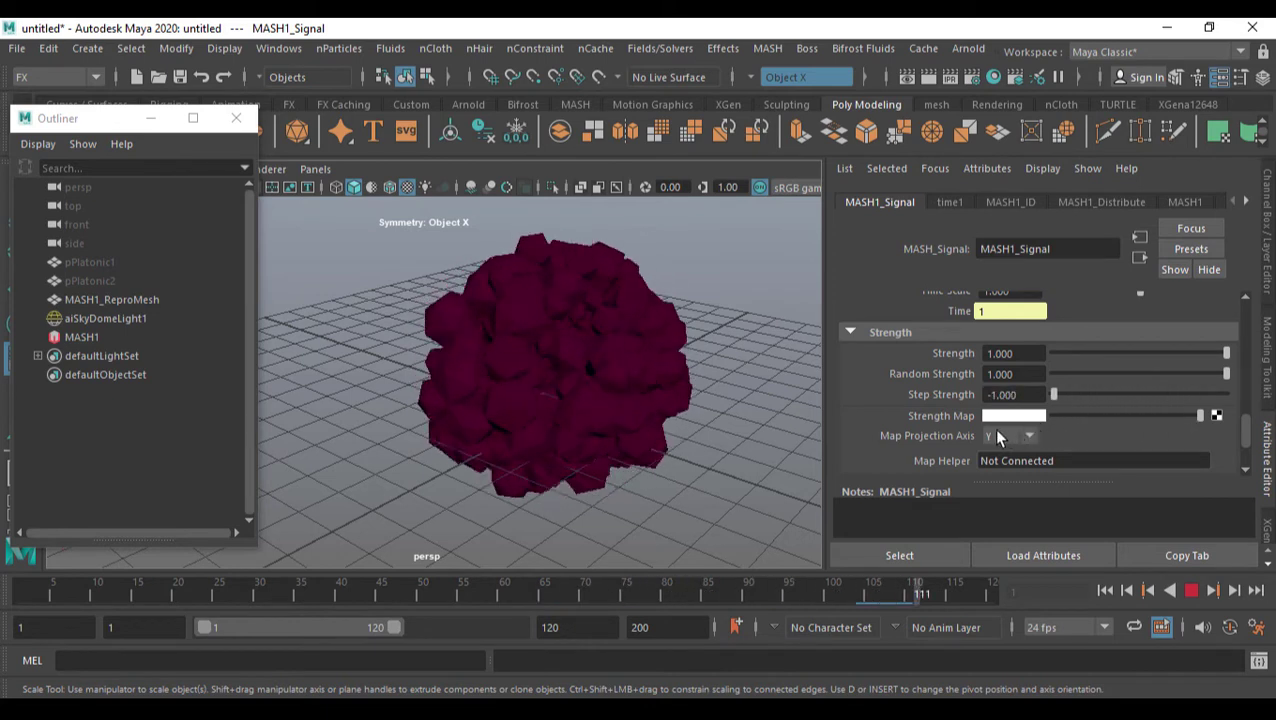
left_click_drag(1053, 394, 1091, 394)
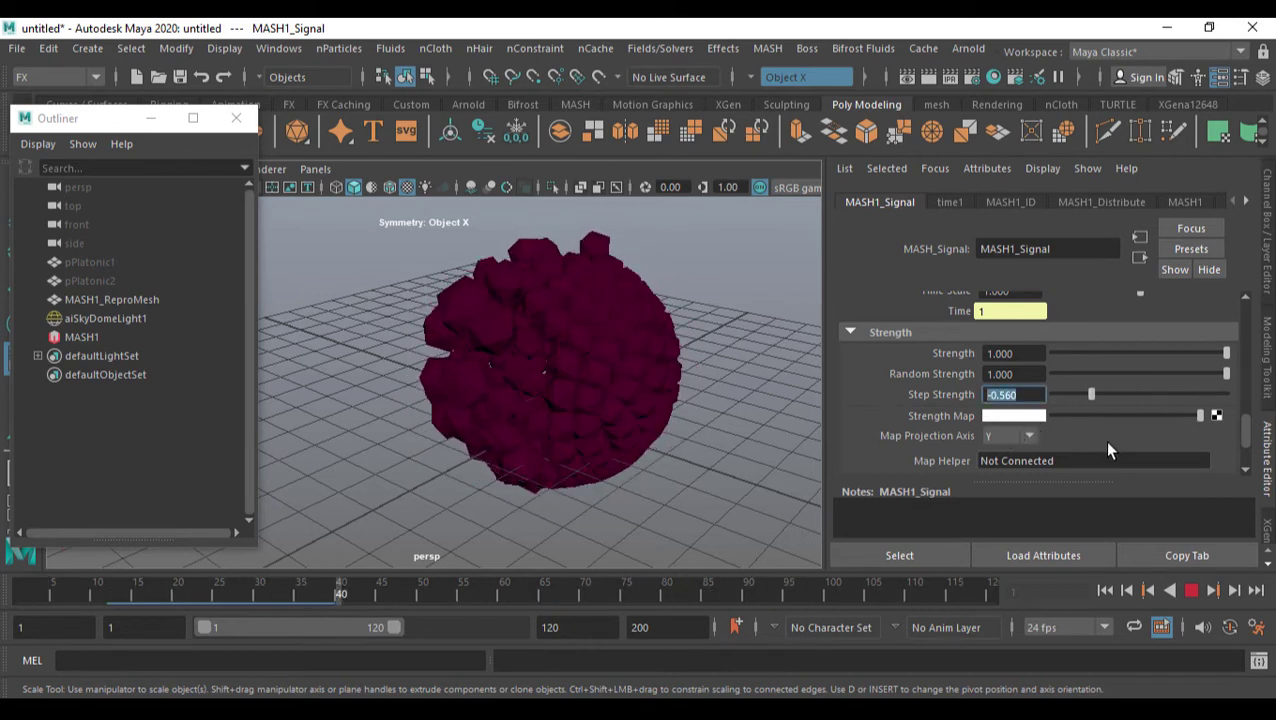
Set the Signal node's Step Strength to 1 while the animation plays.
type("0")
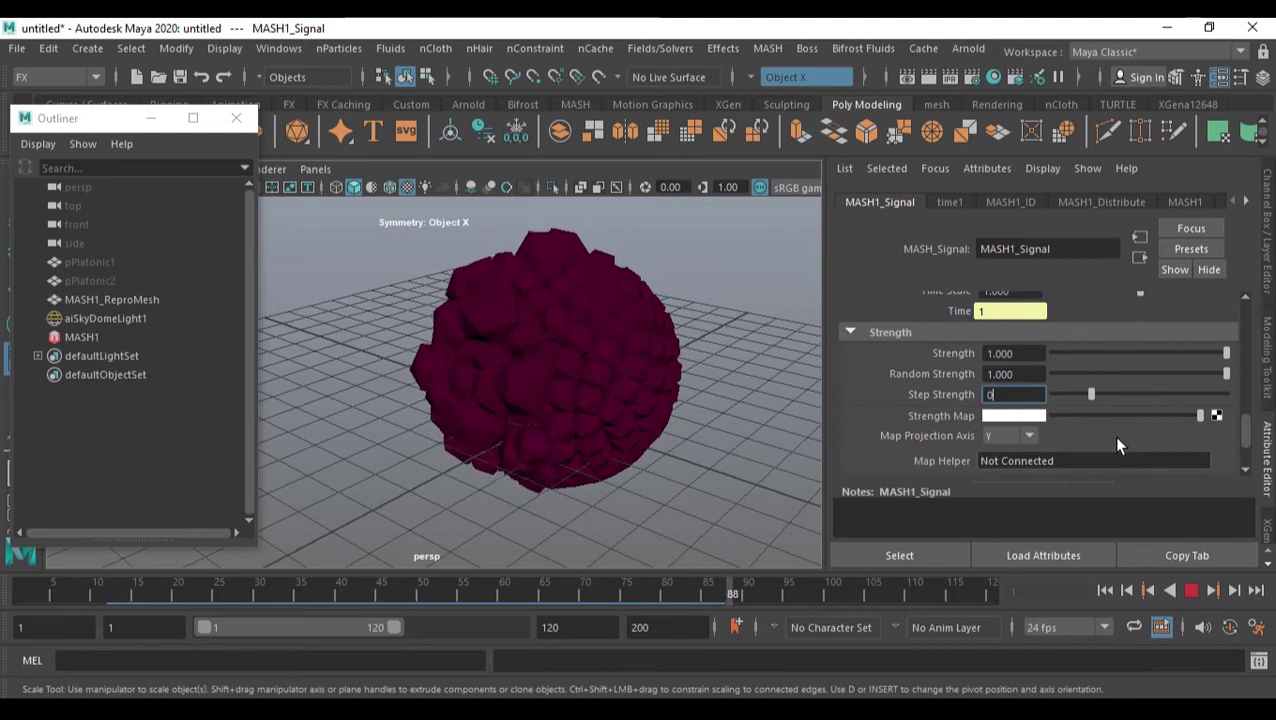
type("1")
key("Return")
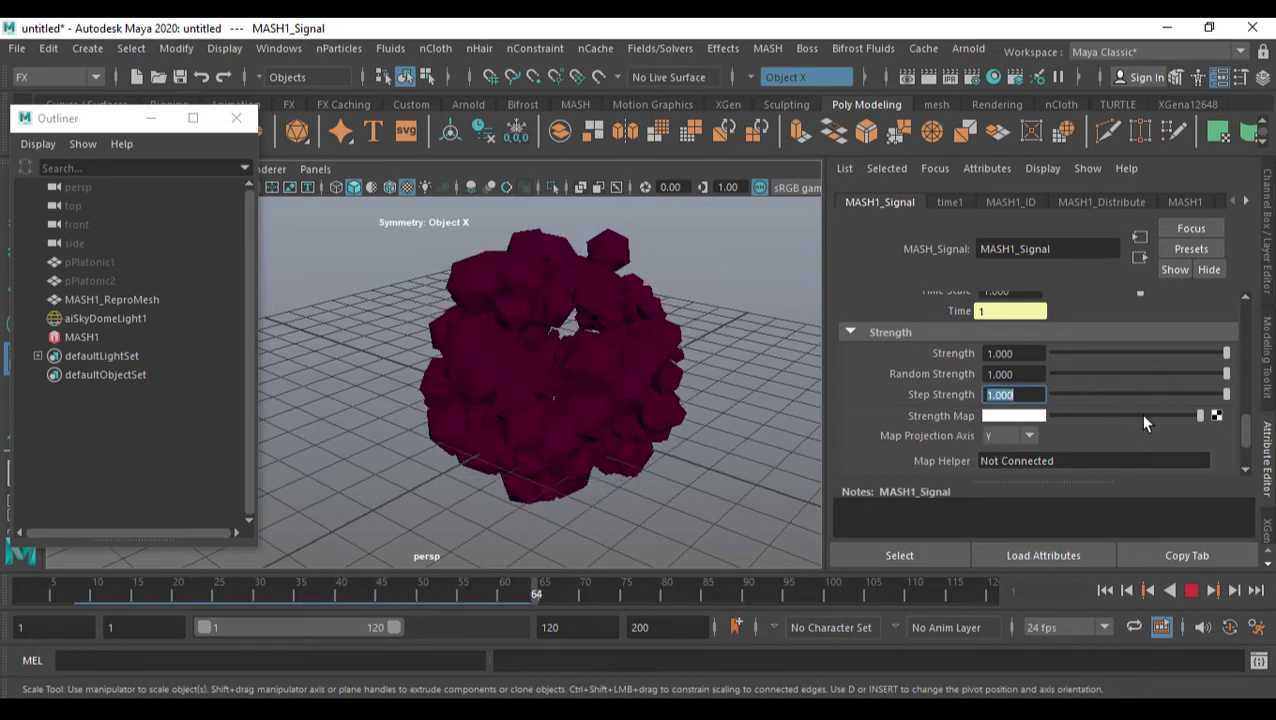
Stop playback, return to the first frame, and try Looping Noise as the Signal Type.
scroll(1131, 424, "up", 5)
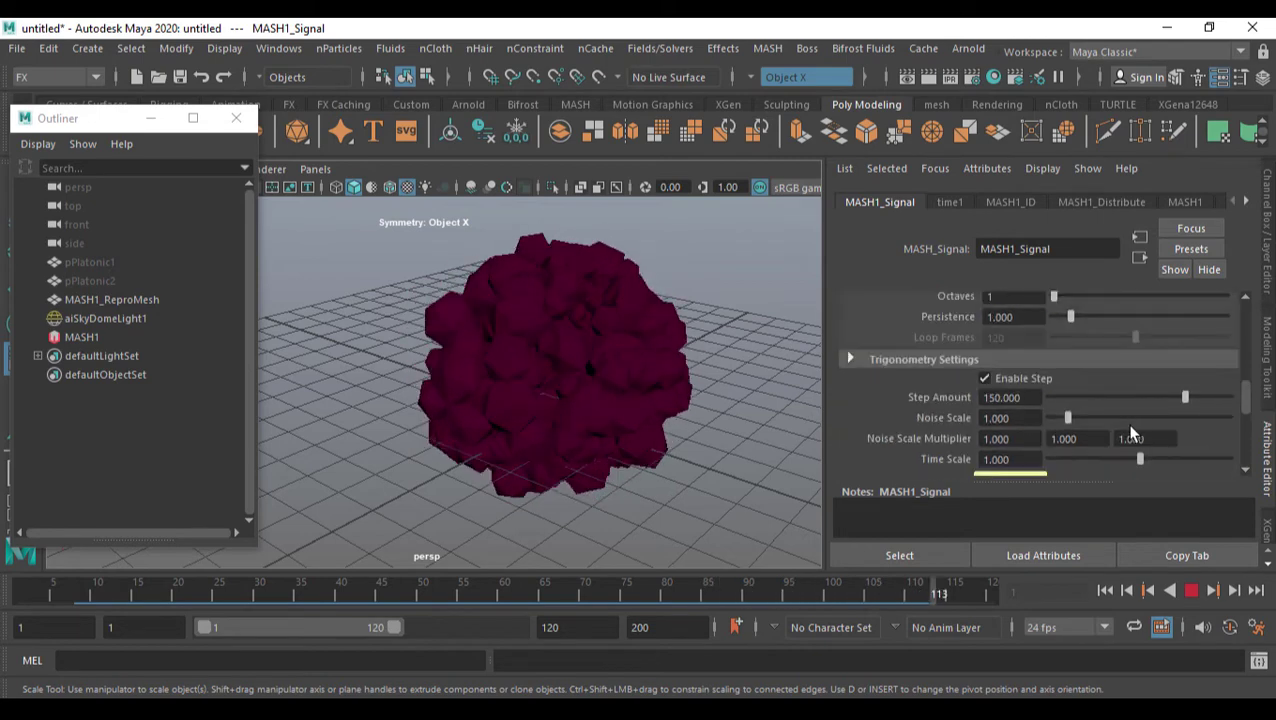
scroll(1115, 430, "up", 6)
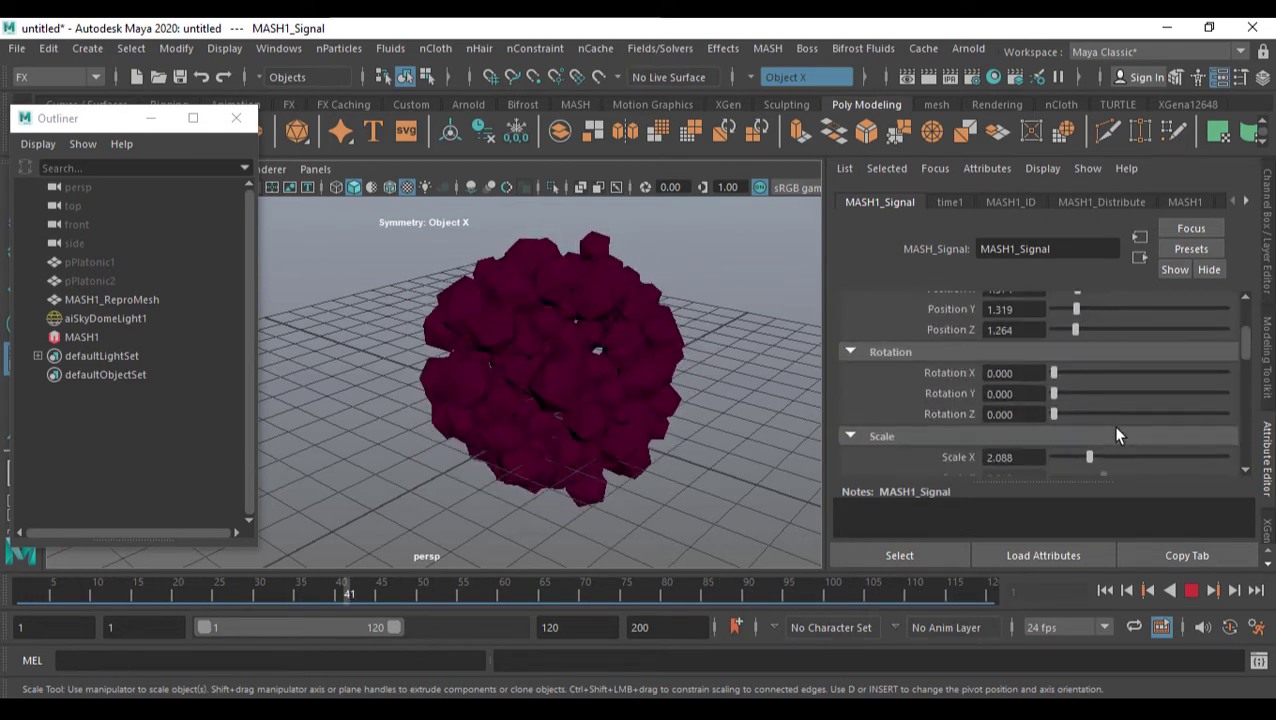
left_click(1191, 590)
left_click(1105, 591)
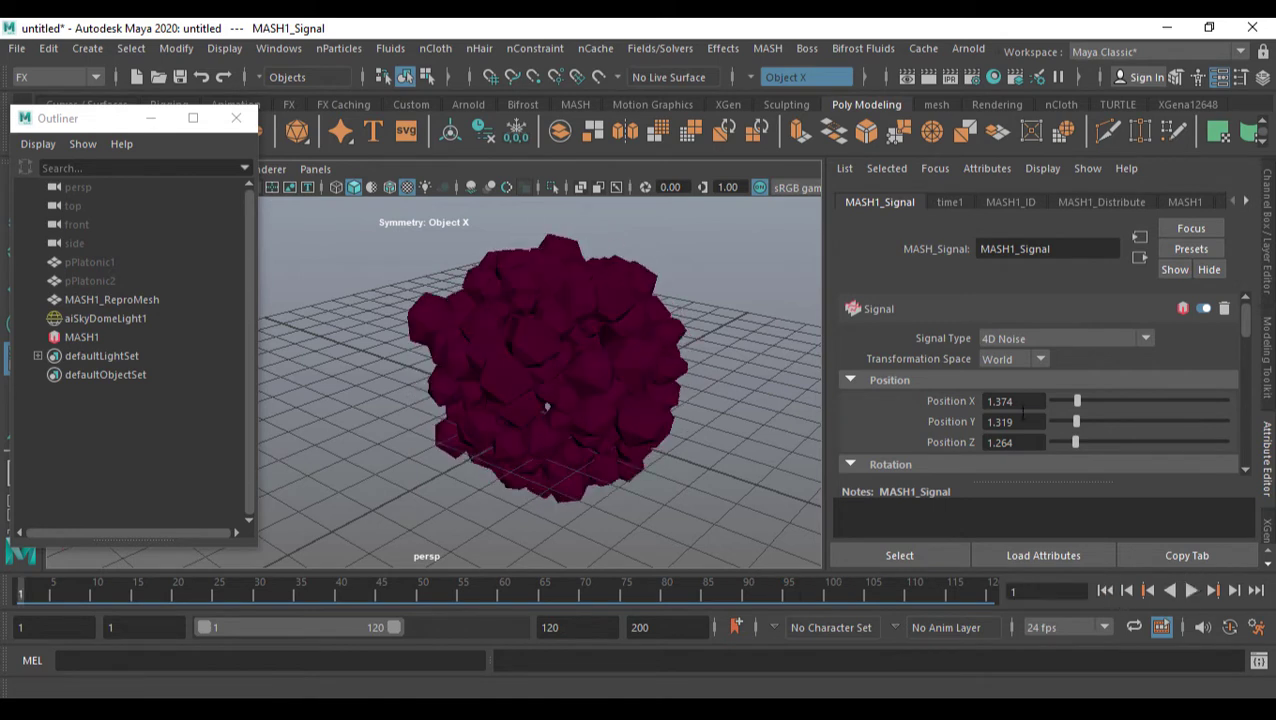
left_click(1009, 341)
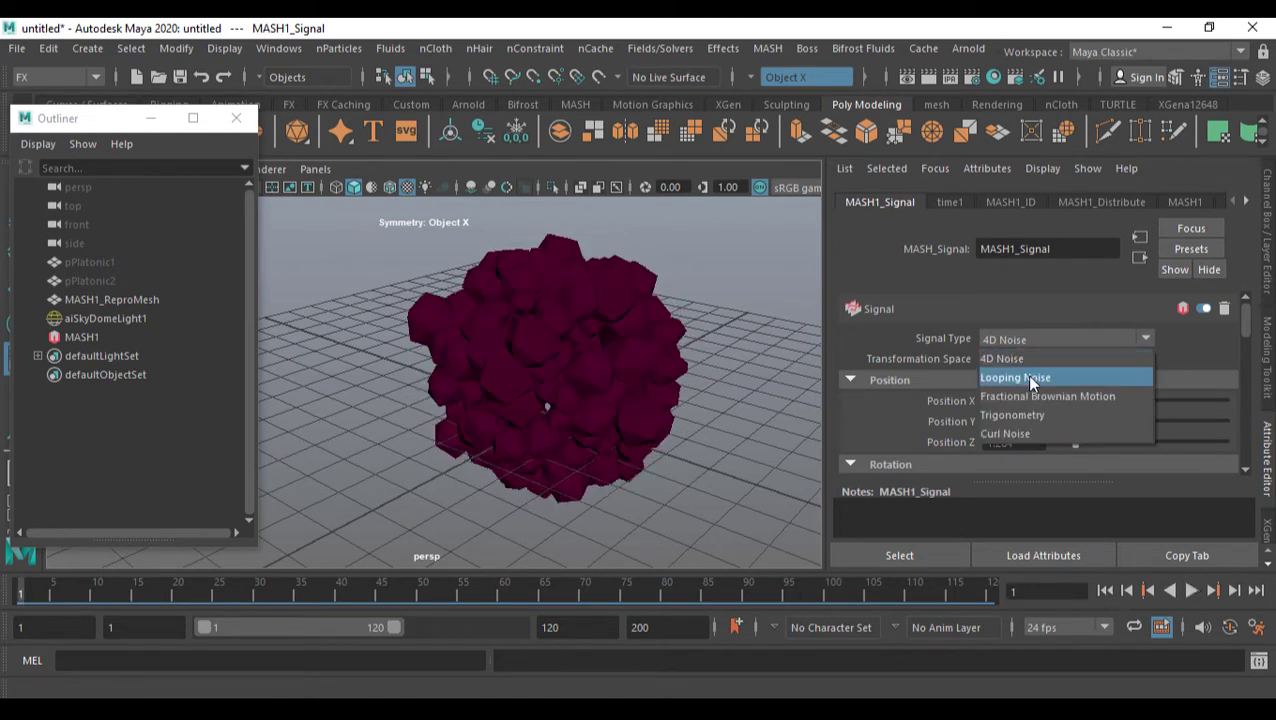
left_click(1028, 376)
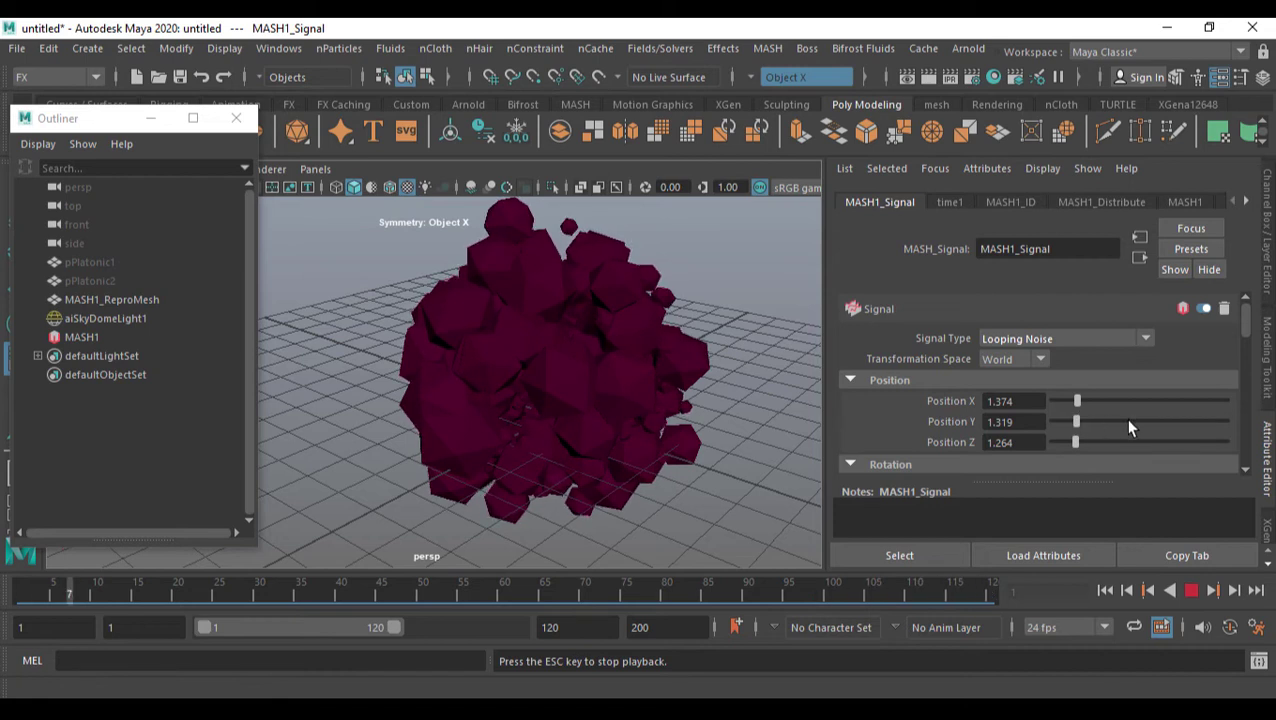
Try a Noise Scale of about 6.421 on the Signal node during playback, and return Noise Scale to 1.
scroll(1132, 432, "down", 8)
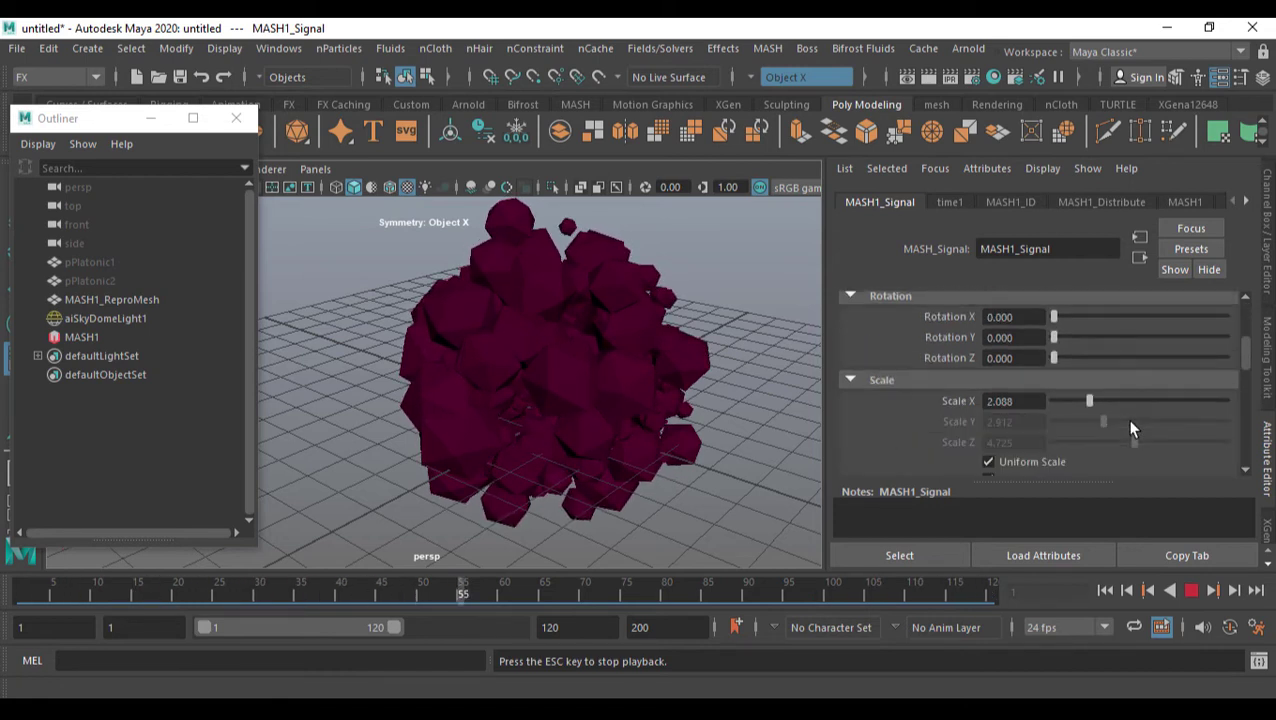
scroll(1132, 428, "down", 2)
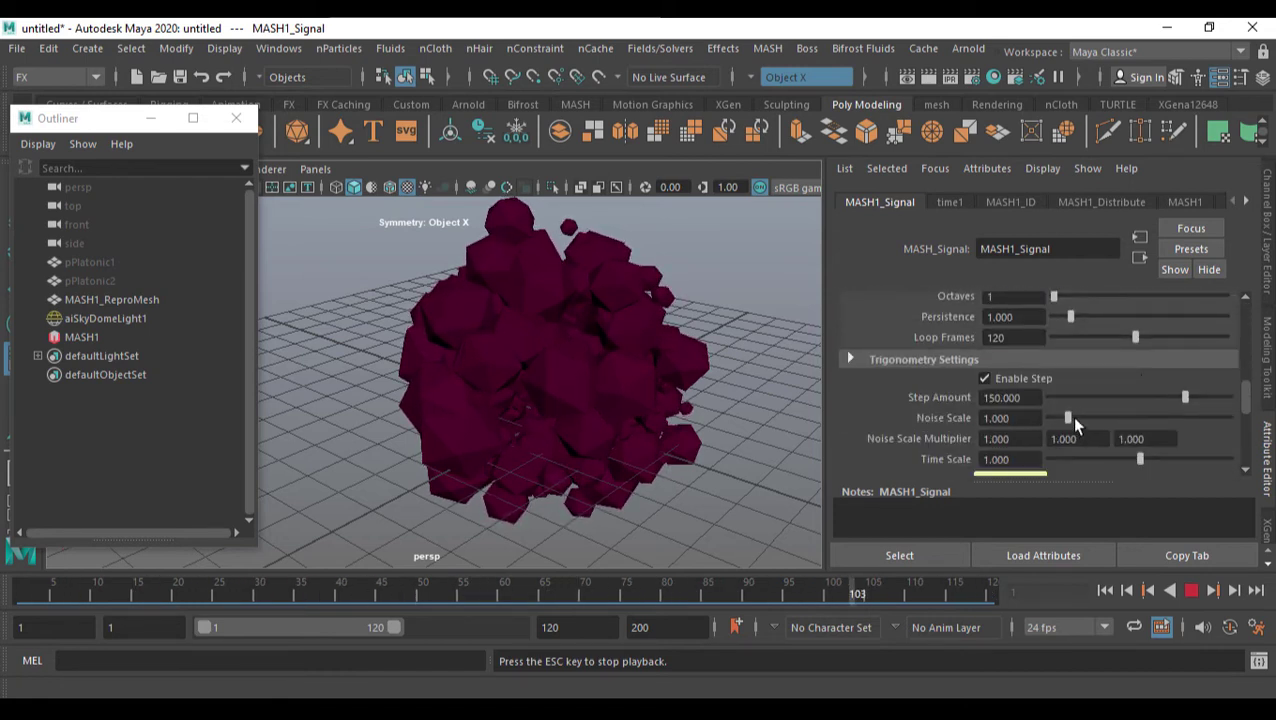
left_click_drag(1068, 418, 1163, 417)
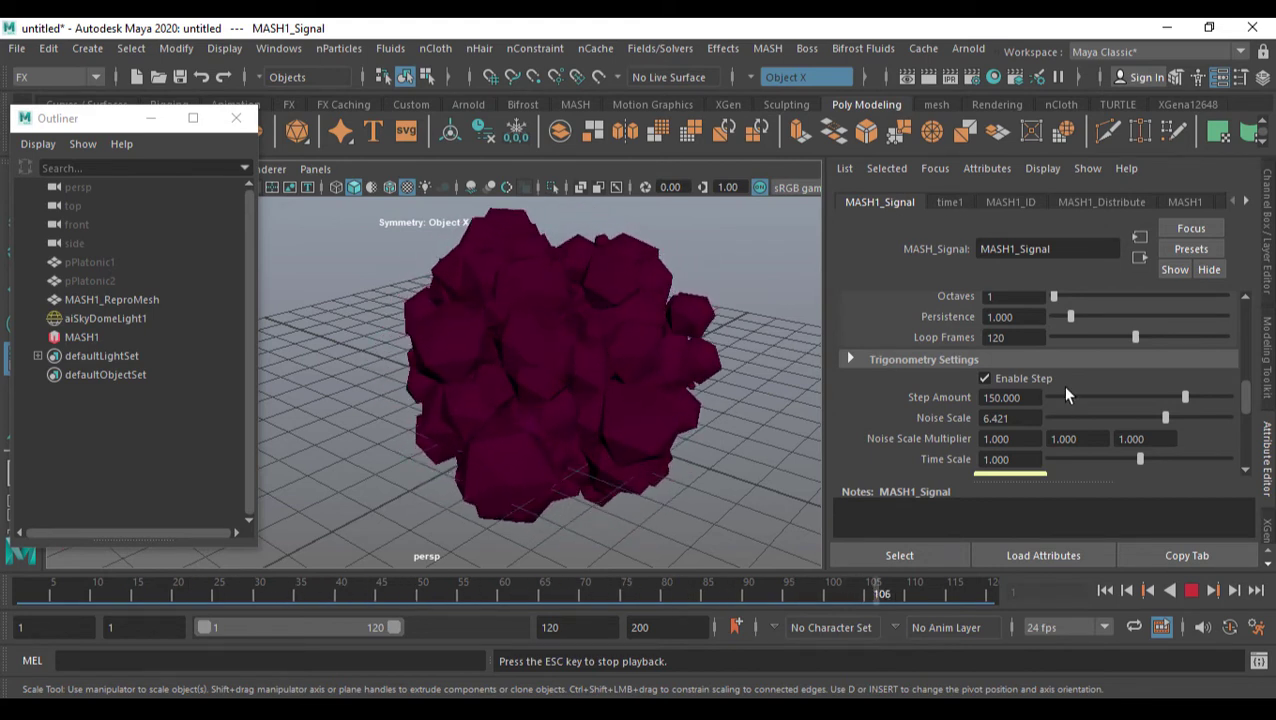
left_click(1008, 418)
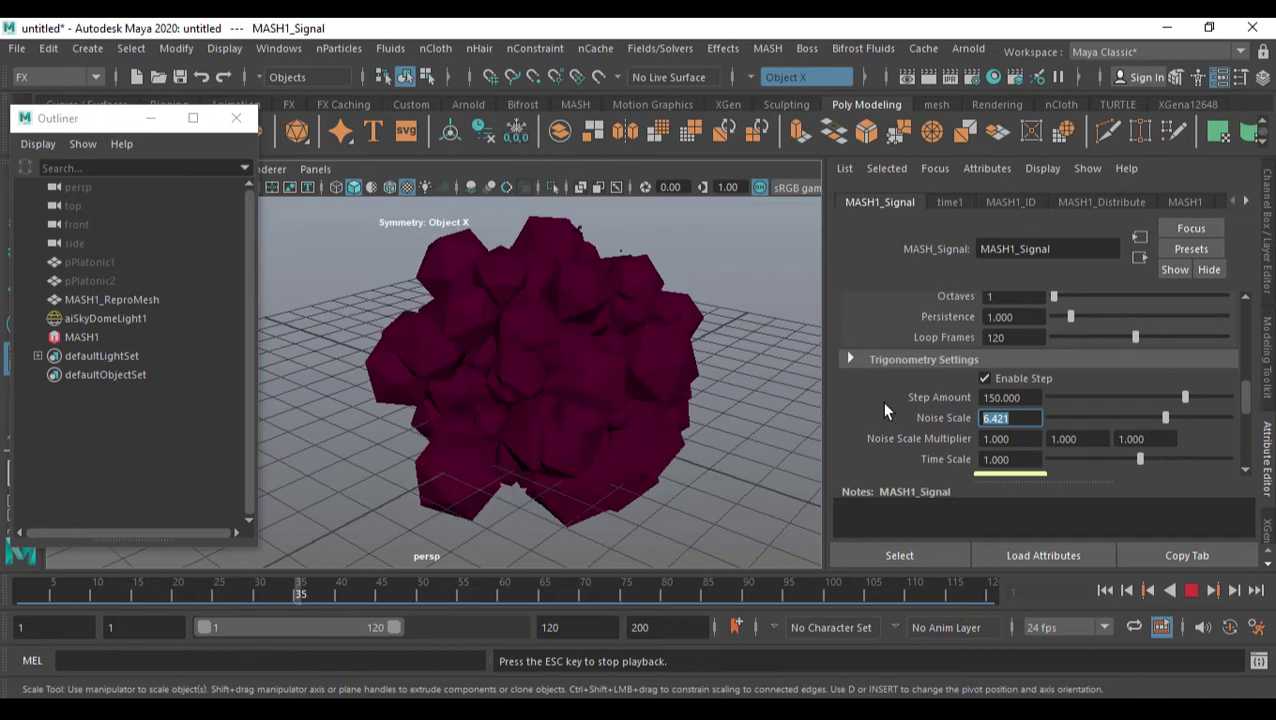
type("1")
key("Return")
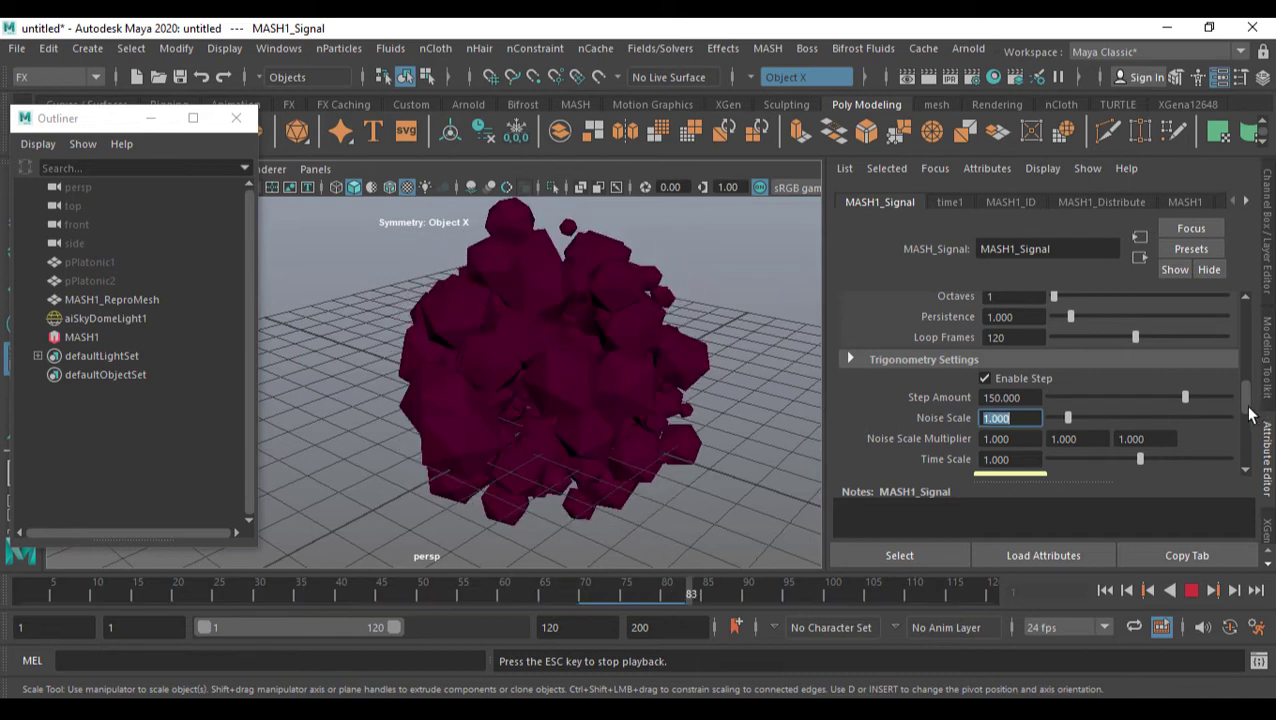
Change the Signal Type to Fractional Brownian Motion and preview the animation from the first frame.
left_click_drag(1249, 415, 1249, 342)
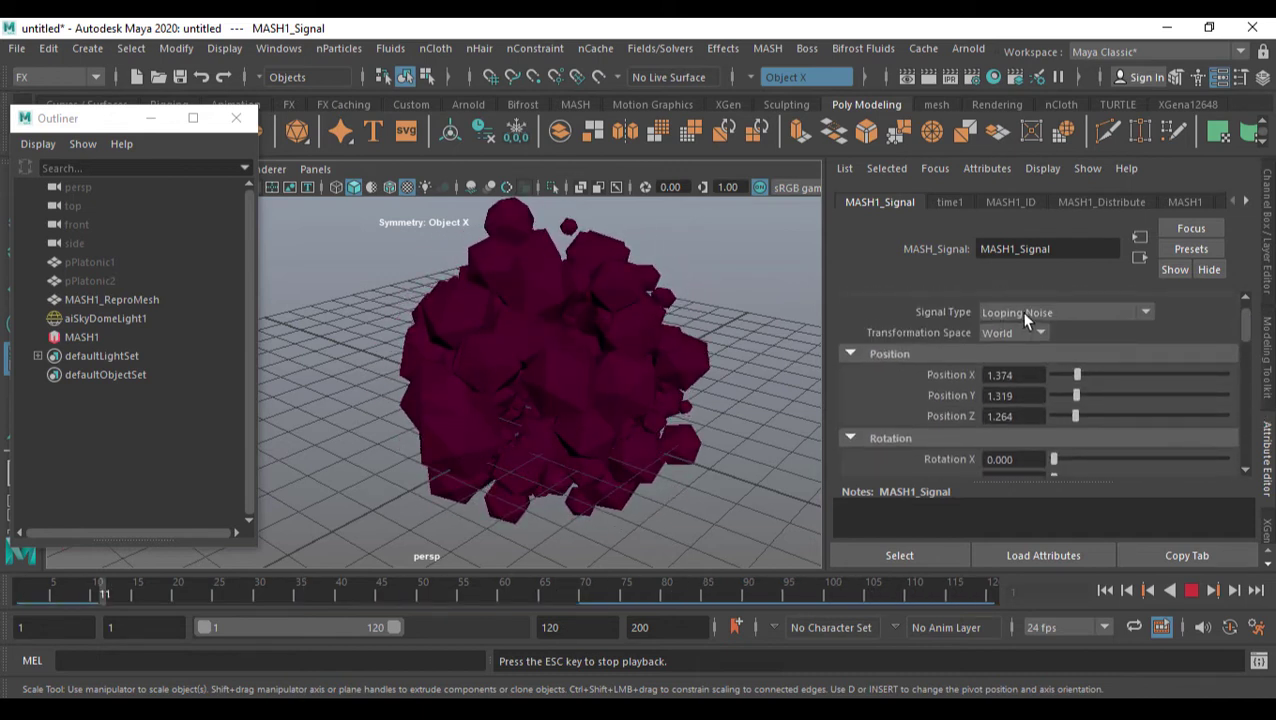
left_click(1192, 589)
left_click(1042, 313)
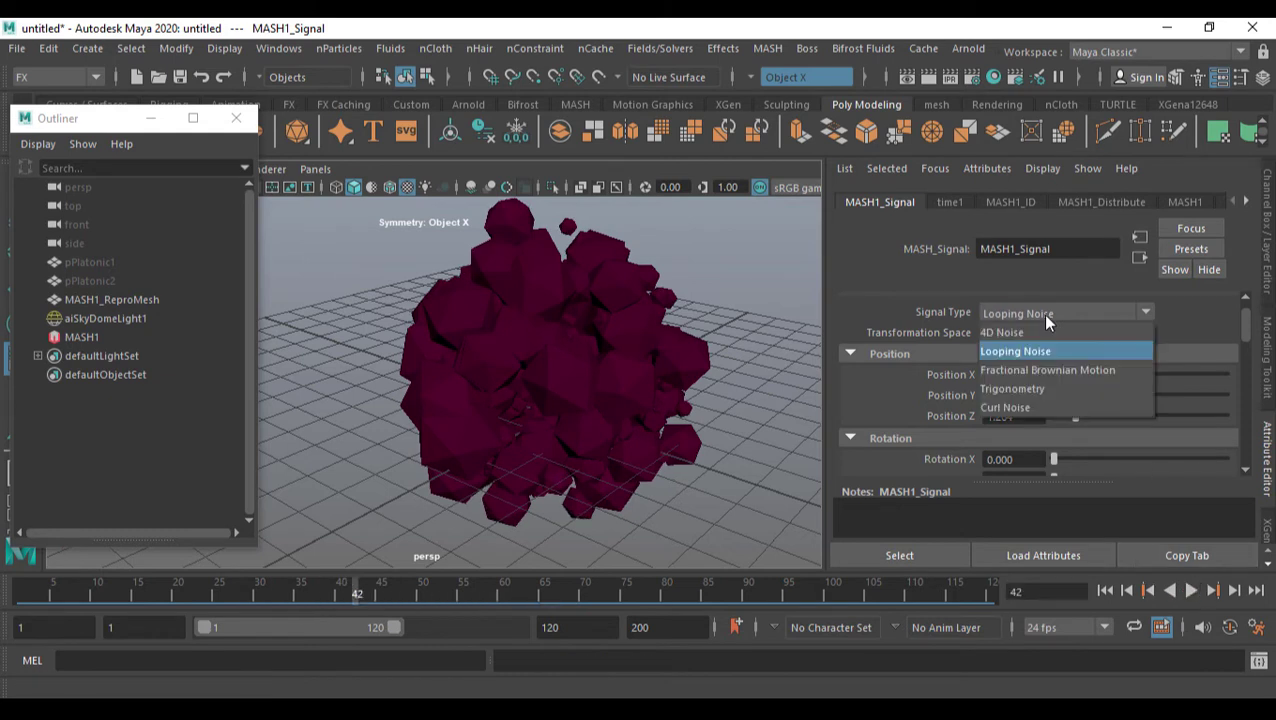
left_click(1068, 370)
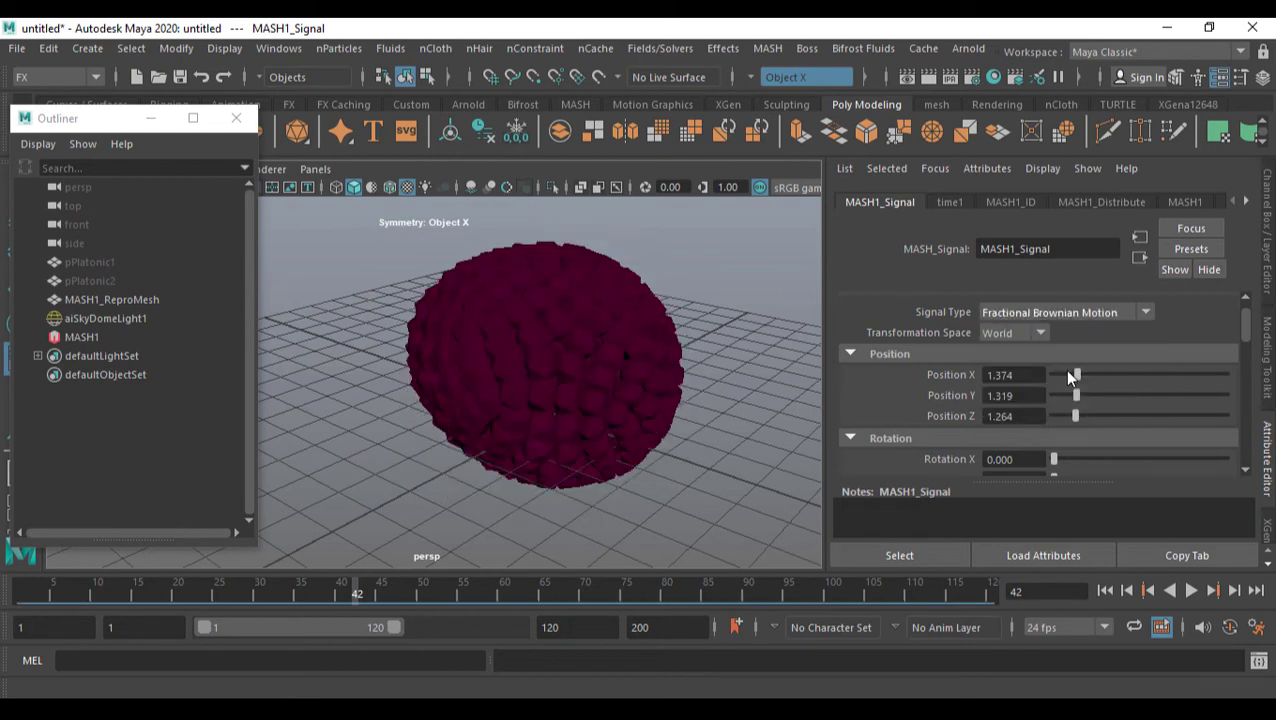
key("r")
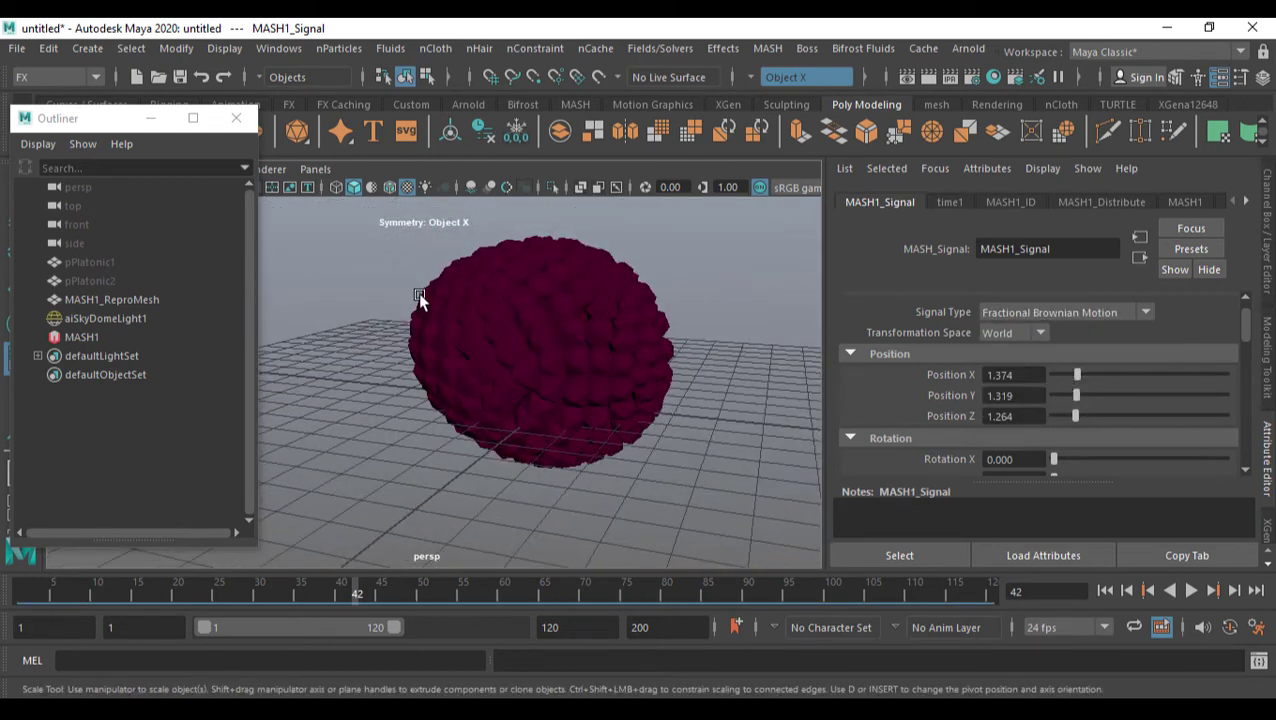
left_click_drag(658, 414, 764, 475, "alt")
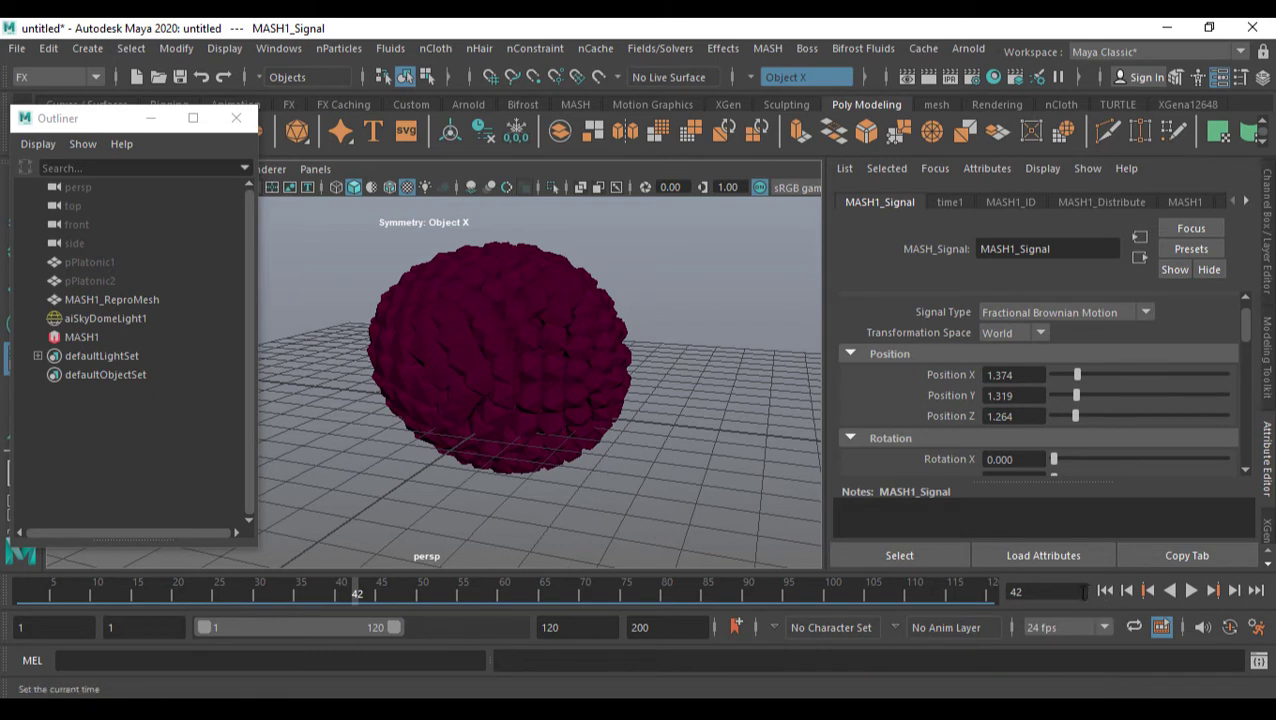
left_click(1105, 591)
left_click(1191, 591)
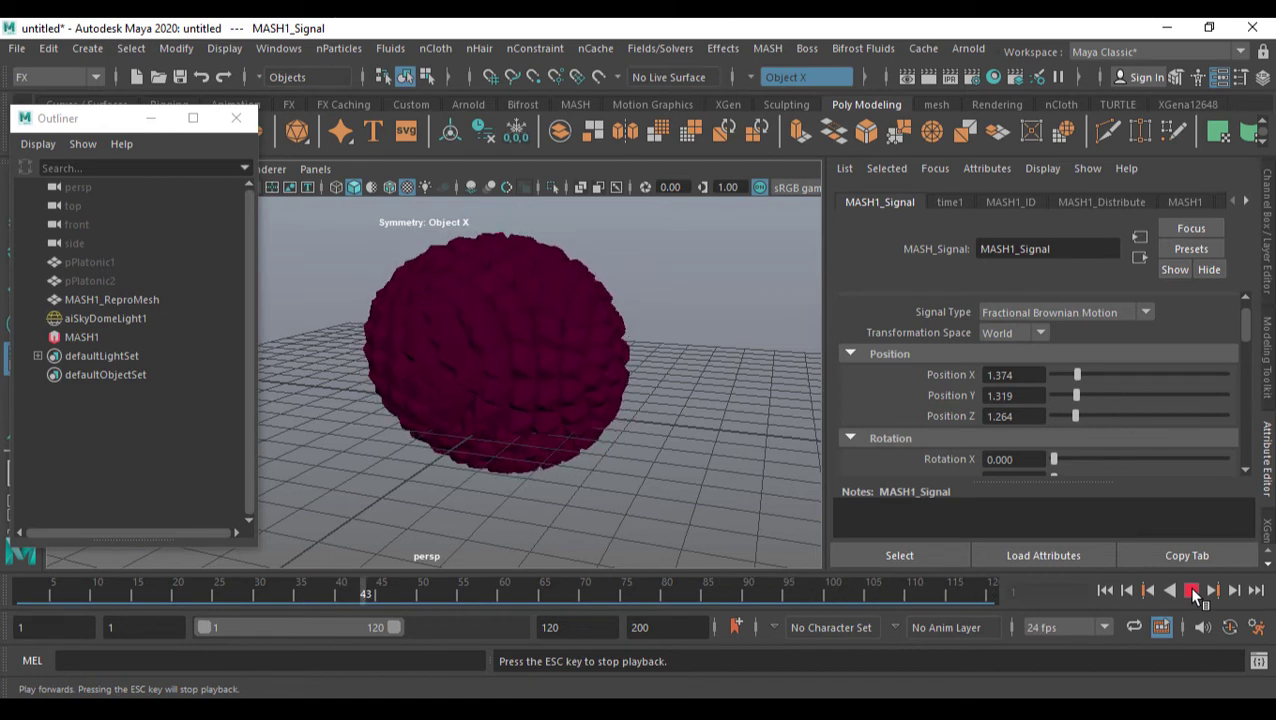
left_click(1191, 591)
Try a Signal Scale X of 10, preview the animation from several sides, and return Scale X to 2.088.
scroll(1095, 434, "down", 1)
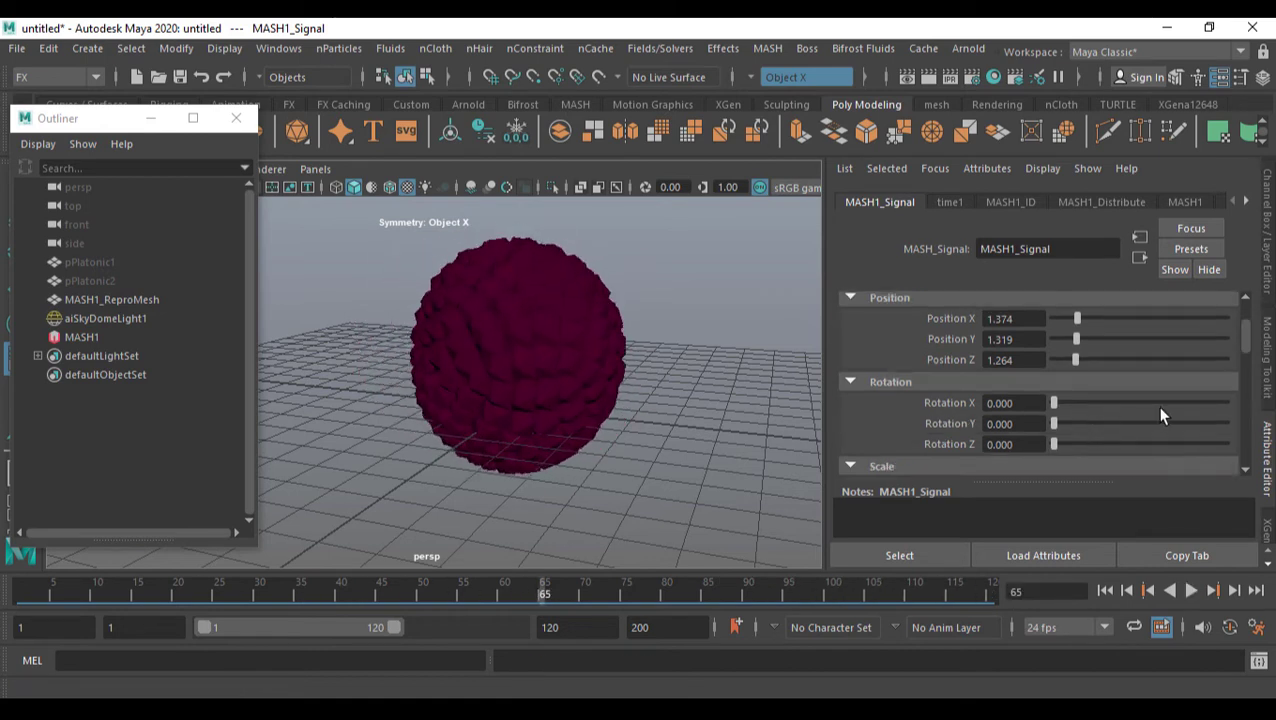
scroll(1150, 424, "down", 1)
left_click_drag(1094, 432, 1266, 438)
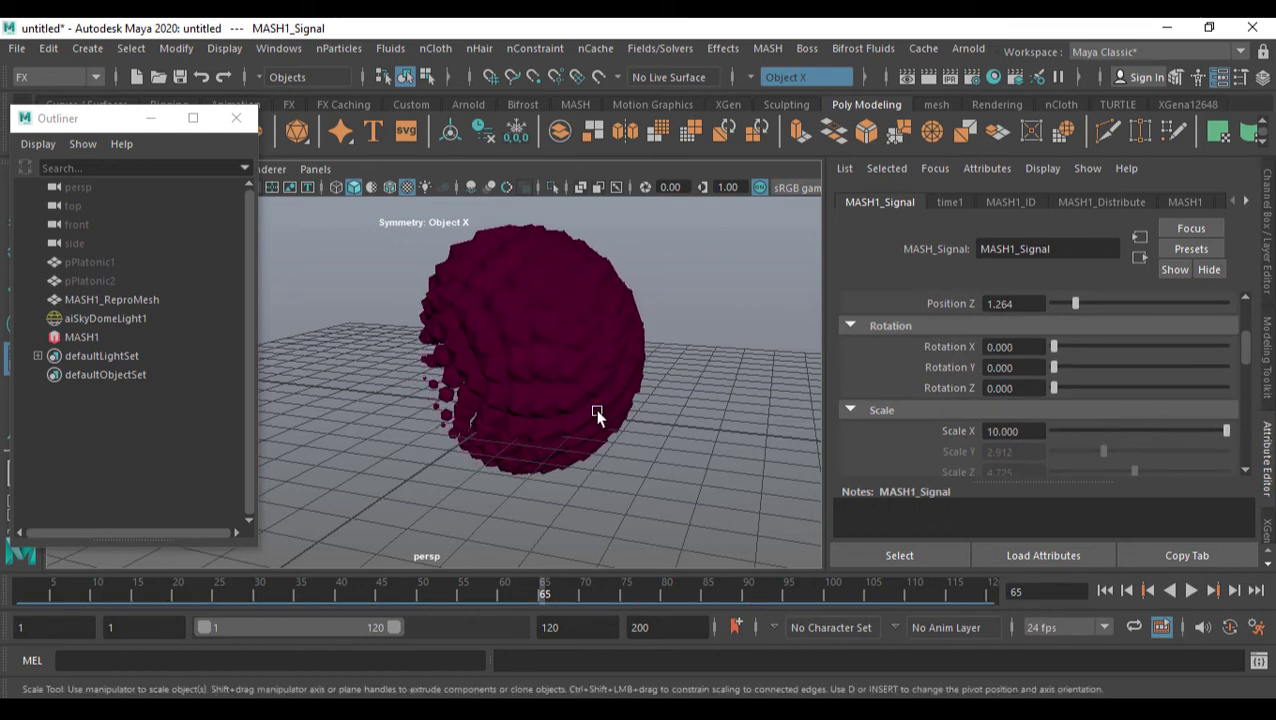
left_click_drag(598, 413, 615, 464, "alt")
right_click_drag(624, 458, 613, 463, "alt")
middle_click_drag(614, 464, 624, 418, "alt")
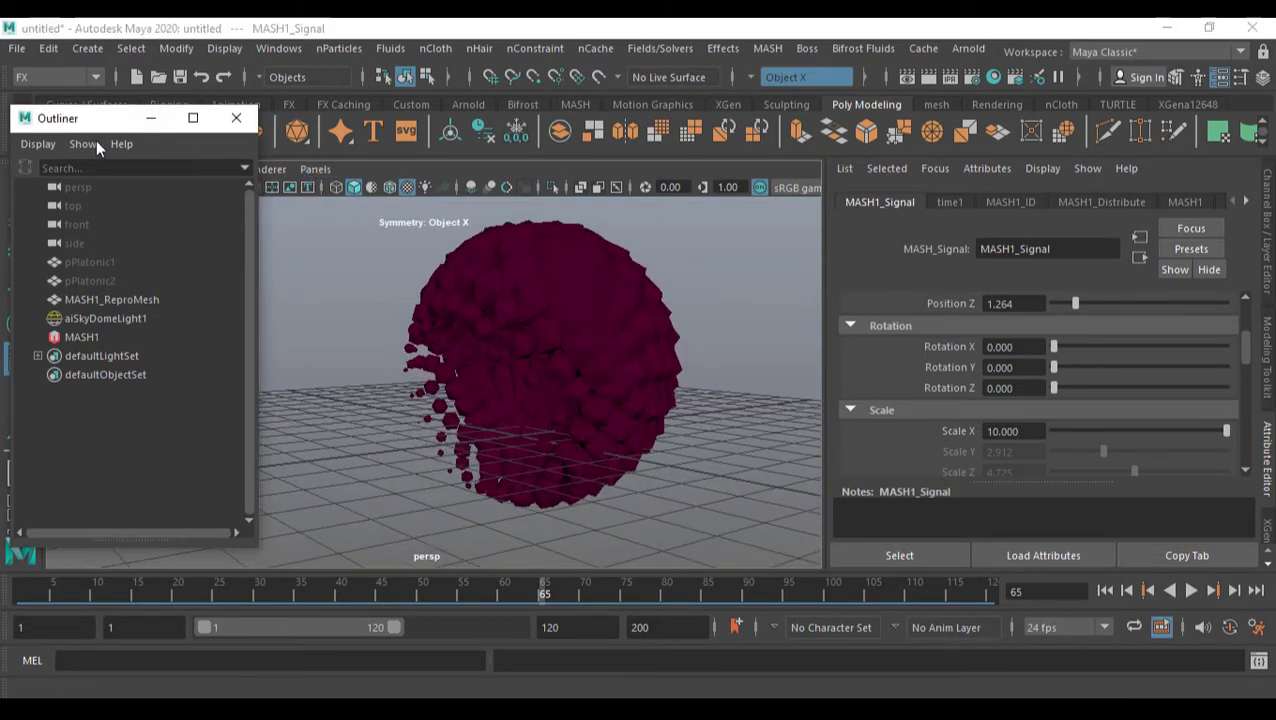
left_click_drag(96, 120, 131, 140)
scroll(564, 419, "down", 2)
left_click_drag(542, 432, 635, 458, "alt")
left_click(1106, 591)
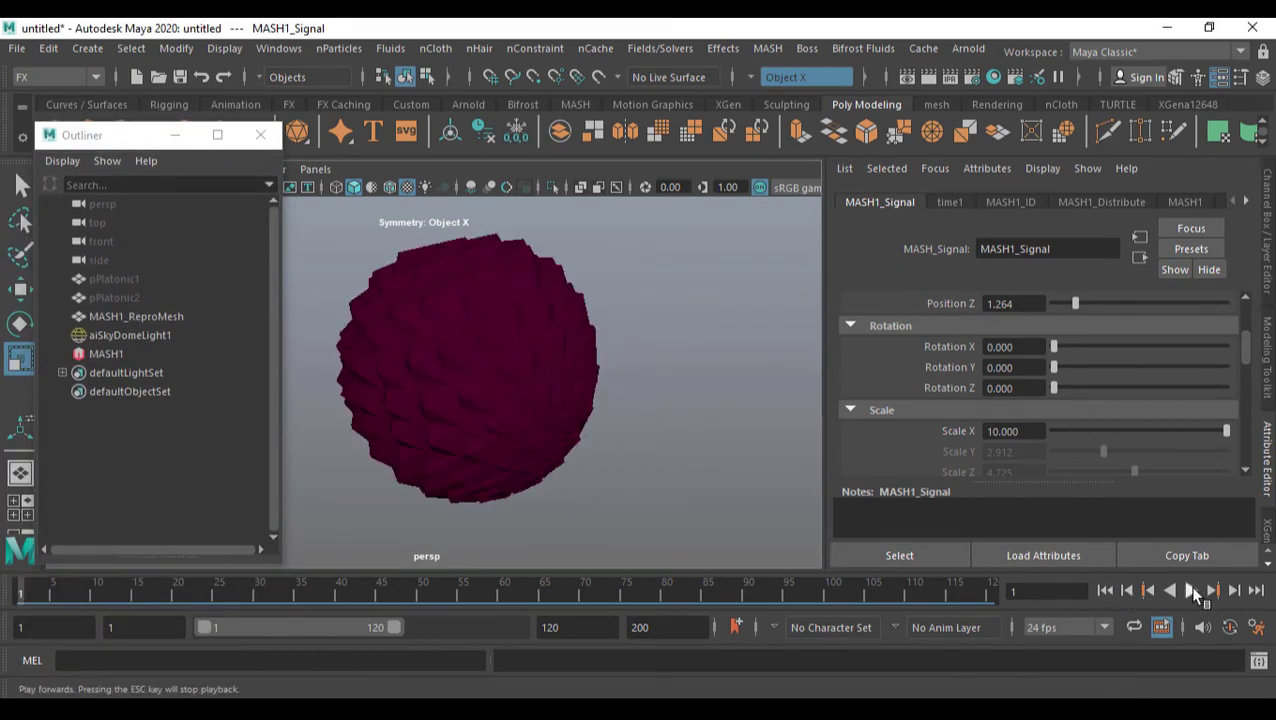
left_click(1191, 591)
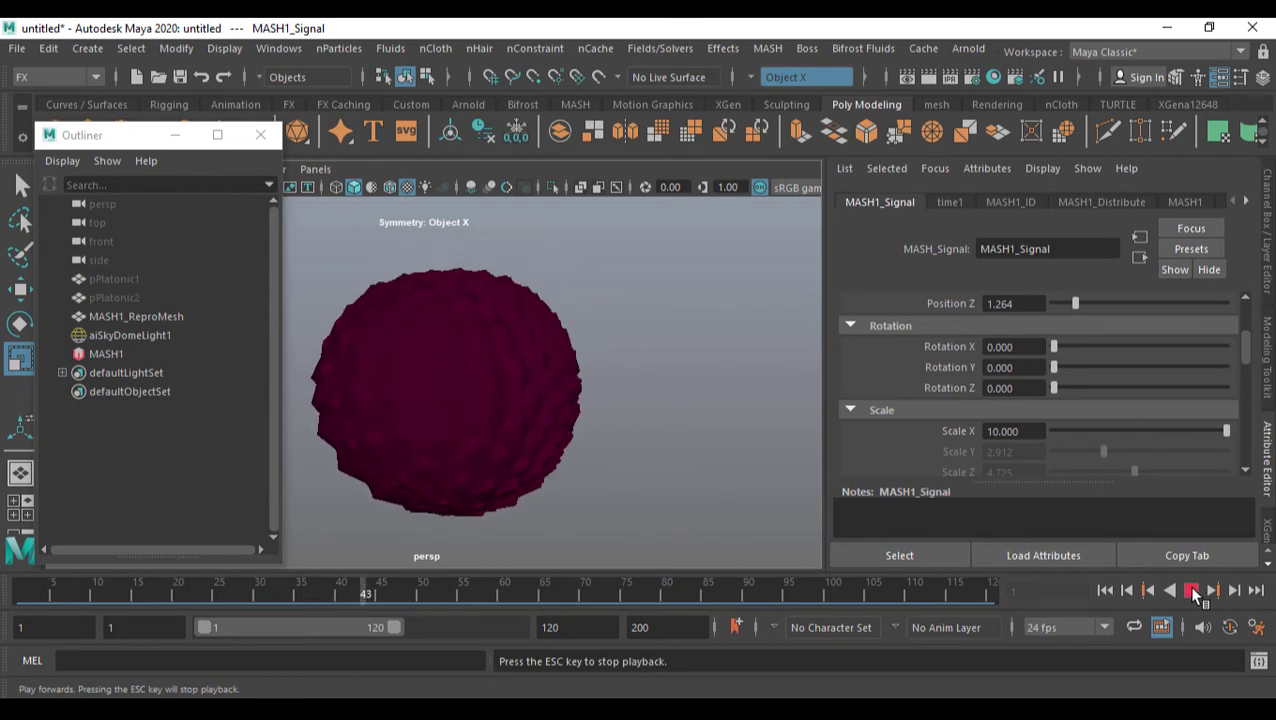
left_click(1191, 591)
left_click(1192, 591)
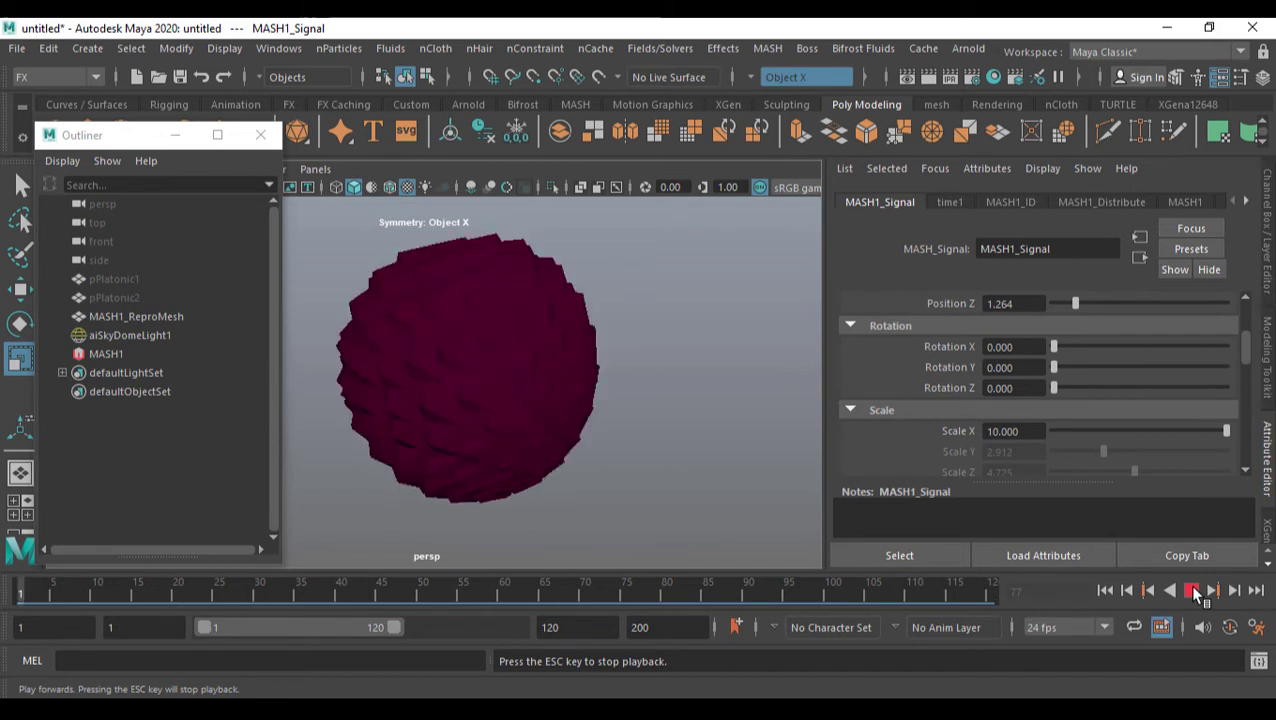
left_click(1192, 591)
left_click_drag(1173, 432, 1090, 431)
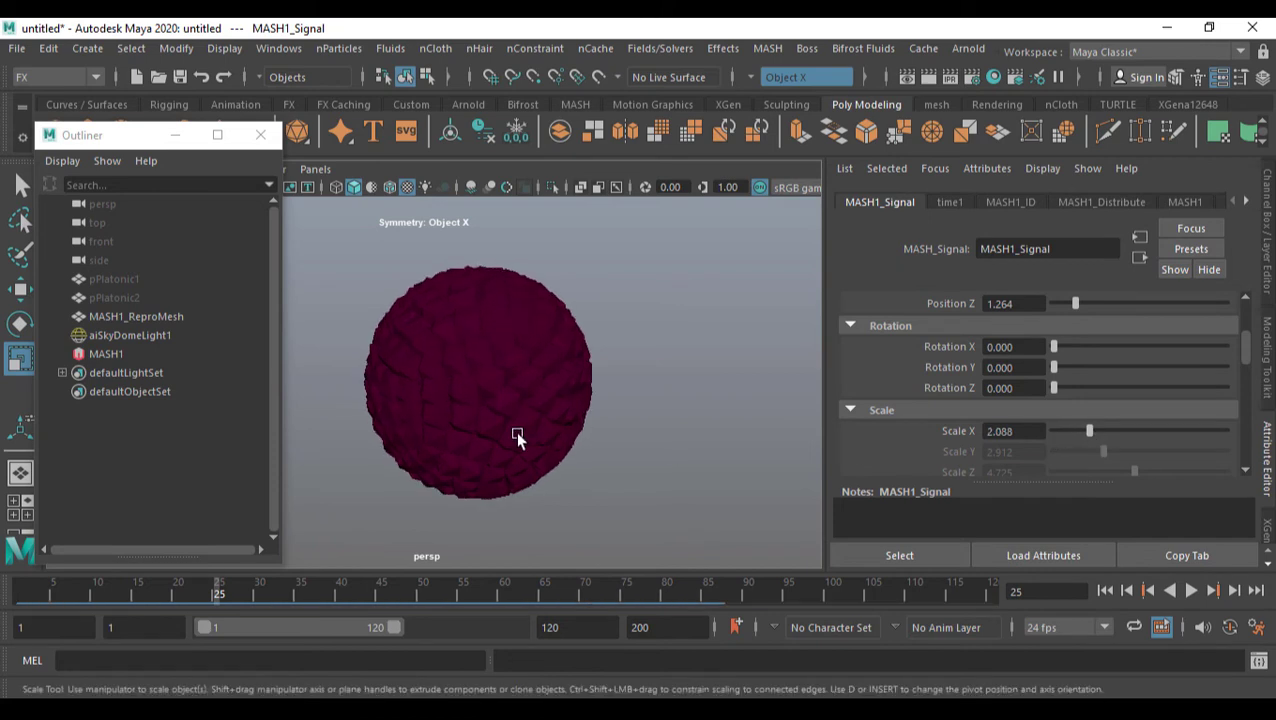
Play the animation to examine the Fractional Brownian Motion noise from another side of the sphere.
left_click_drag(515, 436, 430, 447, "alt")
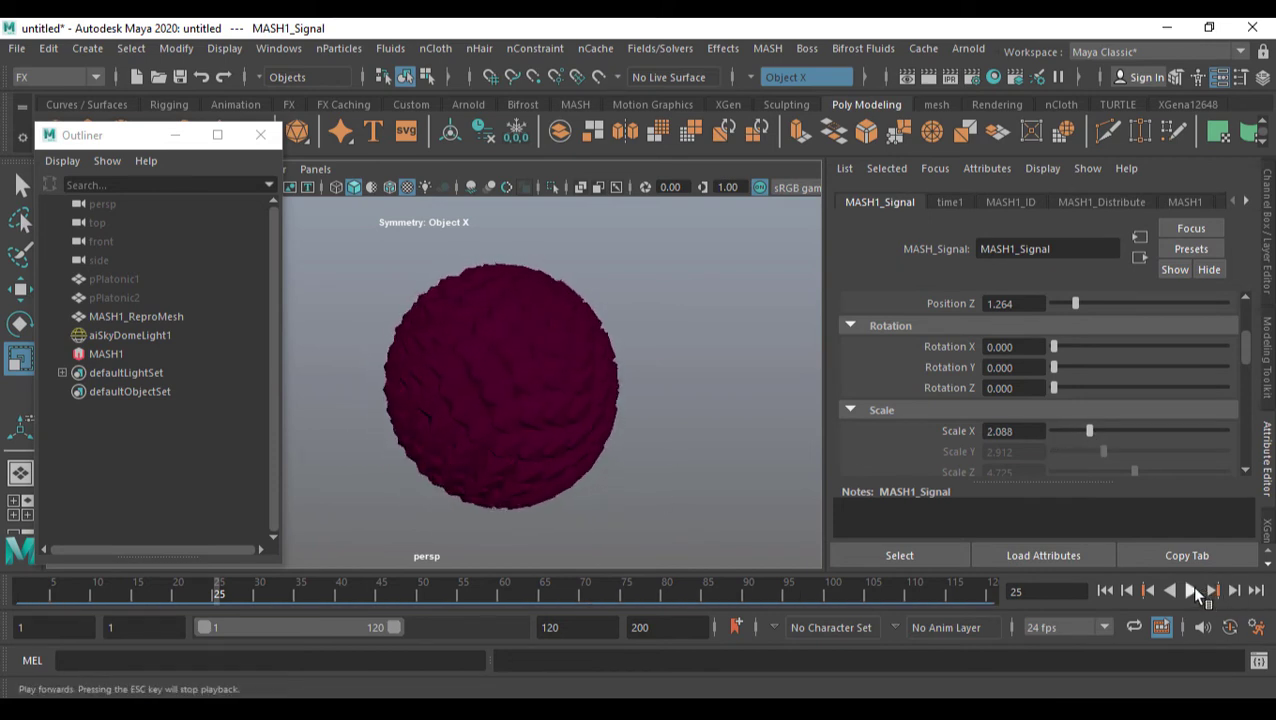
left_click(1194, 591)
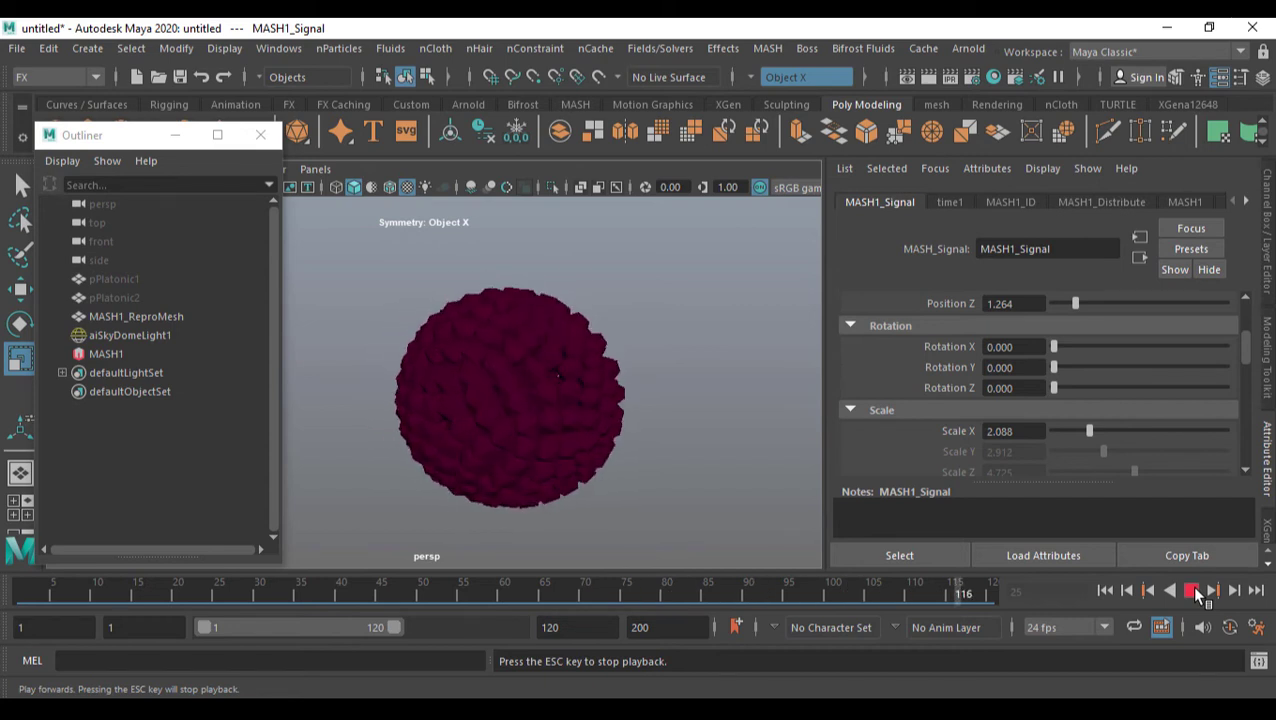
left_click(1195, 591)
Set the Signal's Position X to about 8.516, Position Y to 10 and Position Z to about 7.692, and preview the animation.
scroll(1058, 418, "up", 2)
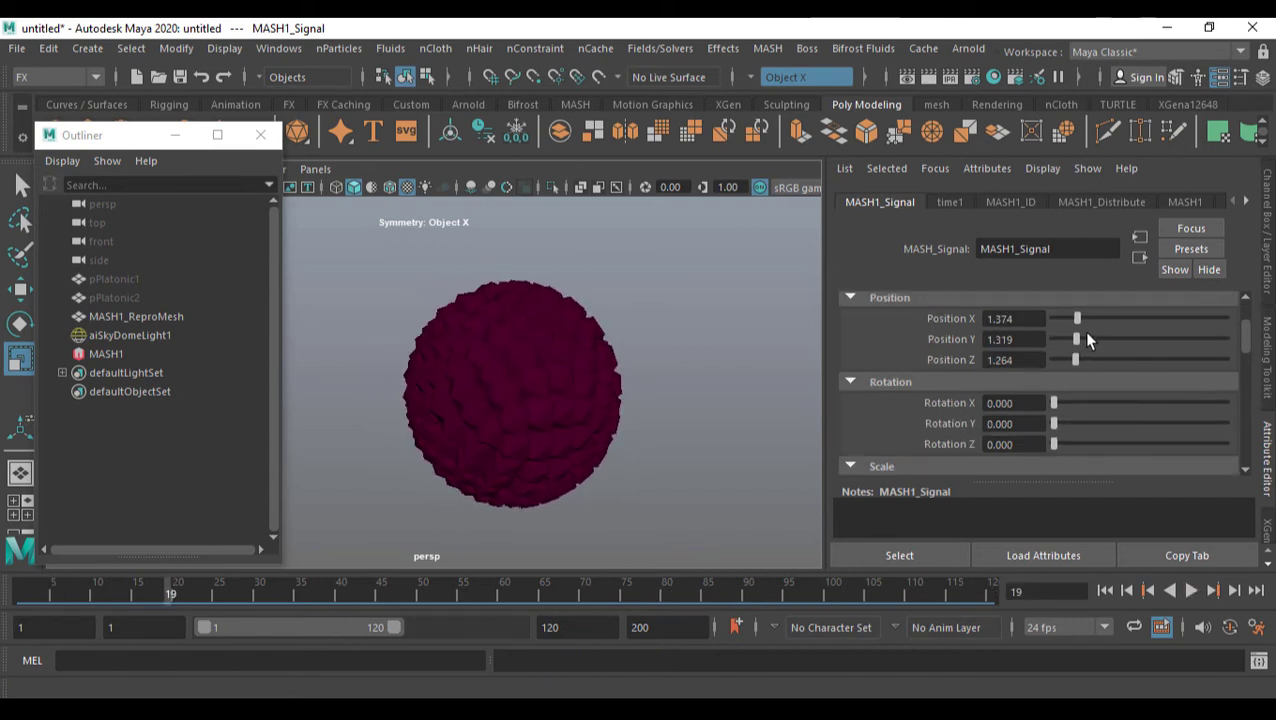
left_click(1128, 319)
left_click(1128, 319)
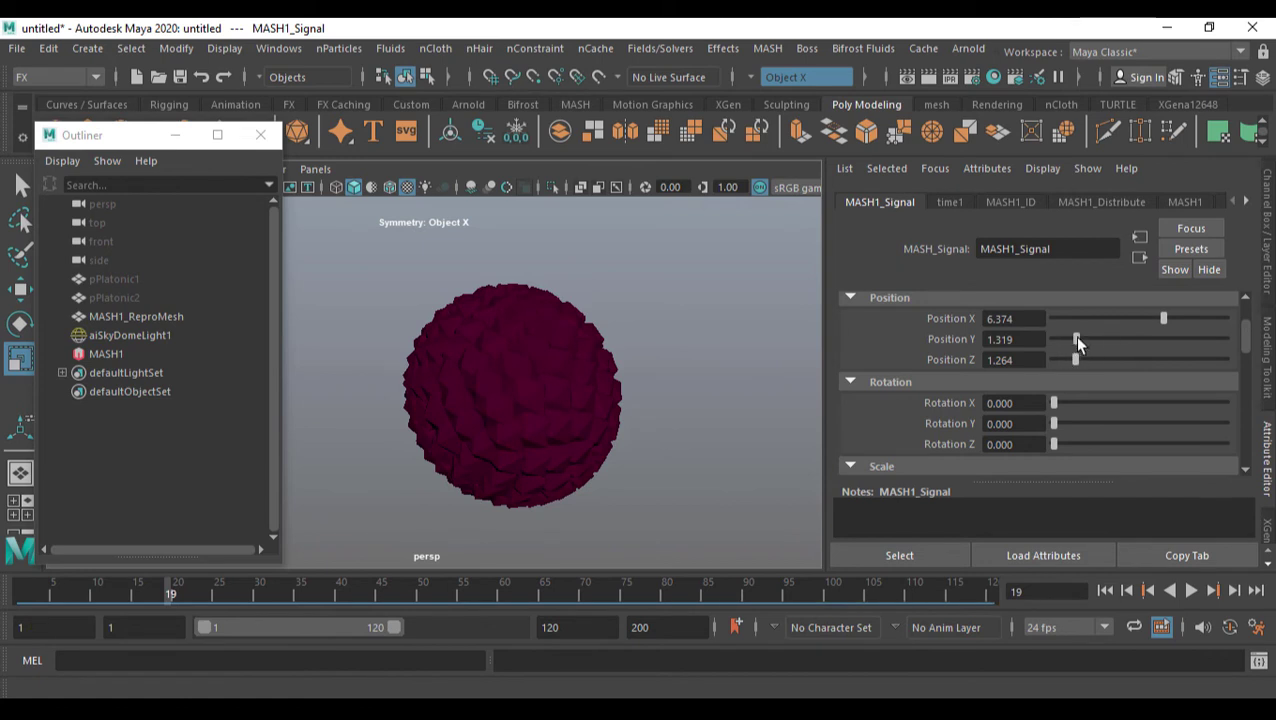
left_click_drag(1076, 340, 1237, 358)
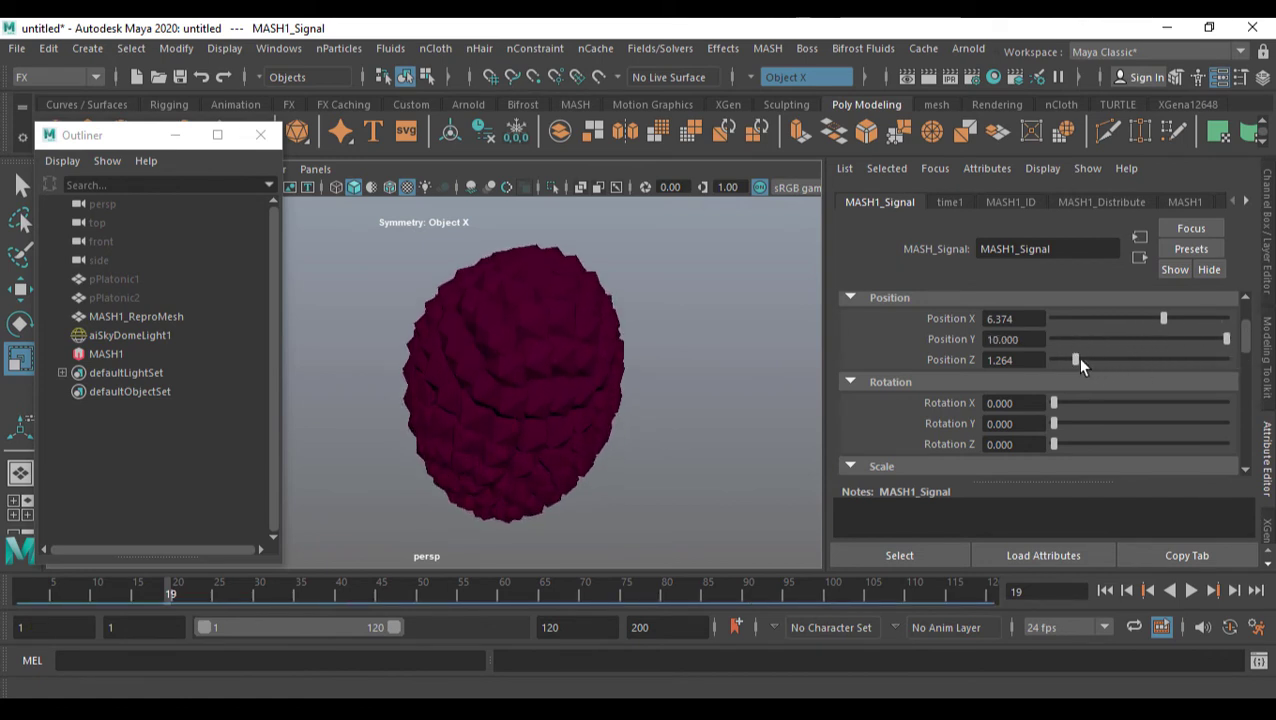
left_click_drag(1077, 360, 1185, 368)
left_click_drag(1160, 319, 1192, 317)
left_click(1105, 591)
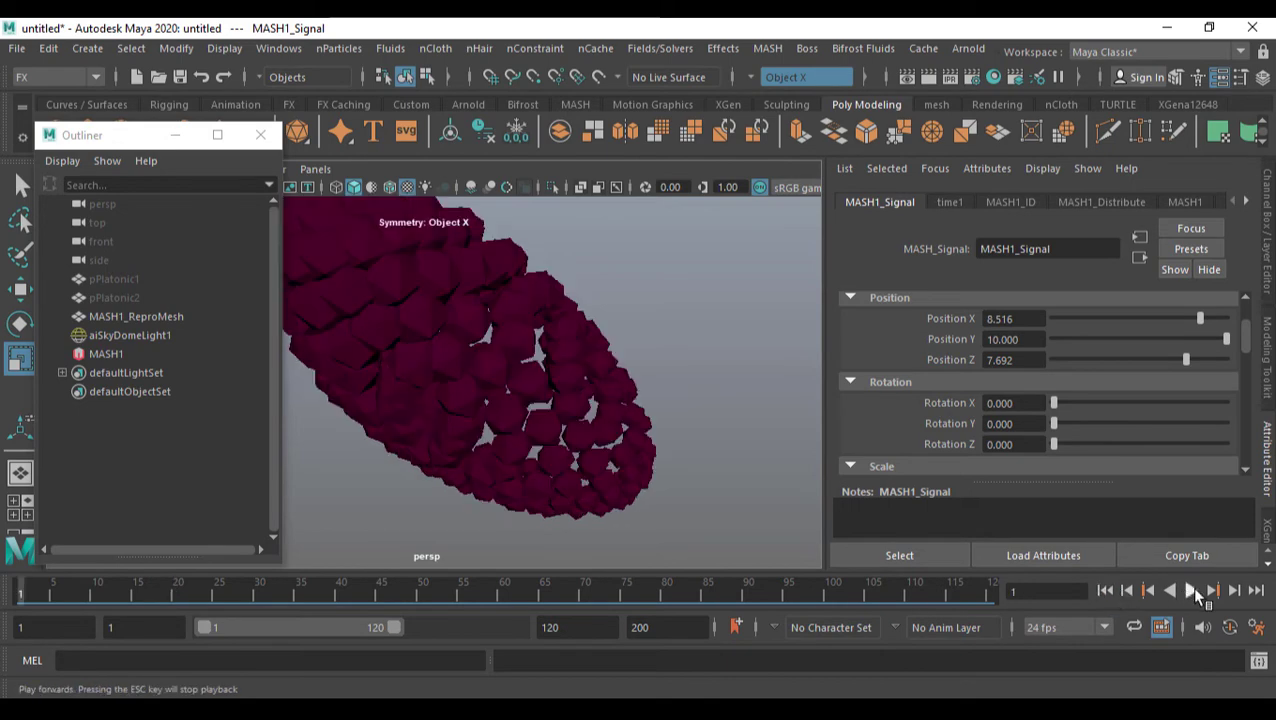
left_click(1191, 591)
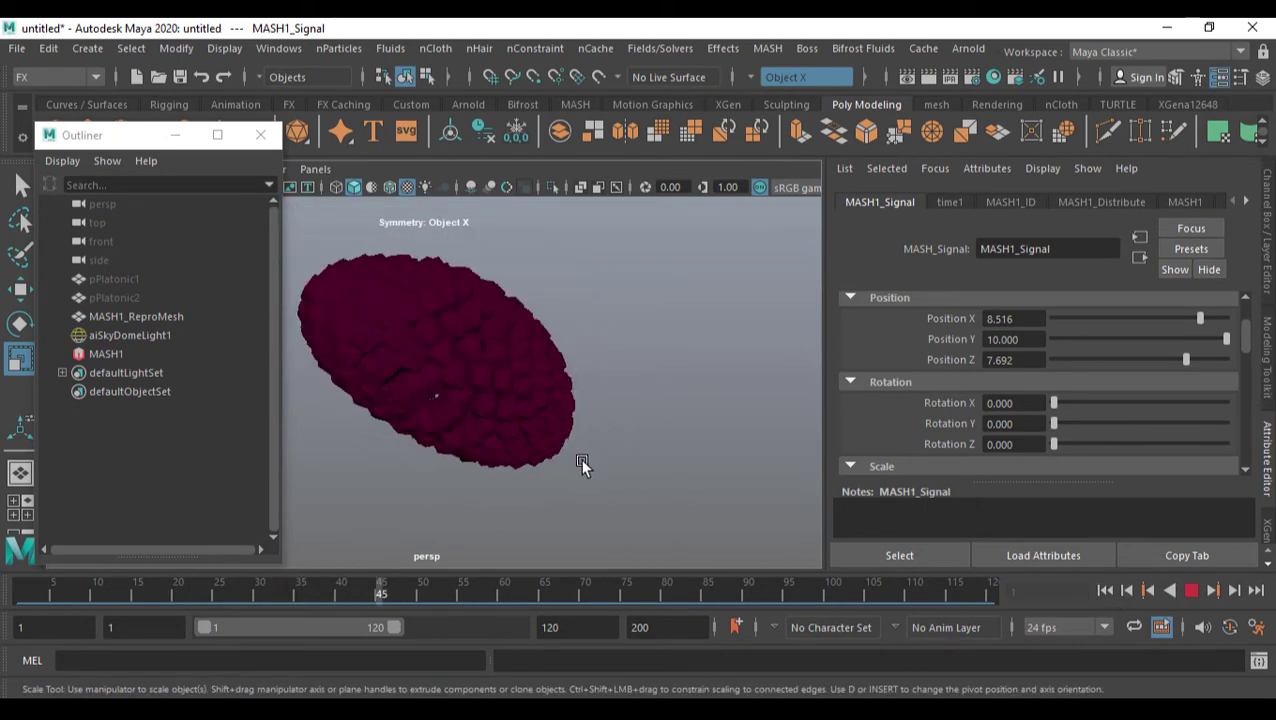
left_click(1193, 591)
Set the noise Octaves to 2 and play the animation from the first frame.
scroll(1044, 438, "down", 2)
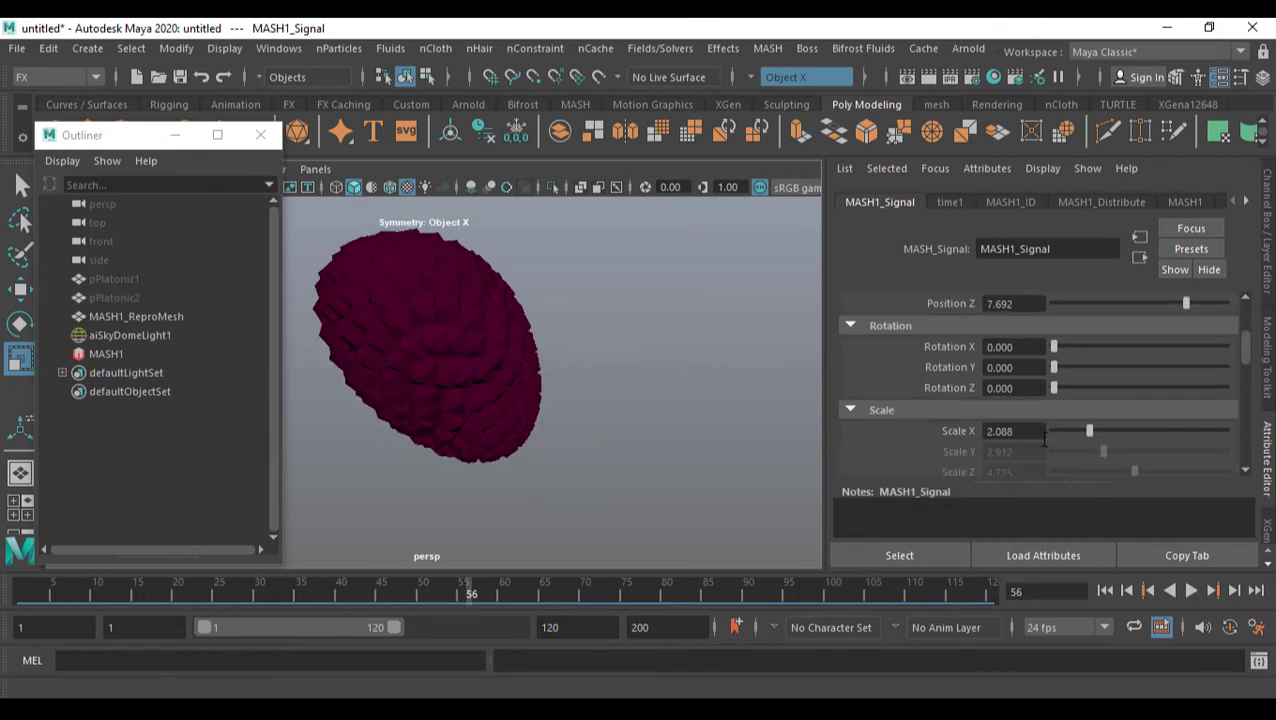
scroll(1044, 438, "down", 2)
left_click_drag(1056, 386, 1074, 390)
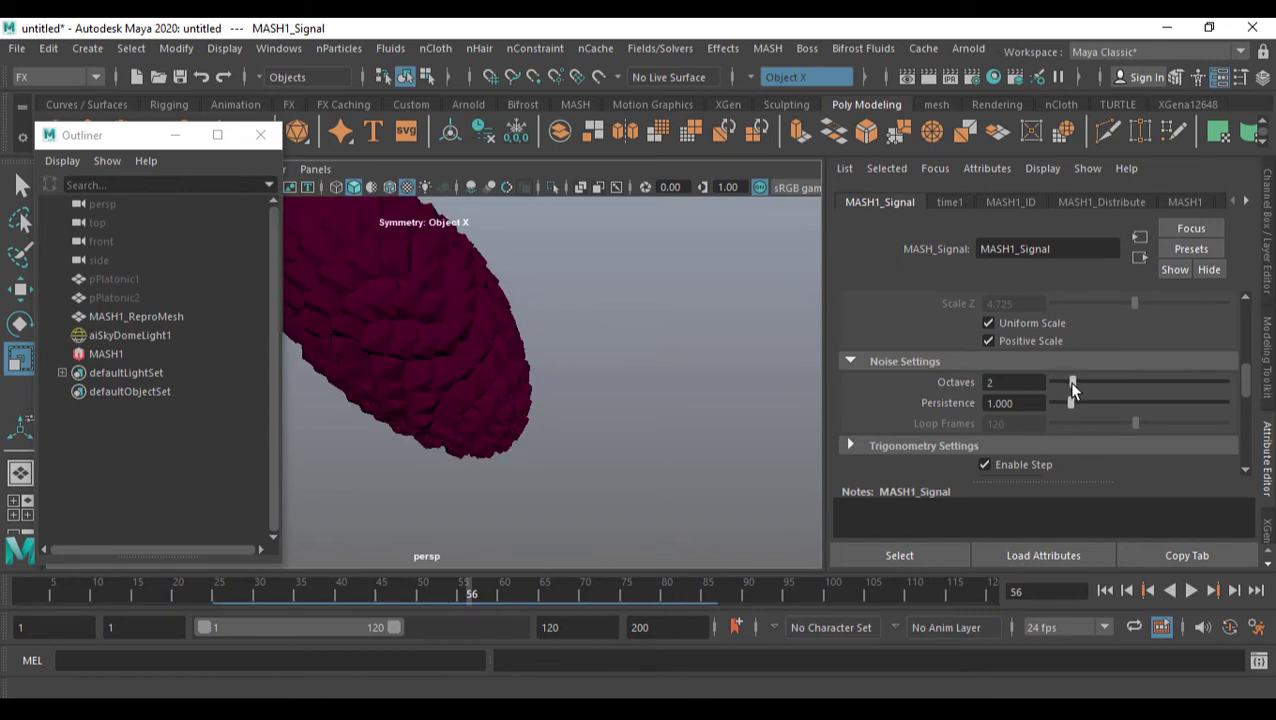
left_click(1105, 591)
left_click(1199, 592)
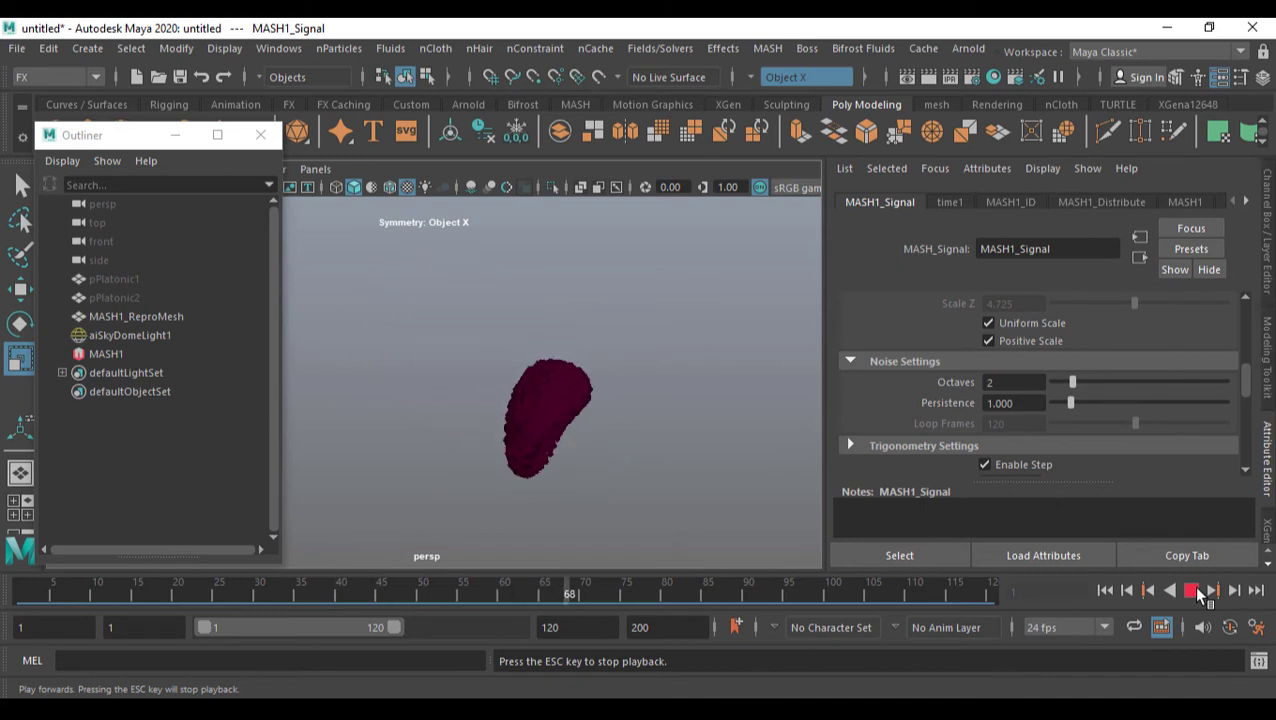
Try a Noise Scale of 1.895 on the Signal node, preview the animation, and return Noise Scale to 1.
left_click(1196, 592)
scroll(1056, 452, "down", 2)
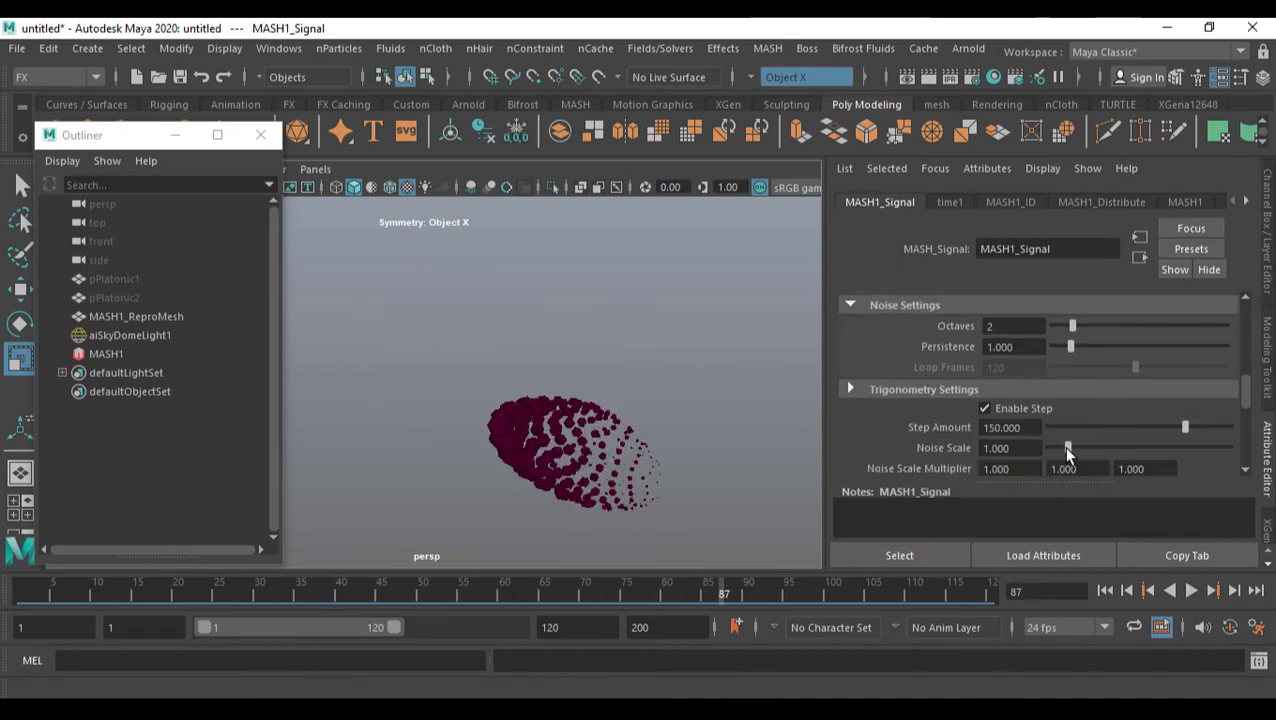
left_click_drag(1068, 448, 1084, 448)
left_click(1105, 590)
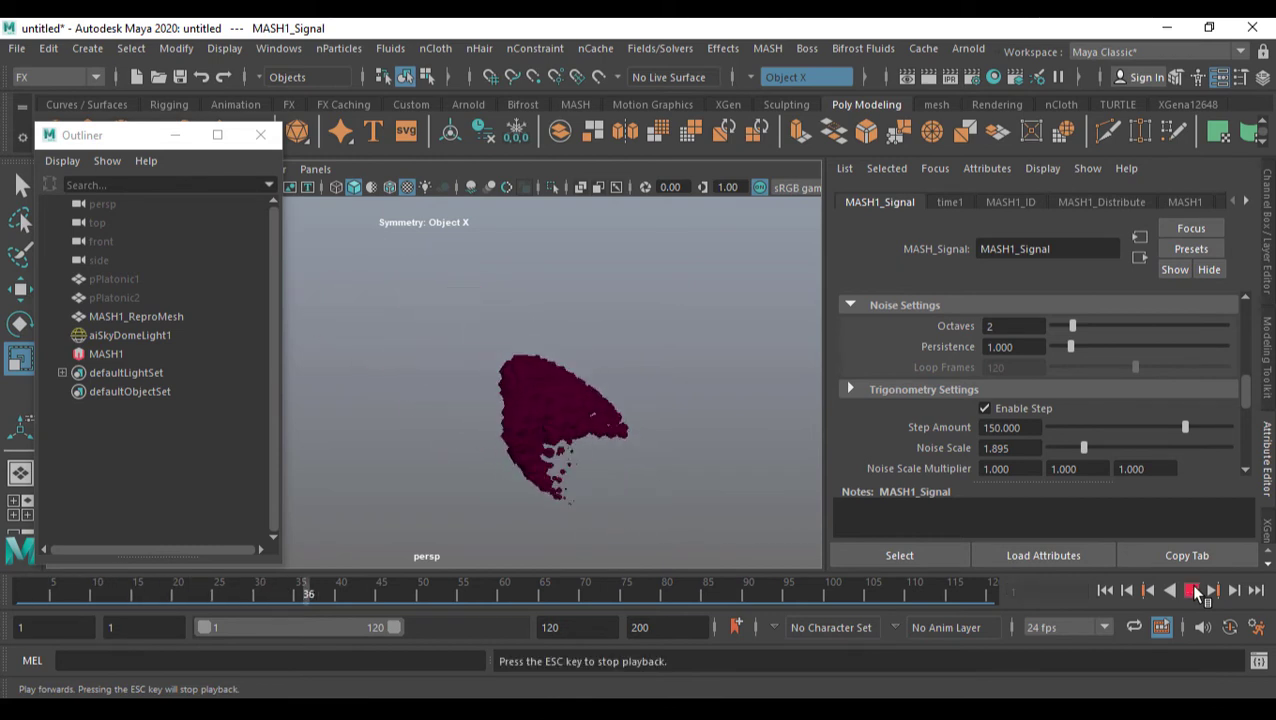
left_click_drag(1068, 448, 848, 451)
type("1")
key("Return")
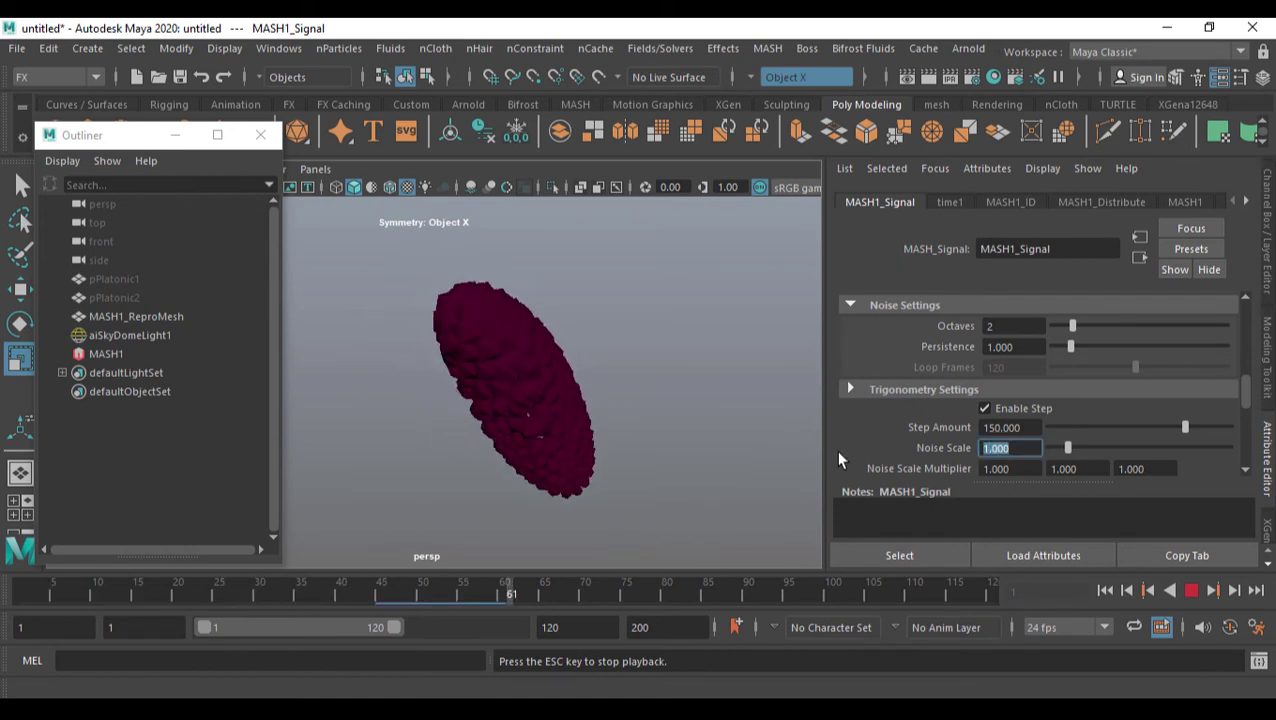
key("Escape")
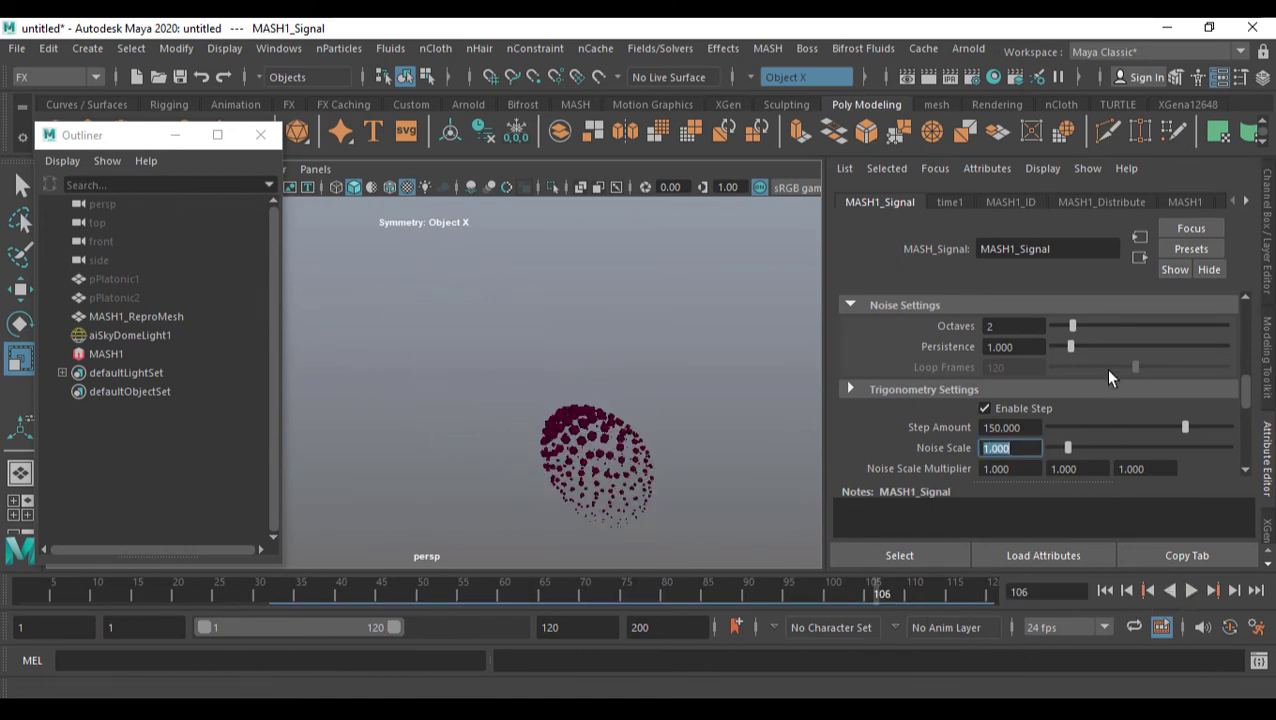
Set the Signal noise Octaves to 1 and preview the animation from the first frame.
left_click_drag(1065, 329, 1058, 328)
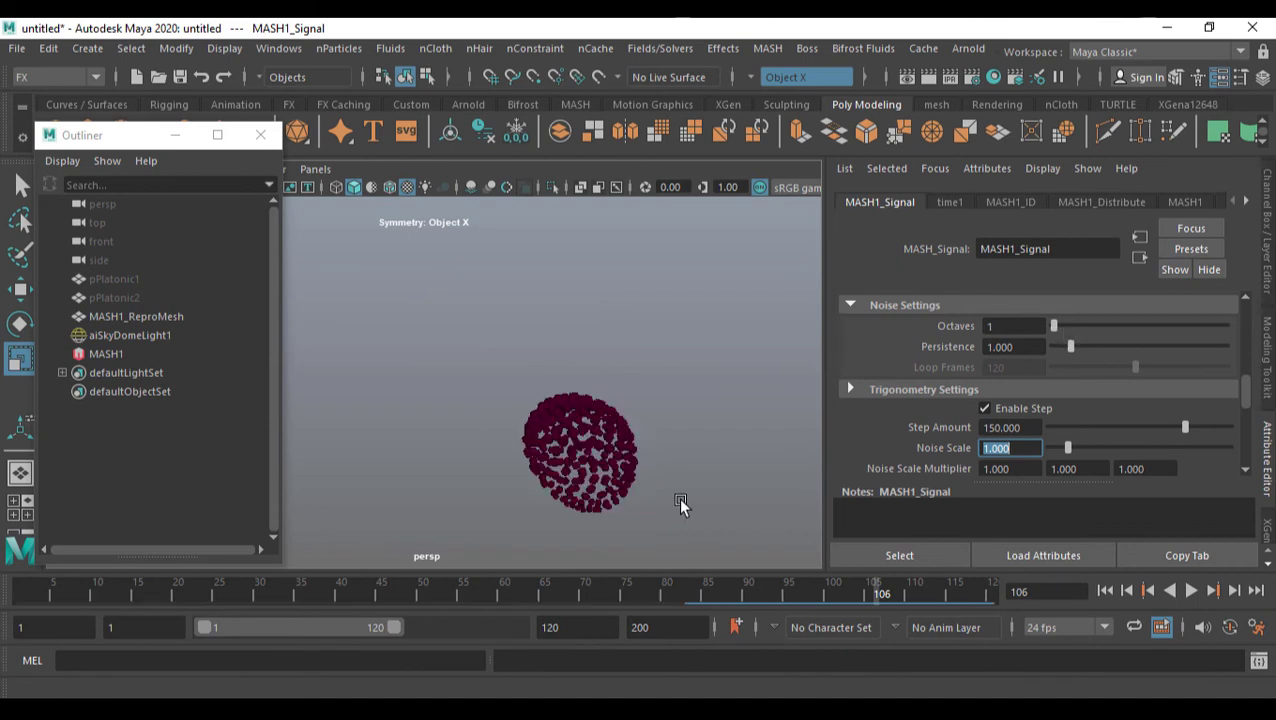
scroll(583, 465, "up", 3)
scroll(600, 465, "down", 1)
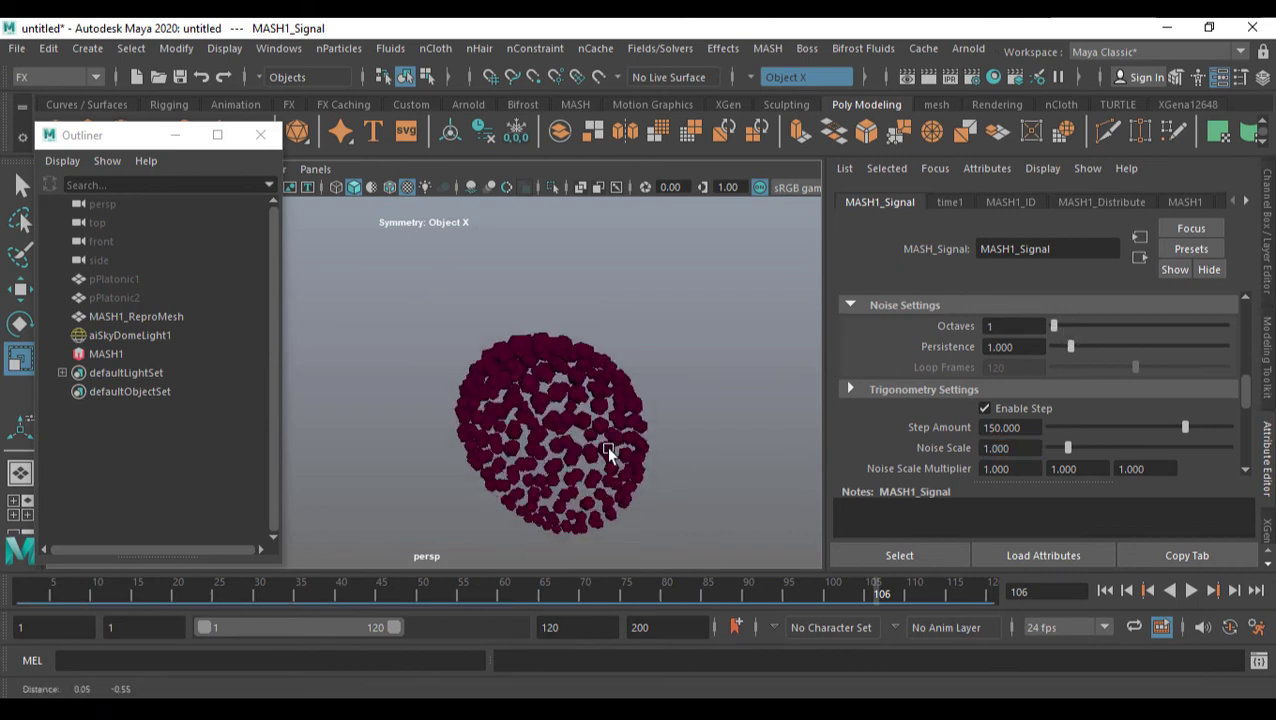
left_click(1105, 591)
left_click(1191, 591)
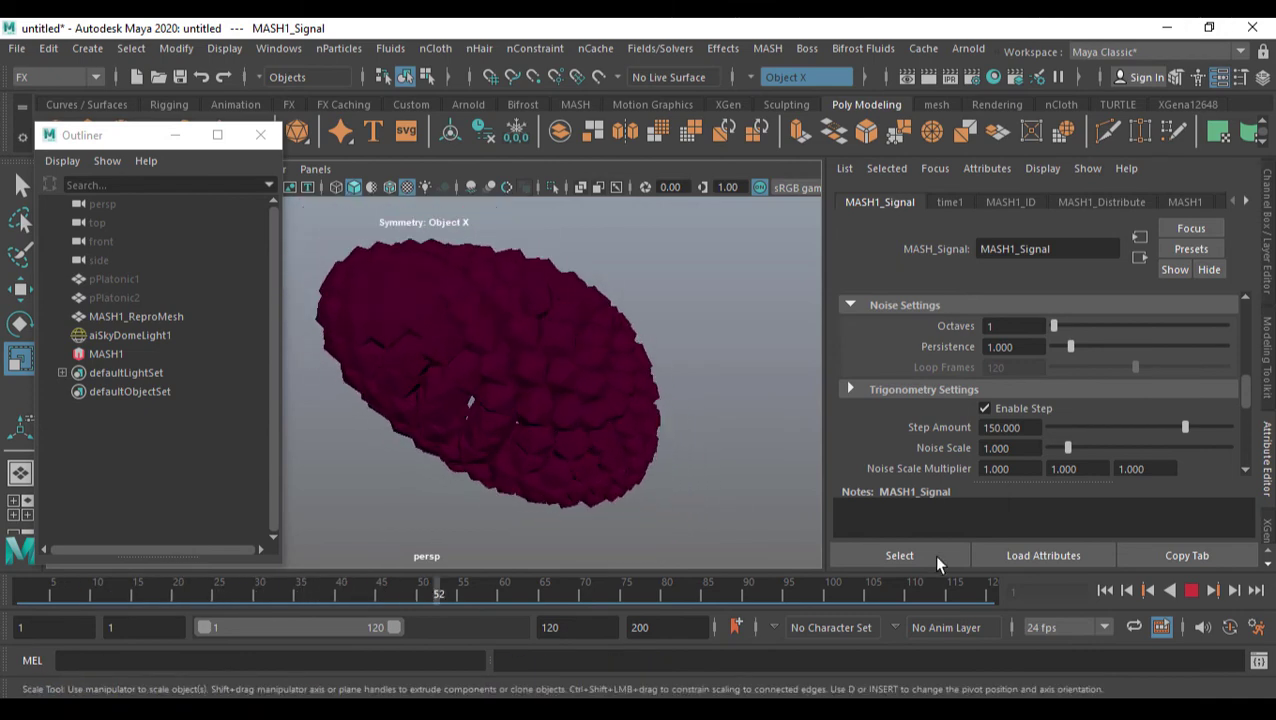
left_click(1191, 591)
left_click_drag(670, 404, 650, 420, "alt")
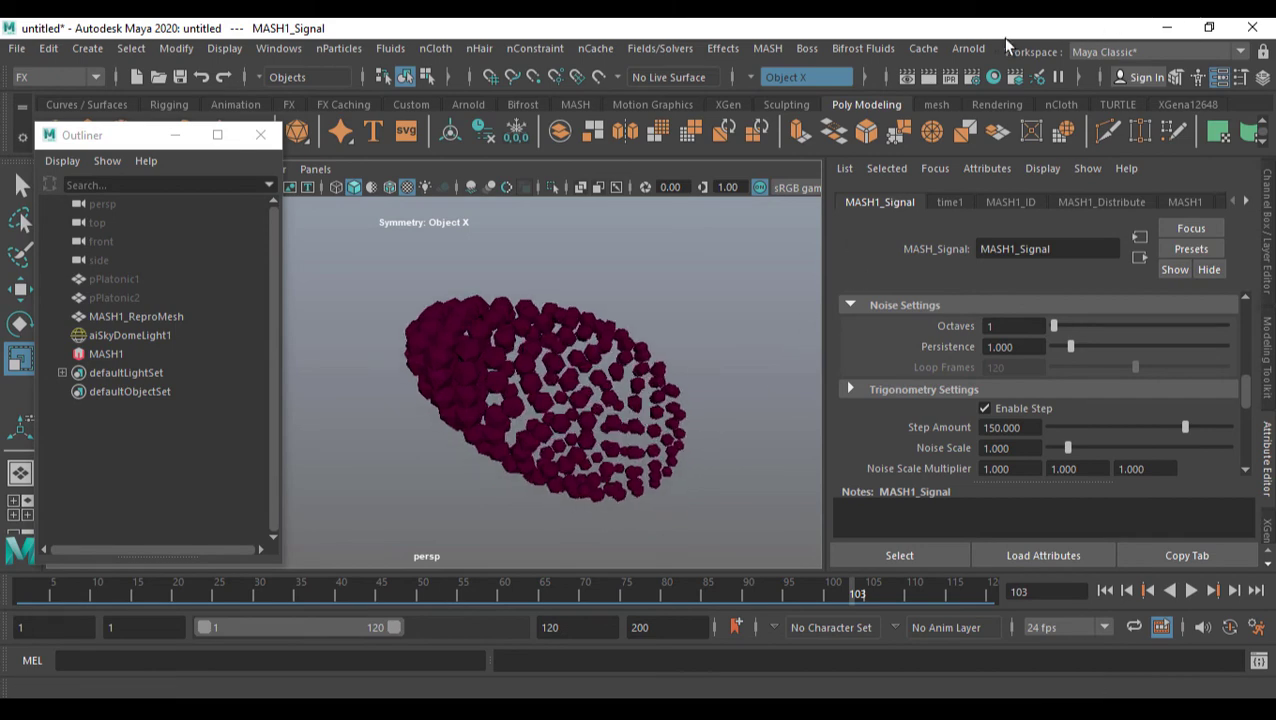
Render the deformed sphere at frame 103 in the Arnold RenderView and close the render window.
left_click(960, 49)
left_click(1006, 104)
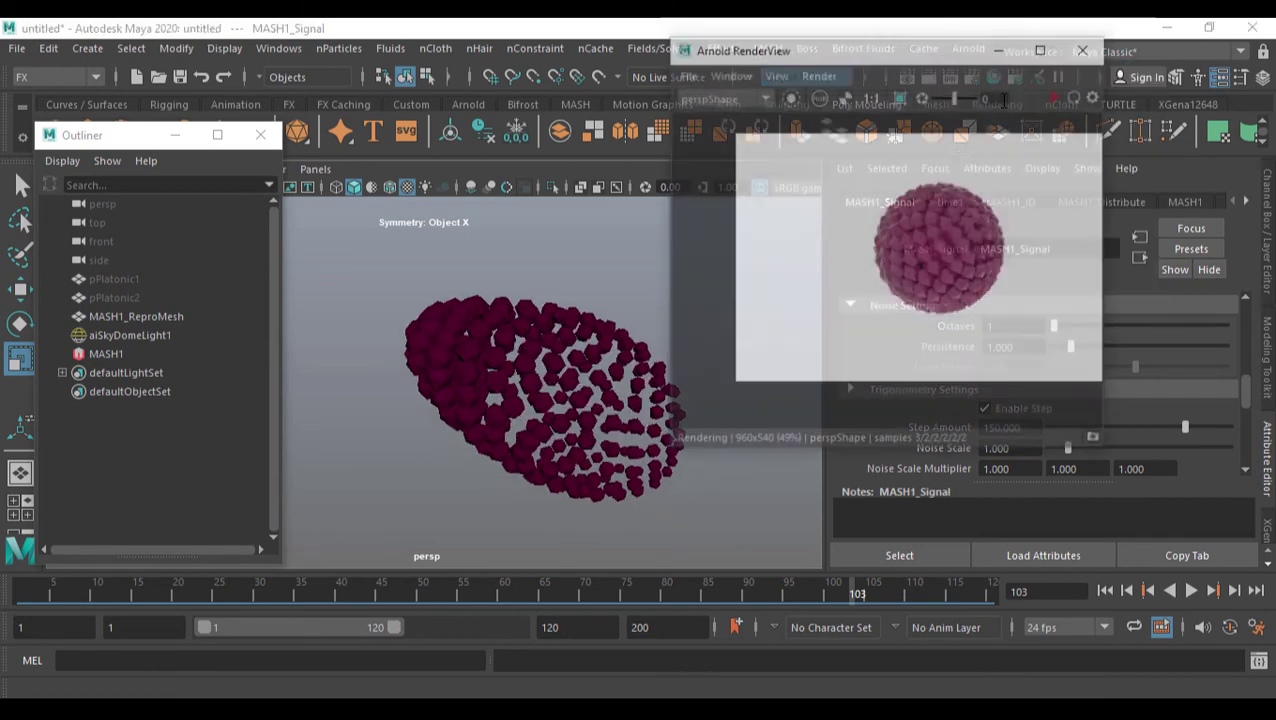
left_click(1061, 95)
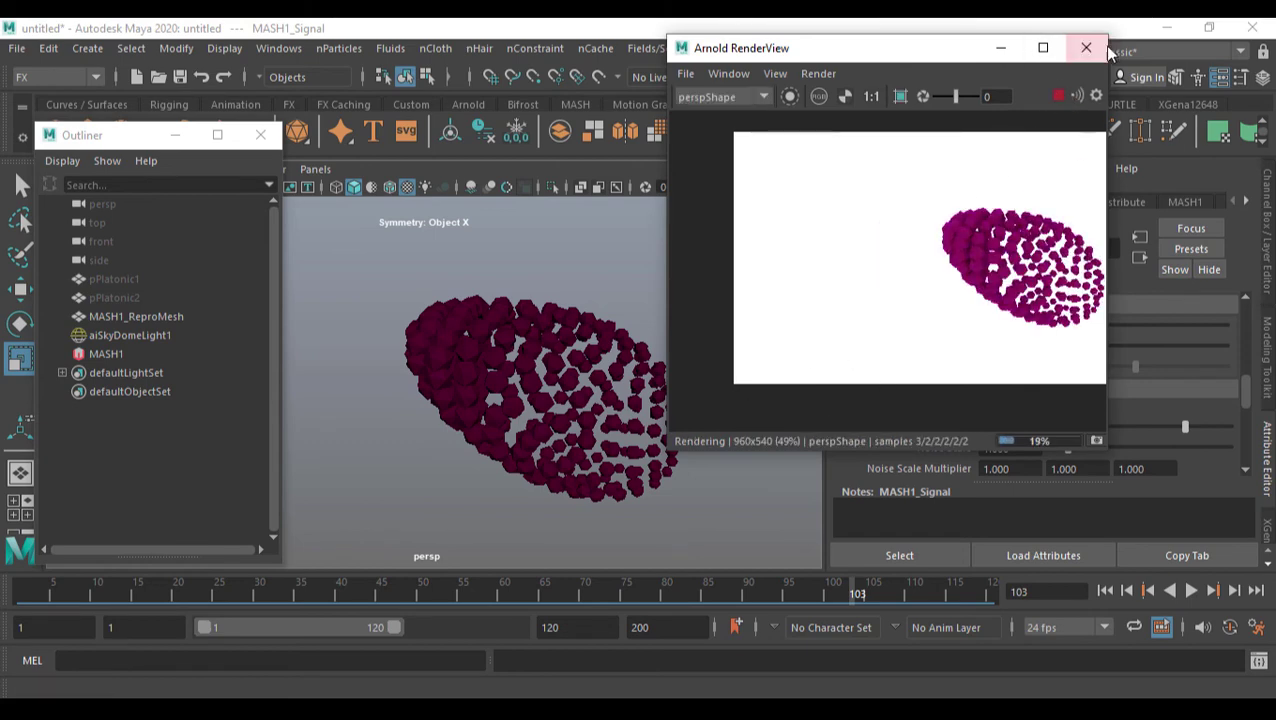
left_click(1104, 48)
Play the animation on to frame 5 and reopen the Arnold RenderView for that pose.
left_click(1191, 591)
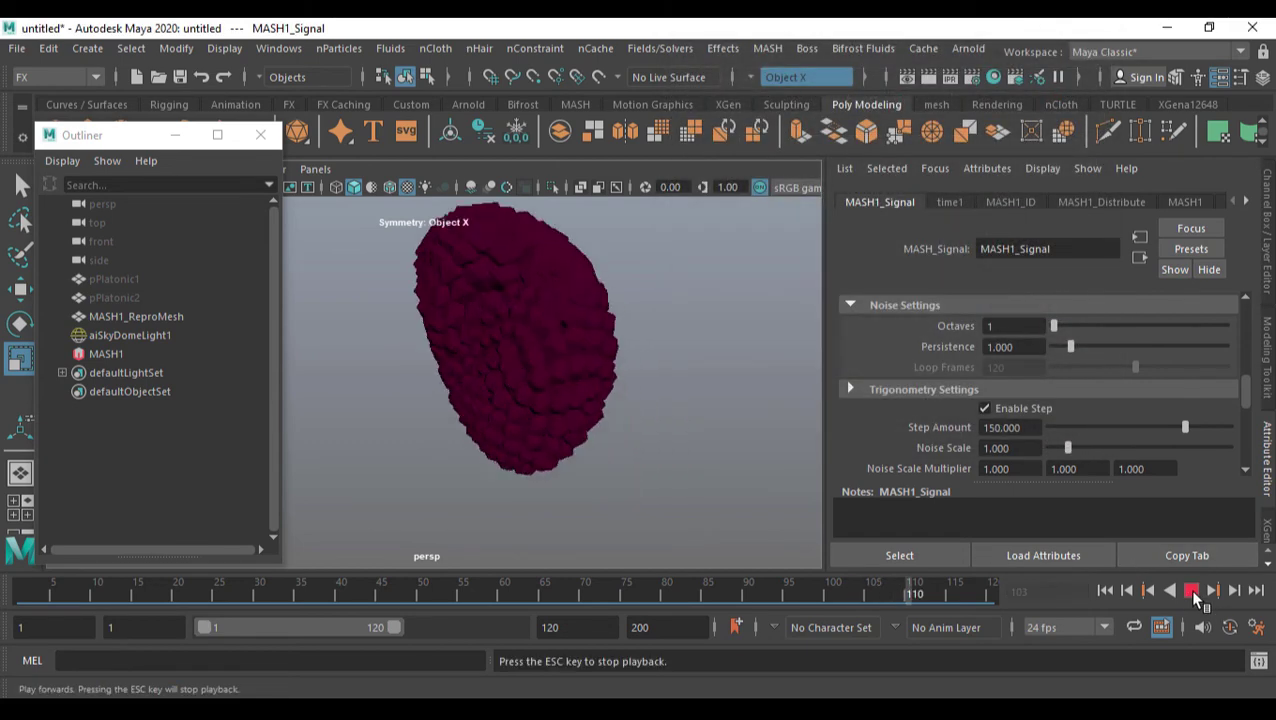
left_click(1190, 590)
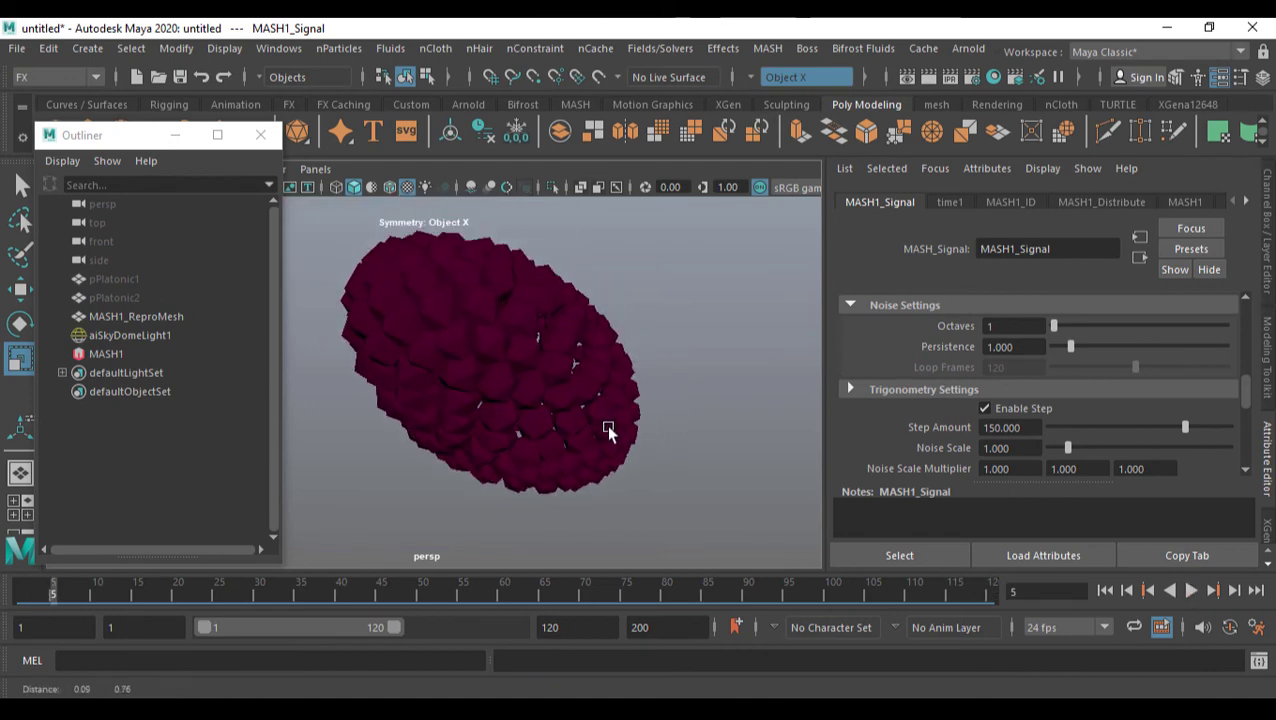
left_click(968, 49)
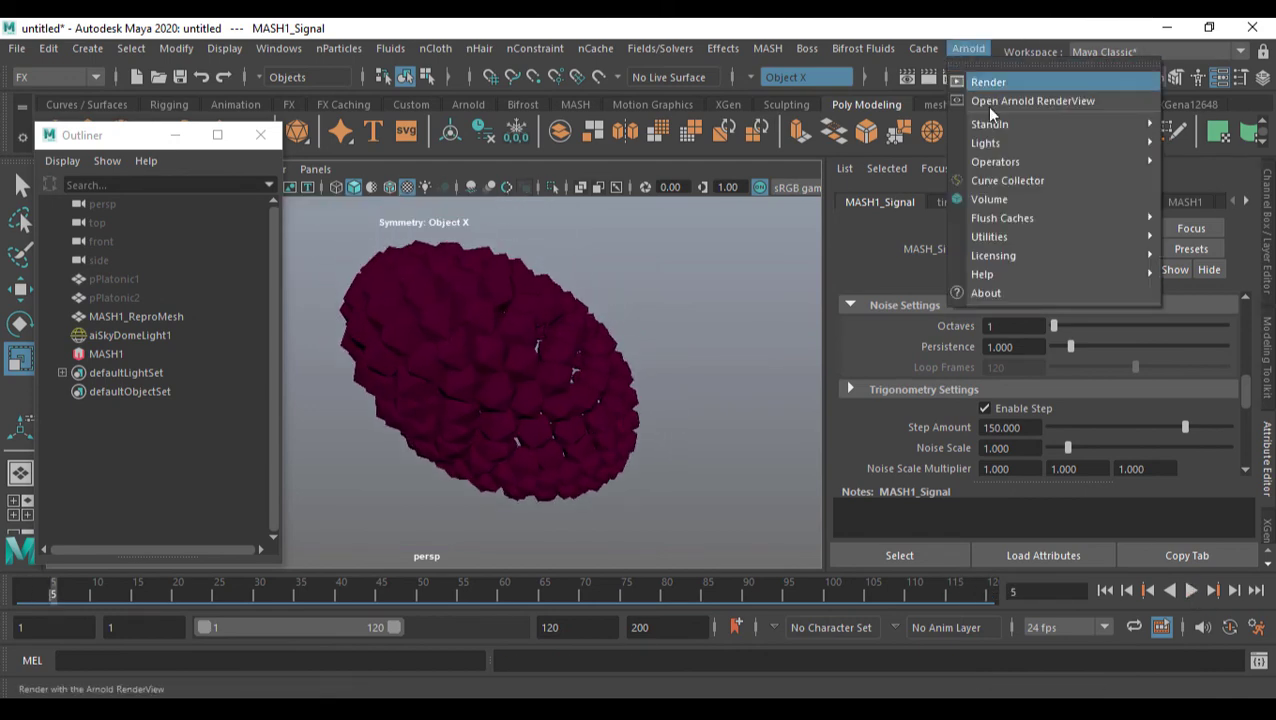
left_click(1019, 102)
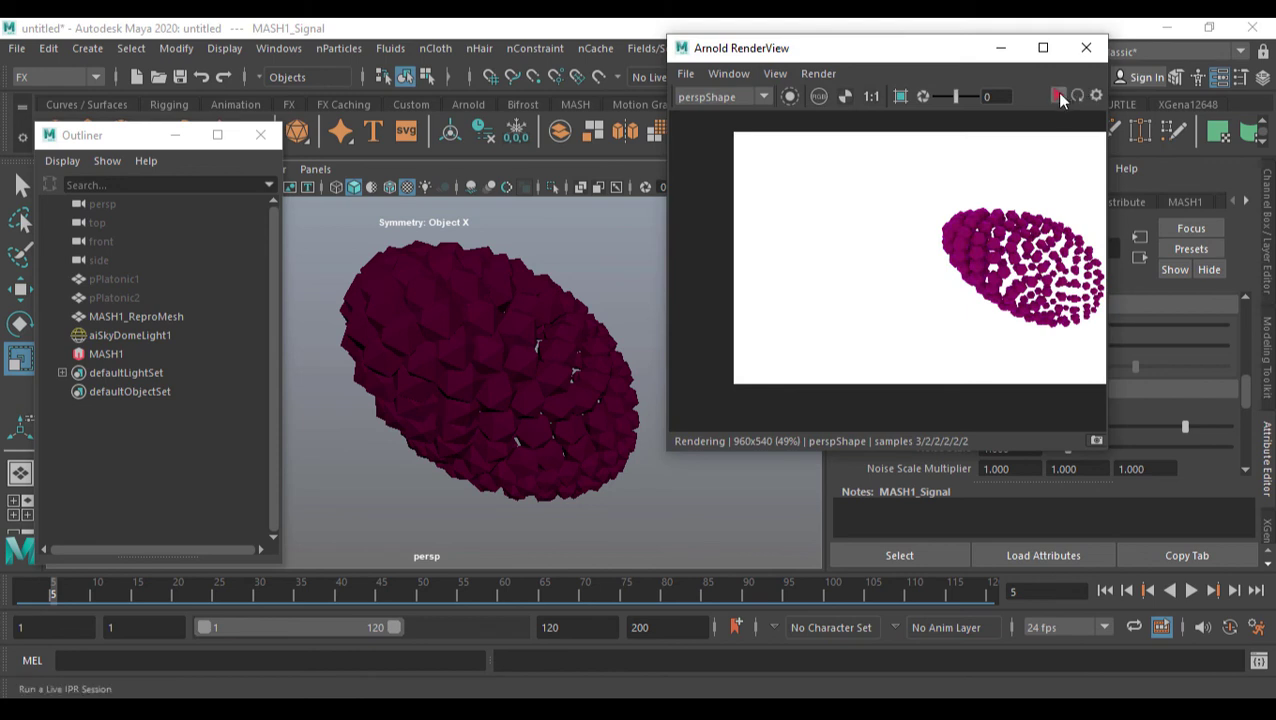
left_click_drag(600, 318, 545, 320, "alt")
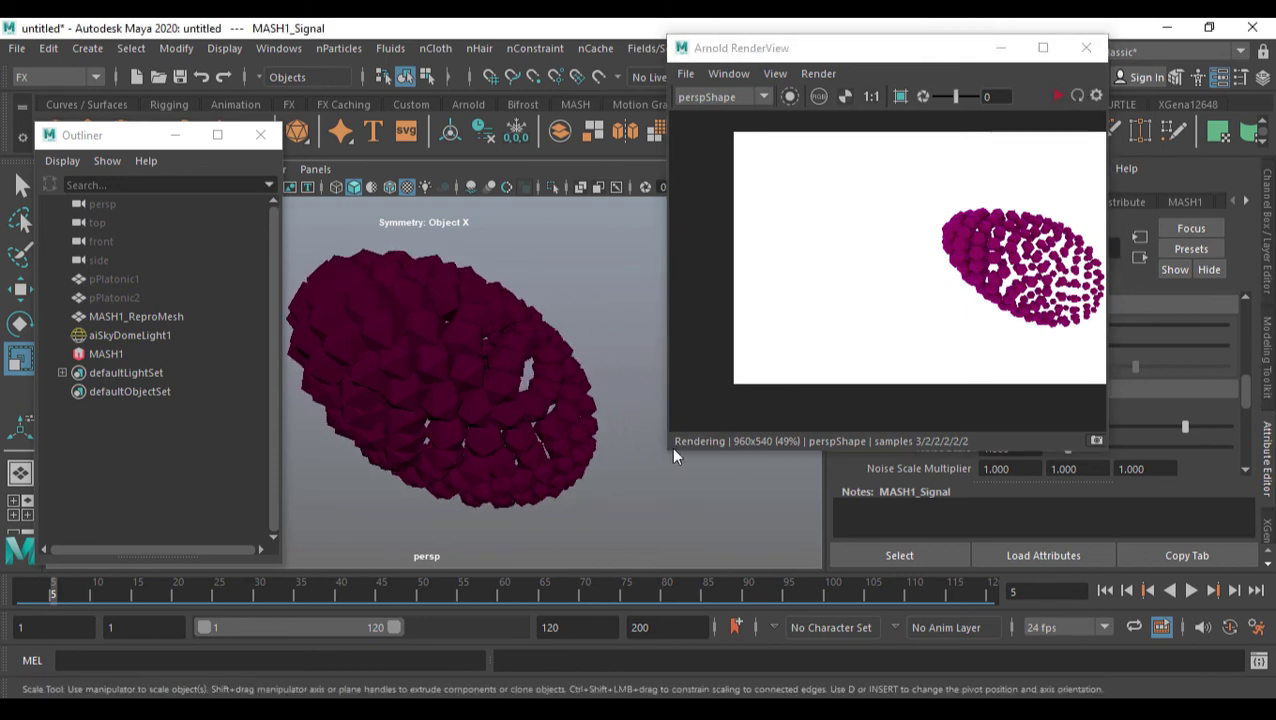
Enlarge the Arnold RenderView window and render the sphere at frame 5.
left_click_drag(669, 453, 600, 565)
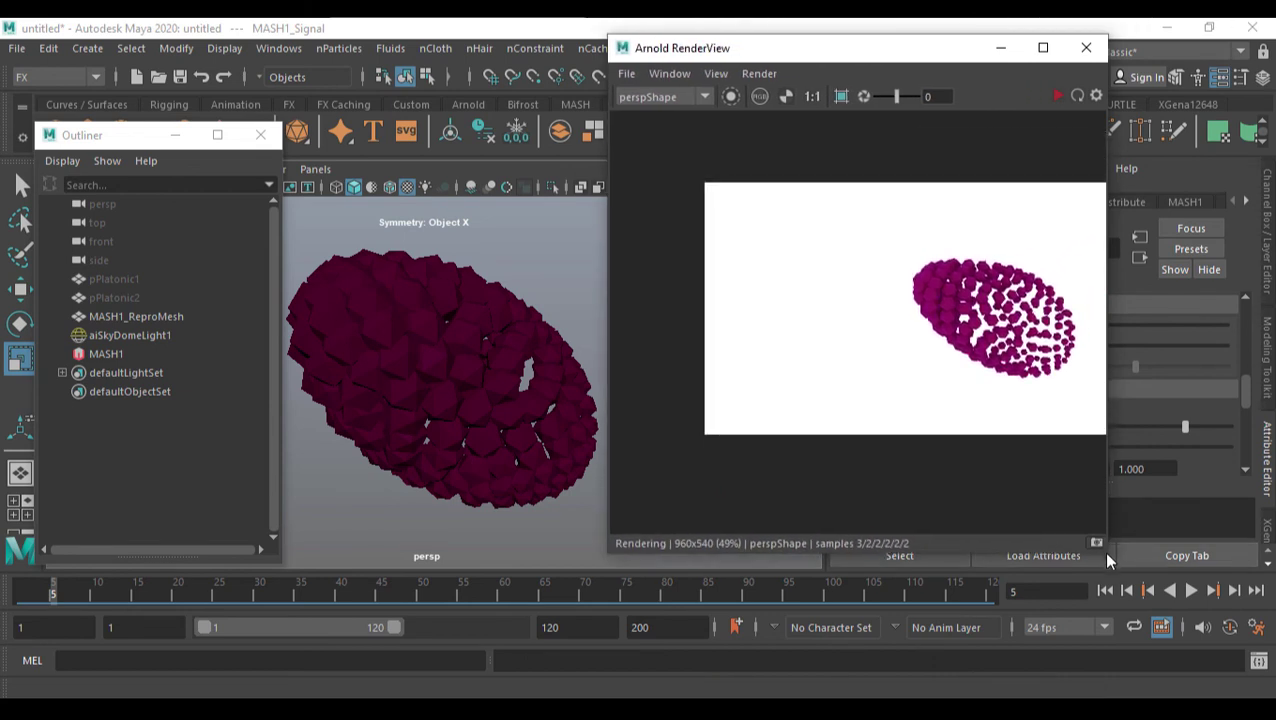
left_click_drag(1105, 549, 1228, 589)
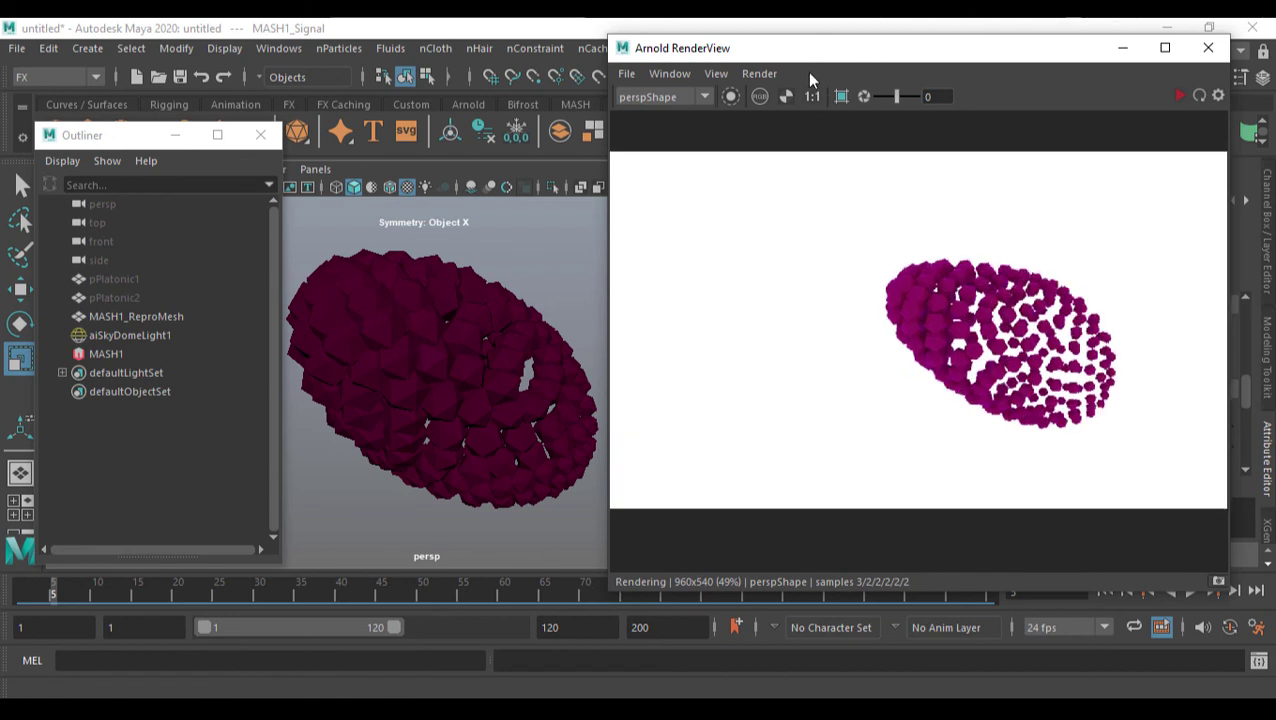
left_click(1187, 96)
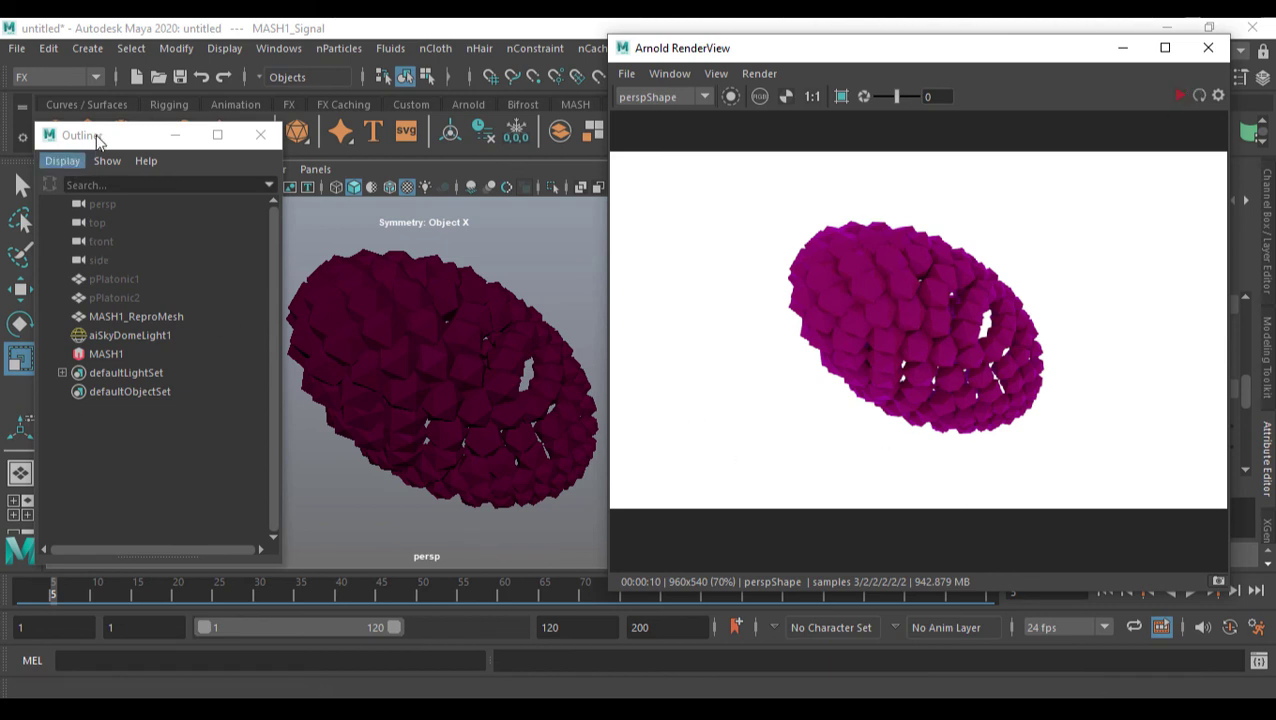
Minimize the Outliner to clear the viewport and view the sphere from a slightly different angle.
left_click(175, 135)
left_click_drag(477, 374, 485, 352, "alt")
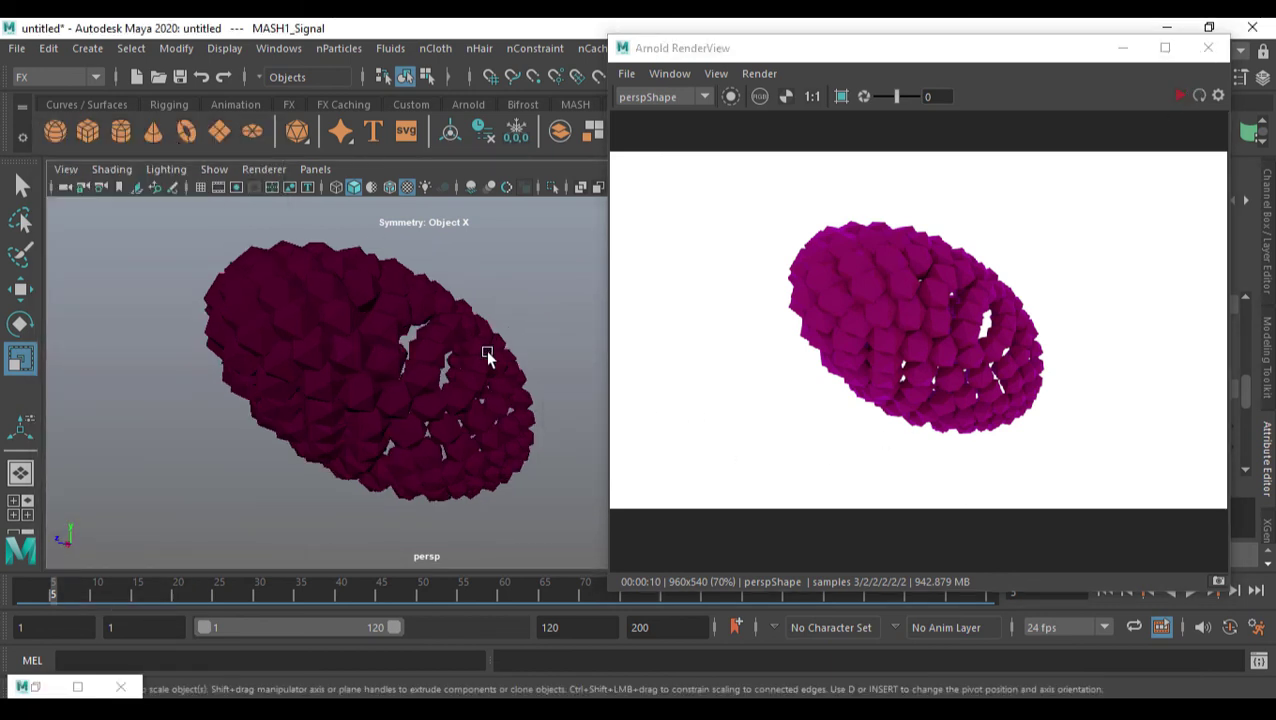